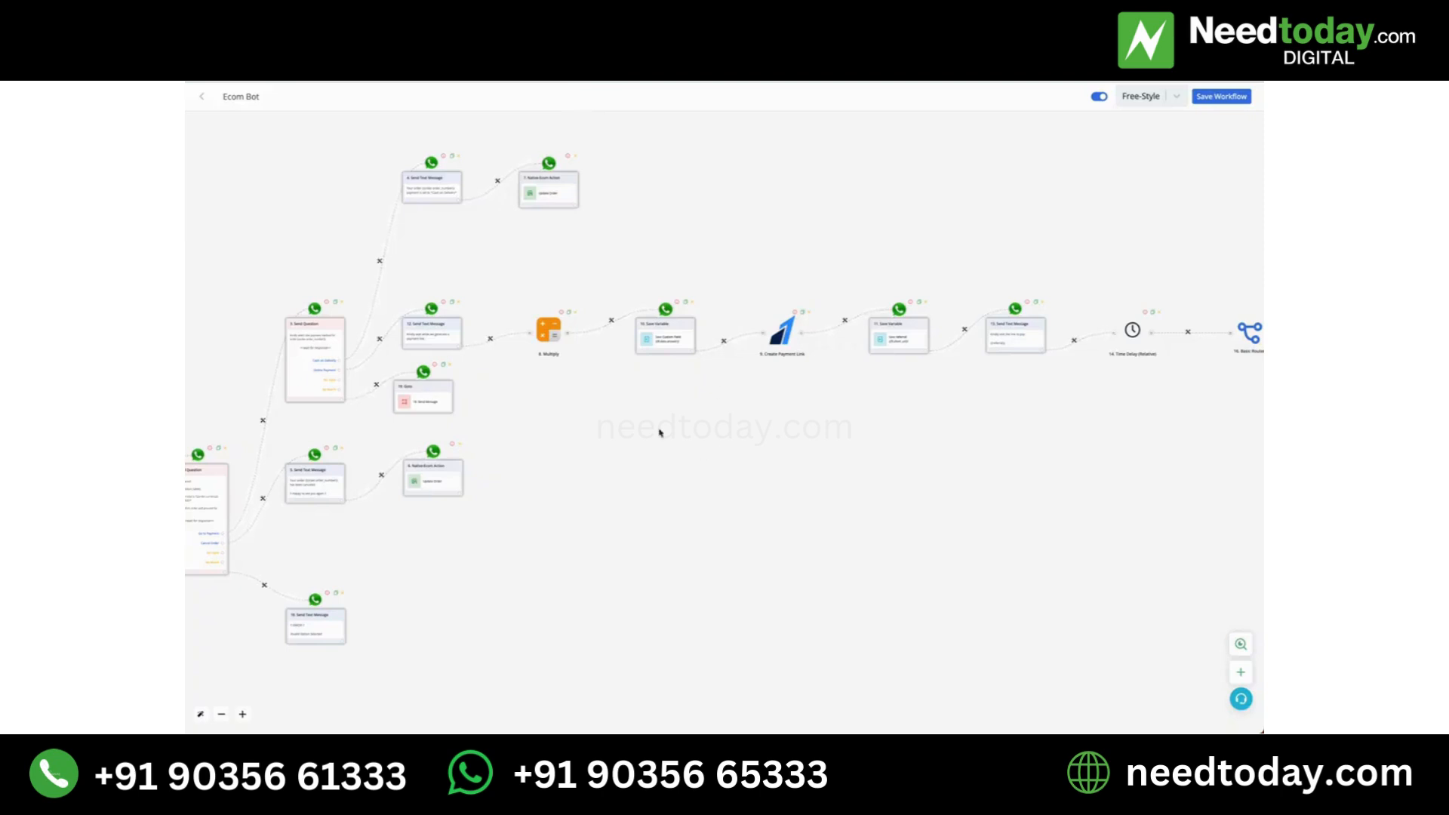
# Examine the Ecom Bot flow from the new-order trigger through the order confirmation and payment method questions to their reply branches
pyautogui.scroll(5, 556, 375)
pyautogui.moveTo(551, 382); pyautogui.dragTo(891, 466)
pyautogui.moveTo(606, 518); pyautogui.dragTo(752, 418)
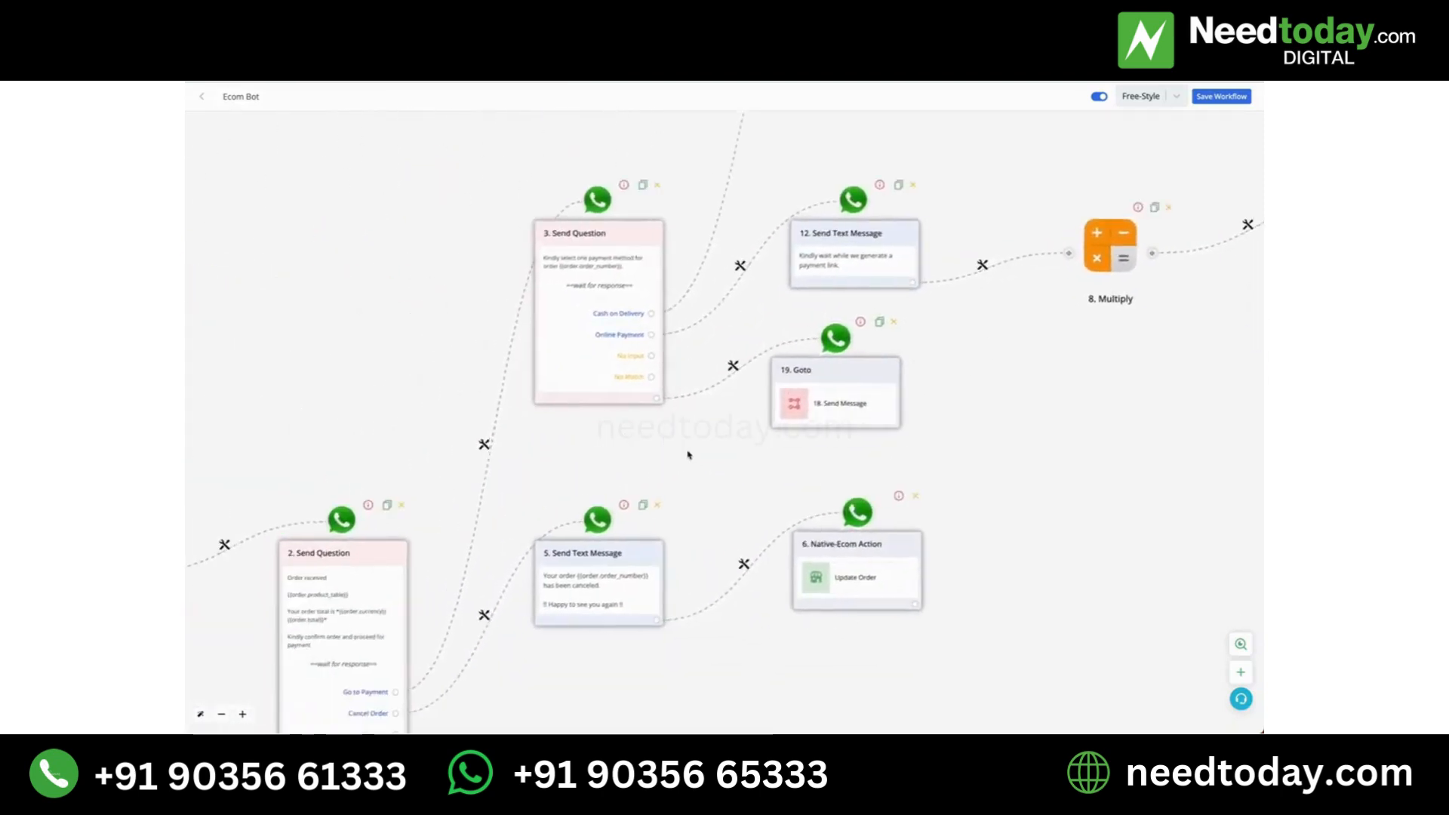
pyautogui.scroll(-3, 690, 455)
pyautogui.moveTo(402, 442); pyautogui.dragTo(395, 320)
pyautogui.moveTo(297, 534); pyautogui.dragTo(314, 518)
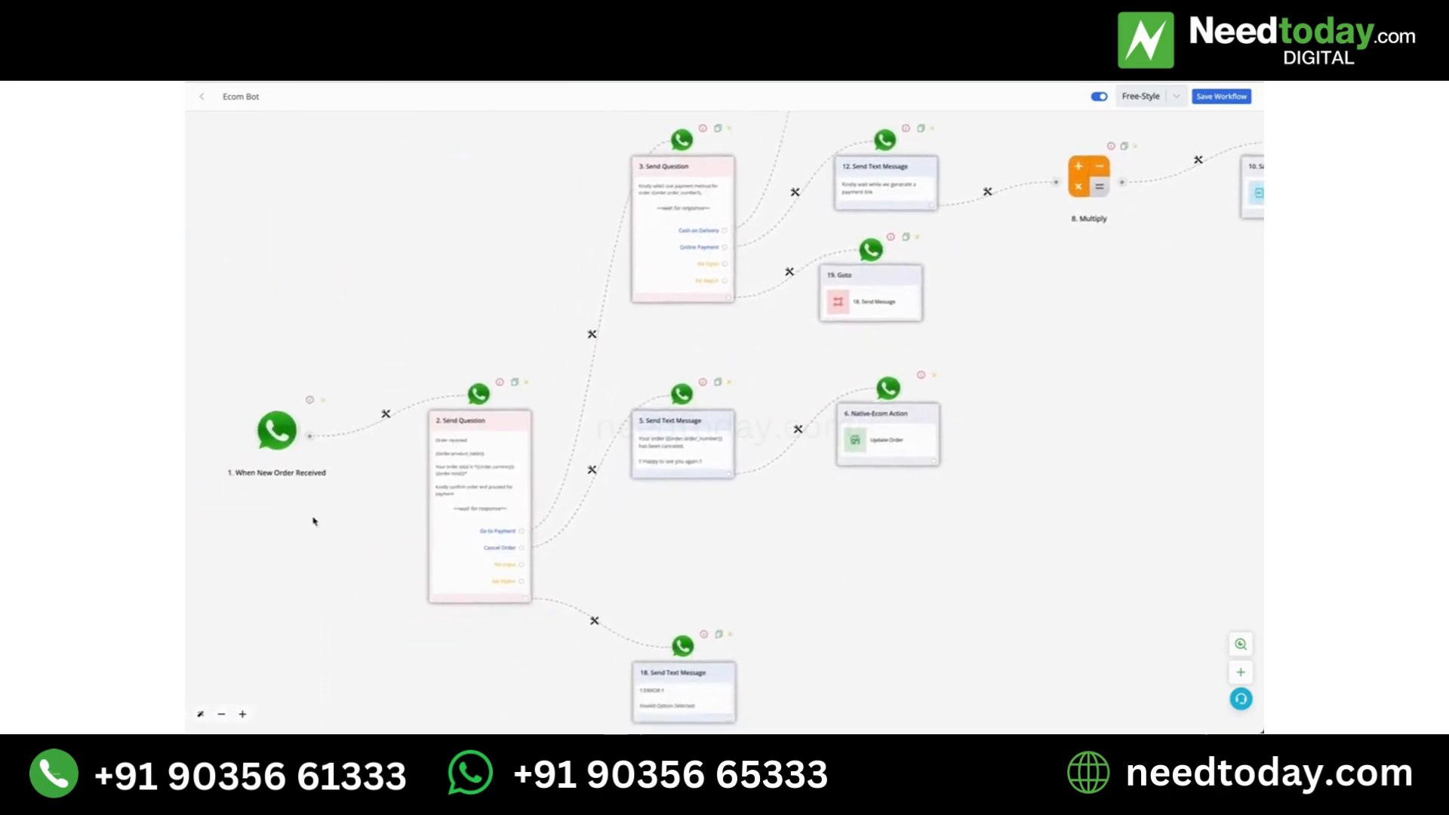
pyautogui.scroll(4, 272, 463)
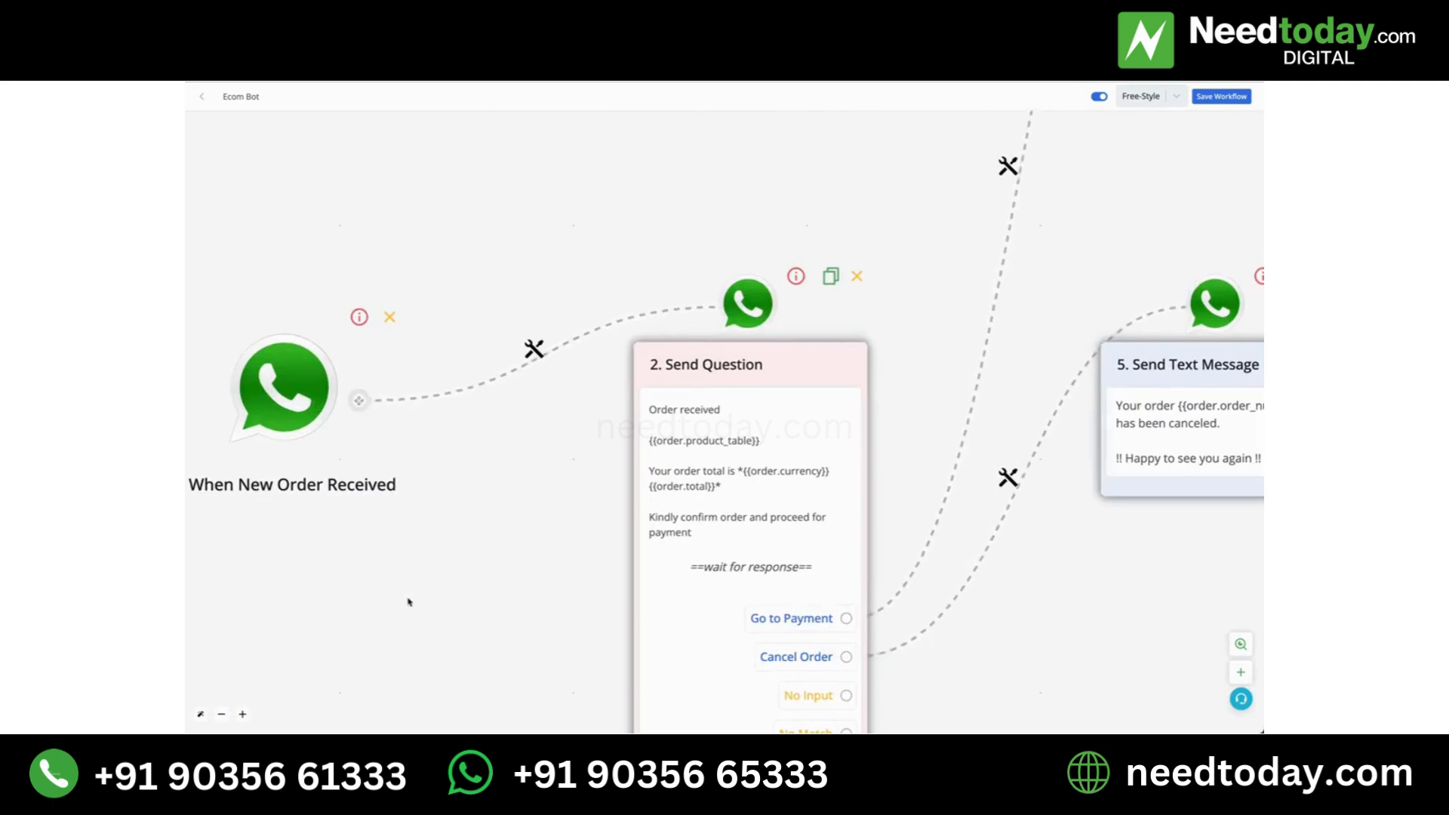
pyautogui.moveTo(580, 385); pyautogui.dragTo(403, 277)
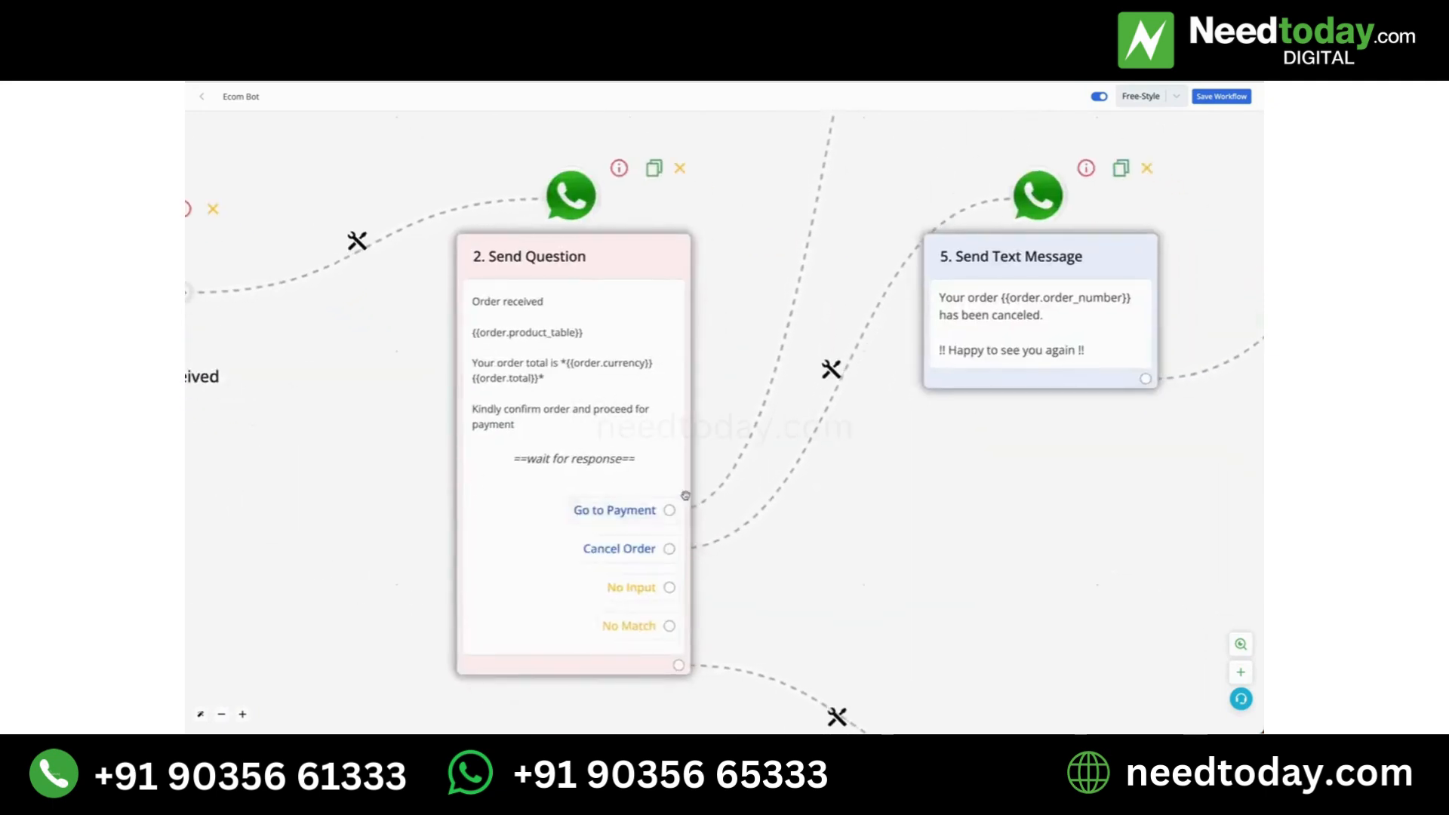
pyautogui.moveTo(881, 204); pyautogui.dragTo(734, 568)
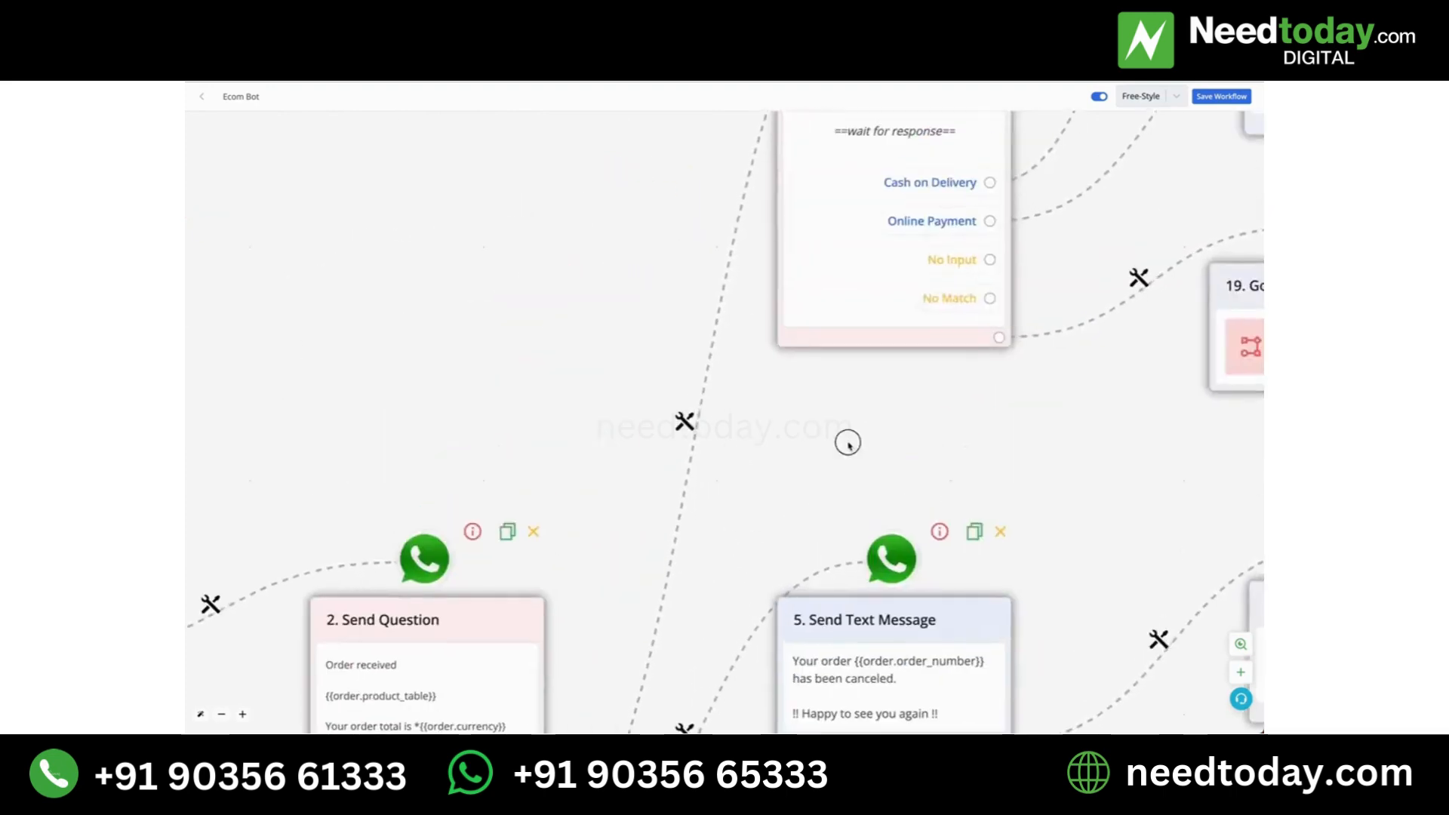
pyautogui.moveTo(849, 442); pyautogui.dragTo(686, 566)
pyautogui.moveTo(931, 492); pyautogui.dragTo(770, 602)
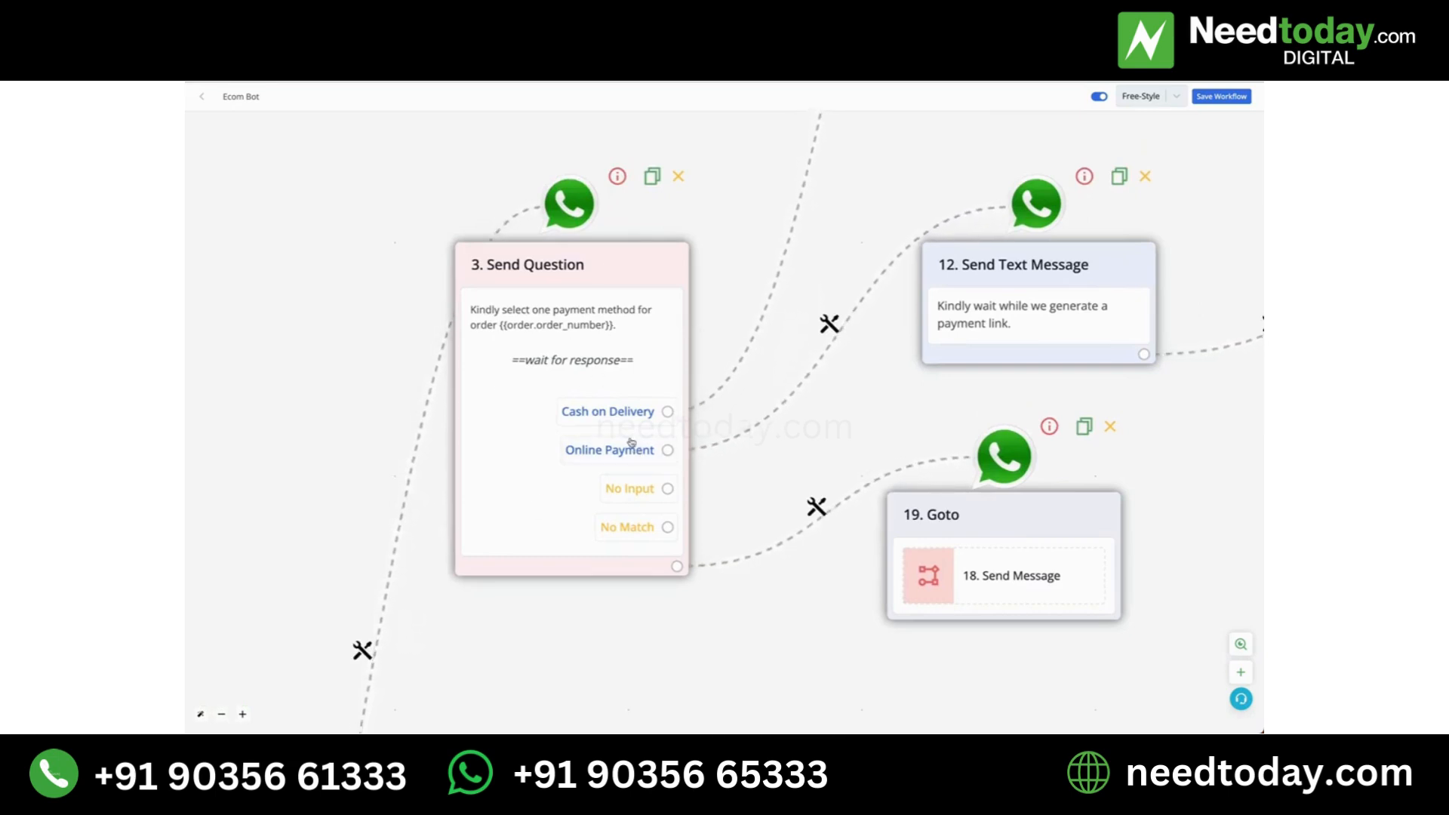
pyautogui.moveTo(896, 394); pyautogui.dragTo(668, 465)
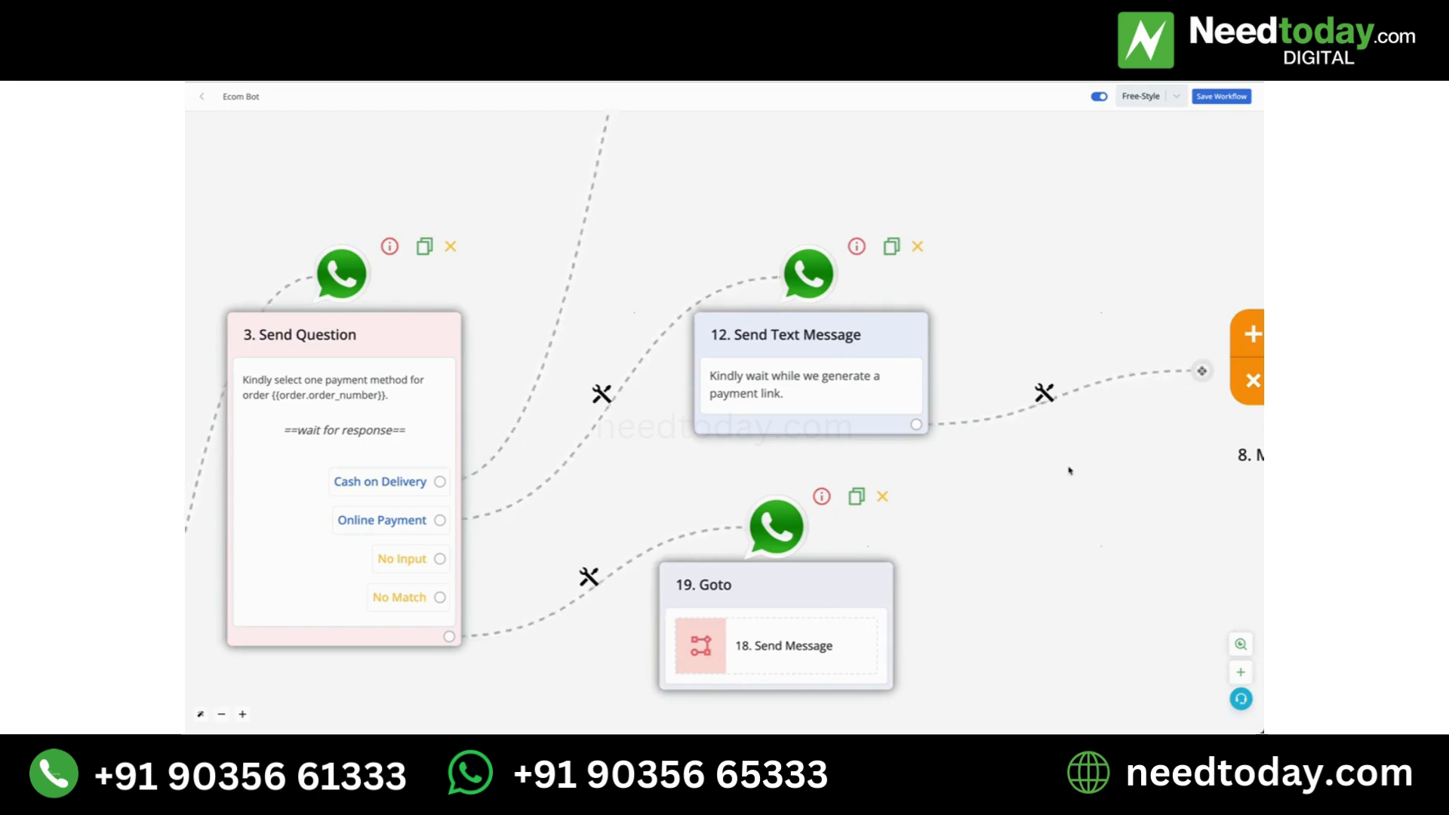
# Open the existing Multiply action 8 and examine its number settings and the order variables available for mapping
pyautogui.moveTo(834, 288); pyautogui.dragTo(537, 299)
pyautogui.click(1000, 339)
pyautogui.scroll(-5, 995, 346)
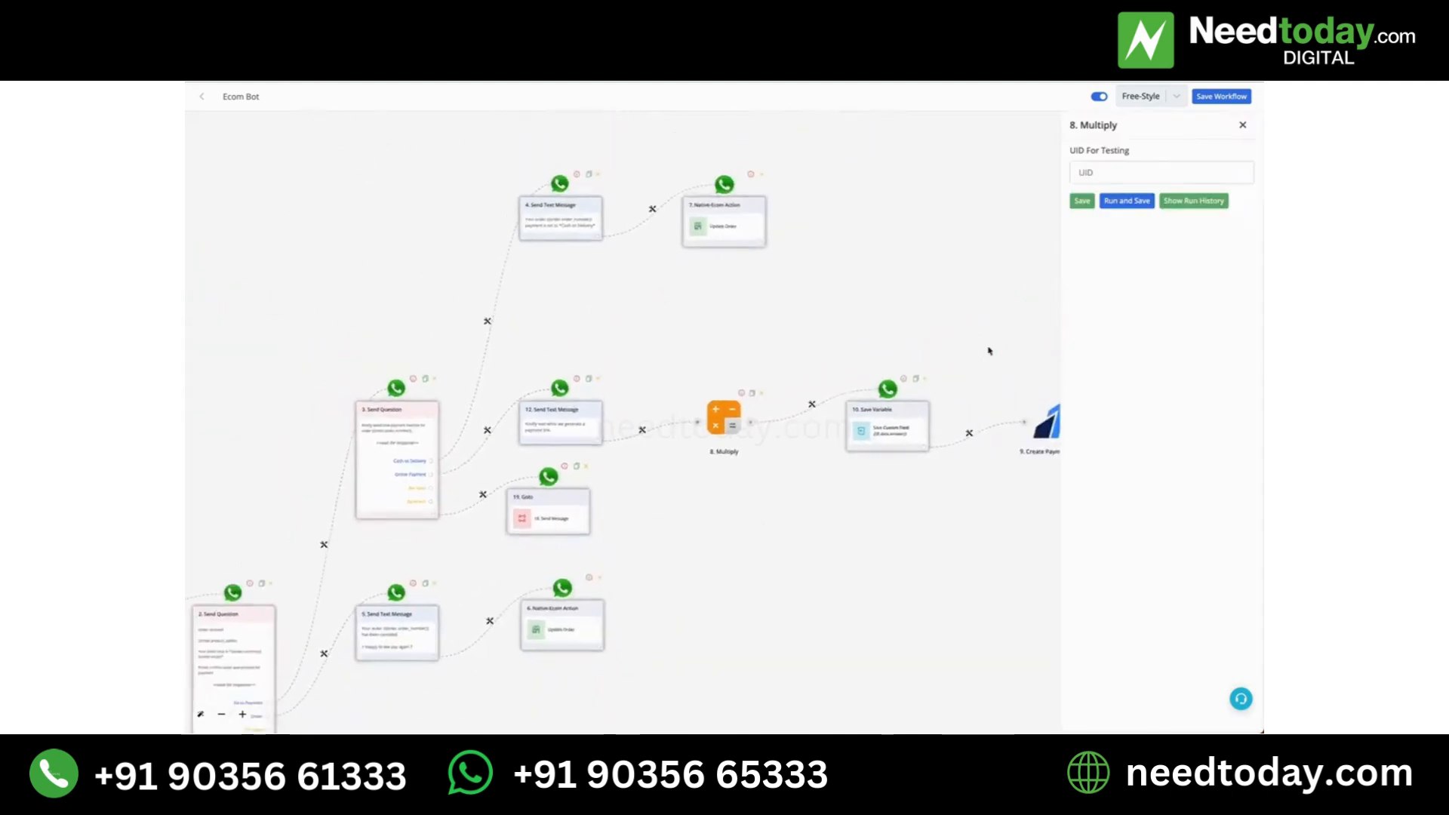
pyautogui.scroll(5, 718, 474)
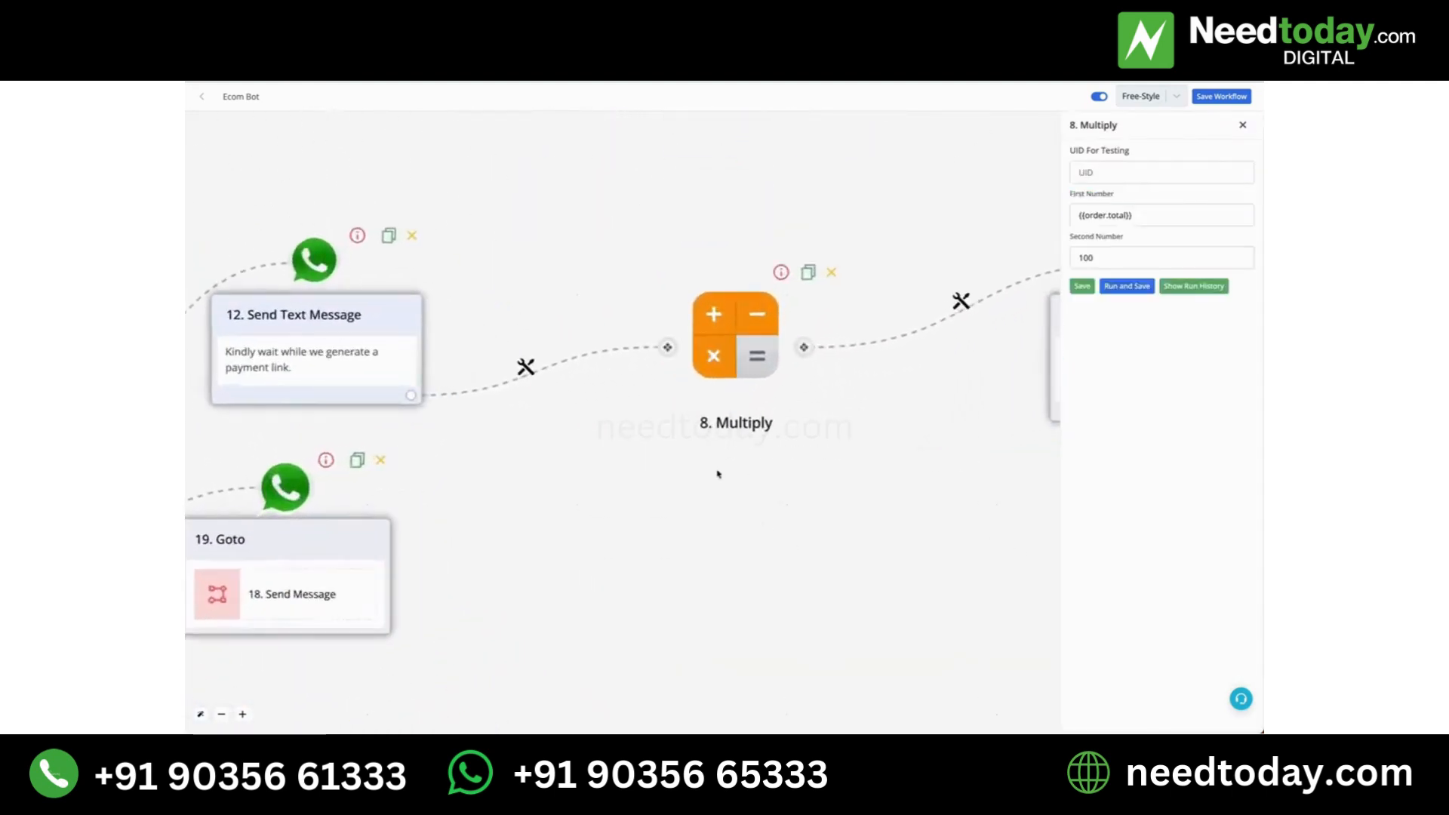
pyautogui.click(1250, 215)
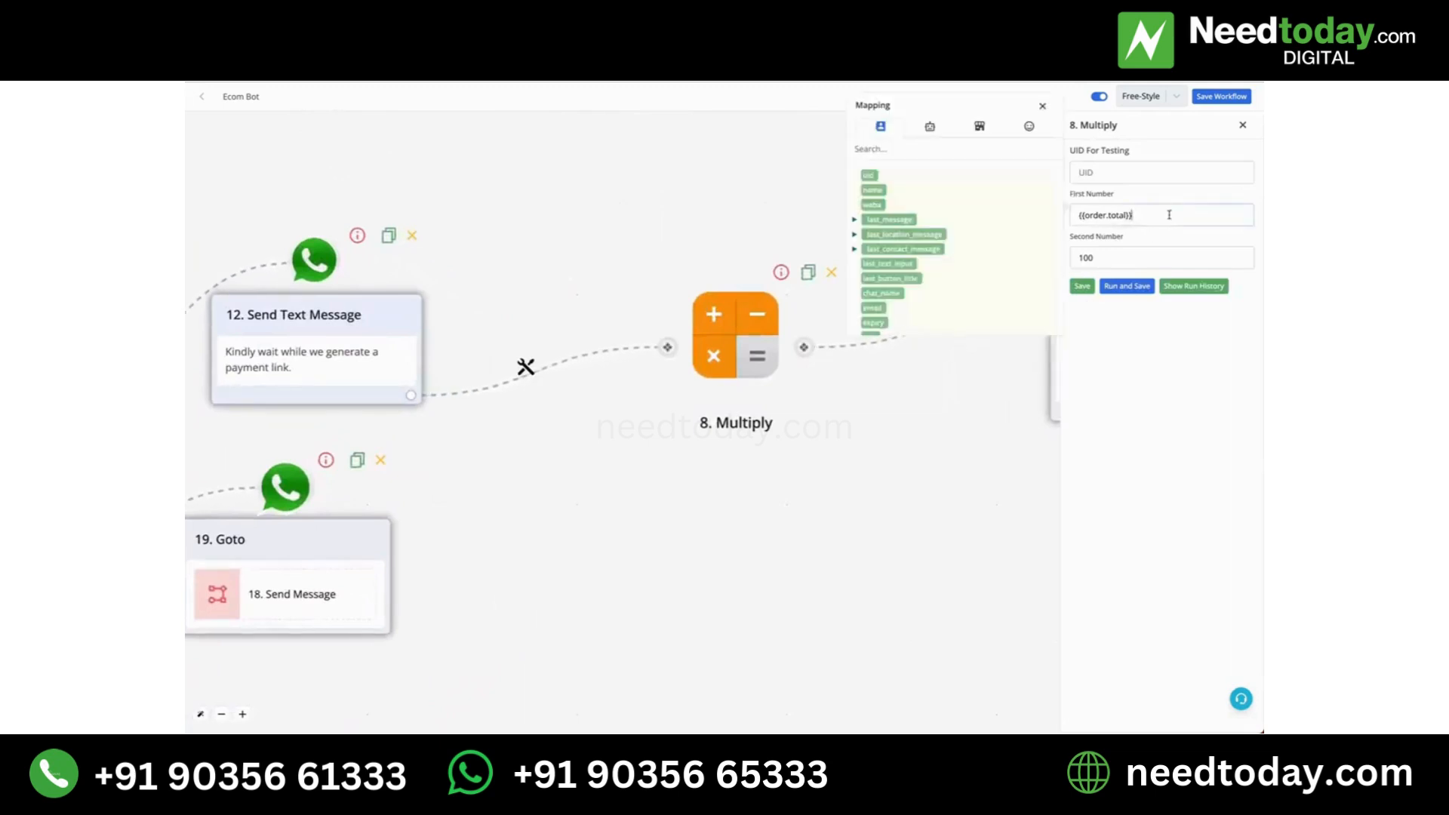
pyautogui.click(979, 126)
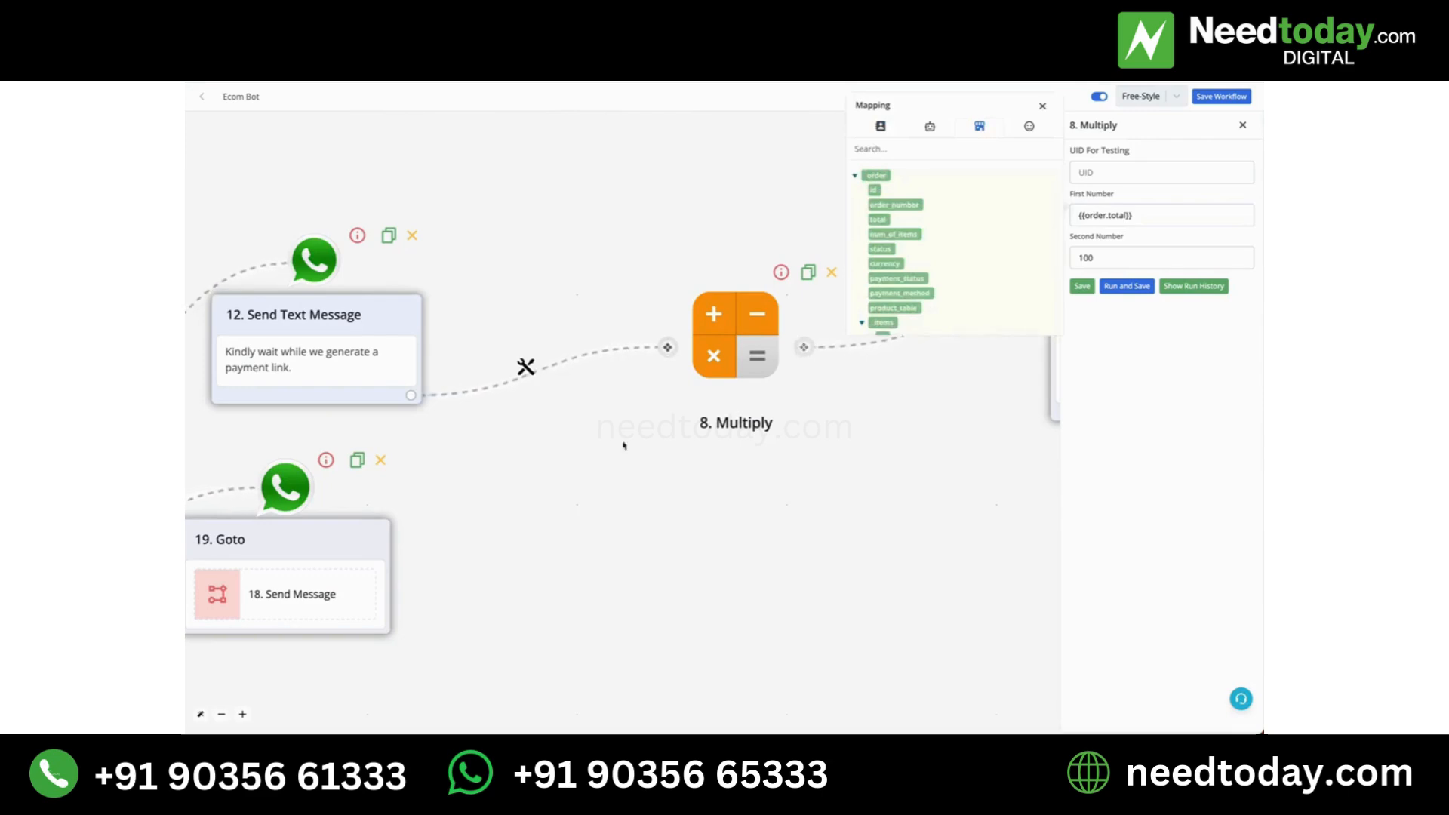
# Disconnect Send Text Message 12 from Multiply 8 and connect it to a new empty action placeholder below
pyautogui.click(526, 369)
pyautogui.click(558, 454)
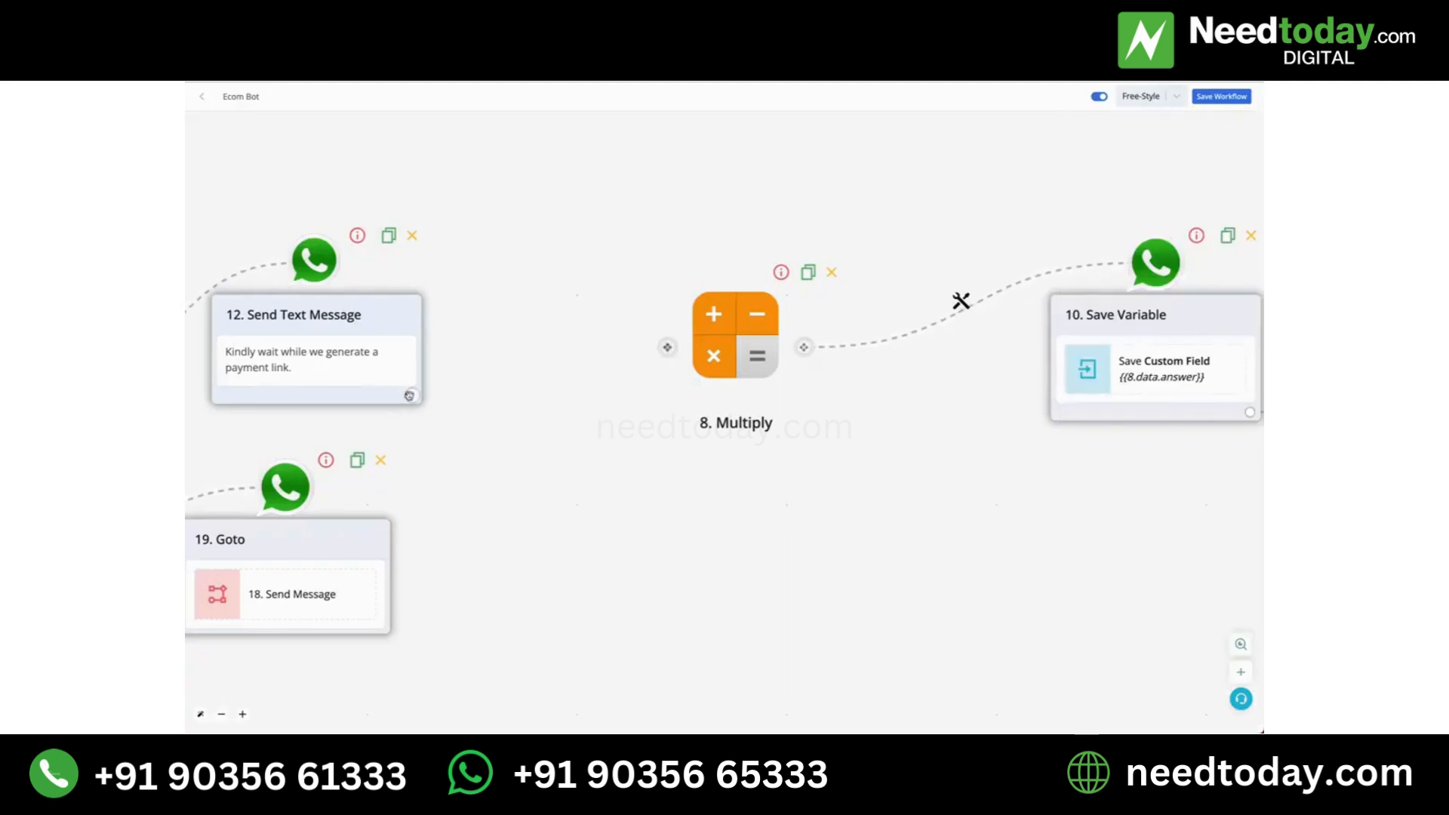
pyautogui.scroll(-5, 743, 449)
pyautogui.moveTo(703, 419); pyautogui.dragTo(723, 522)
pyautogui.scroll(5, 744, 523)
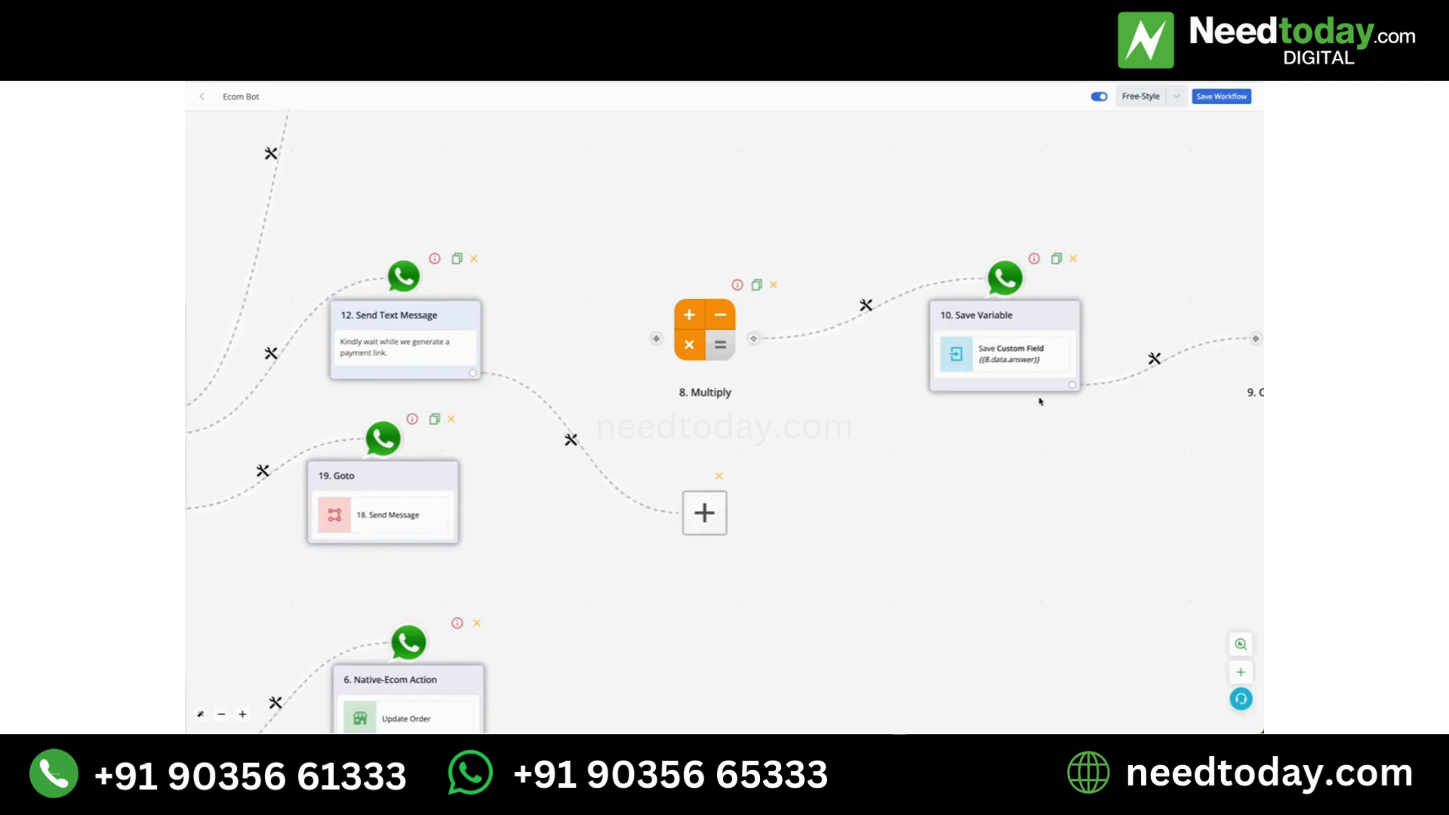
pyautogui.moveTo(1037, 483); pyautogui.dragTo(822, 478)
pyautogui.moveTo(689, 551); pyautogui.dragTo(913, 545)
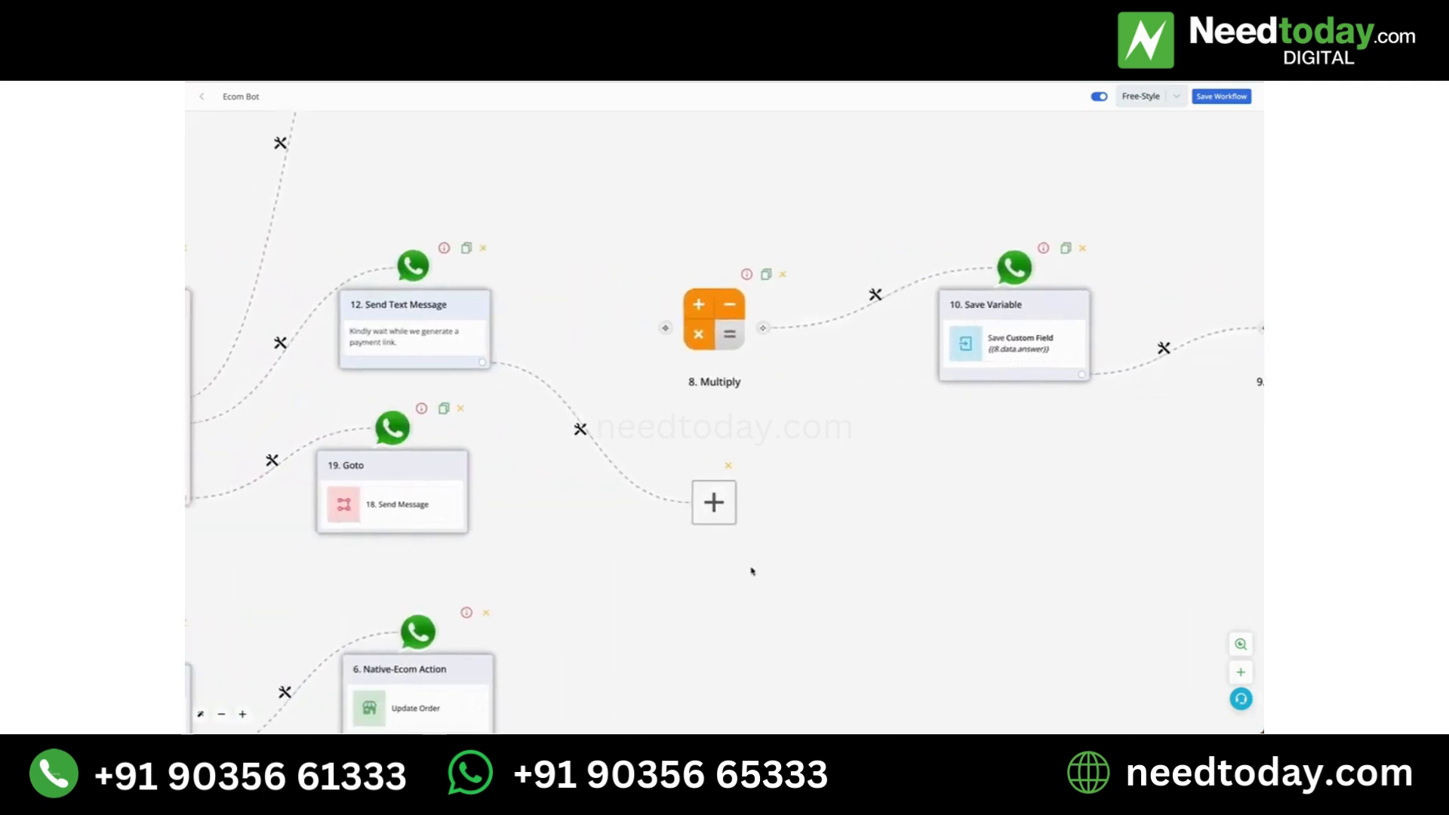
# Add the Calculator automation app's Multiply module at the empty placeholder after Send Text Message 12
pyautogui.click(710, 502)
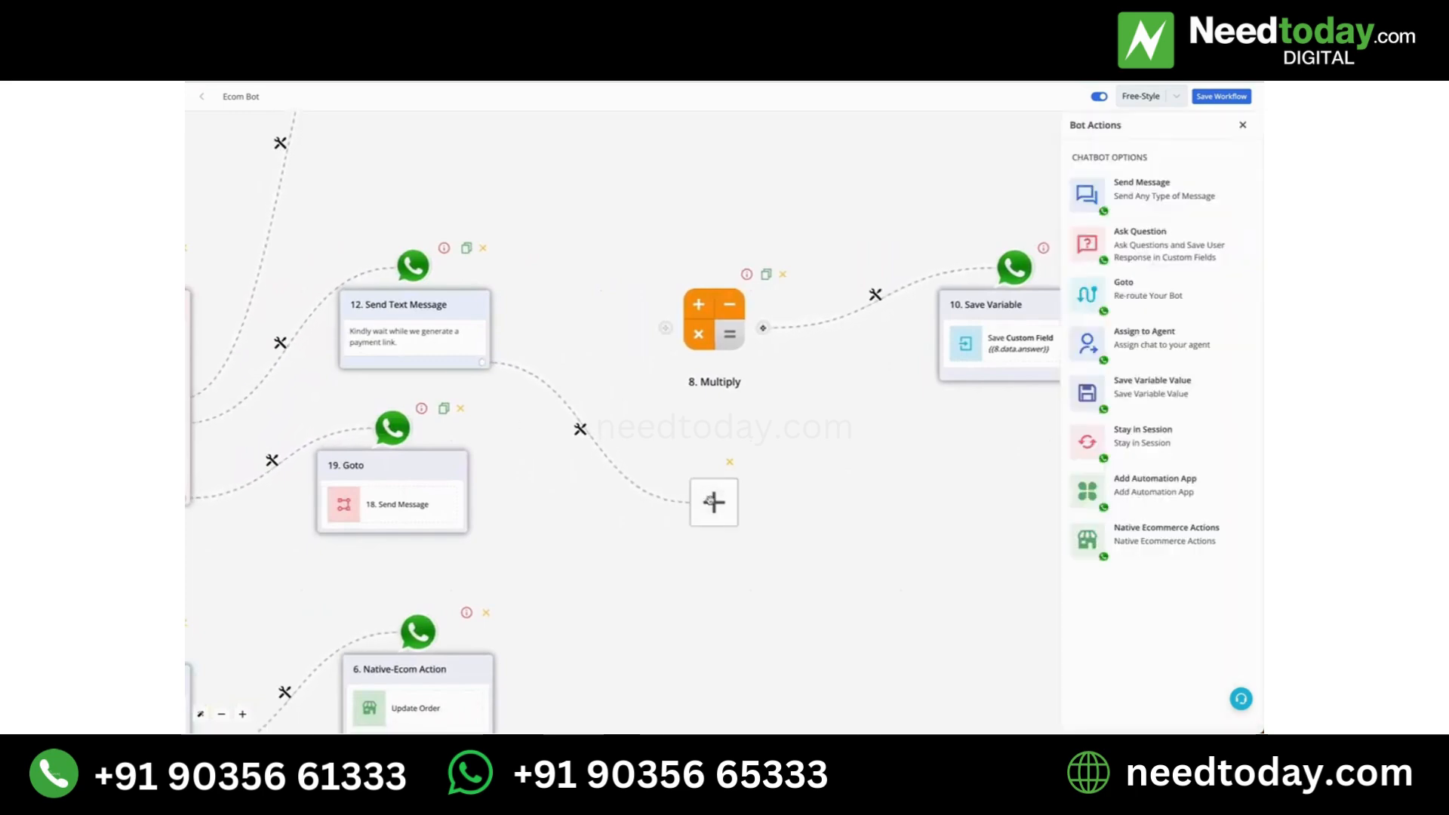
pyautogui.click(1196, 498)
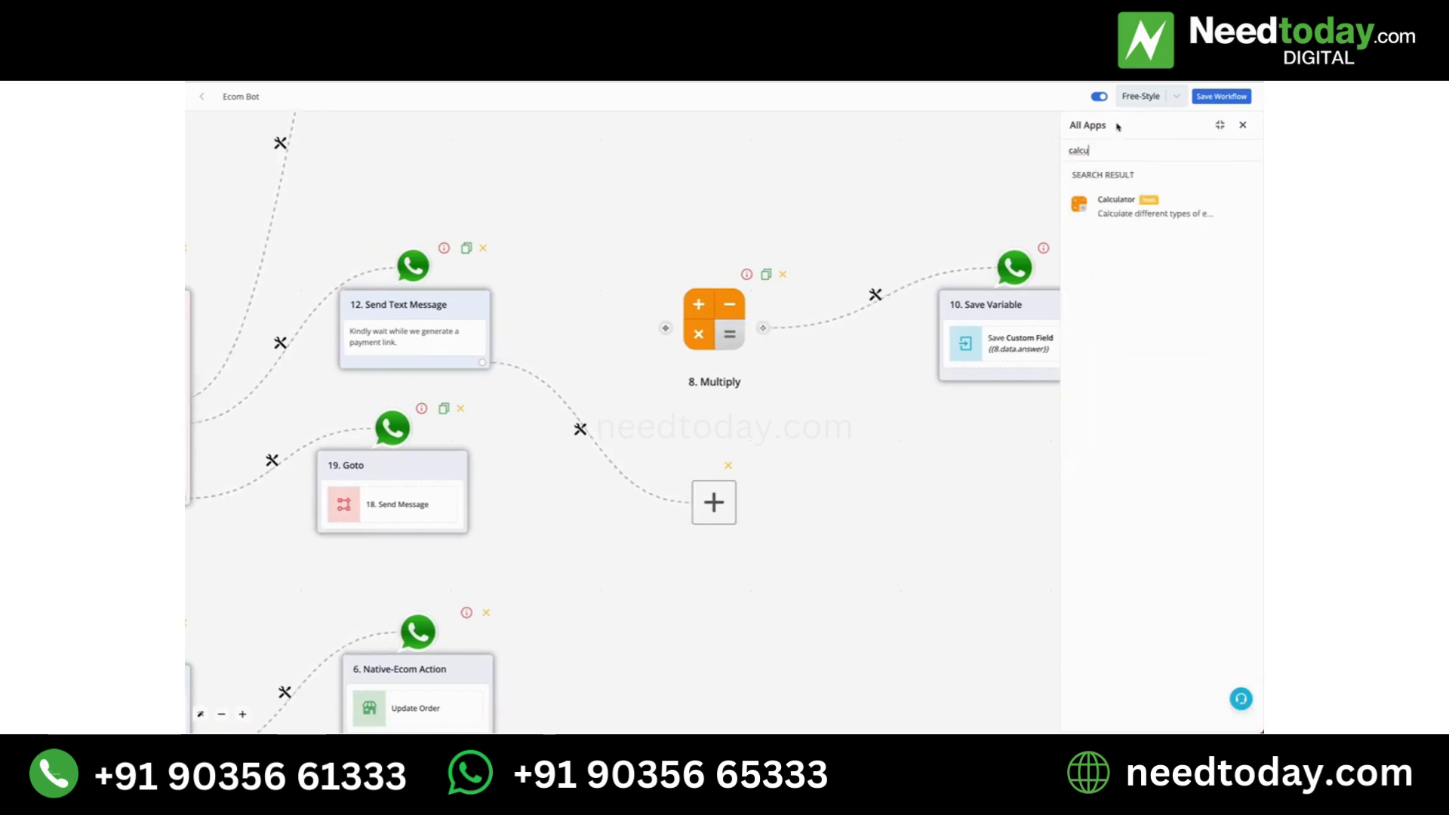
pyautogui.click(1154, 206)
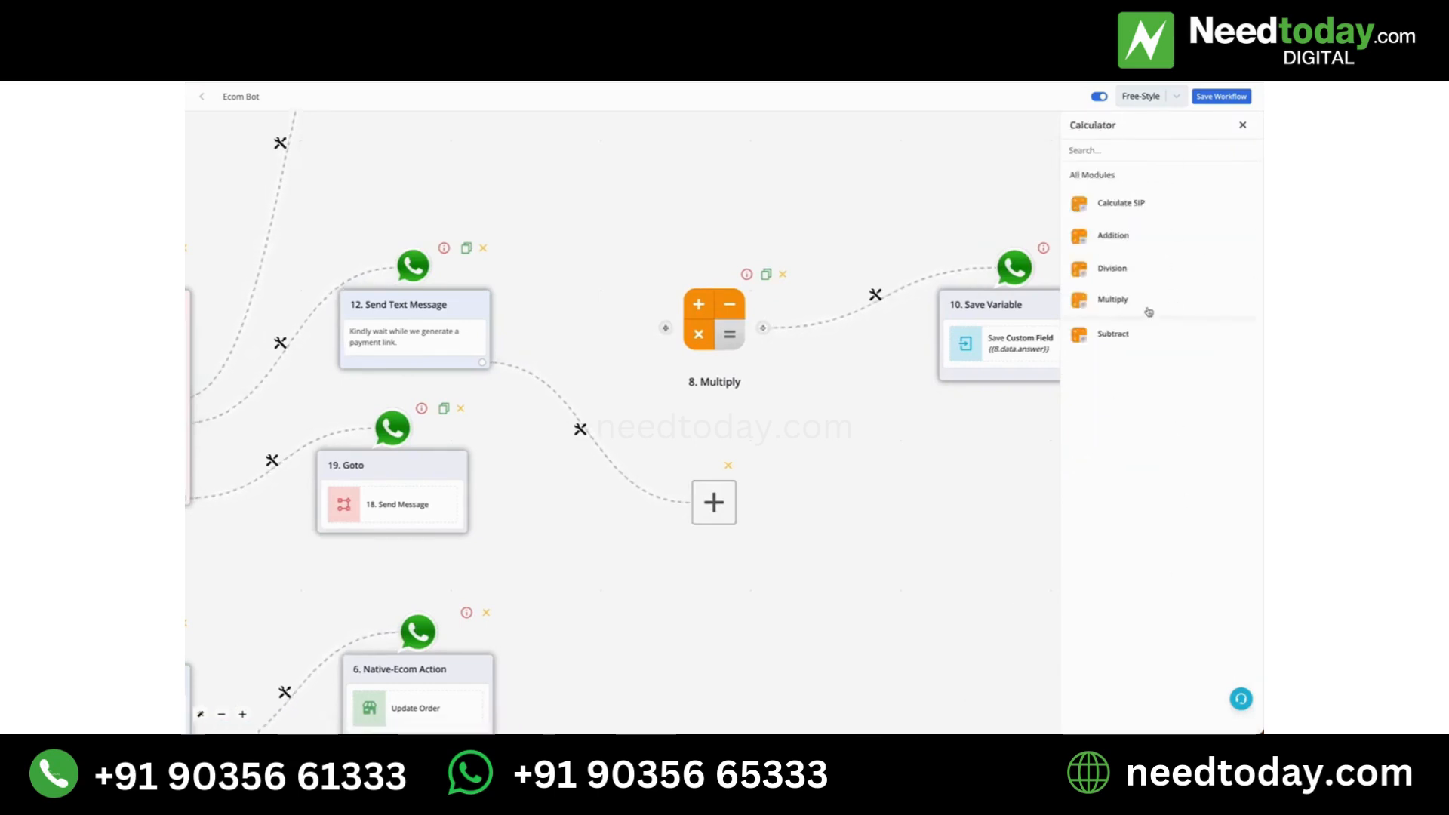
pyautogui.click(1149, 311)
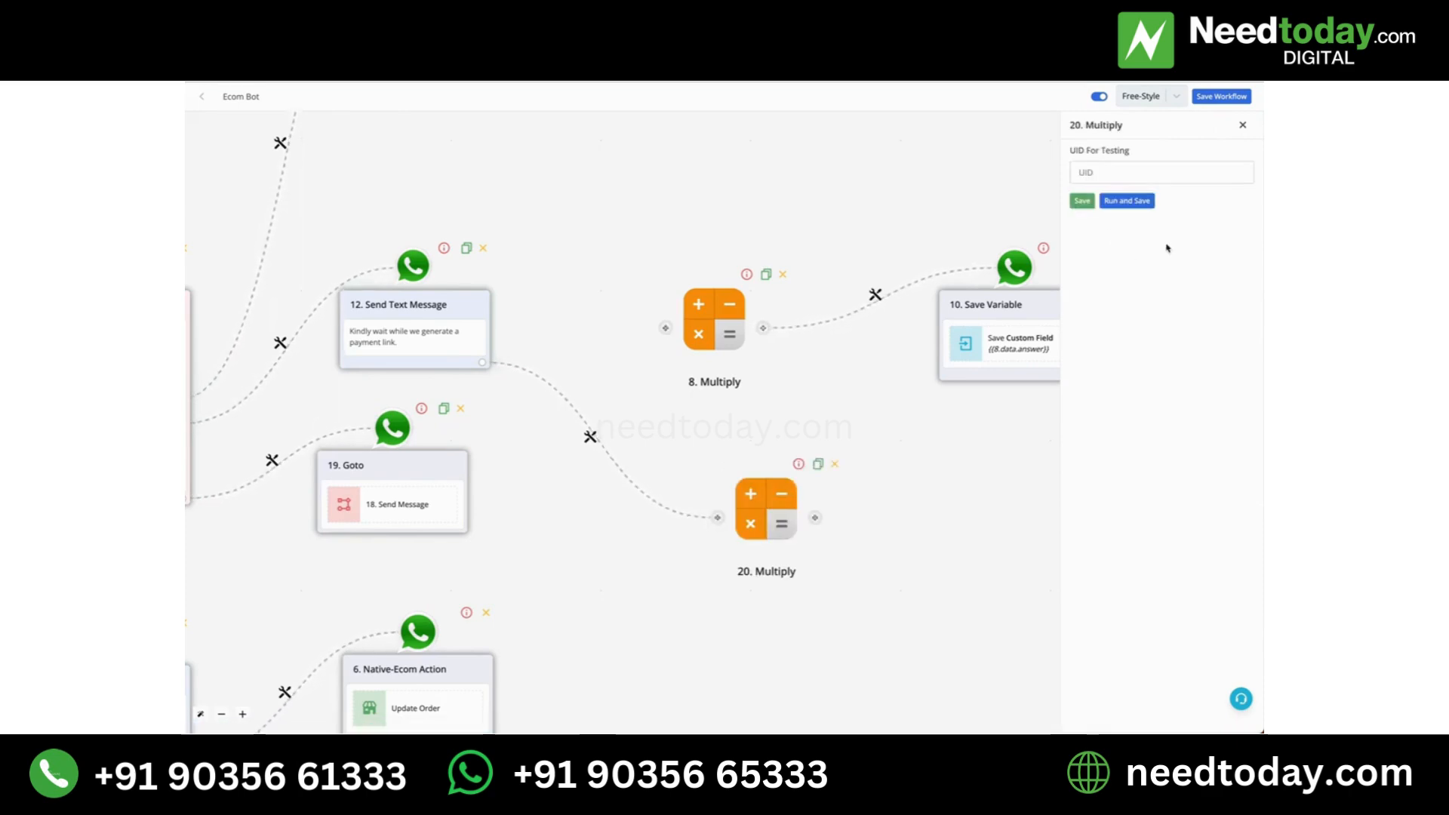
# Set the new Multiply action's first number to 10 and second number to 100, and run and save it as a test
pyautogui.click(1140, 217)
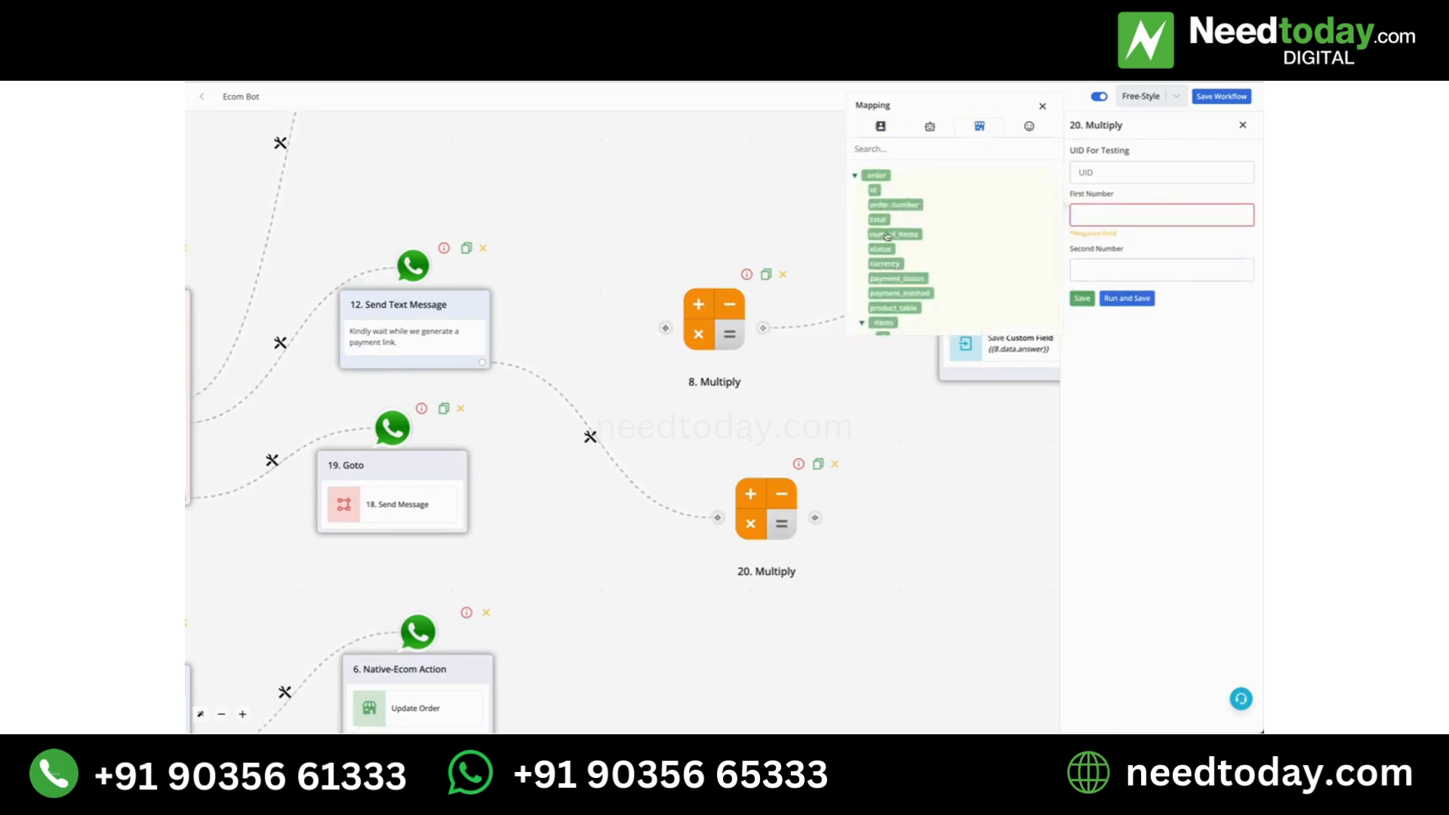
pyautogui.click(878, 220)
pyautogui.click(1109, 263)
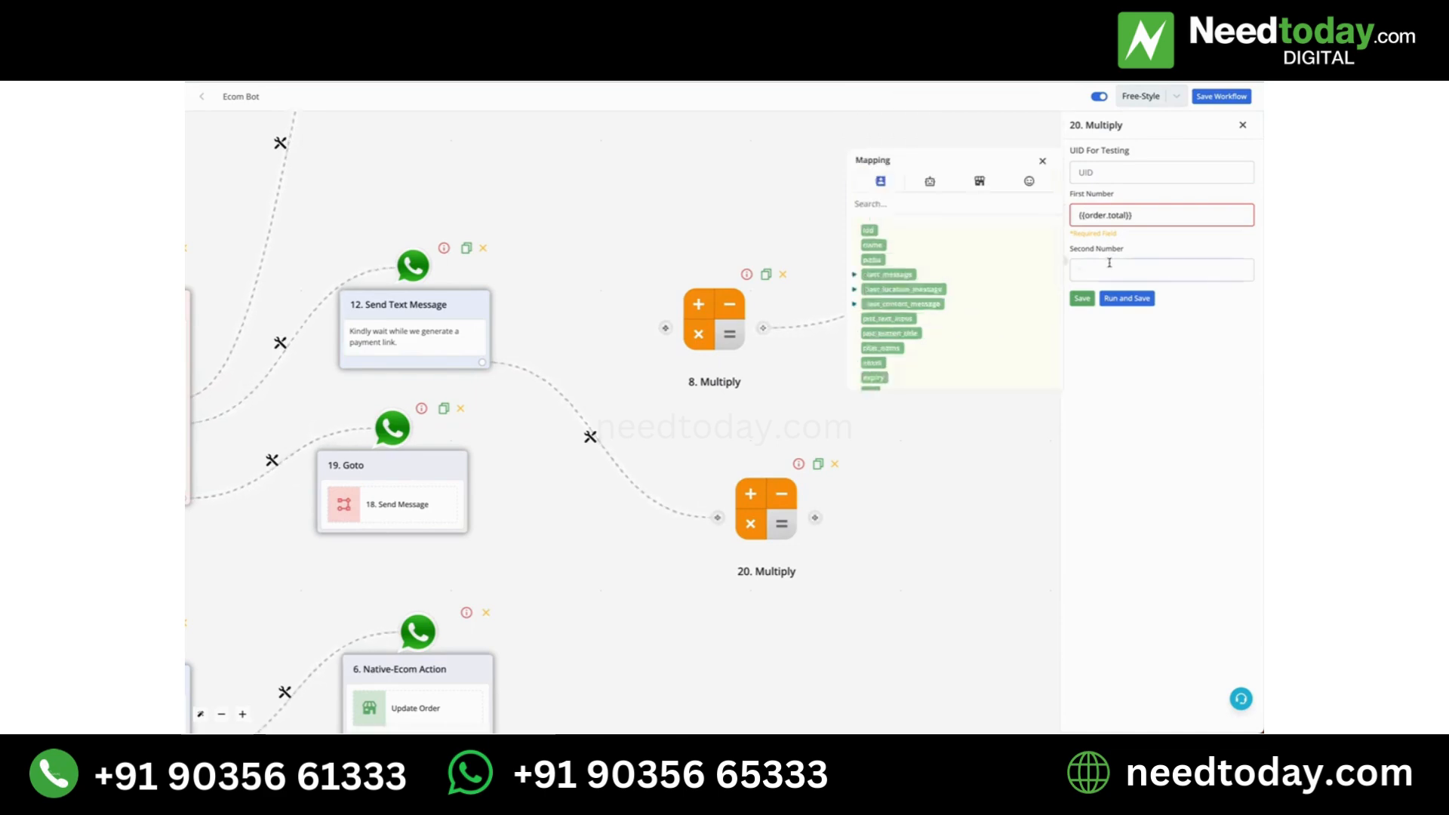
pyautogui.tripleClick(1144, 214)
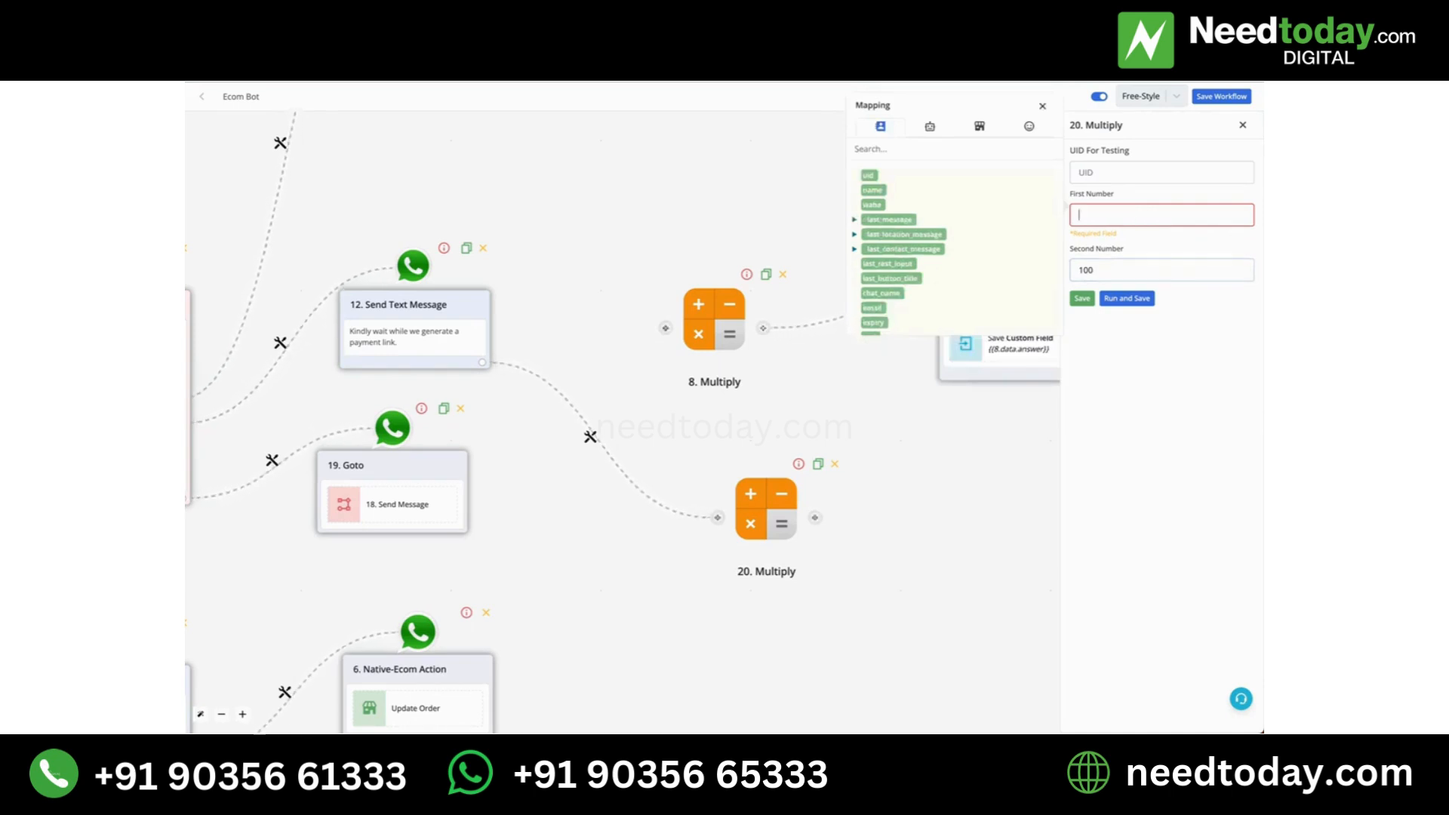
pyautogui.write('10')
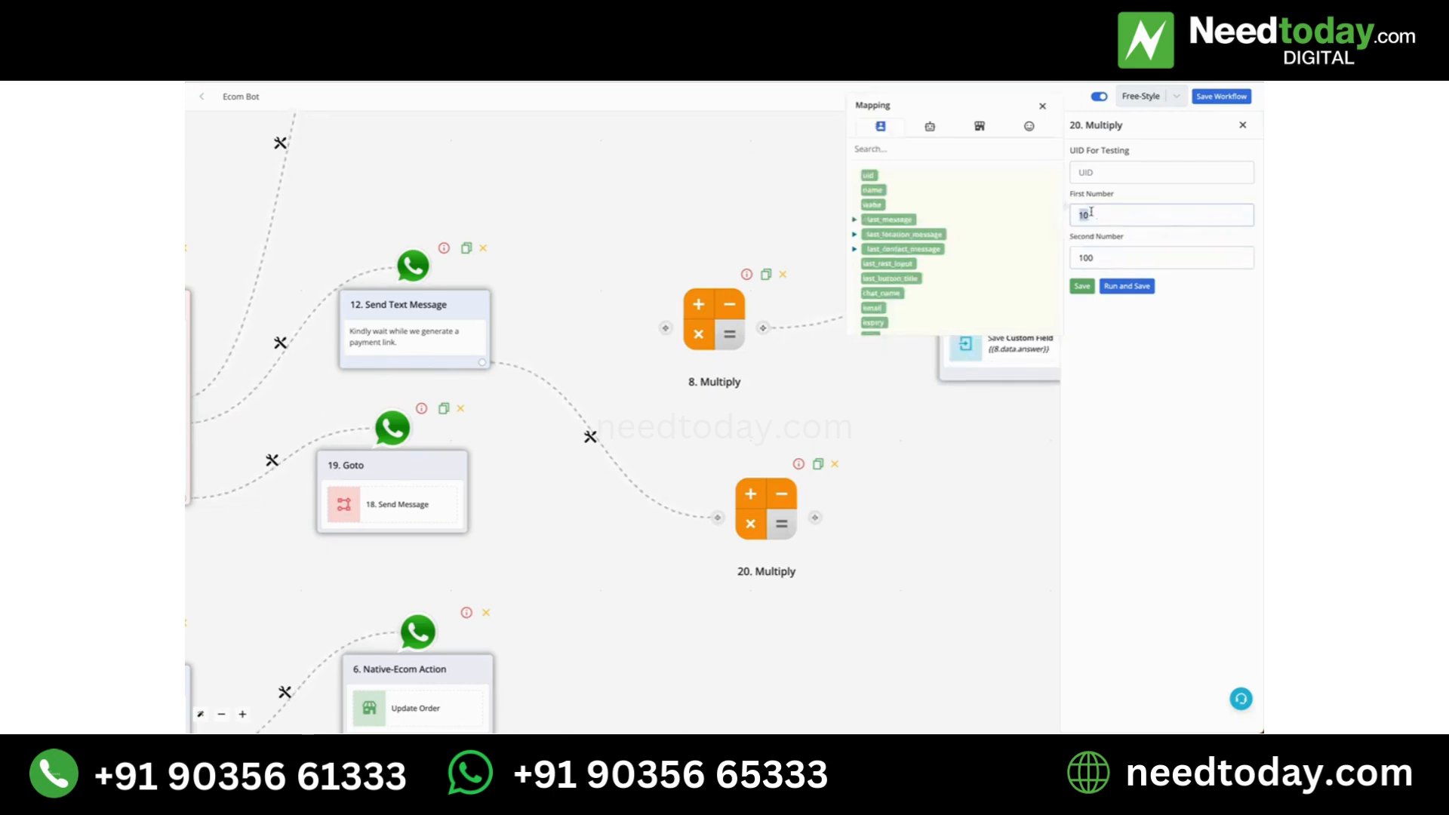
pyautogui.click(1115, 286)
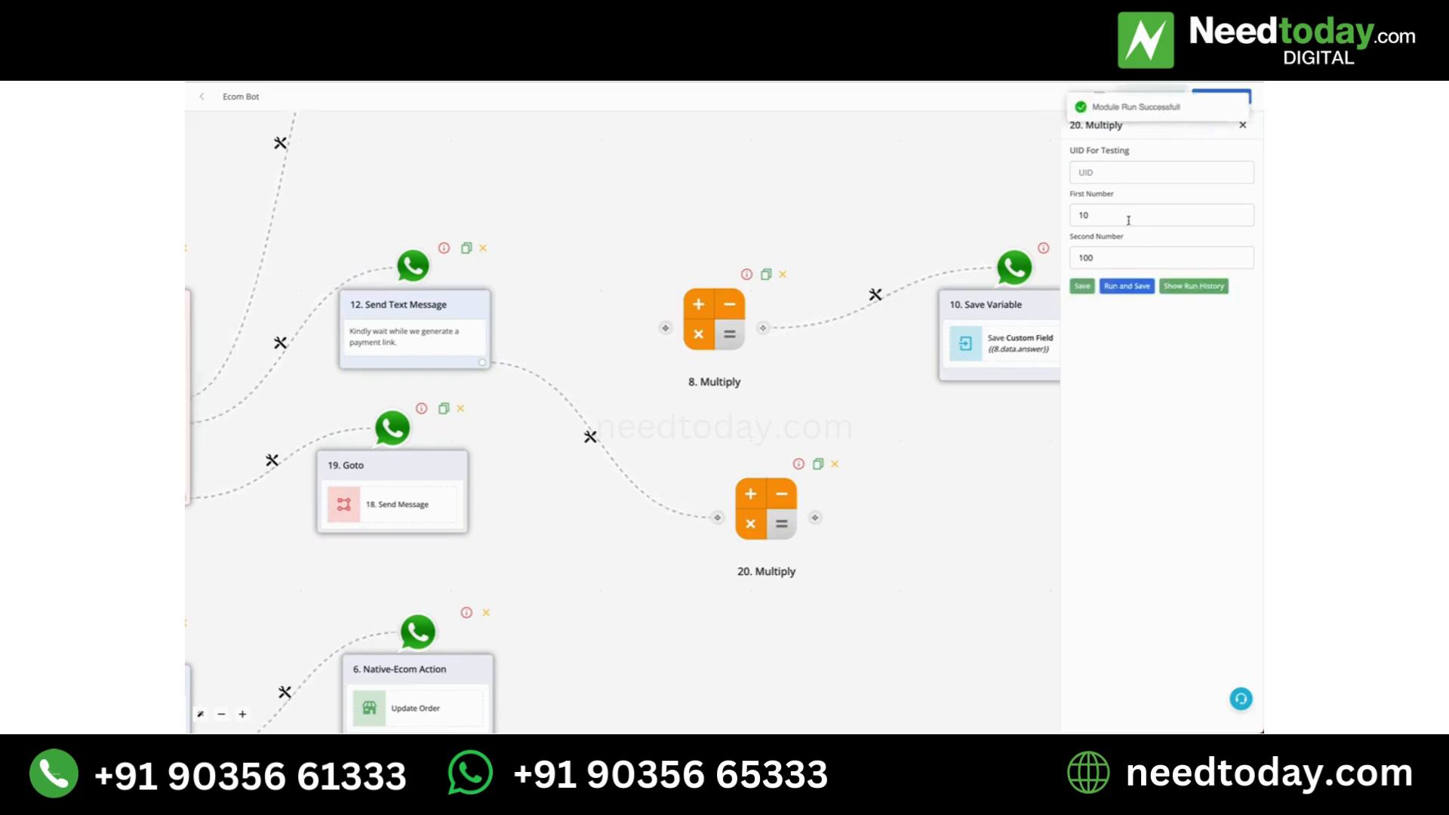
# Inspect the output response of the Multiply test run and close the capture
pyautogui.click(863, 280)
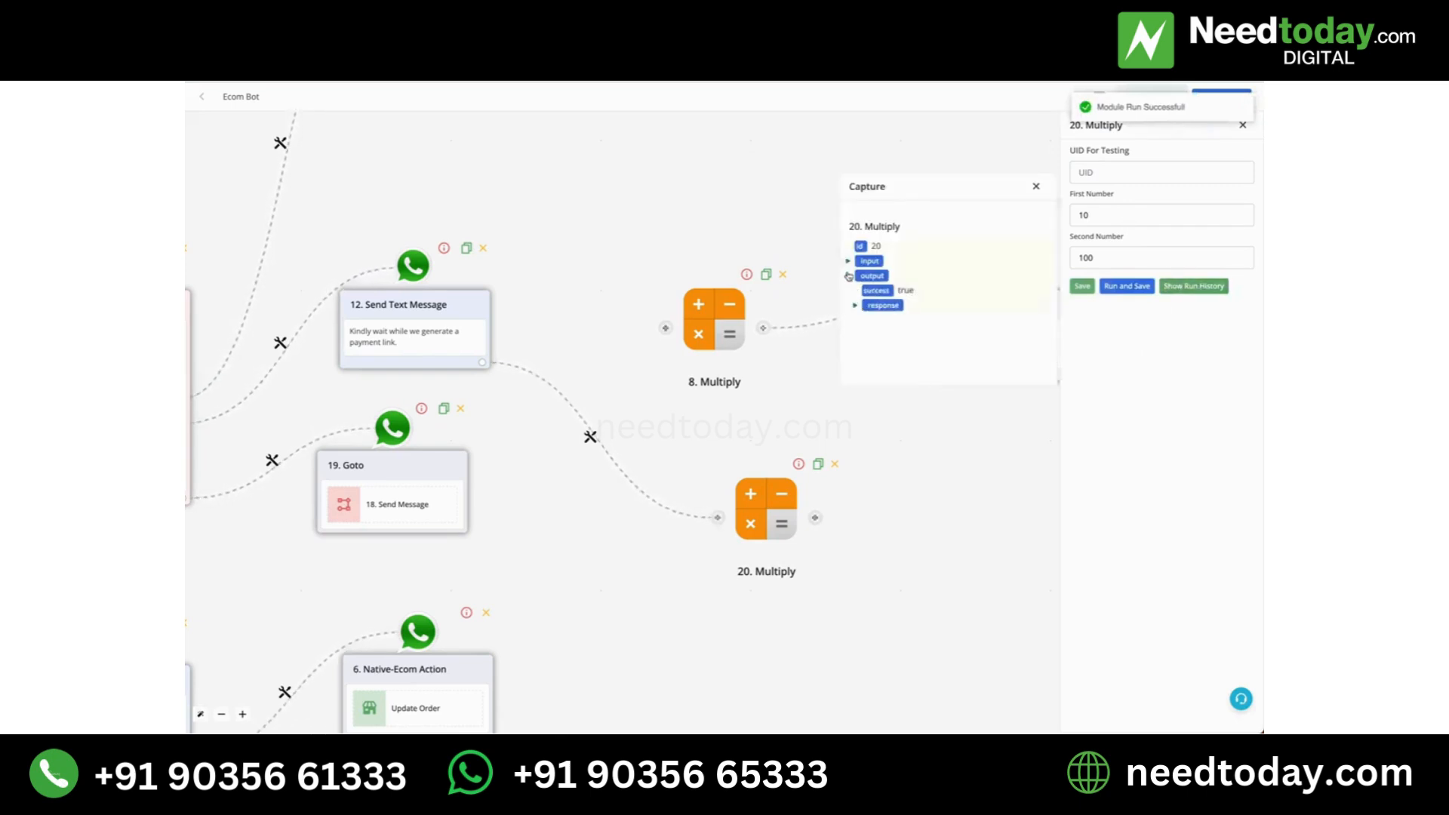
pyautogui.click(855, 304)
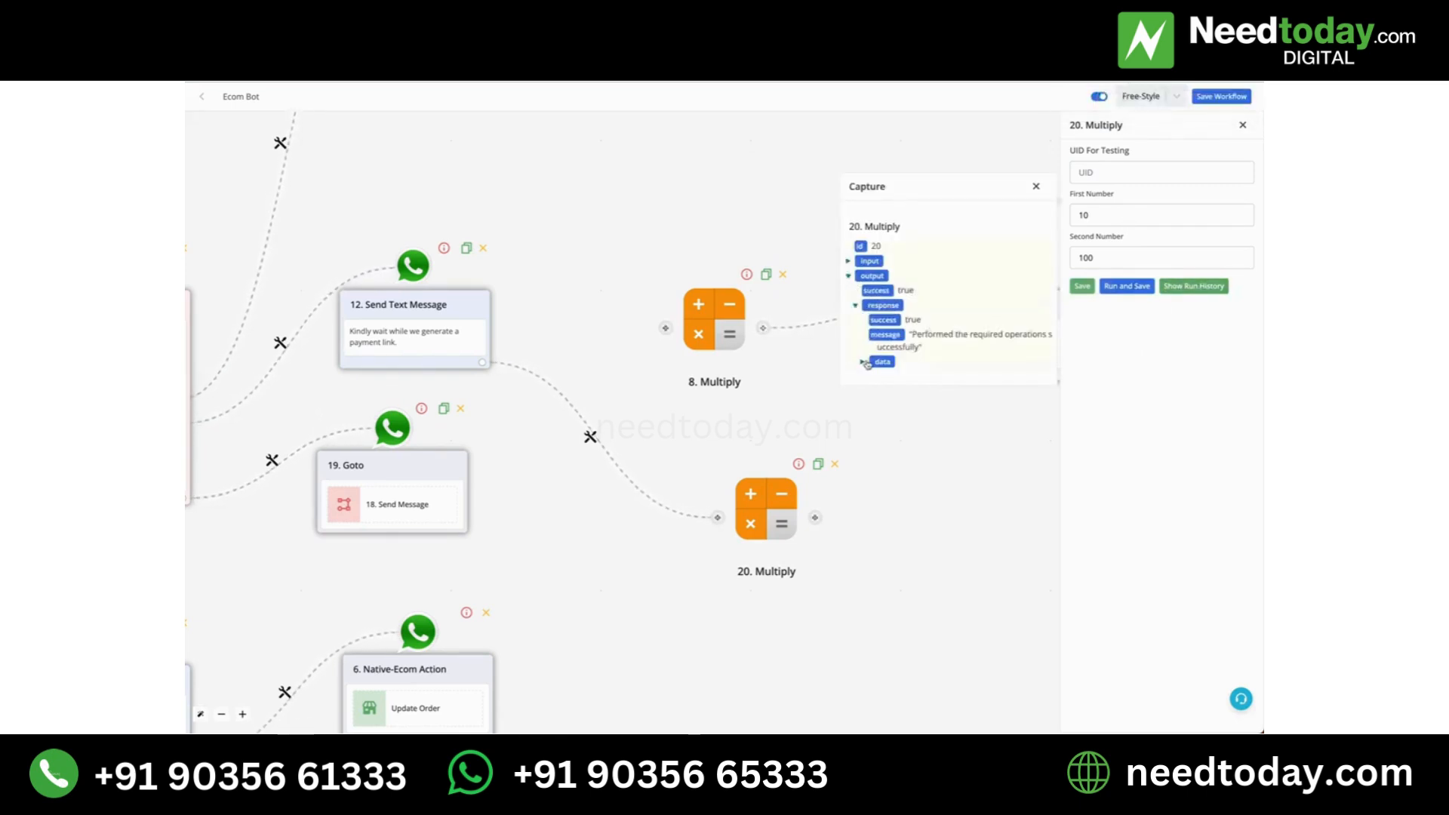
pyautogui.click(1039, 184)
# Replace the new Multiply action's first number with the order total variable {{order.total}} and save the action
pyautogui.click(1113, 214)
pyautogui.press('BackSpace')
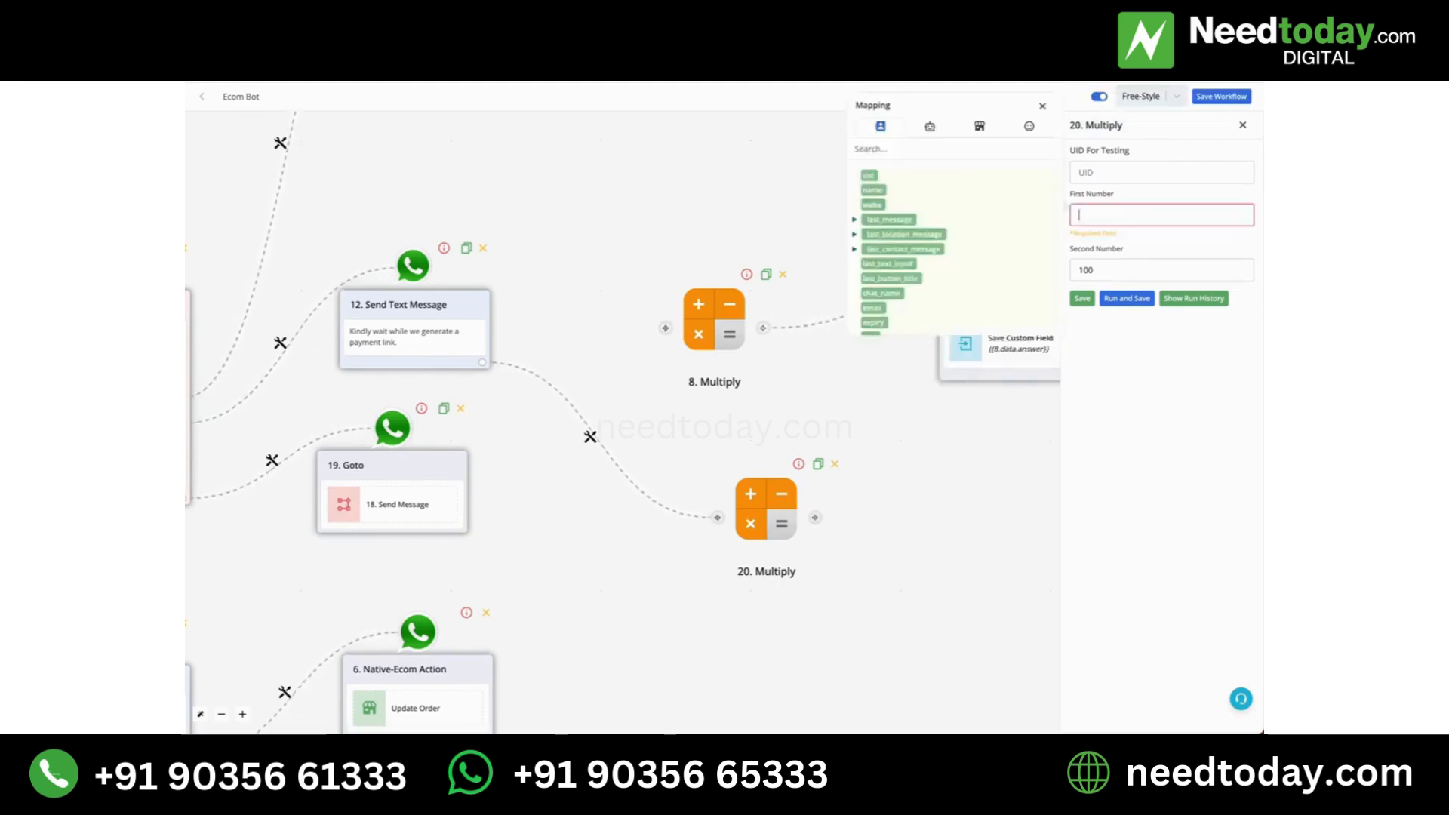
pyautogui.click(979, 126)
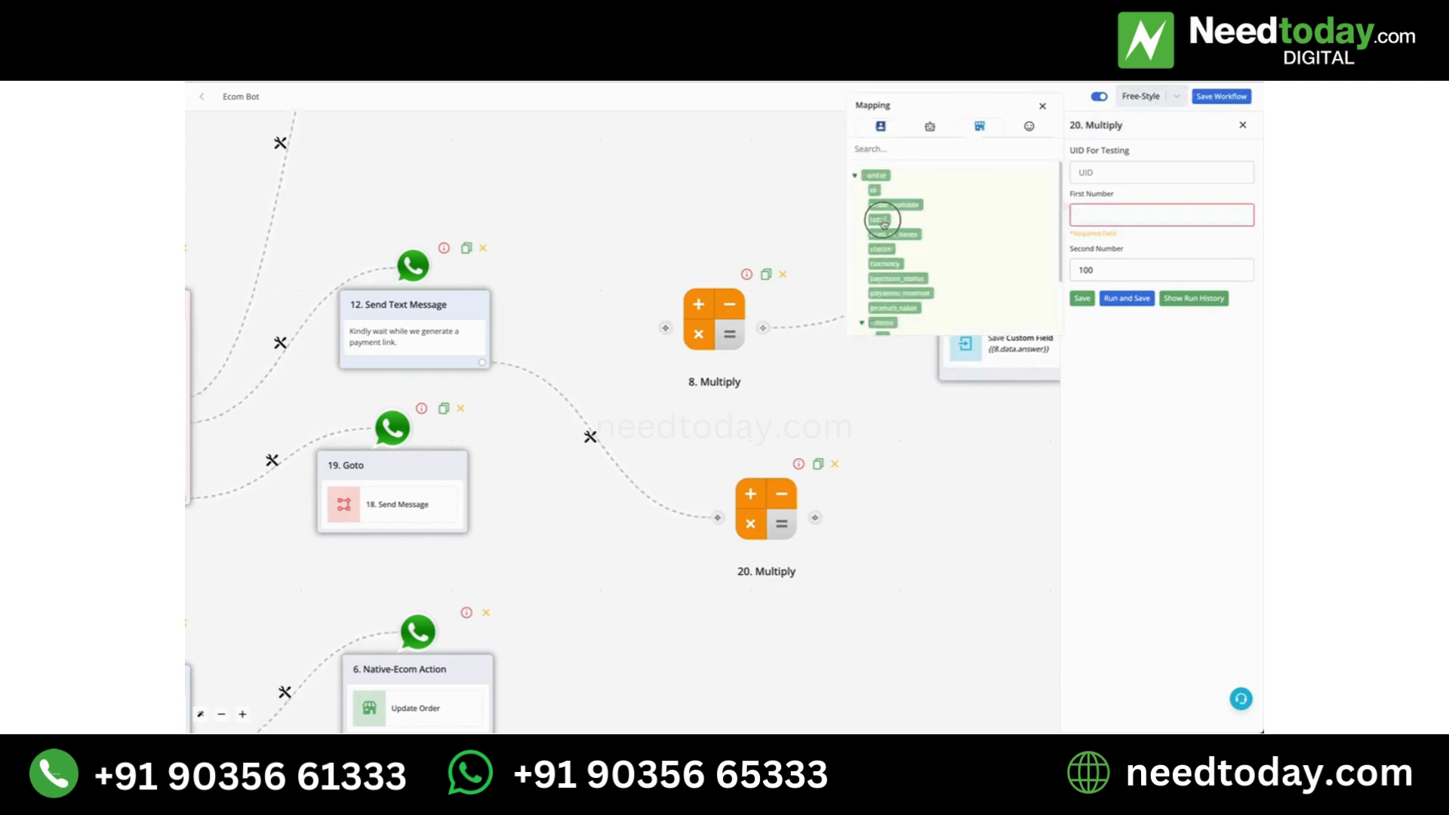
pyautogui.click(880, 220)
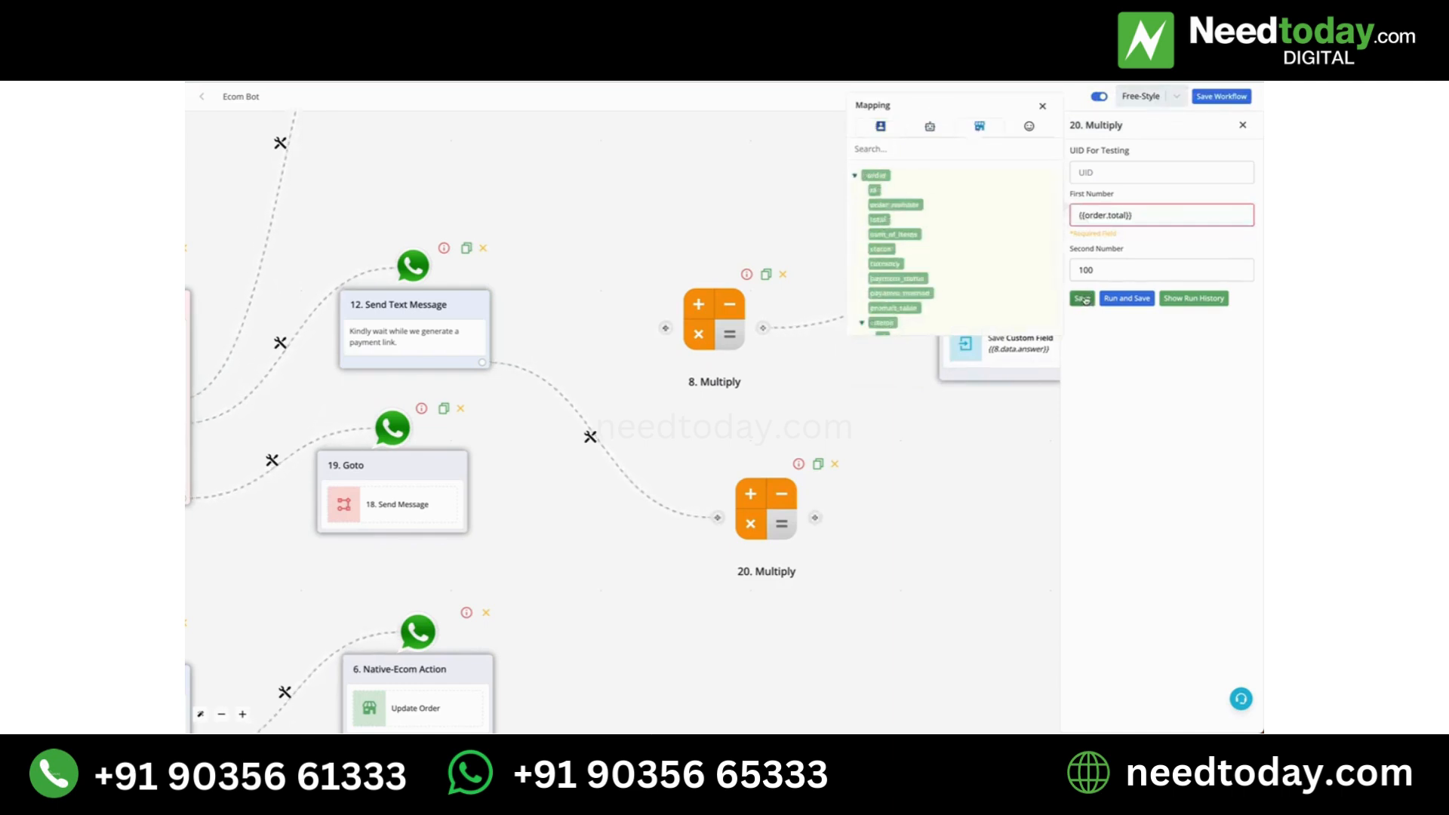
pyautogui.click(1084, 300)
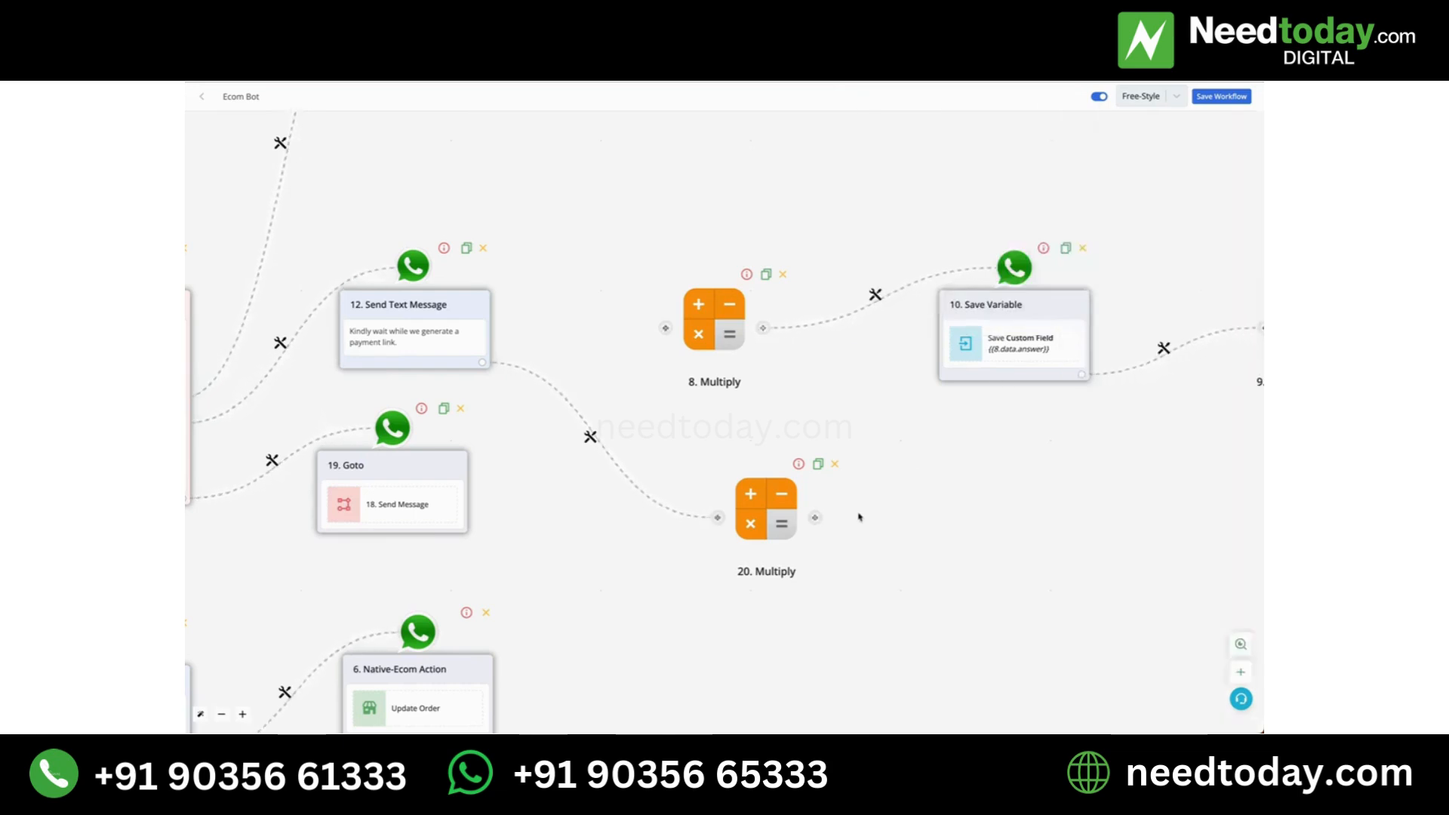
# Add a Save Variable Value action connected after the new Multiply action
pyautogui.click(815, 518)
pyautogui.scroll(3, 625, 455)
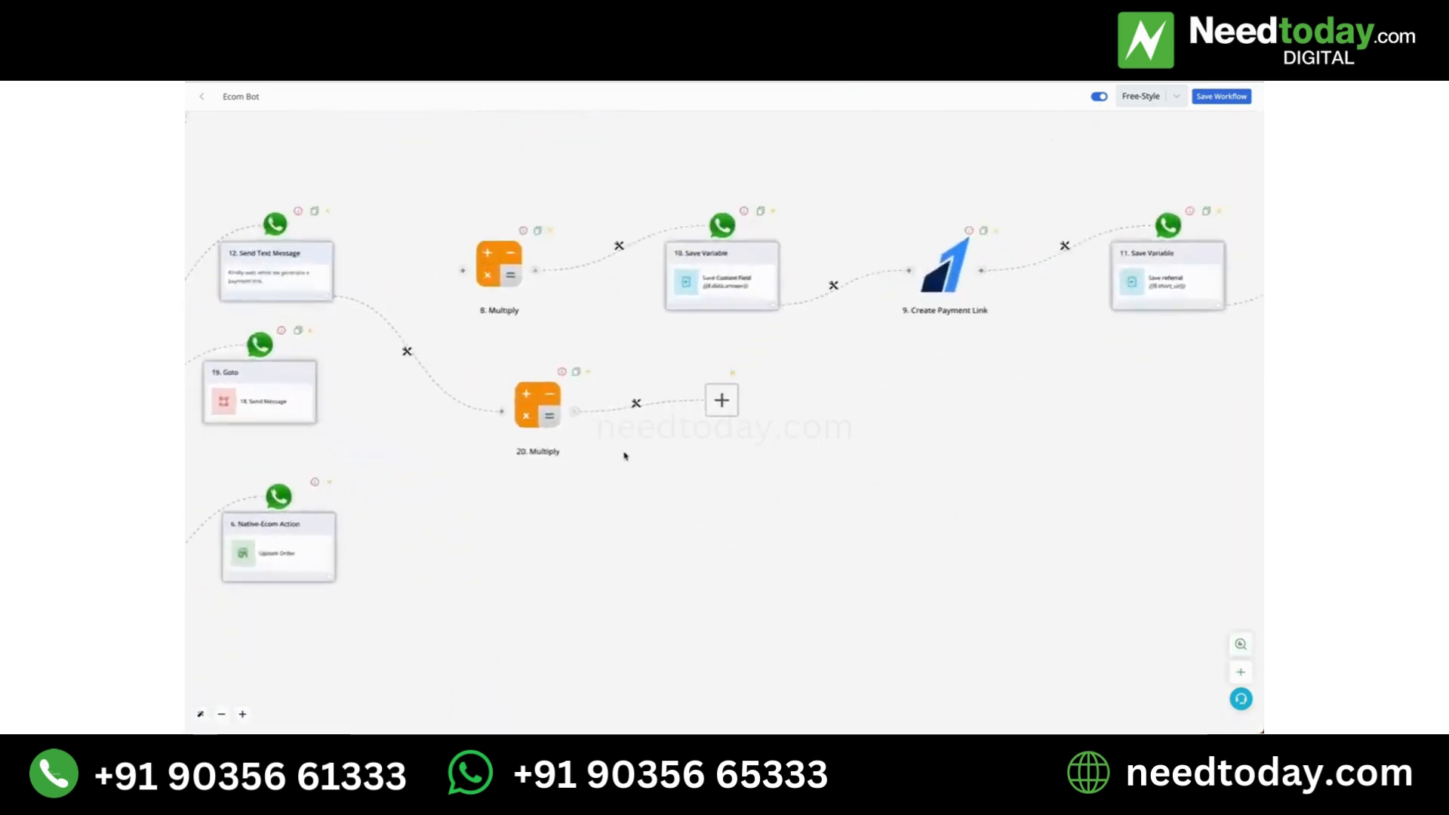
pyautogui.scroll(3, 625, 456)
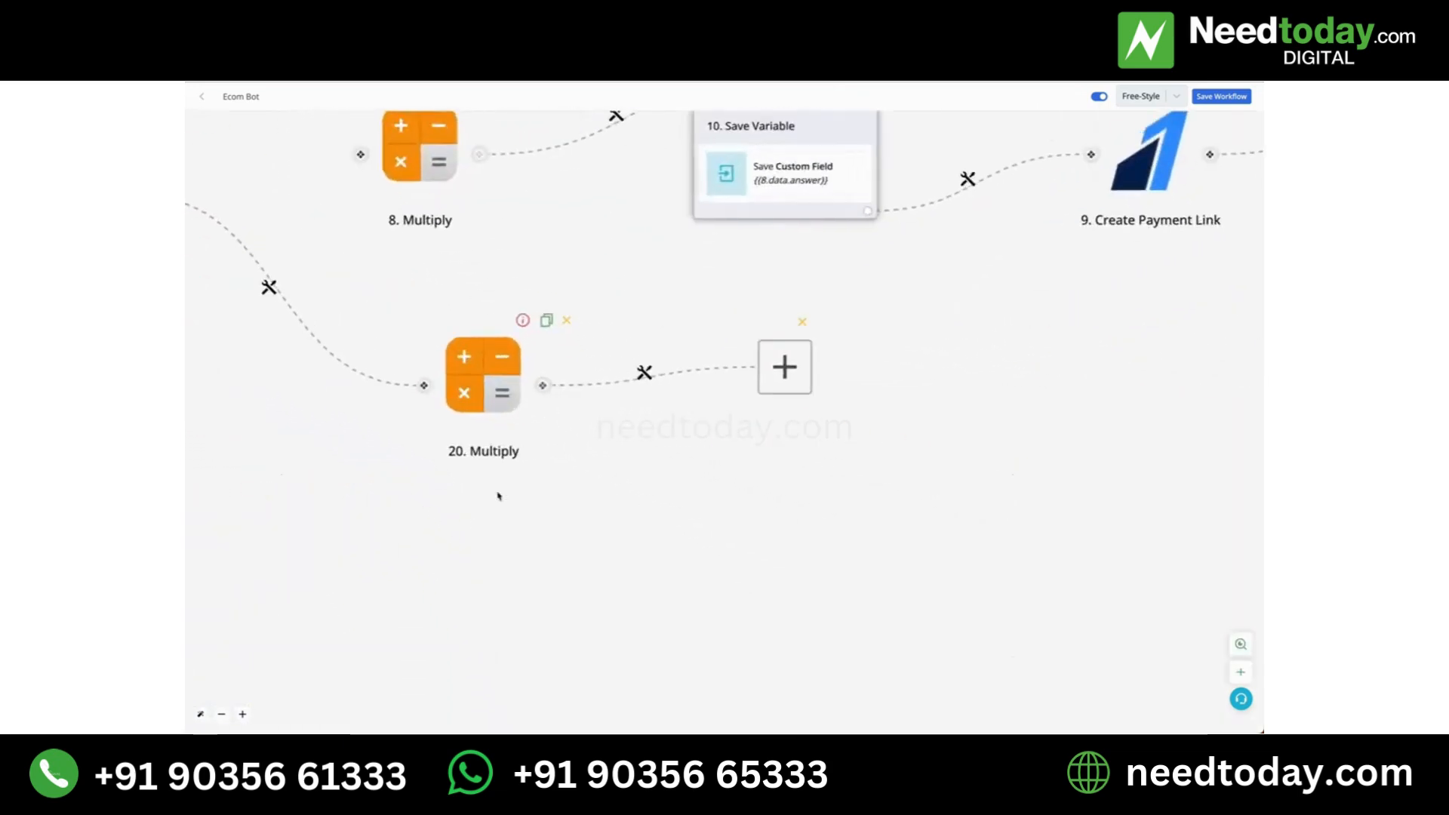
pyautogui.click(771, 372)
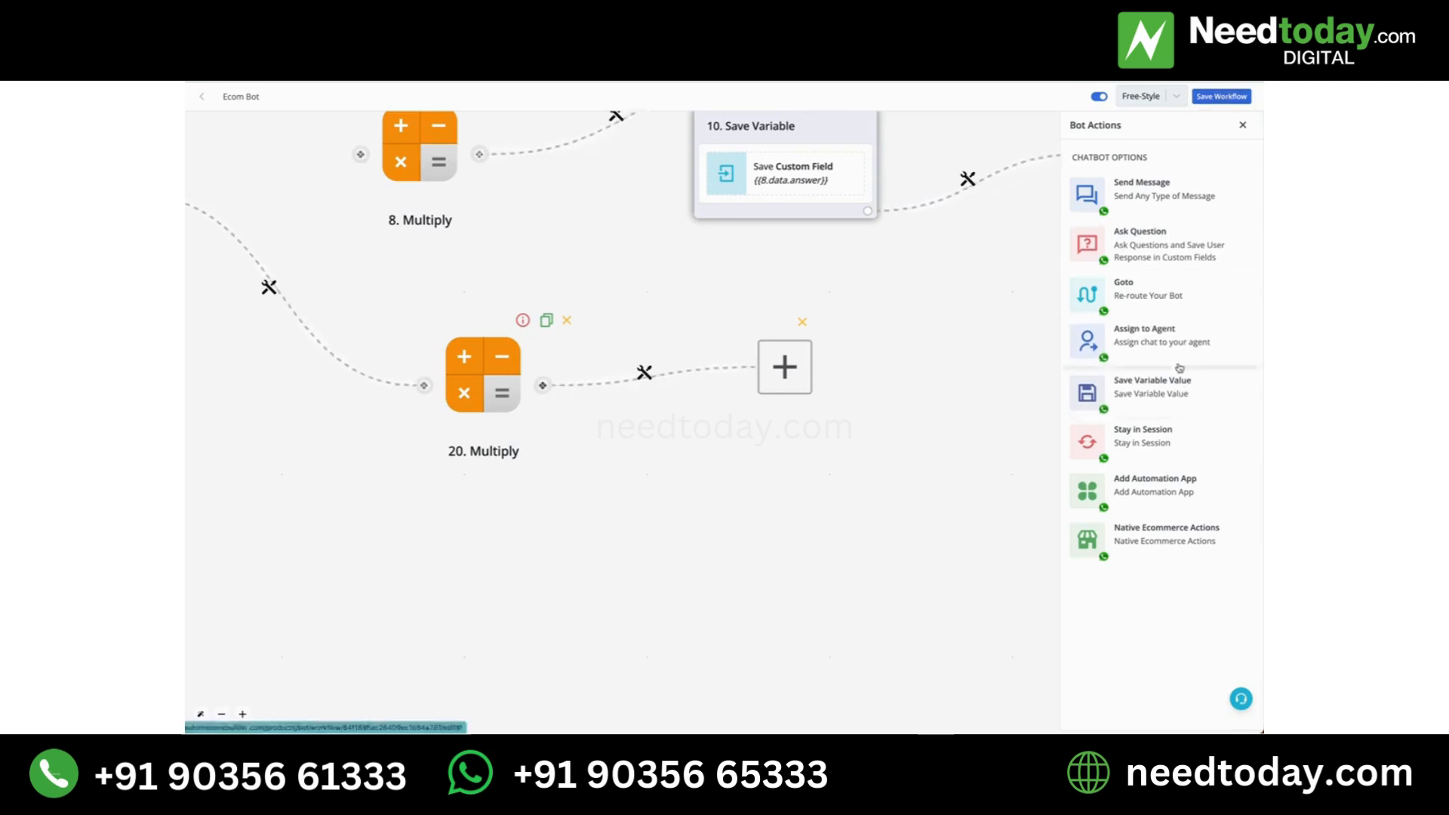
pyautogui.click(1152, 387)
# Set the new Save Variable action to store {{20.data.answer}} in Custom Field and save the action
pyautogui.click(1159, 178)
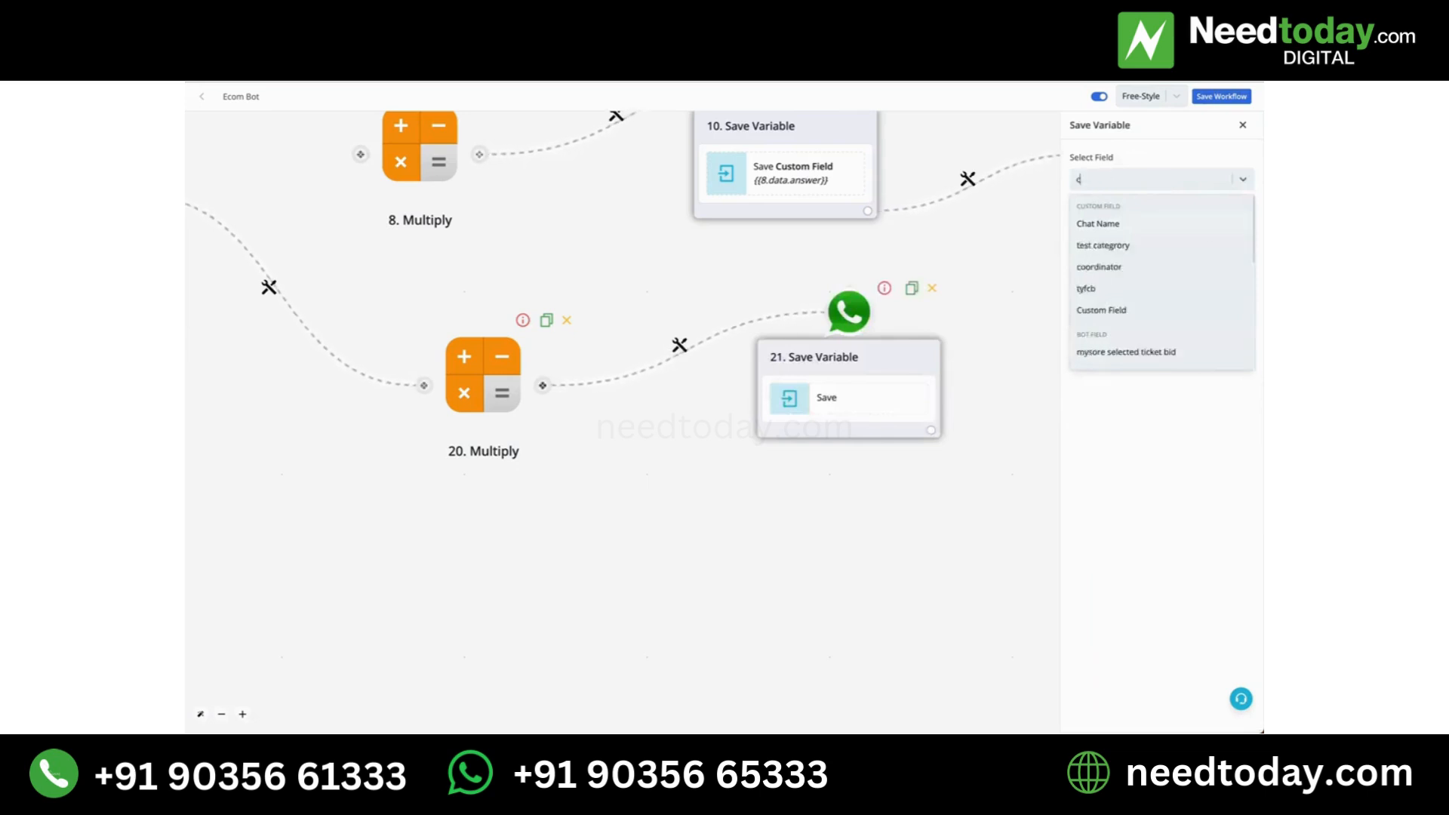
pyautogui.click(1148, 203)
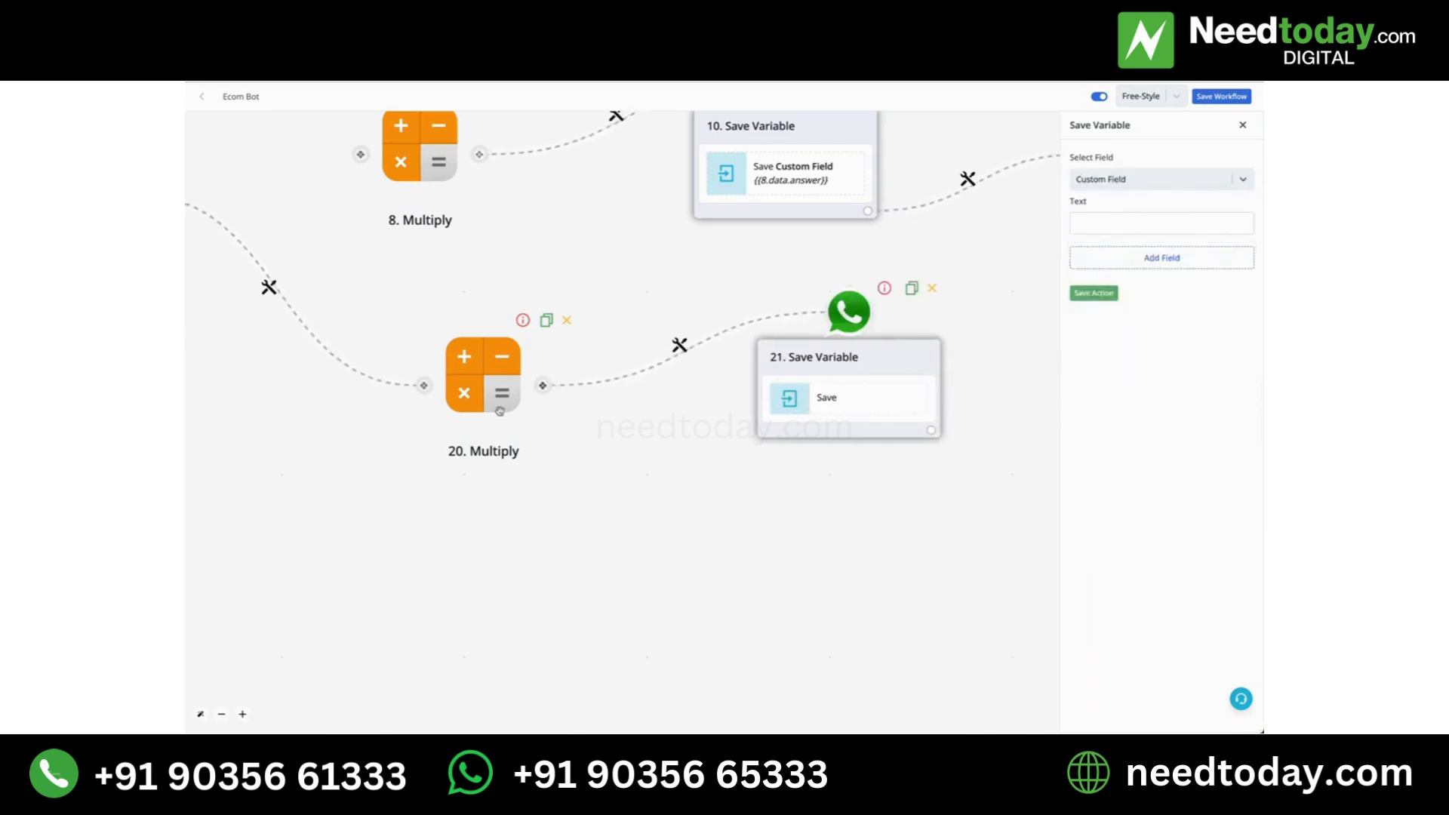
pyautogui.click(1098, 221)
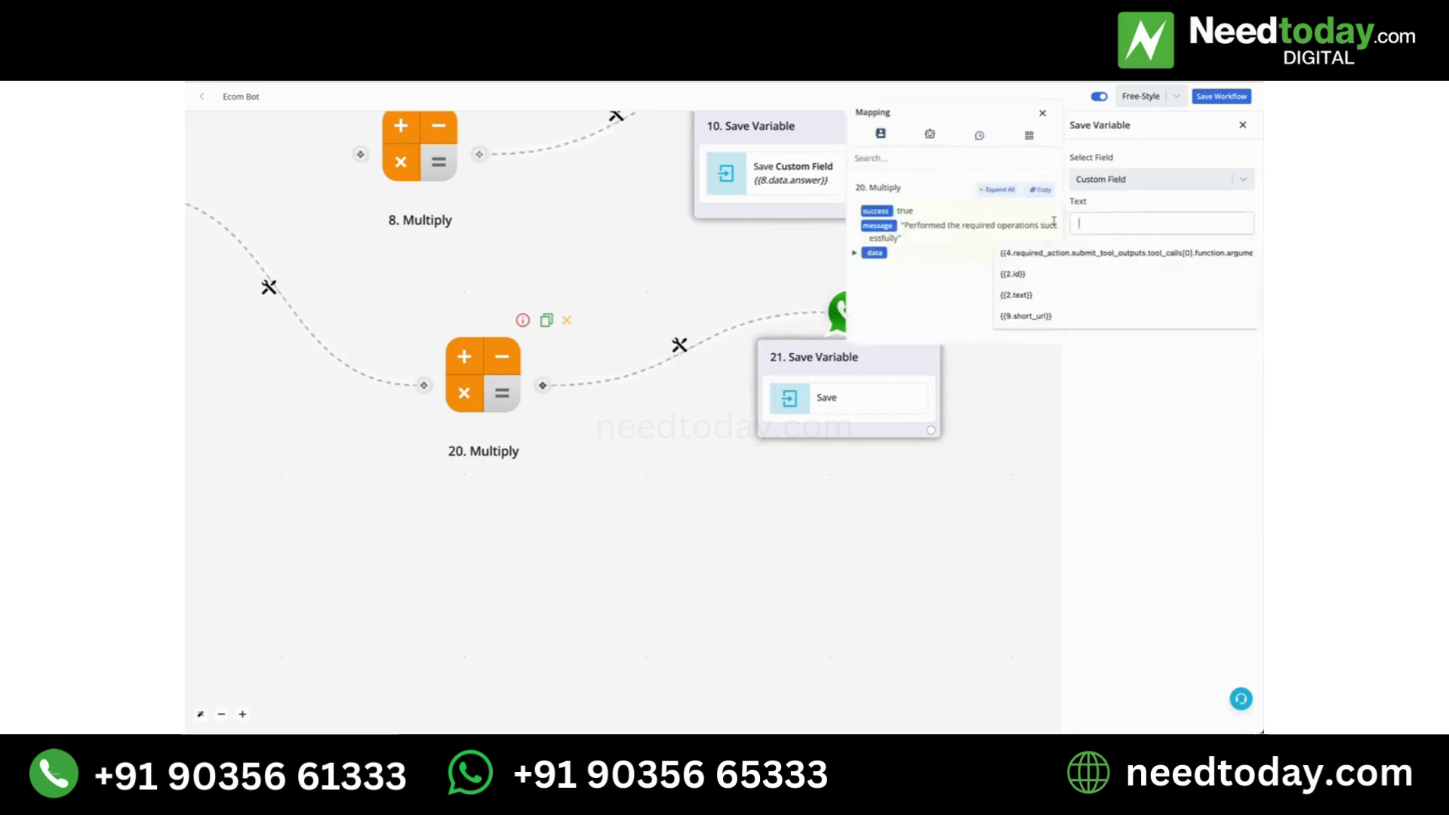
pyautogui.click(1004, 190)
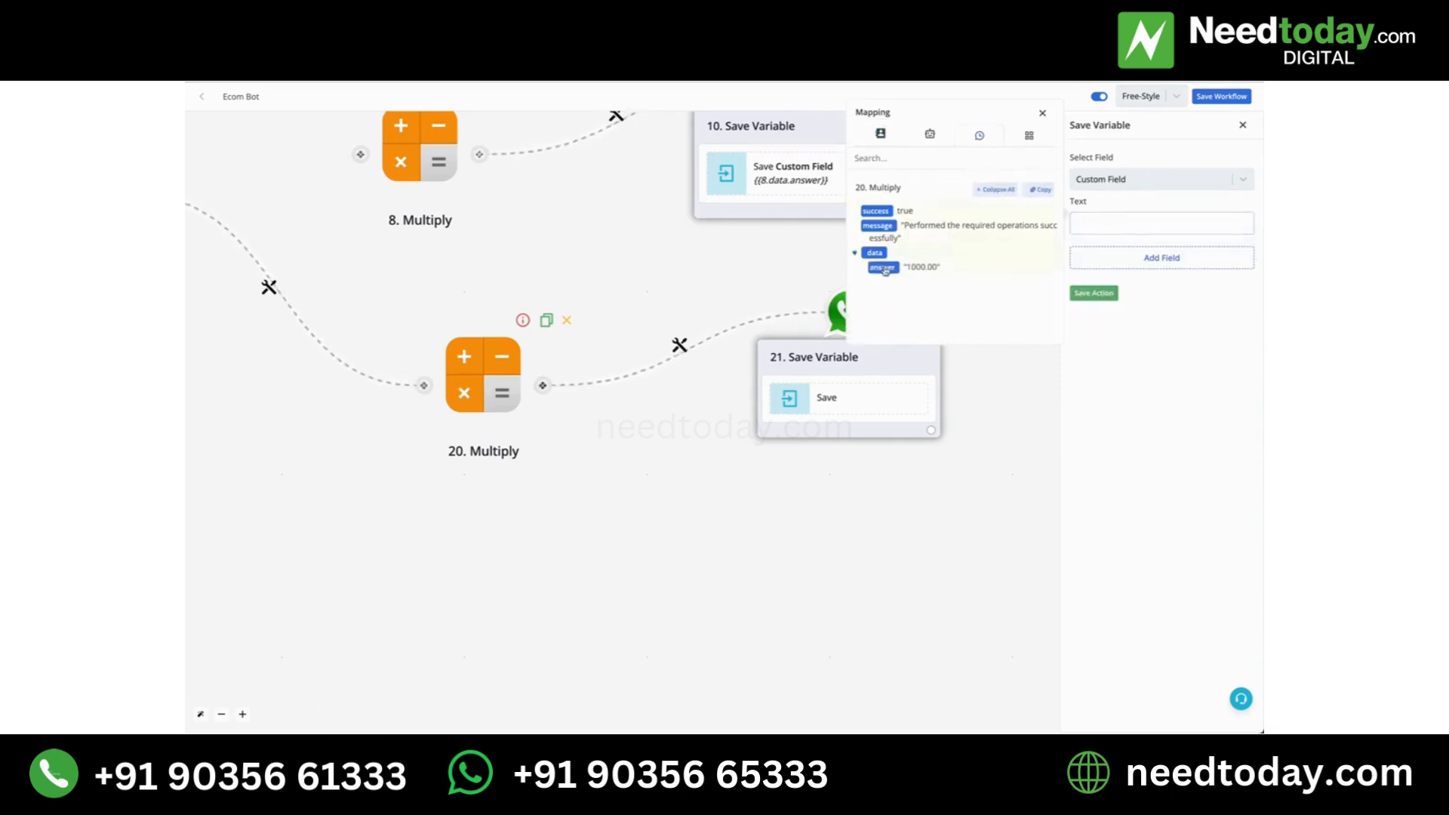
pyautogui.click(1093, 293)
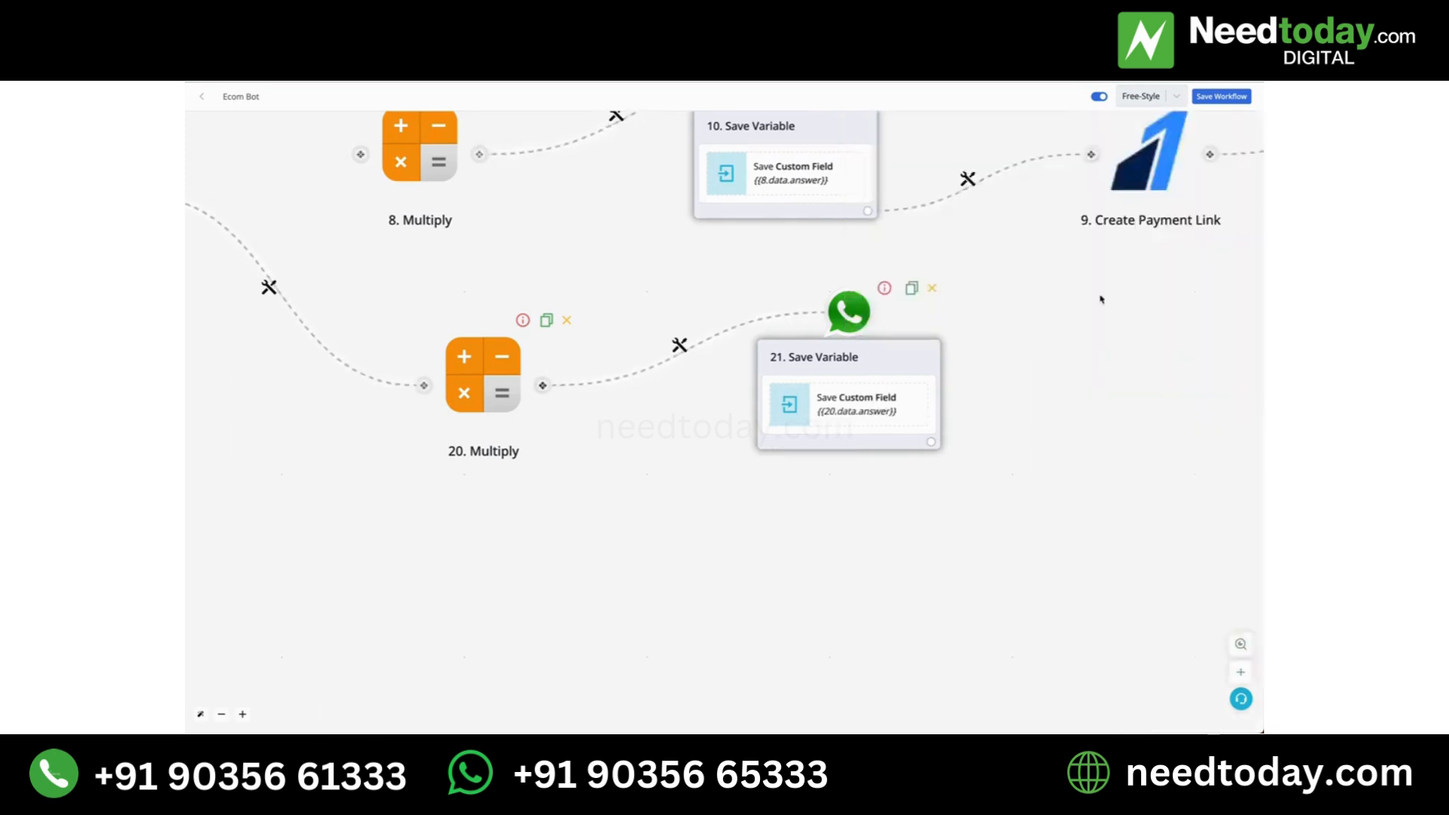
# Review the online payment branch from the Send Text Message through the new Multiply to the new Save Variable action
pyautogui.moveTo(1009, 467); pyautogui.dragTo(1099, 533)
pyautogui.moveTo(456, 543); pyautogui.dragTo(812, 557)
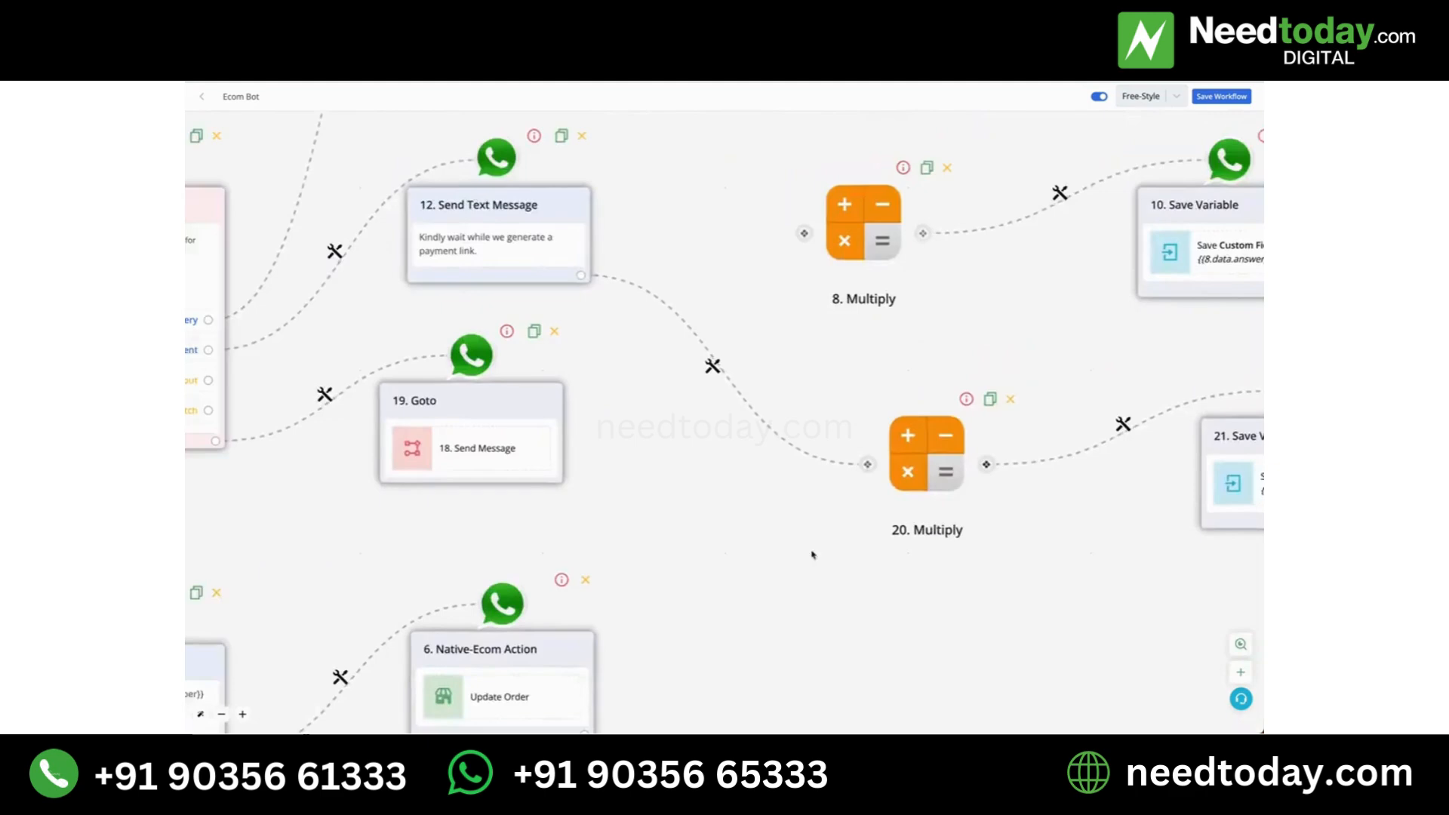
pyautogui.moveTo(739, 489); pyautogui.dragTo(992, 489)
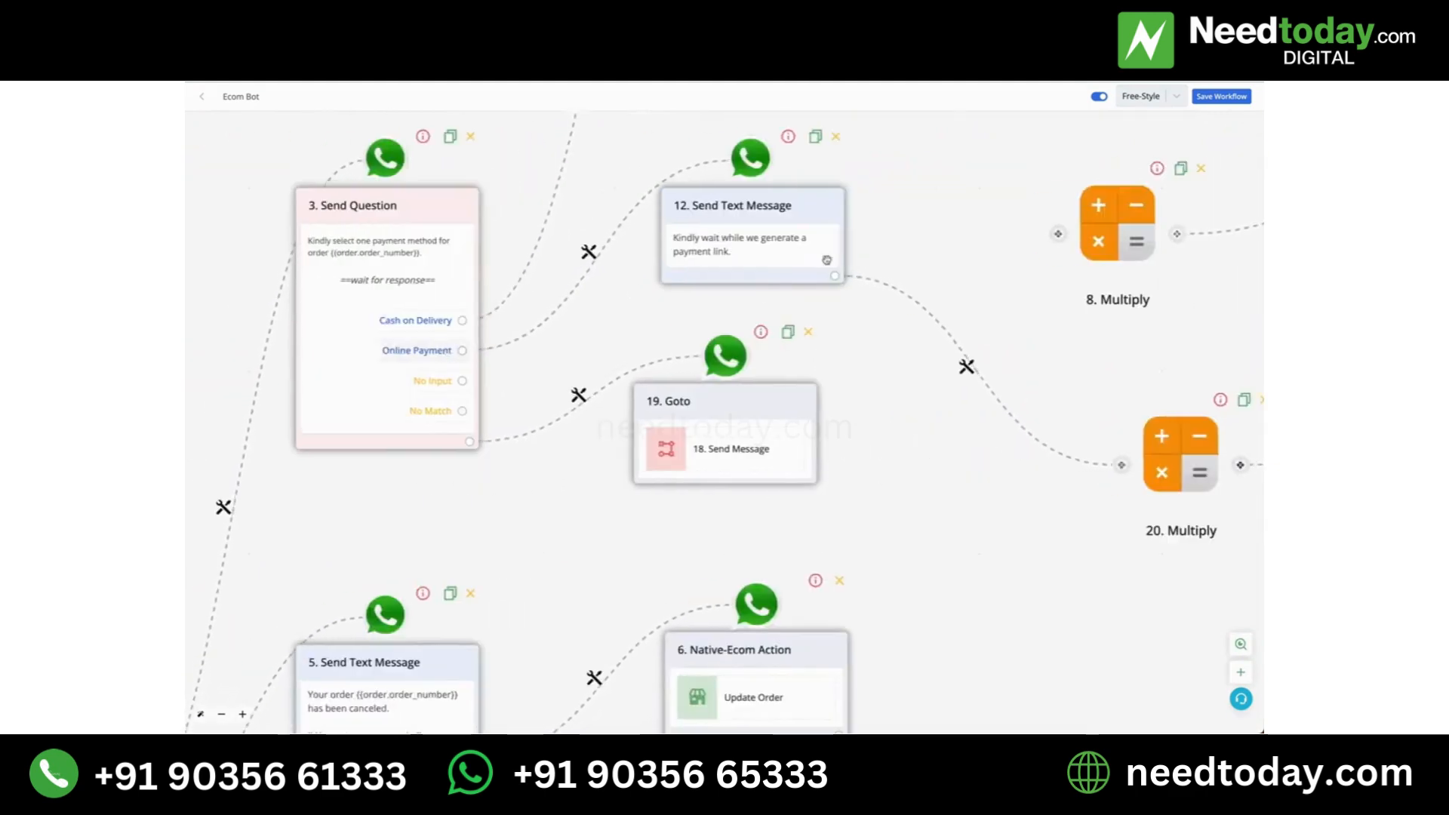
pyautogui.moveTo(874, 347); pyautogui.dragTo(539, 394)
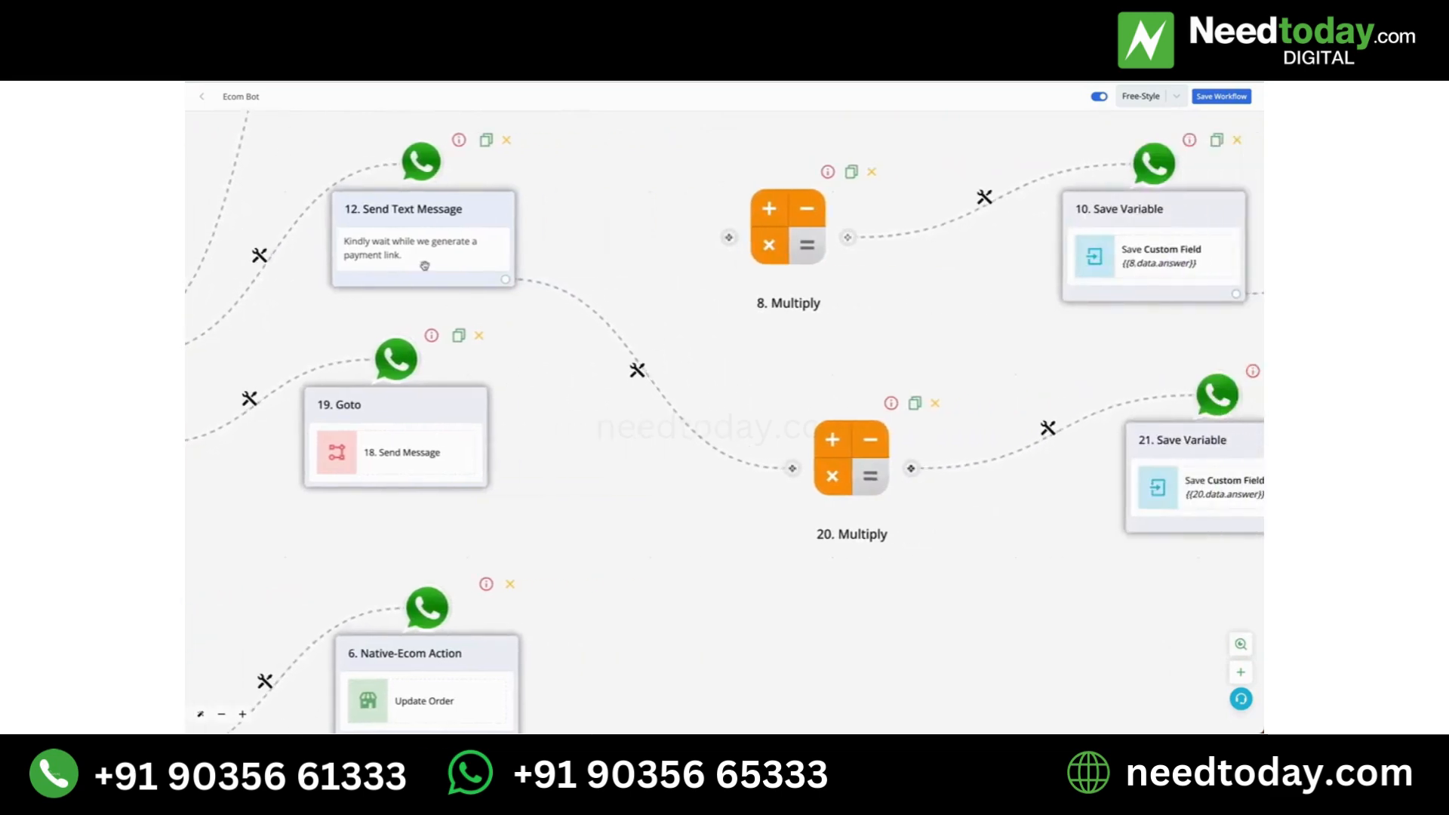
pyautogui.moveTo(926, 514); pyautogui.dragTo(848, 485)
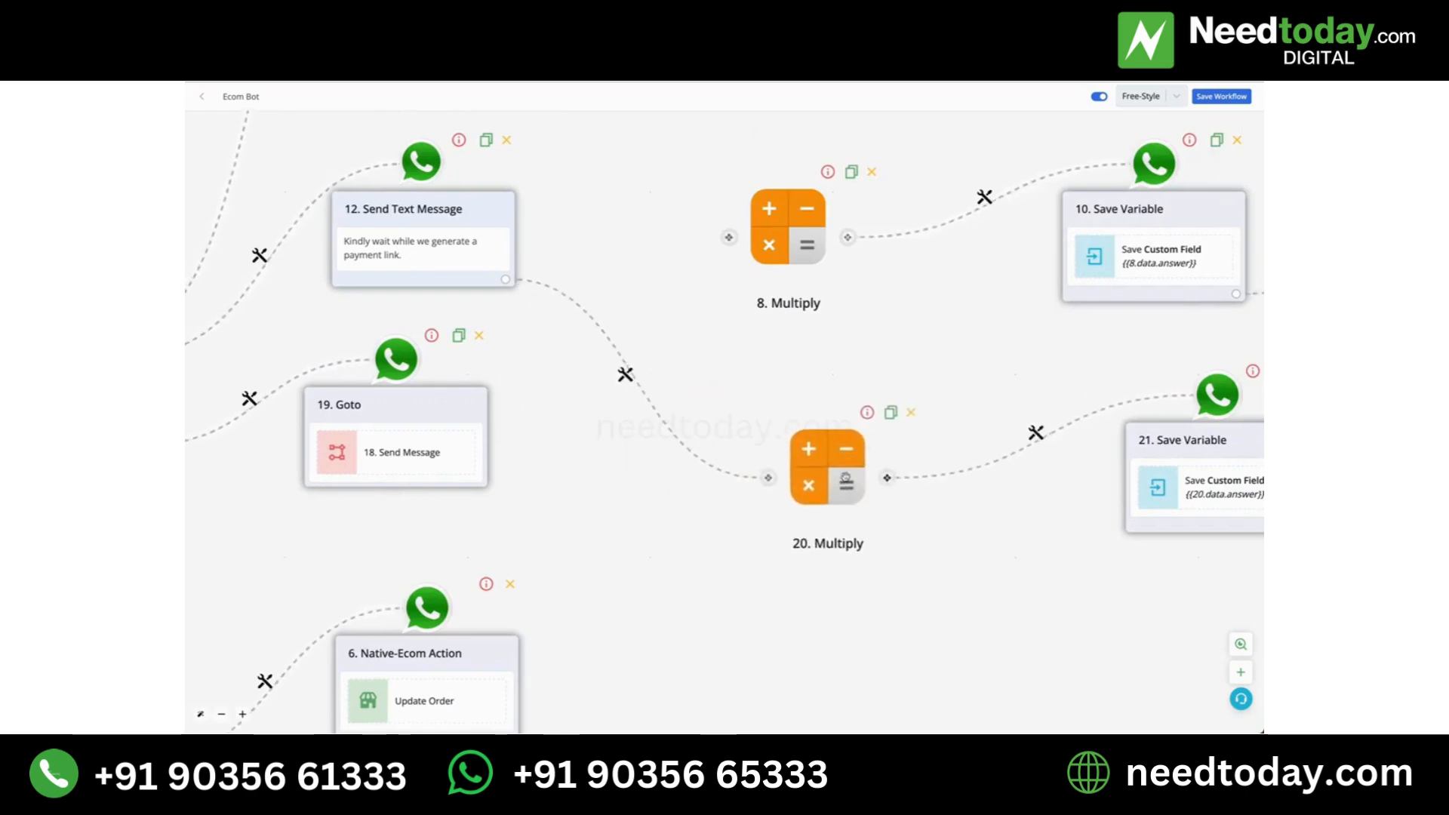
pyautogui.moveTo(896, 562); pyautogui.dragTo(643, 546)
pyautogui.moveTo(825, 664); pyautogui.dragTo(487, 719)
pyautogui.moveTo(757, 553); pyautogui.dragTo(770, 363)
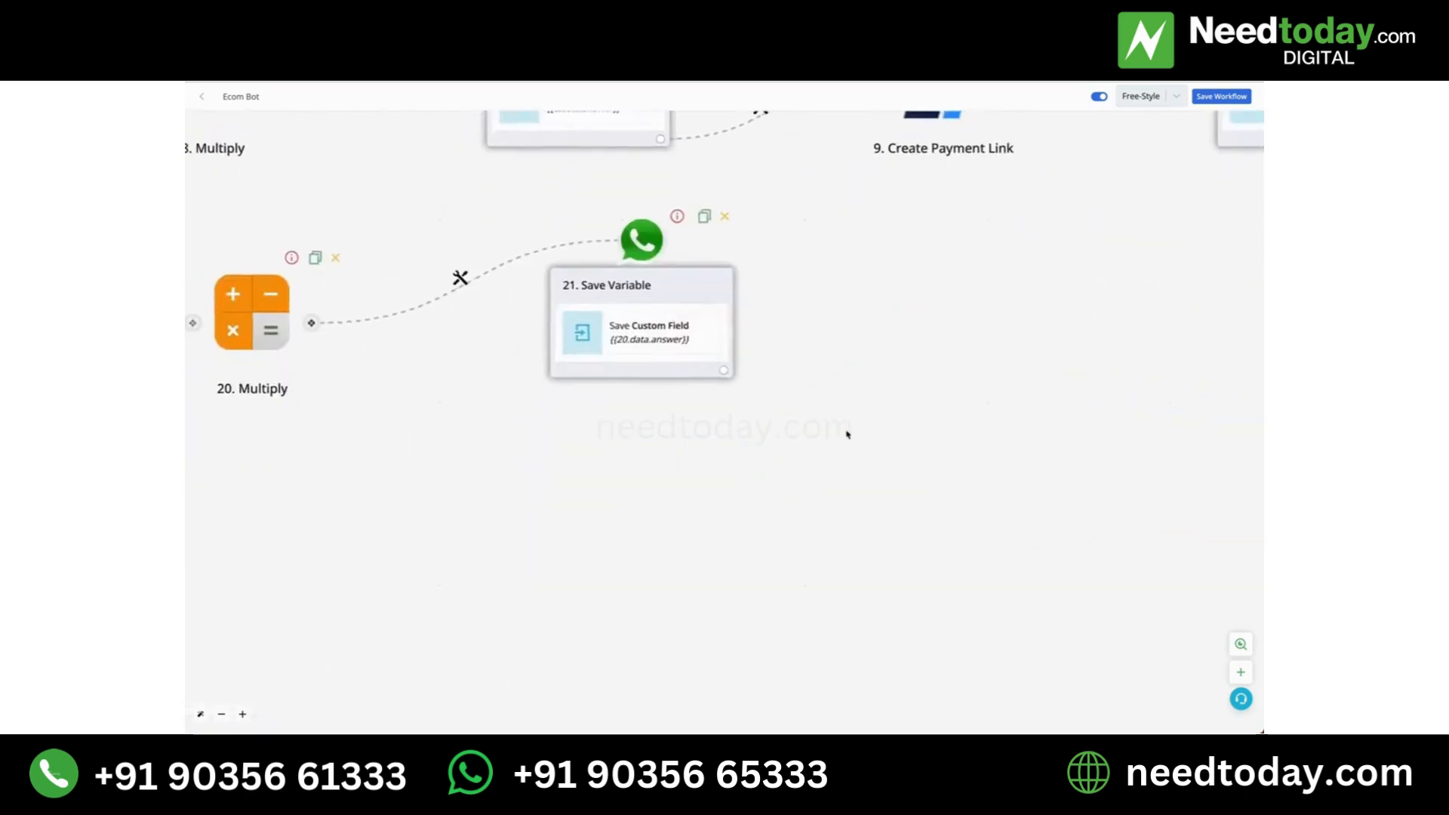
# Add a Razorpay Create Payment Link action connected after the new Save Variable action
pyautogui.moveTo(848, 430); pyautogui.dragTo(724, 583)
pyautogui.scroll(-3, 621, 518)
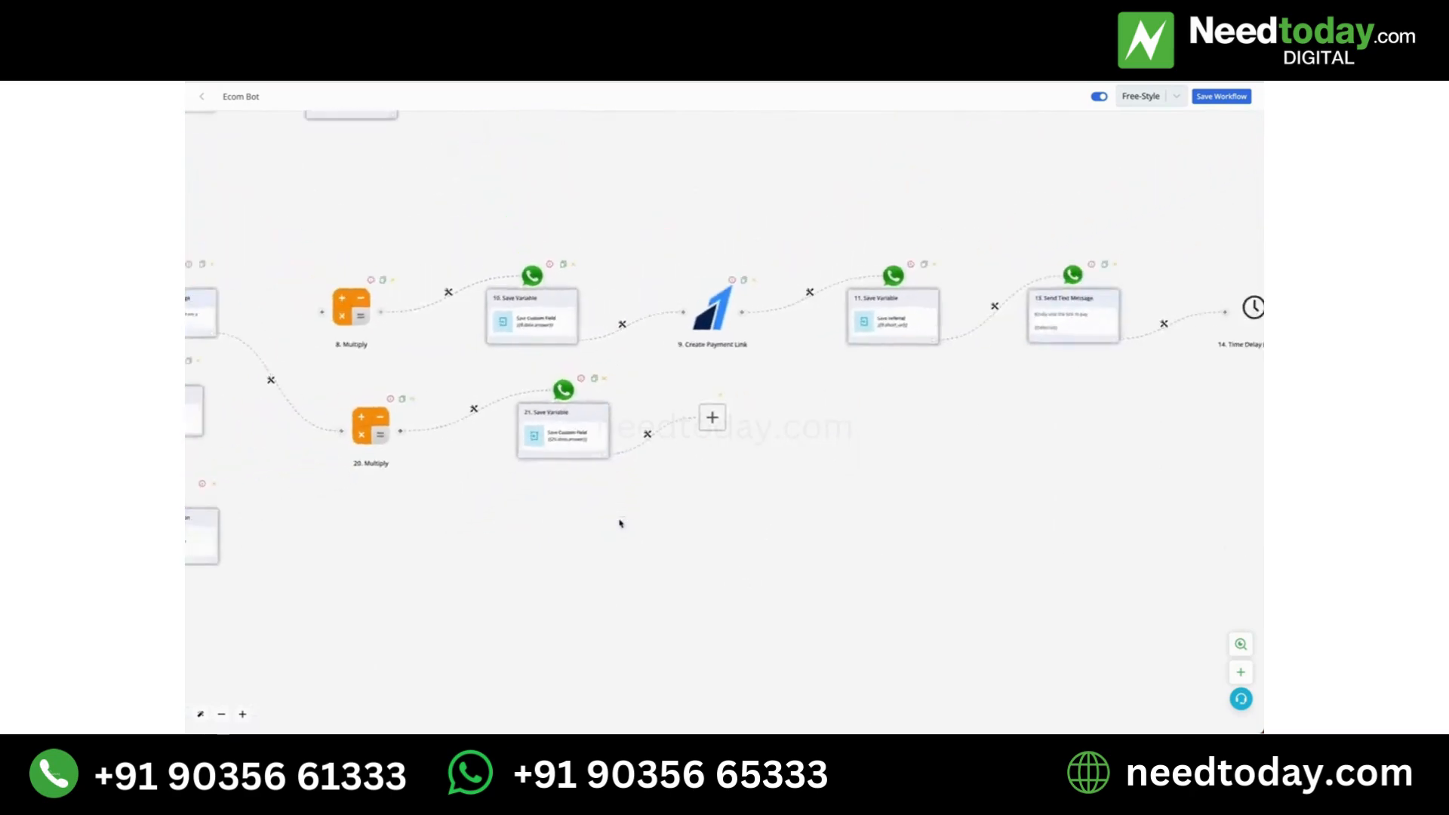
pyautogui.click(693, 412)
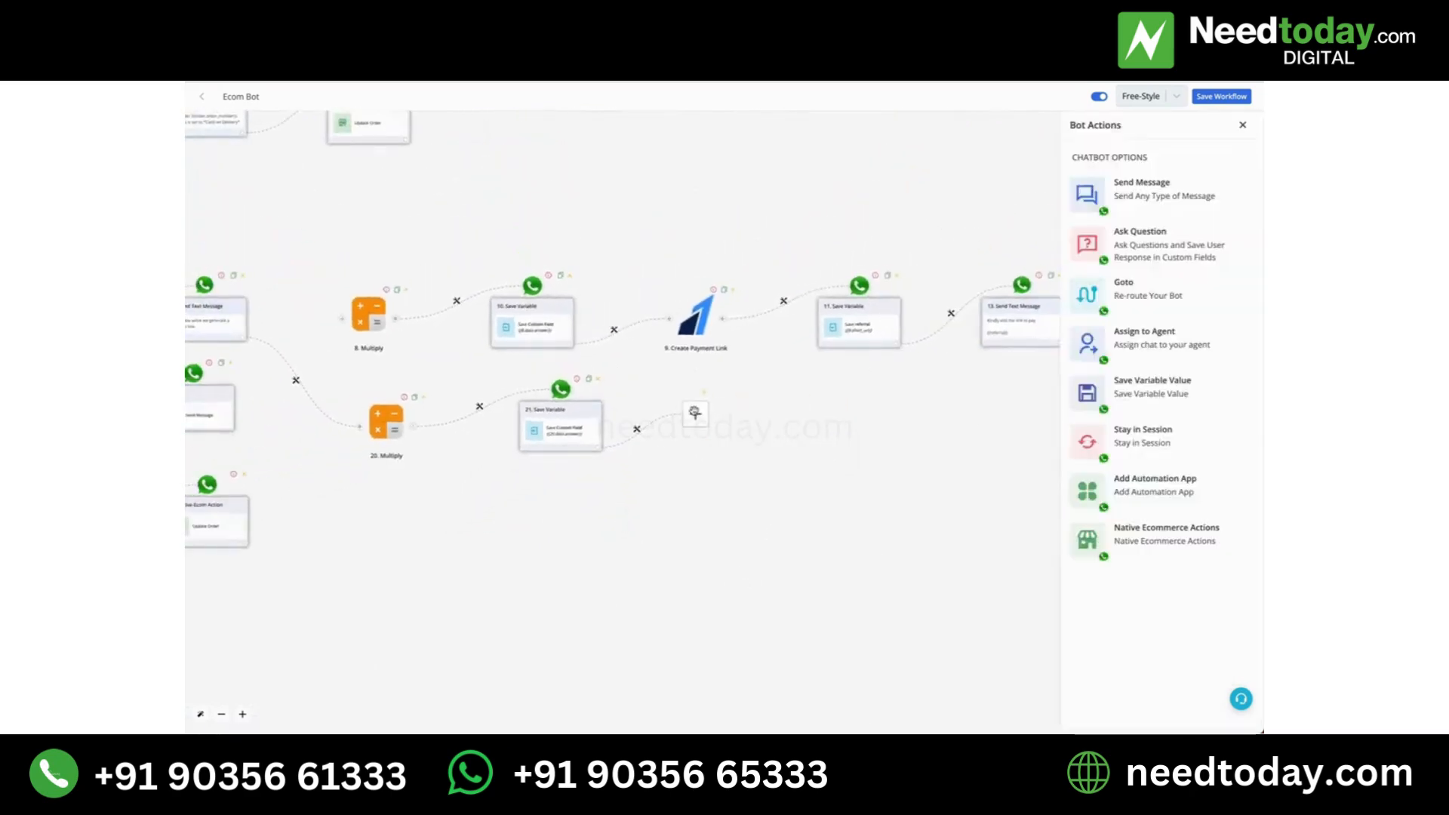
pyautogui.click(1197, 481)
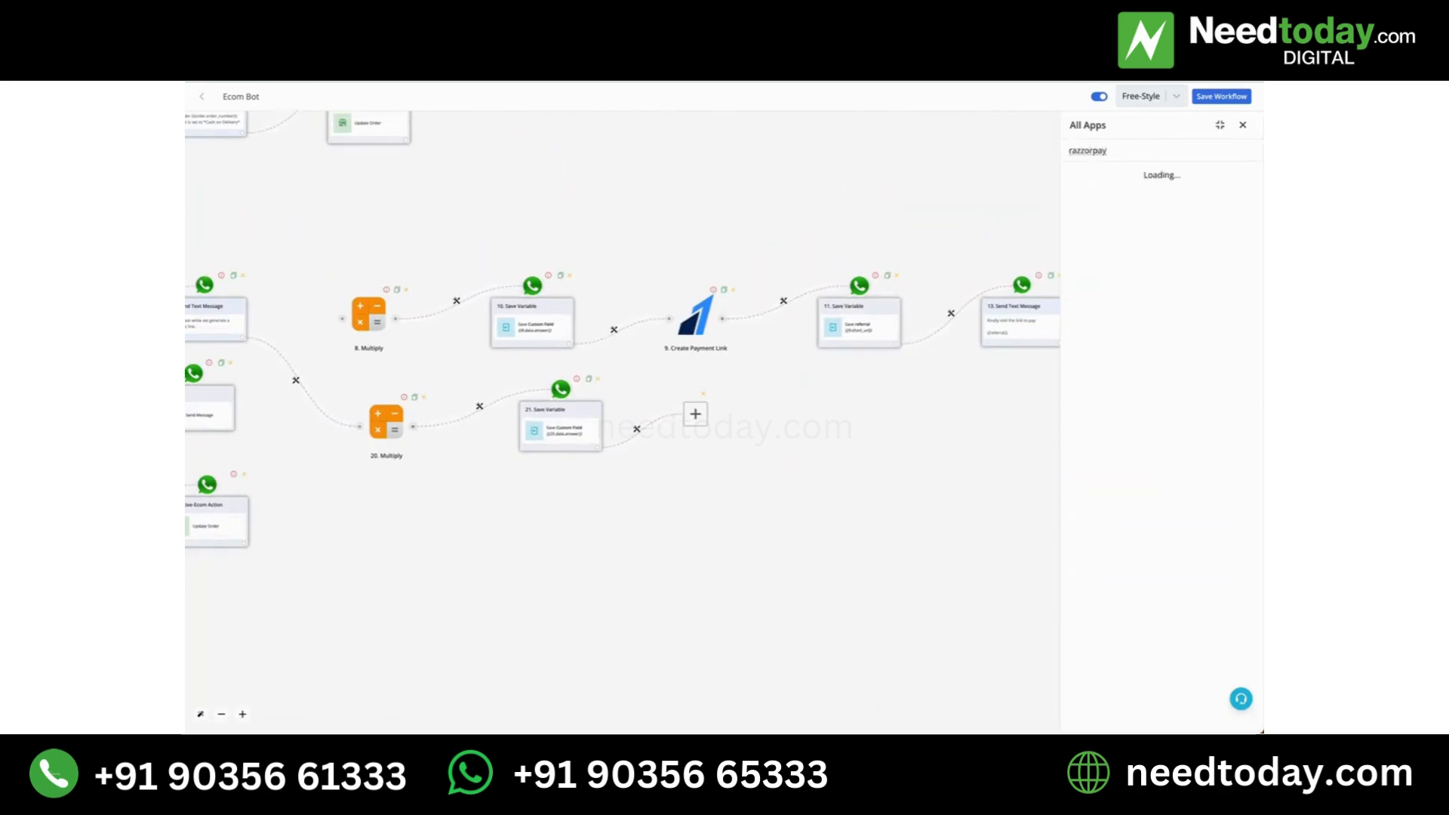
pyautogui.press('BackSpace')
pyautogui.press('BackSpace')
pyautogui.press('BackSpace')
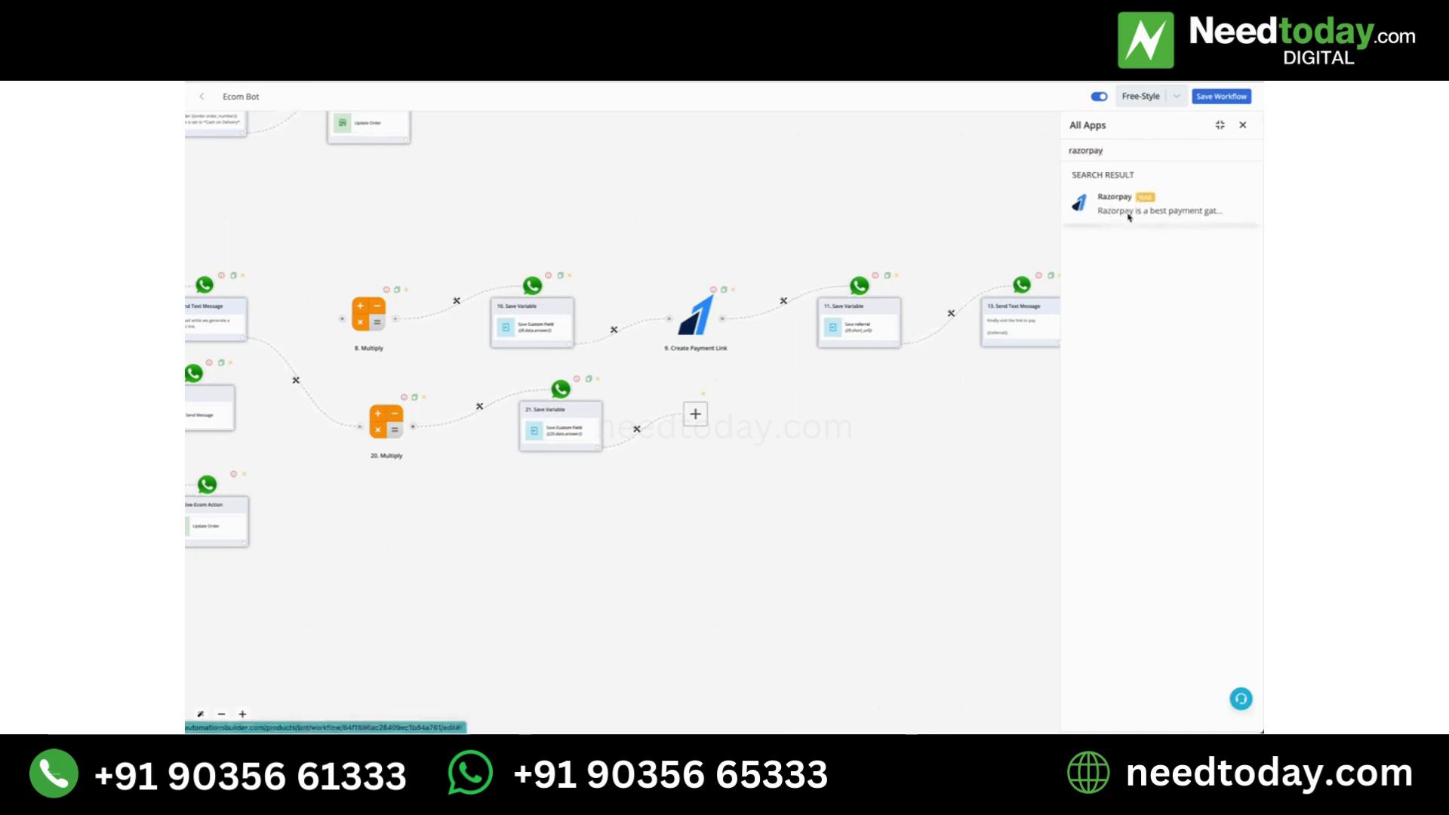
pyautogui.click(1128, 214)
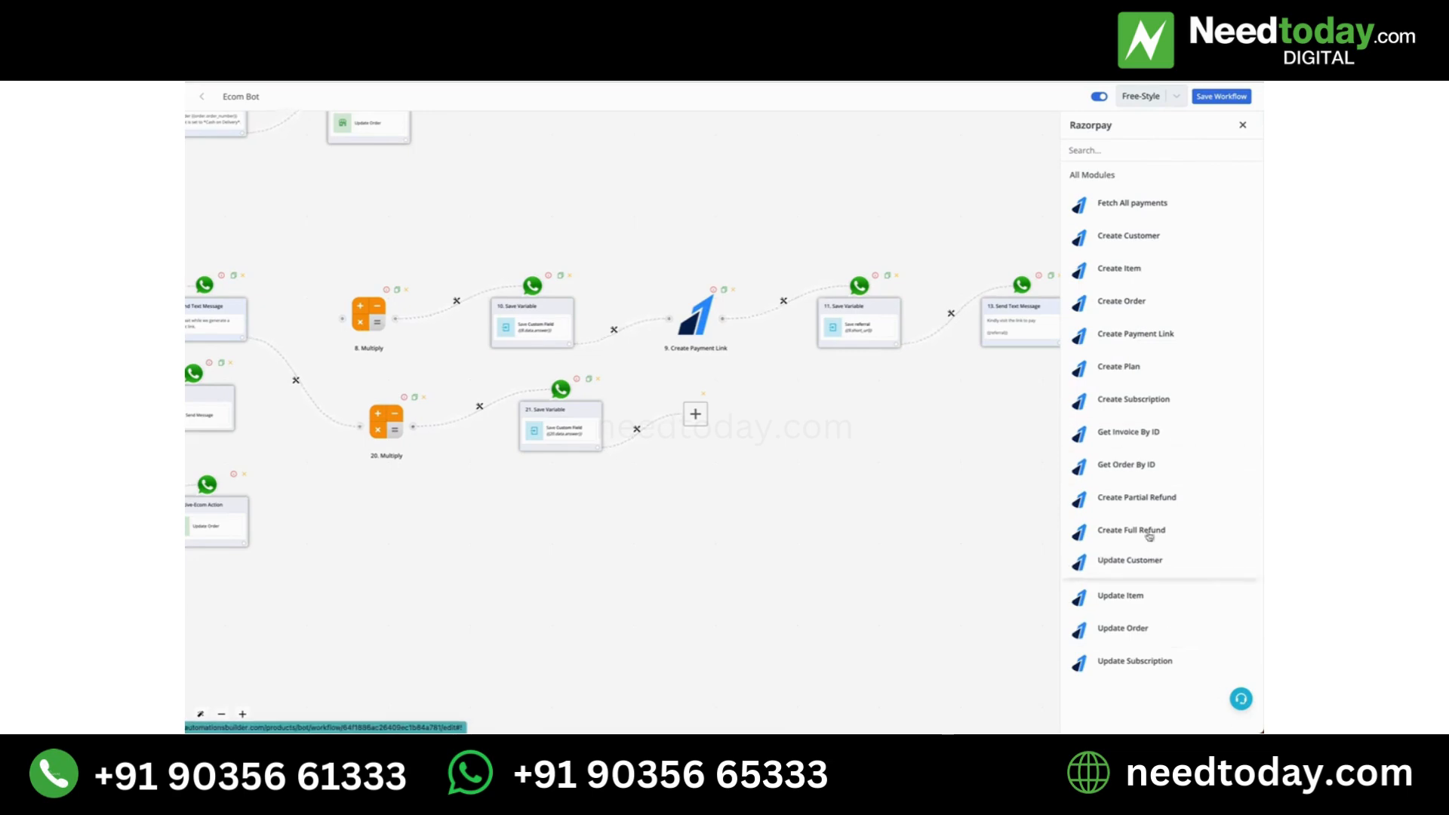
pyautogui.click(1132, 343)
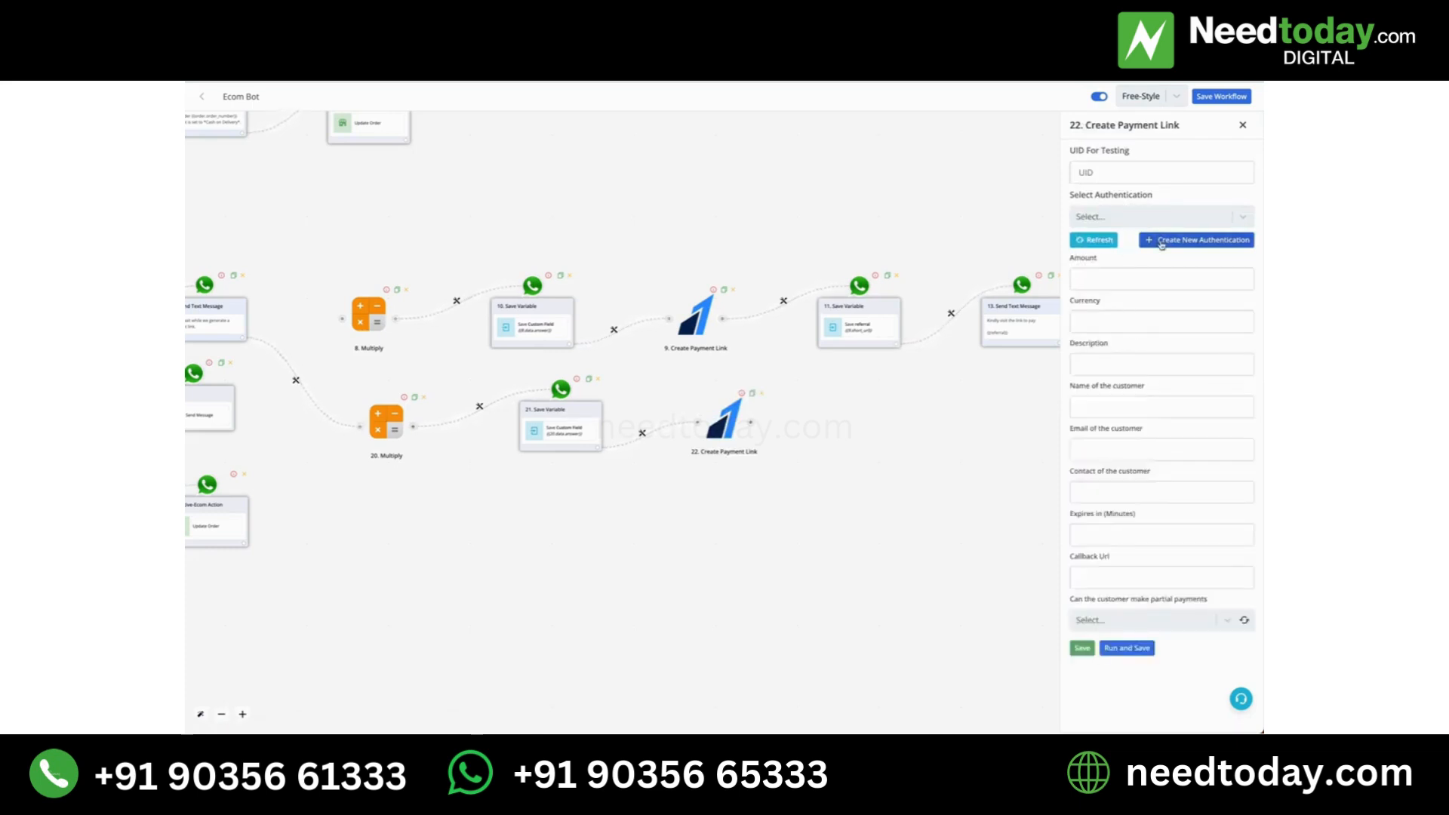
# Start a new authentication for the new Create Payment Link action, labelled "video test 8"
pyautogui.click(1197, 240)
pyautogui.click(953, 257)
pyautogui.write('video n')
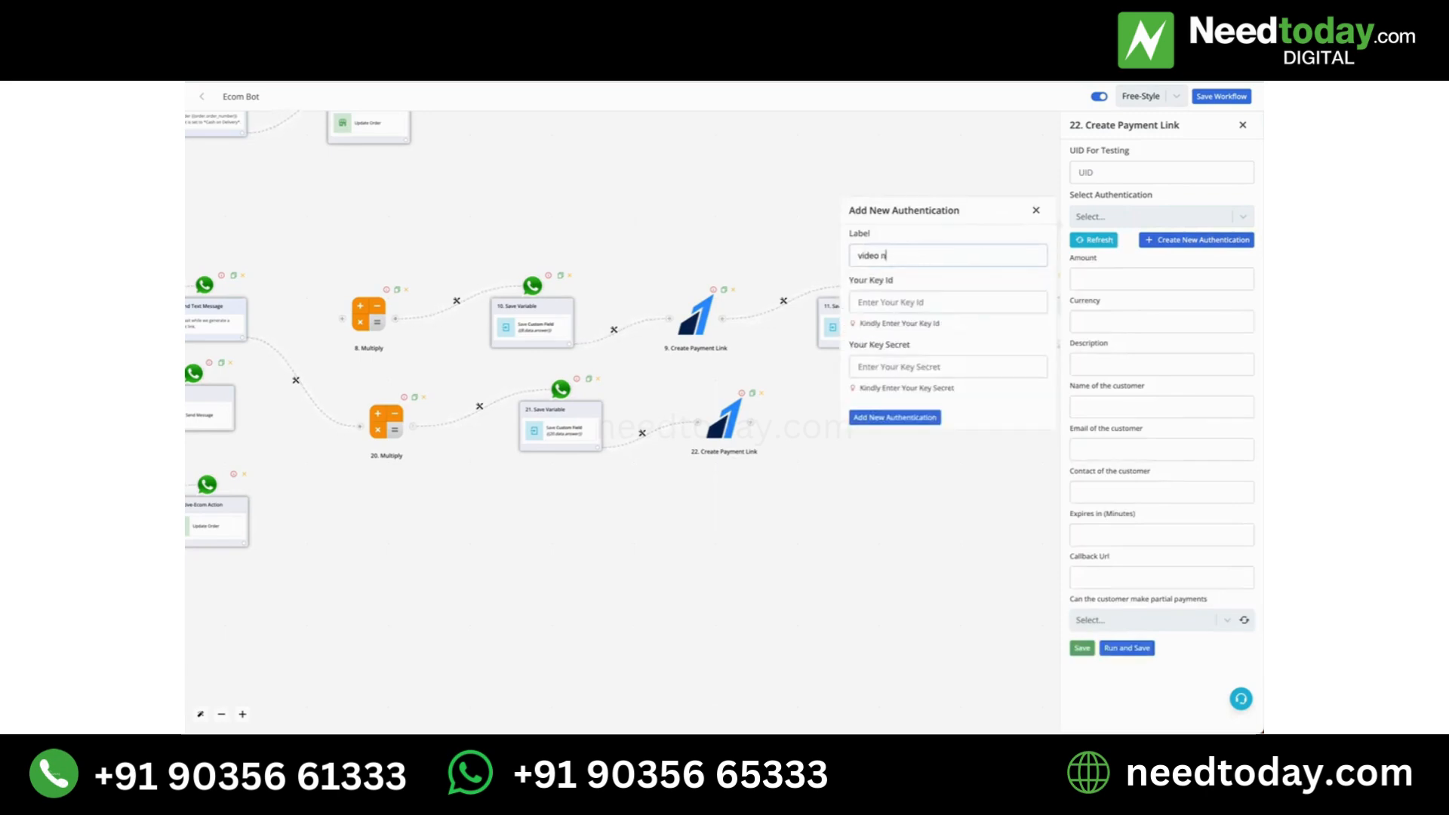
pyautogui.press('BackSpace')
pyautogui.write('te')
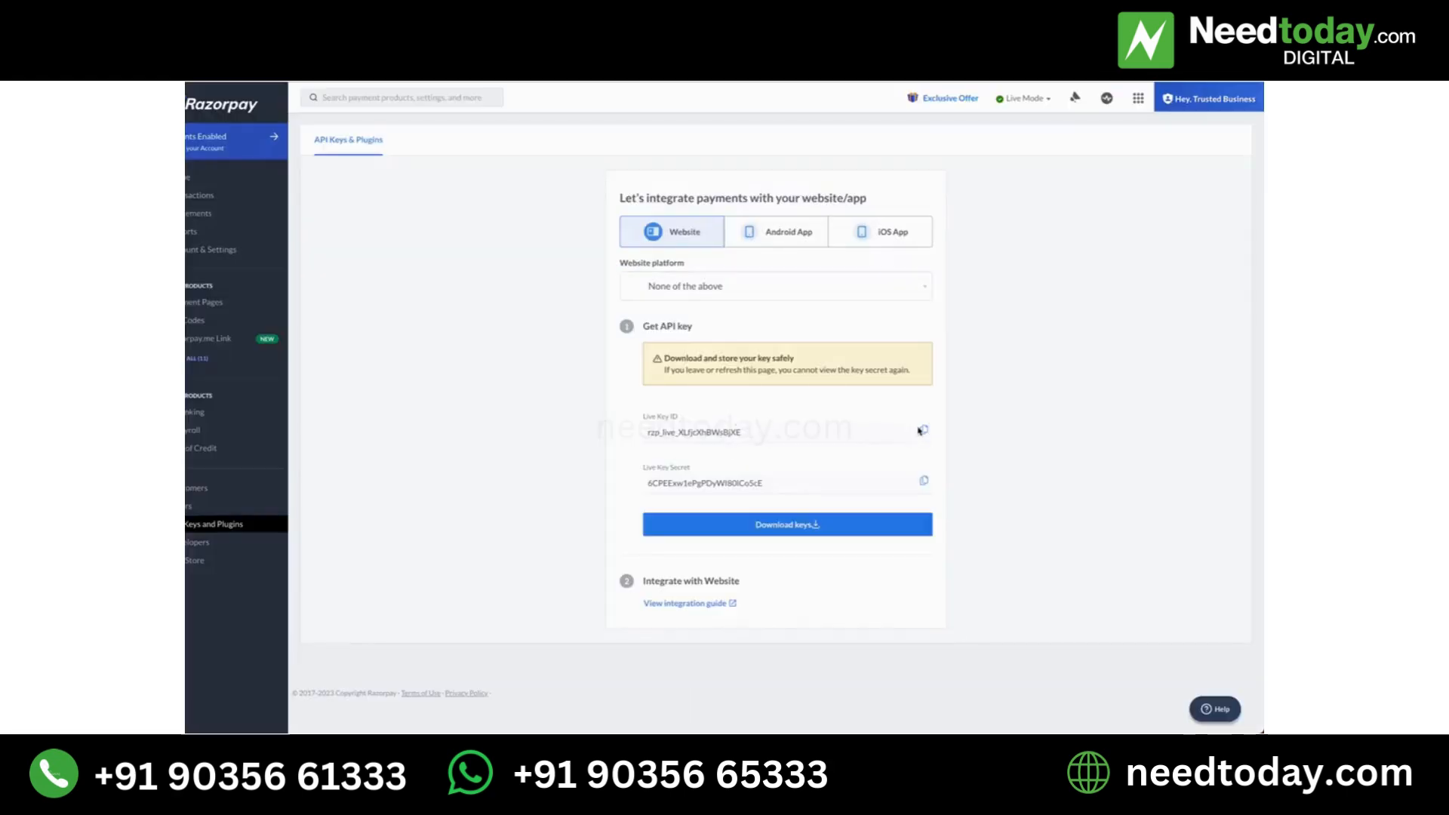
# Add the authentication using the live key ID and key secret copied from the Razorpay dashboard, and select it for the action
pyautogui.click(924, 429)
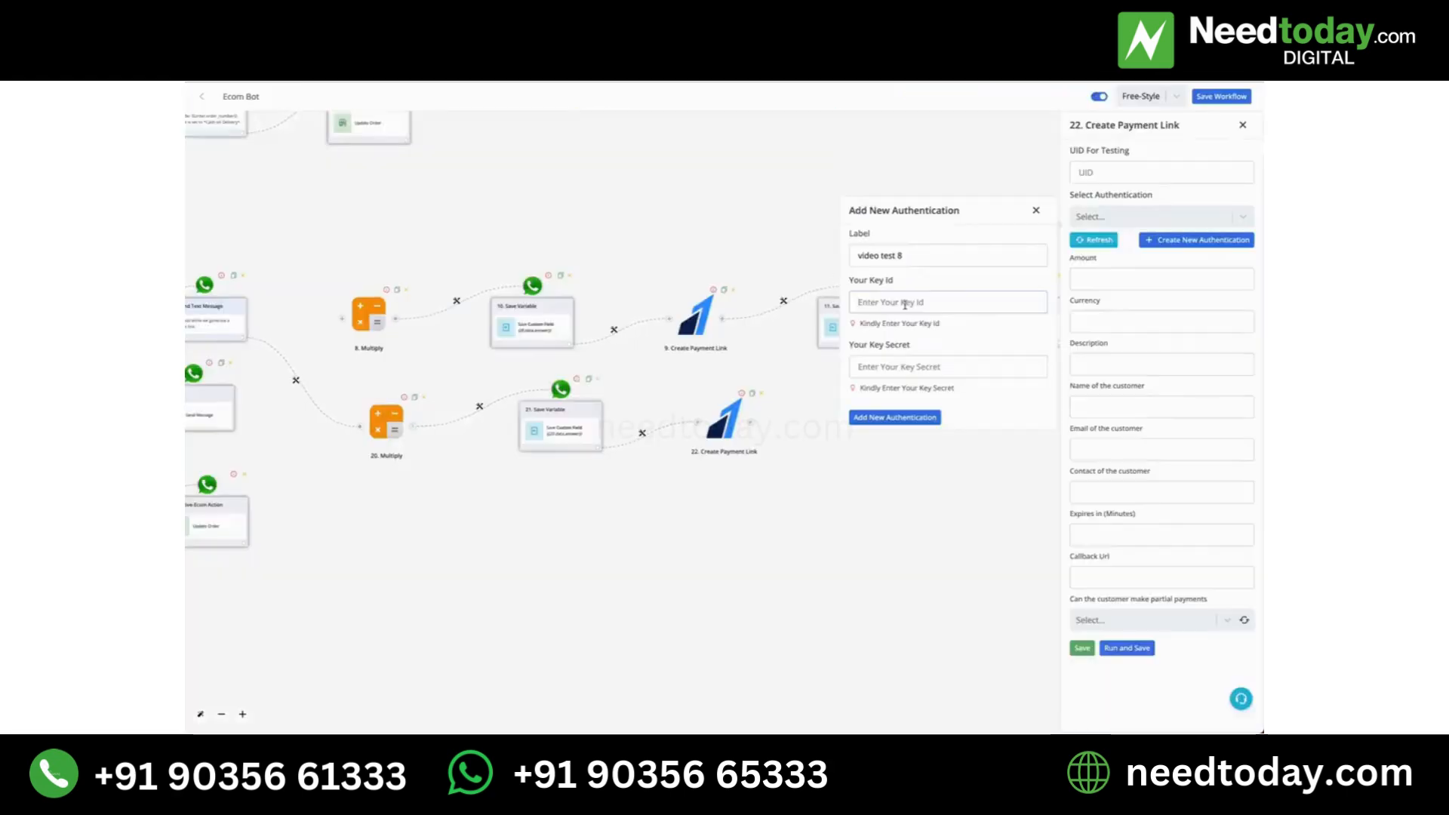
pyautogui.click(903, 302)
pyautogui.hotkey('ctrl', 'v')
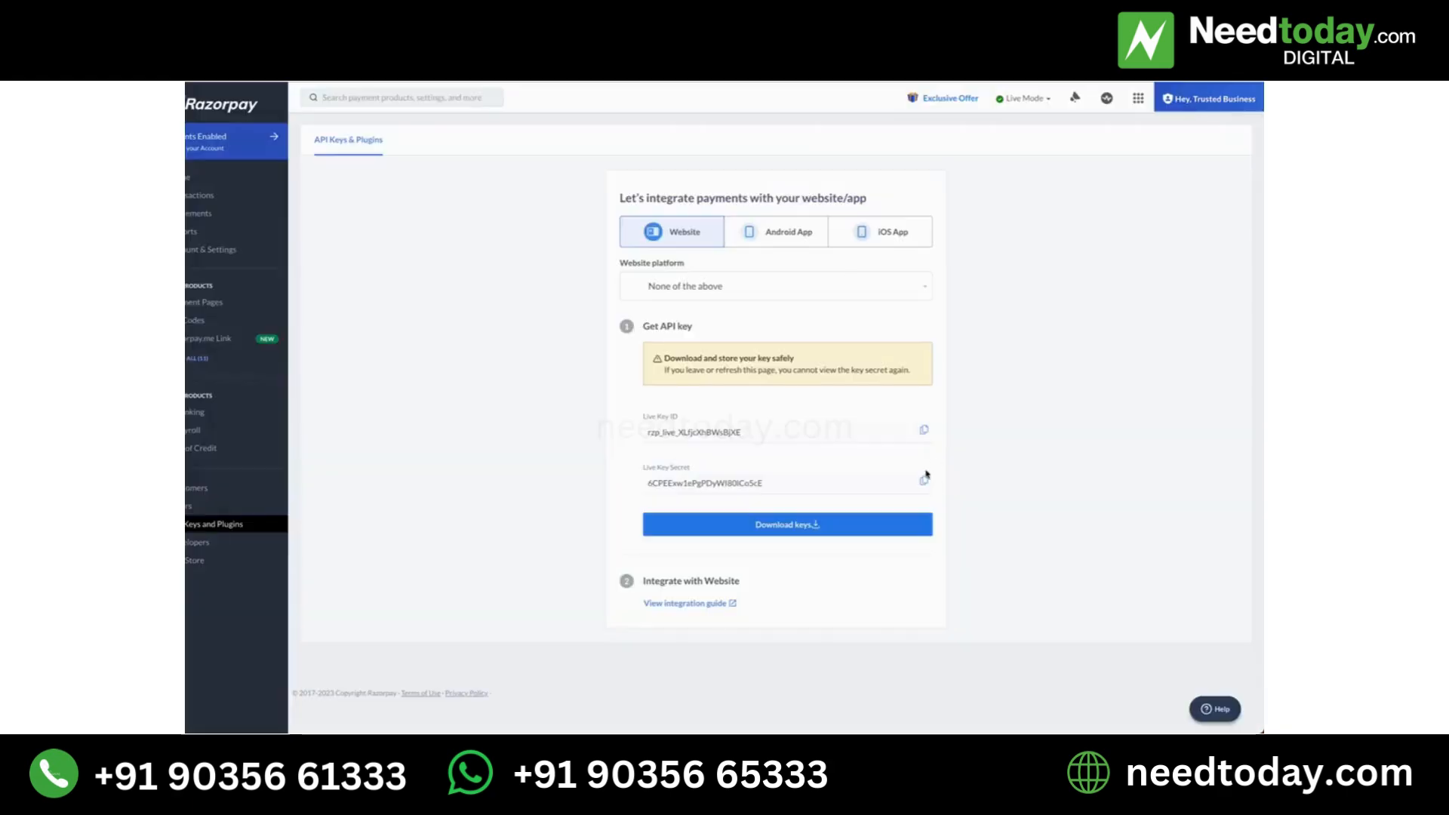
pyautogui.click(924, 481)
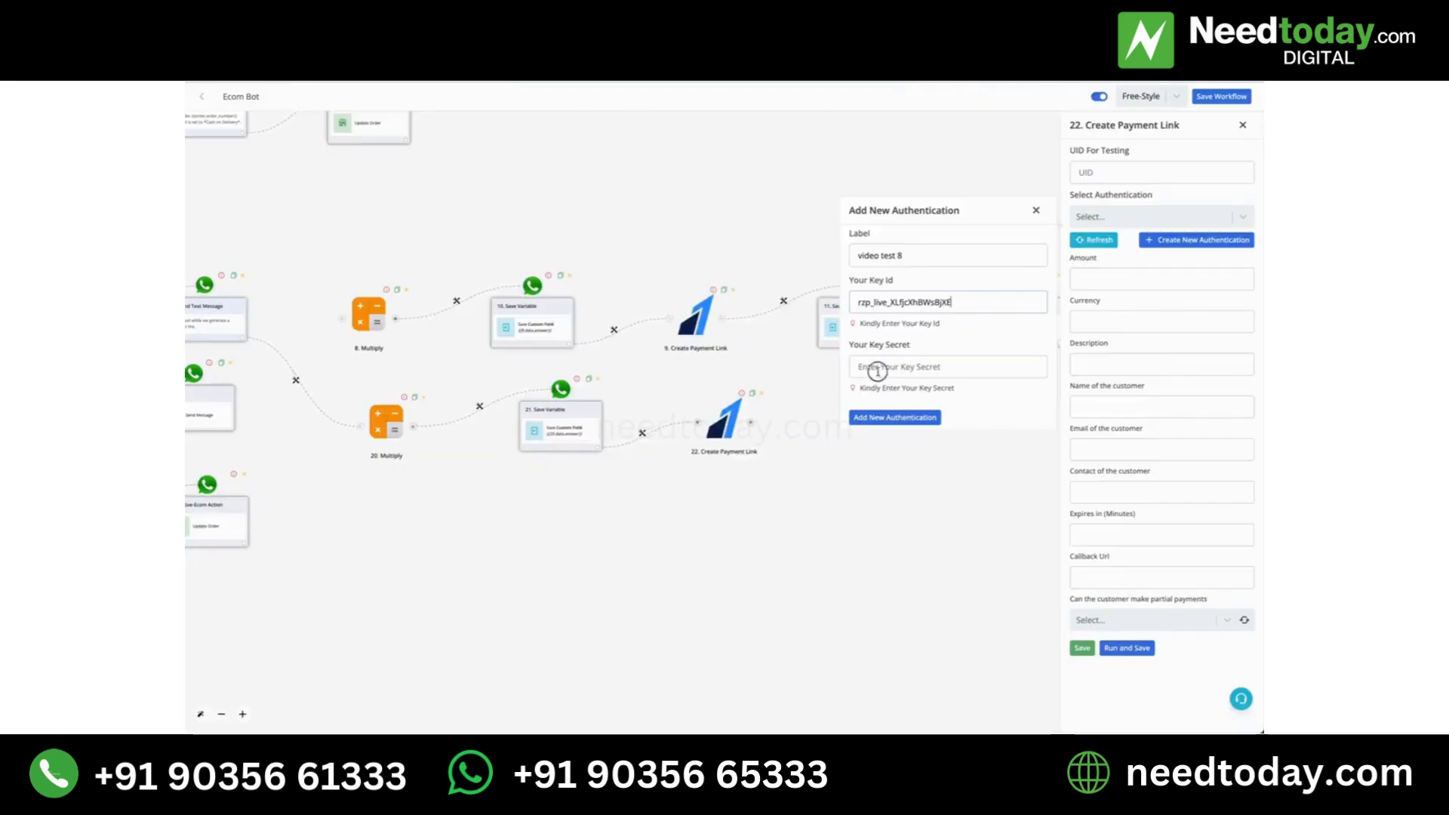
pyautogui.click(873, 367)
pyautogui.hotkey('ctrl', 'v')
pyautogui.click(896, 417)
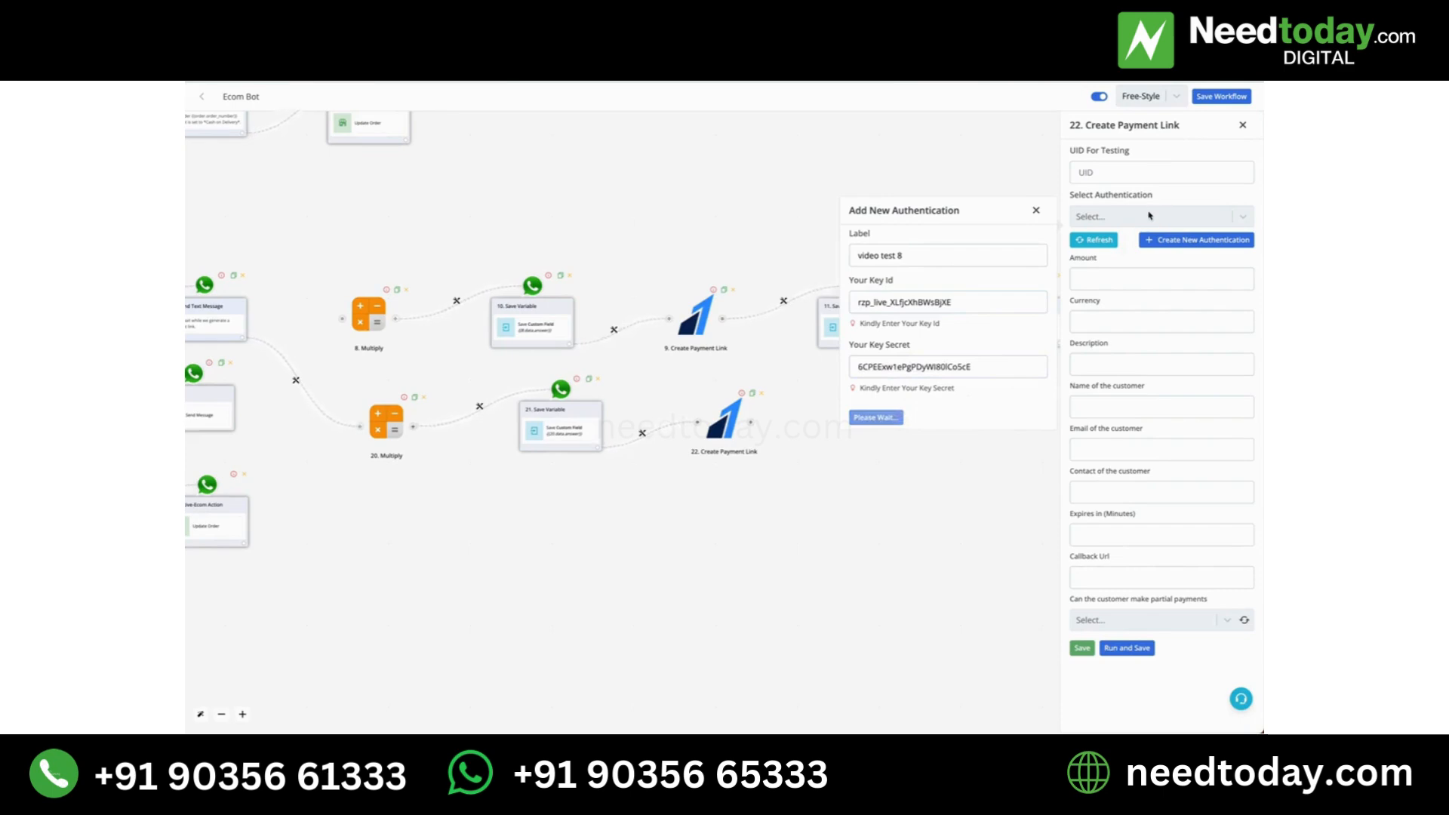
pyautogui.click(1149, 217)
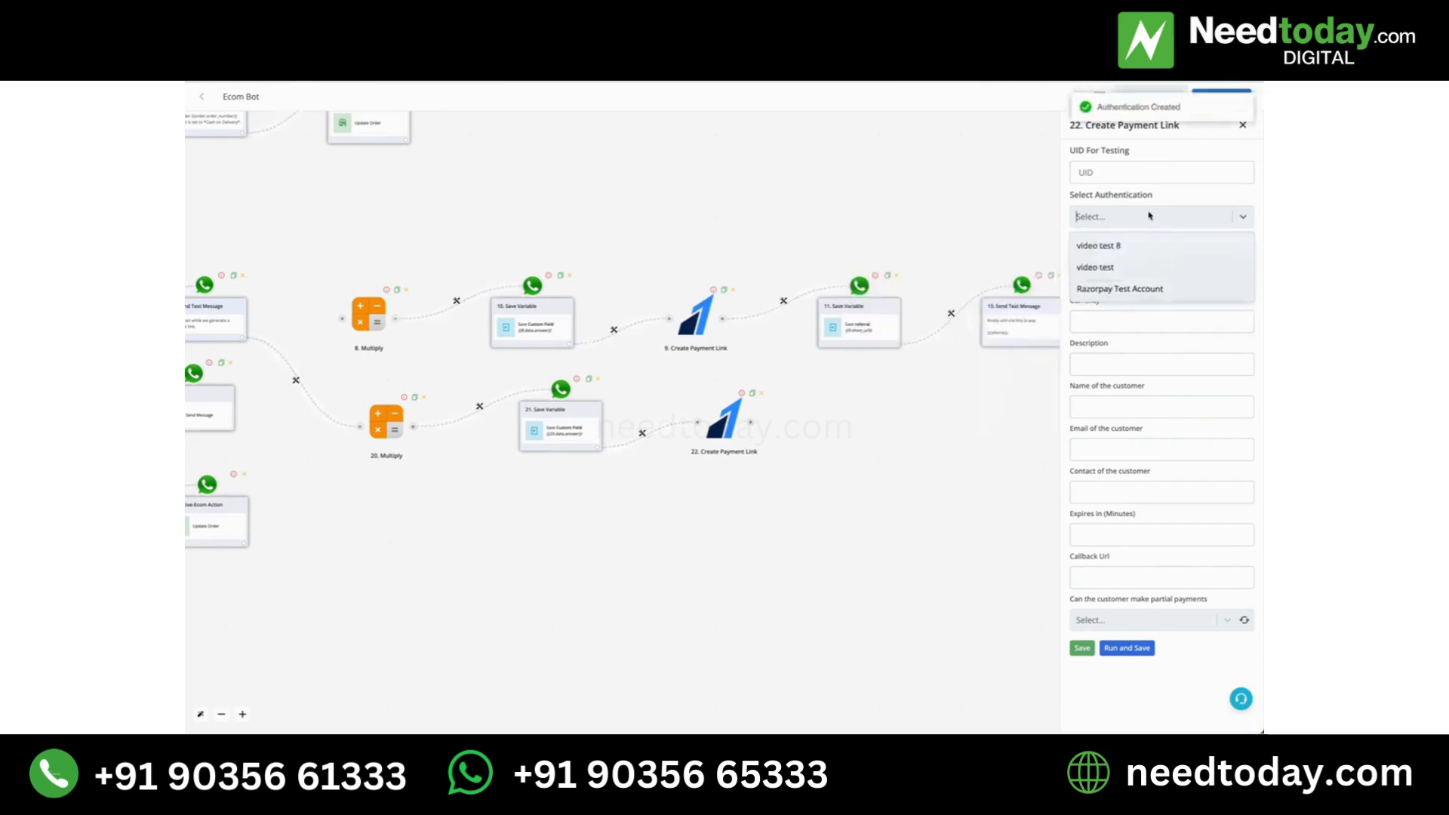
pyautogui.click(1139, 245)
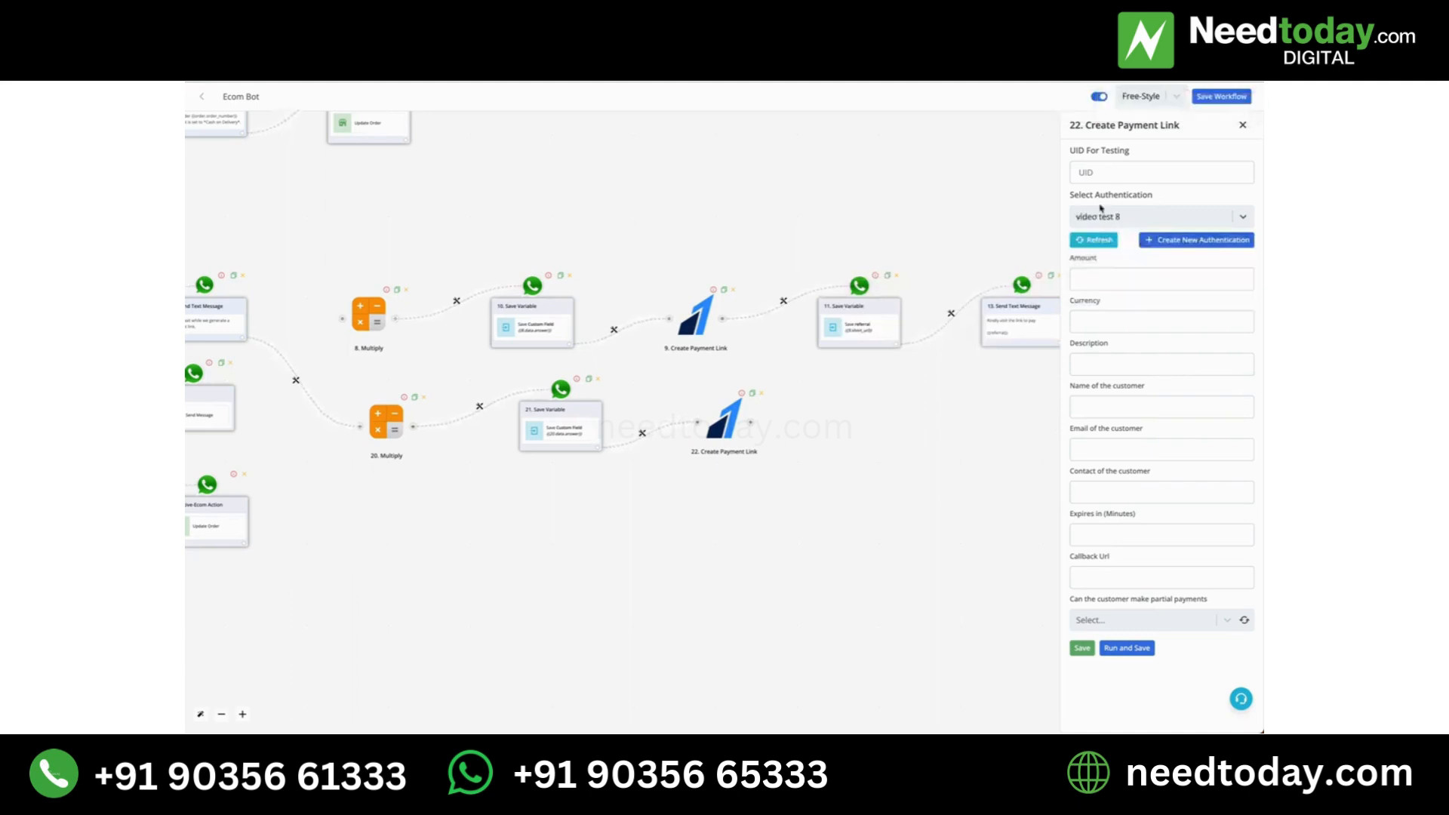
# Map the payment link's amount to the {{custom_field}} variable
pyautogui.click(1110, 276)
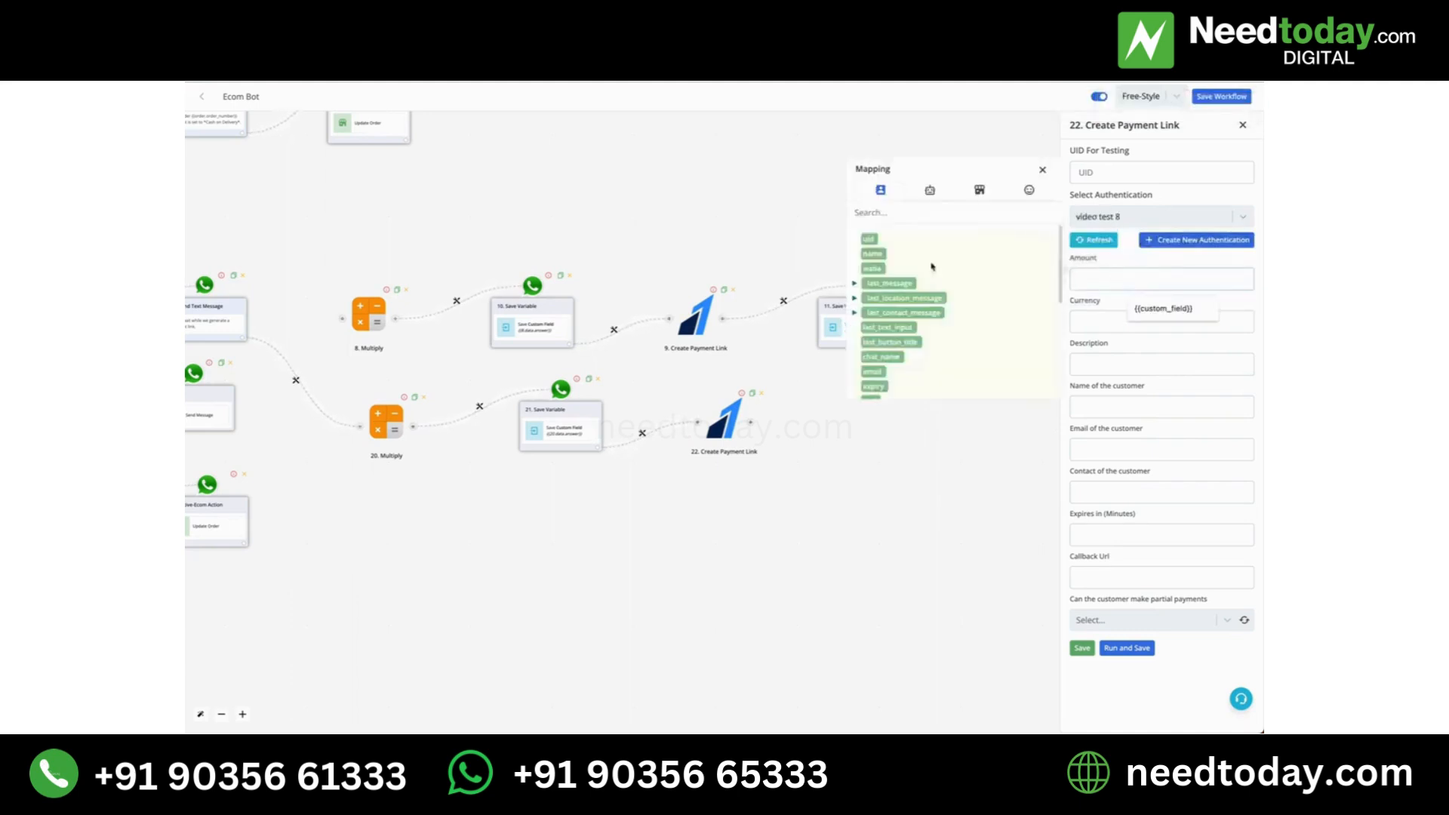
pyautogui.click(974, 198)
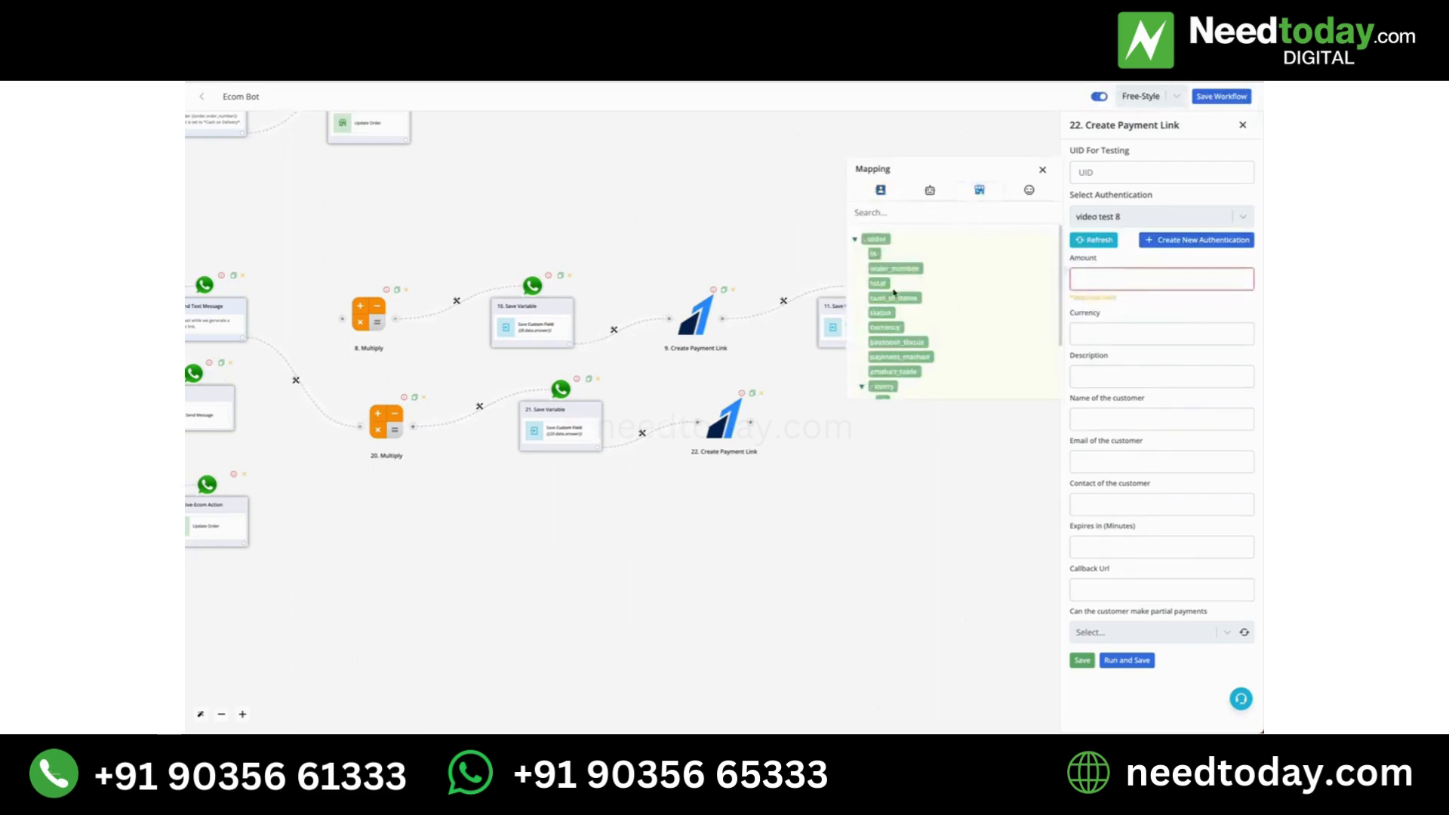
pyautogui.click(897, 187)
pyautogui.click(896, 212)
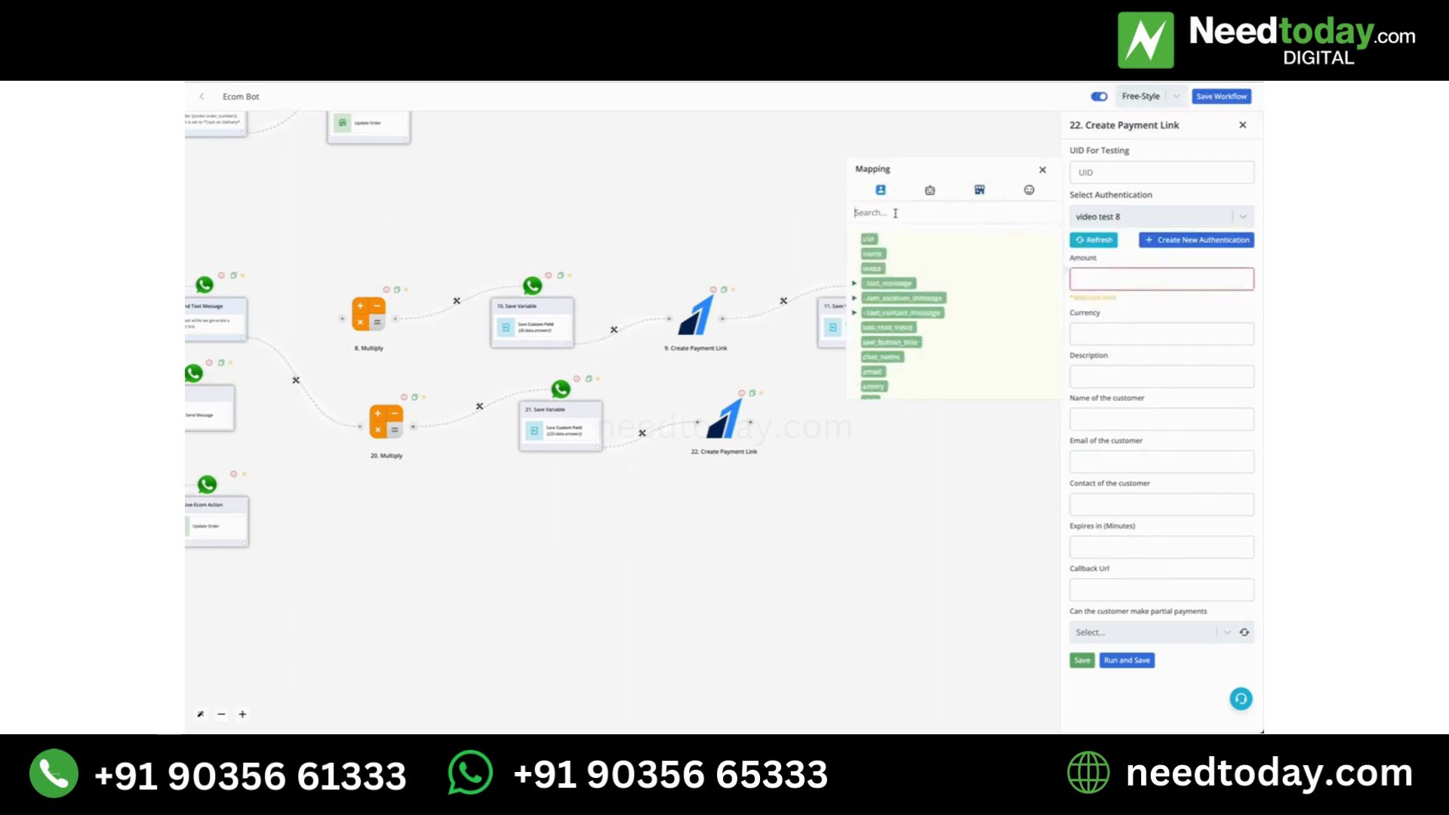
pyautogui.write('custom')
pyautogui.click(888, 239)
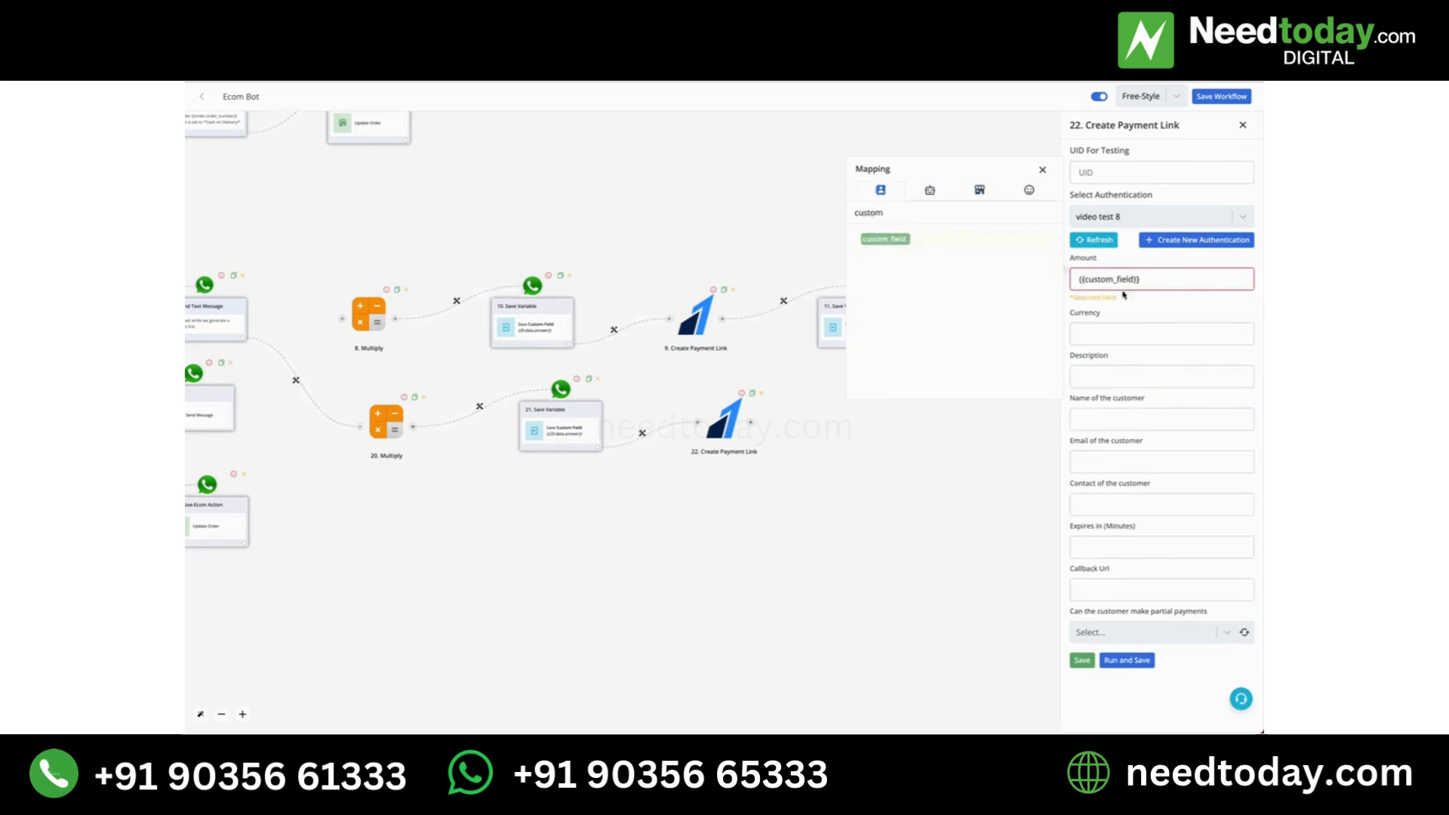
# Map the currency to {{order.currency}} and set the description to "Order Number -" followed by a sample order number
pyautogui.click(1154, 281)
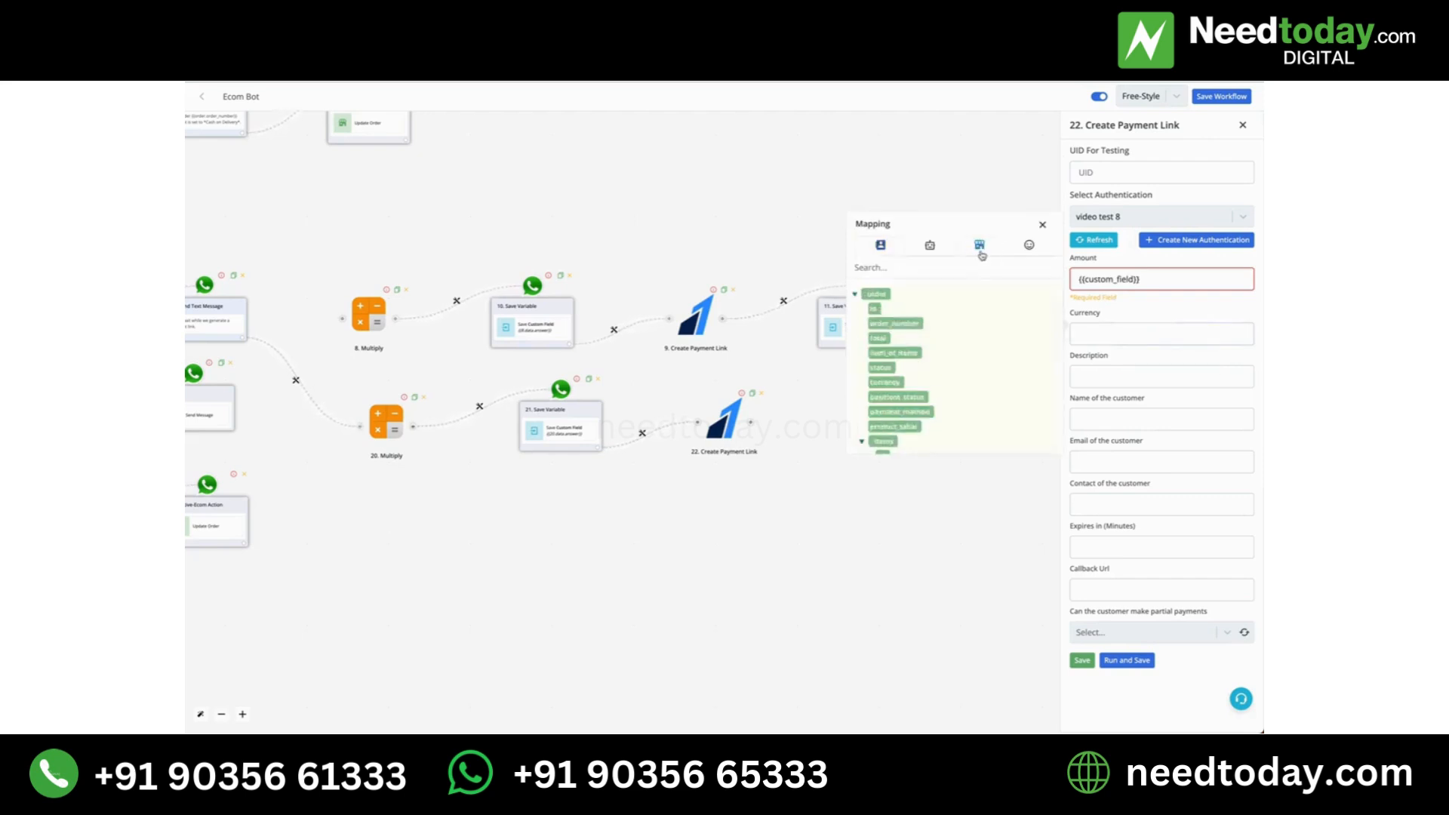
pyautogui.click(900, 385)
pyautogui.tripleClick(1091, 334)
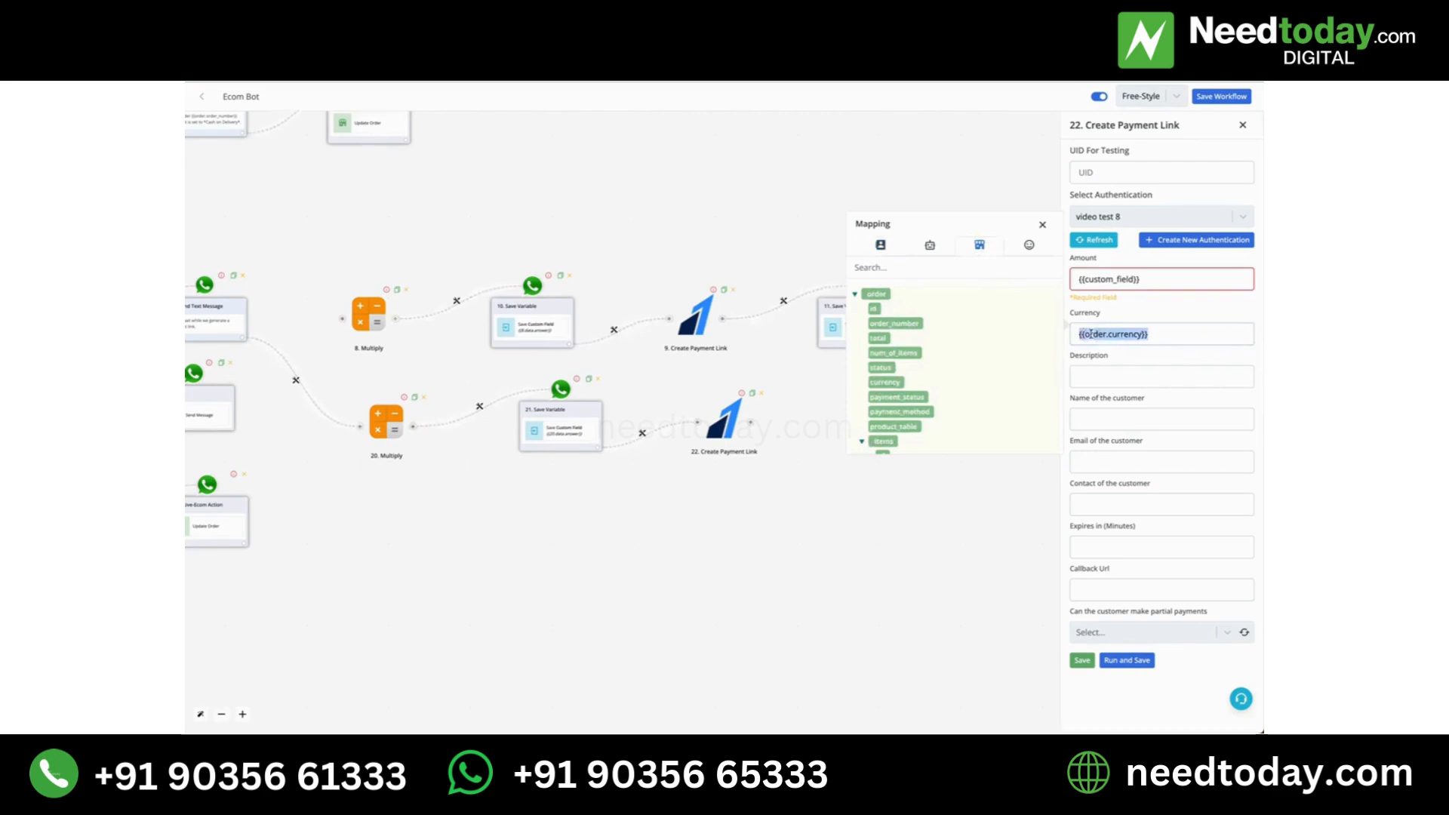
pyautogui.click(1096, 368)
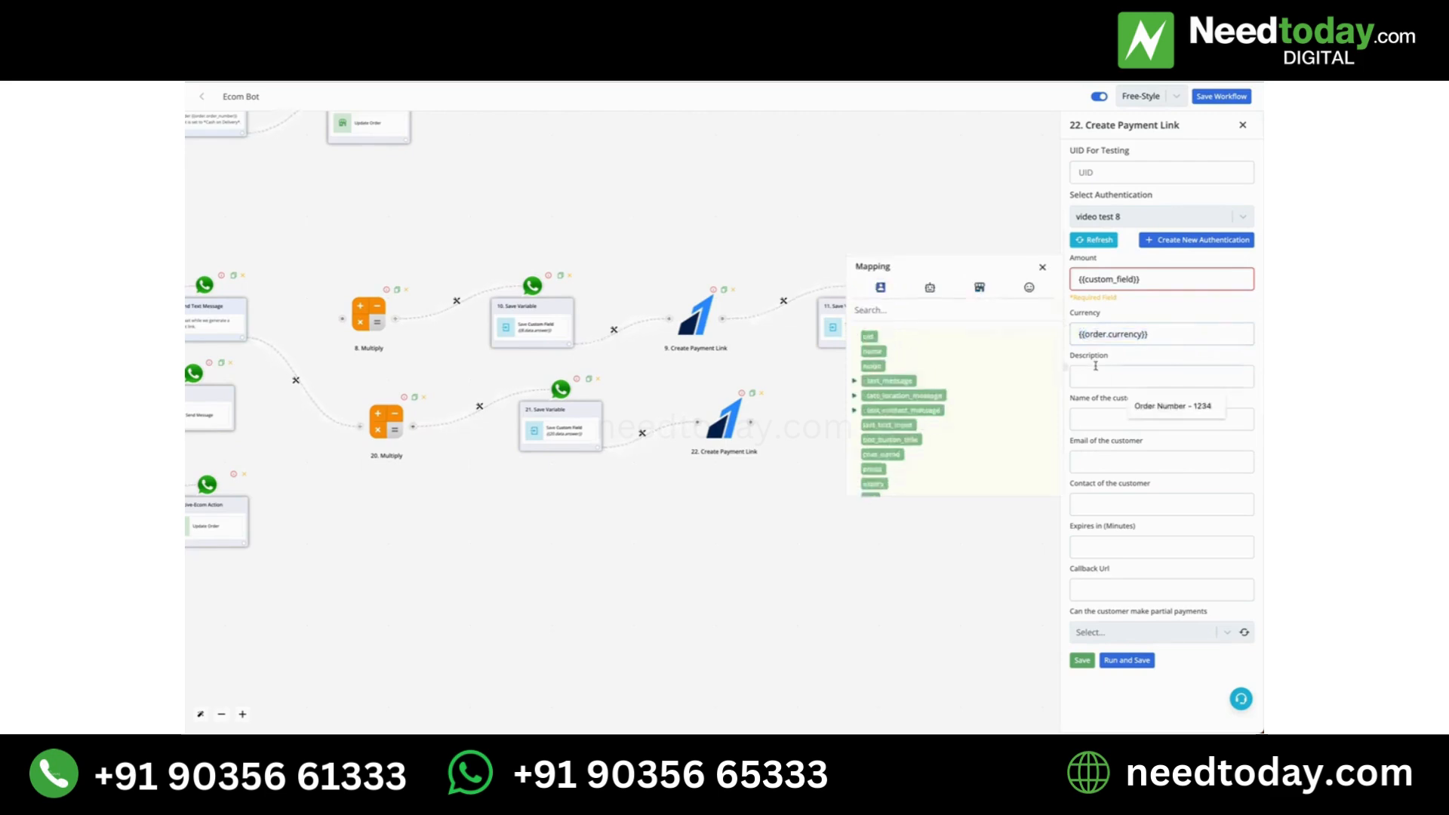
pyautogui.write('Order Number -')
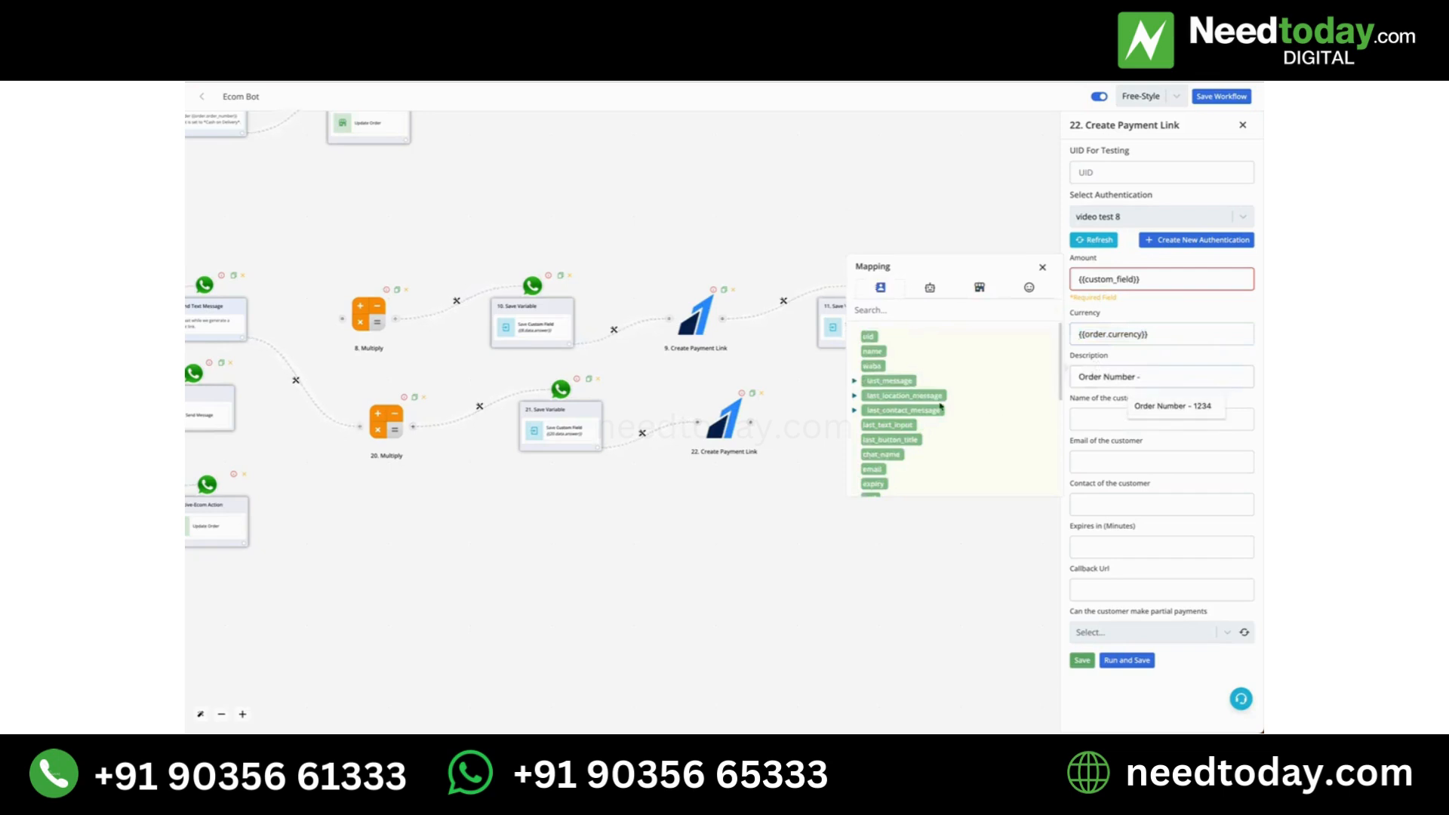
pyautogui.write(' 12345')
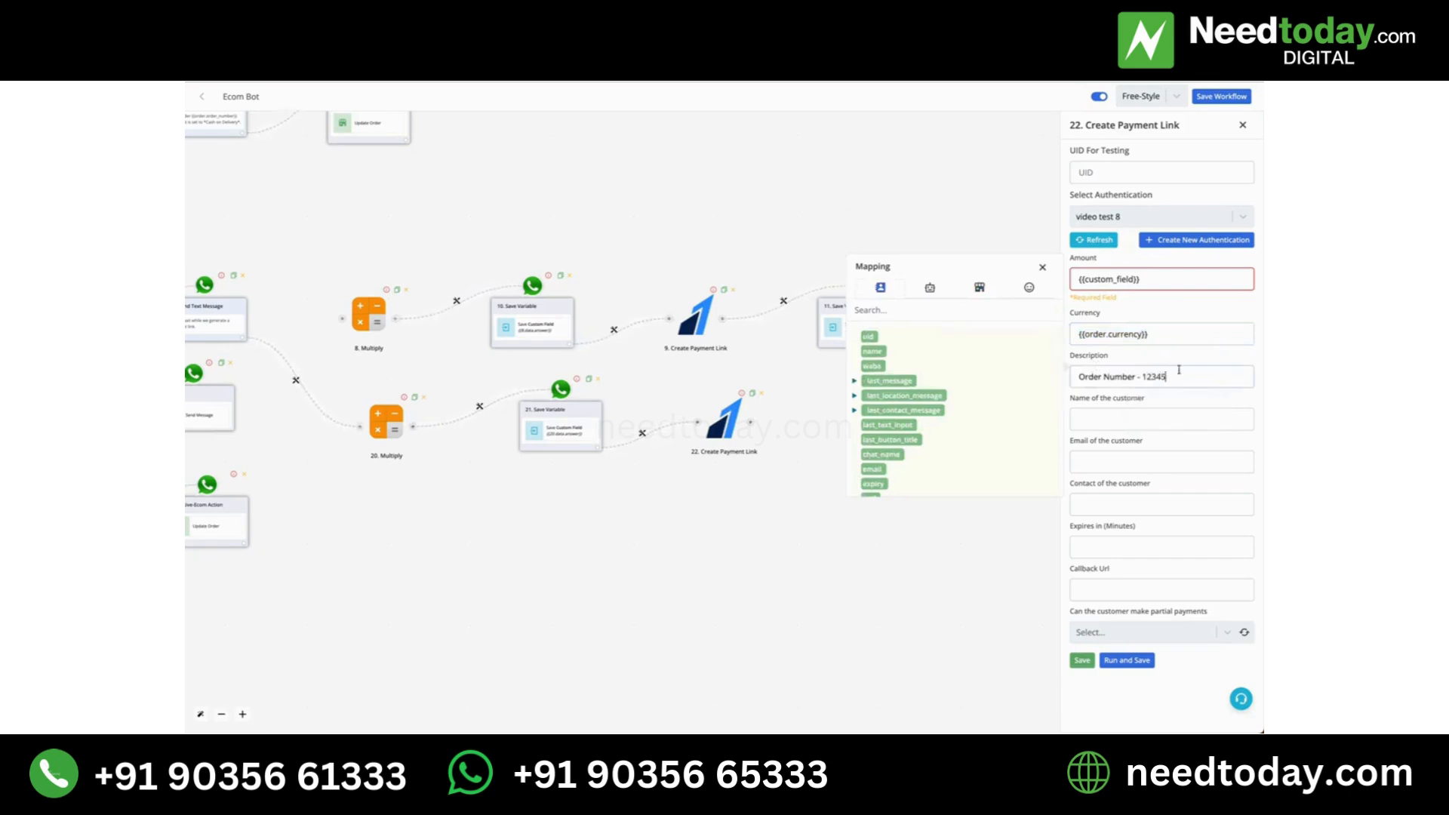
# Replace the payment link's mapped amount with the test value 1000 and its currency with INR
pyautogui.tripleClick(1167, 286)
pyautogui.write('1000')
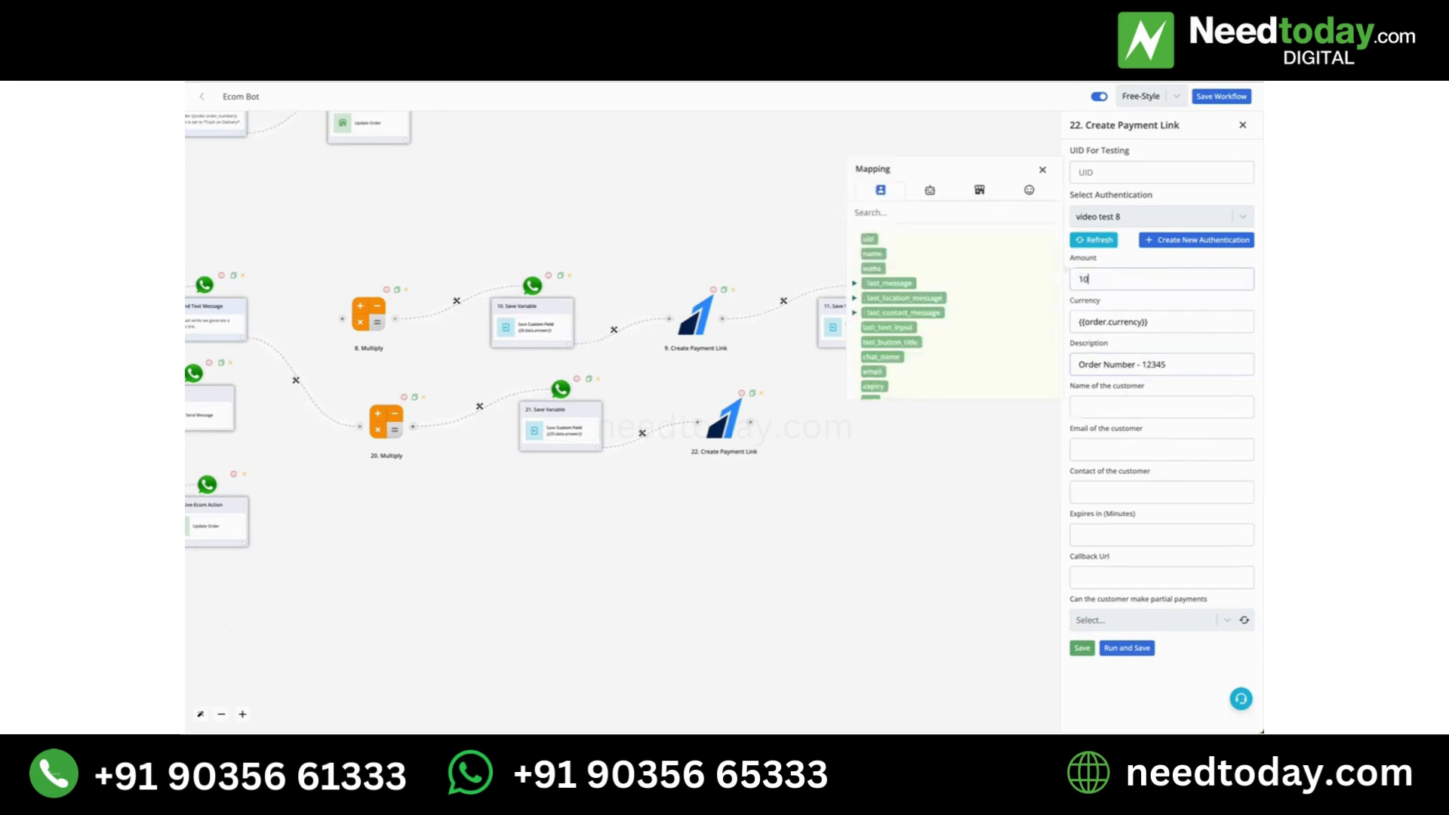
pyautogui.tripleClick(1155, 329)
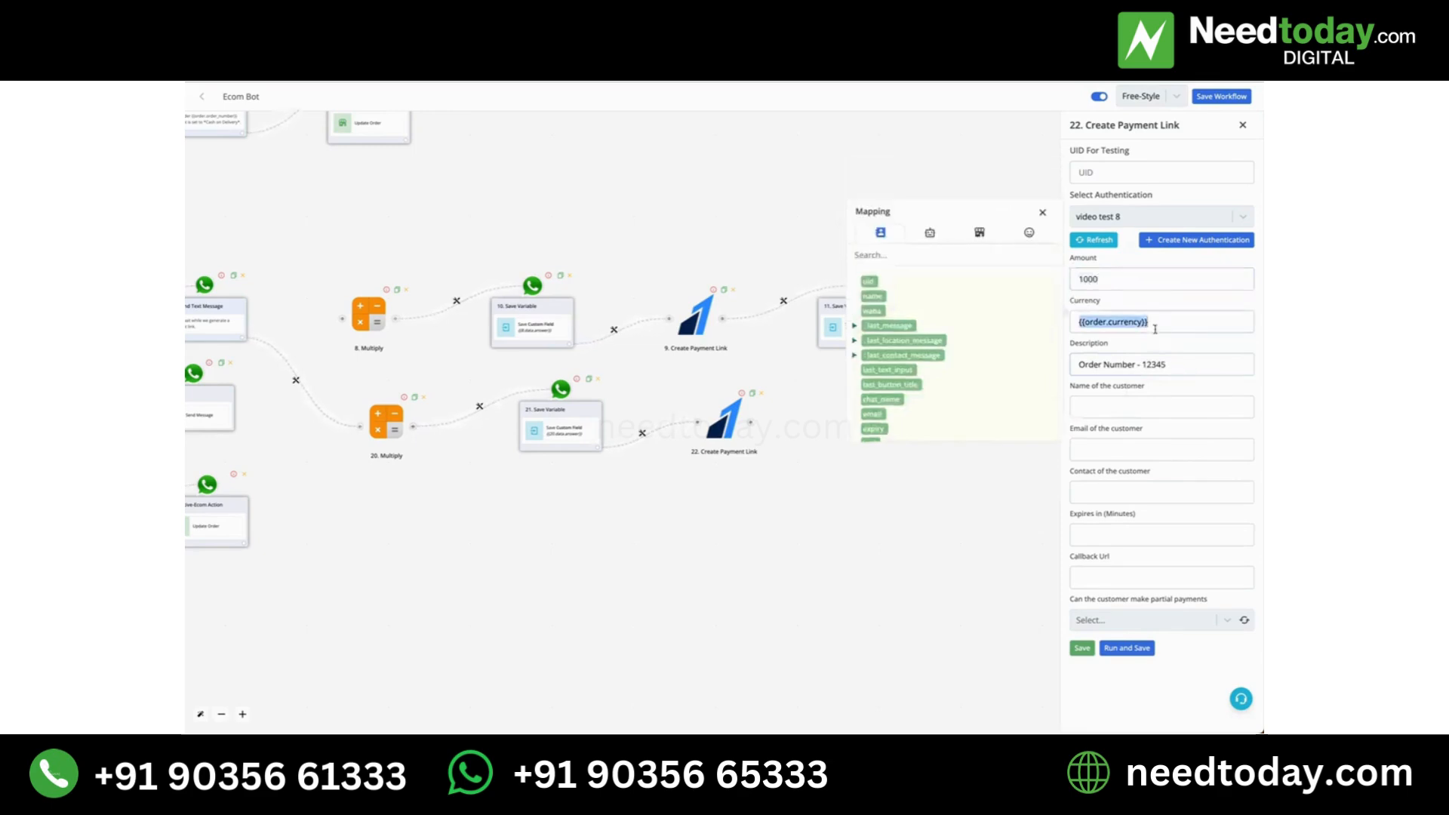
pyautogui.write('INR')
# Fill in the customer's name, email and contact number with test details
pyautogui.click(1115, 405)
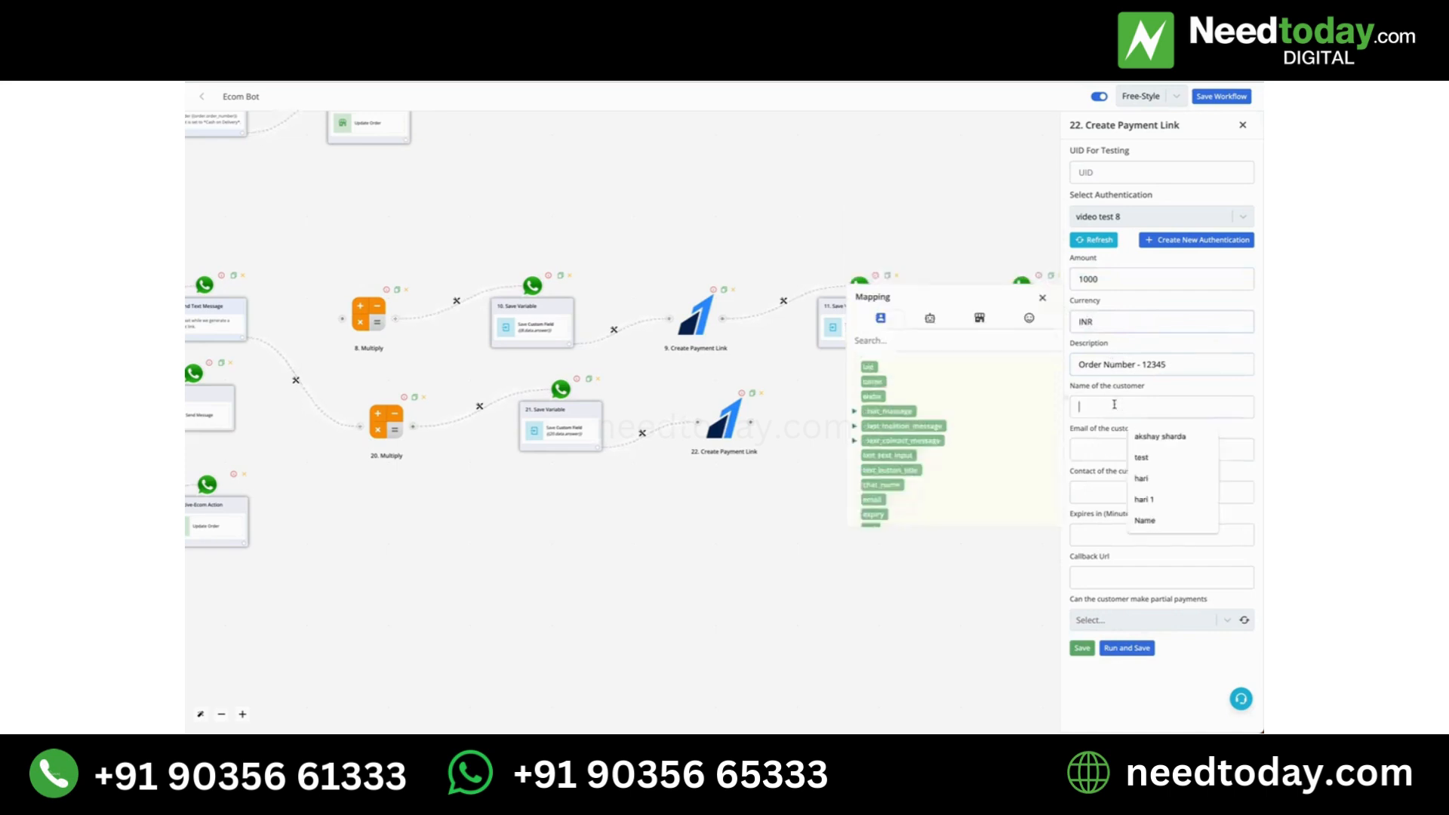
pyautogui.write('test')
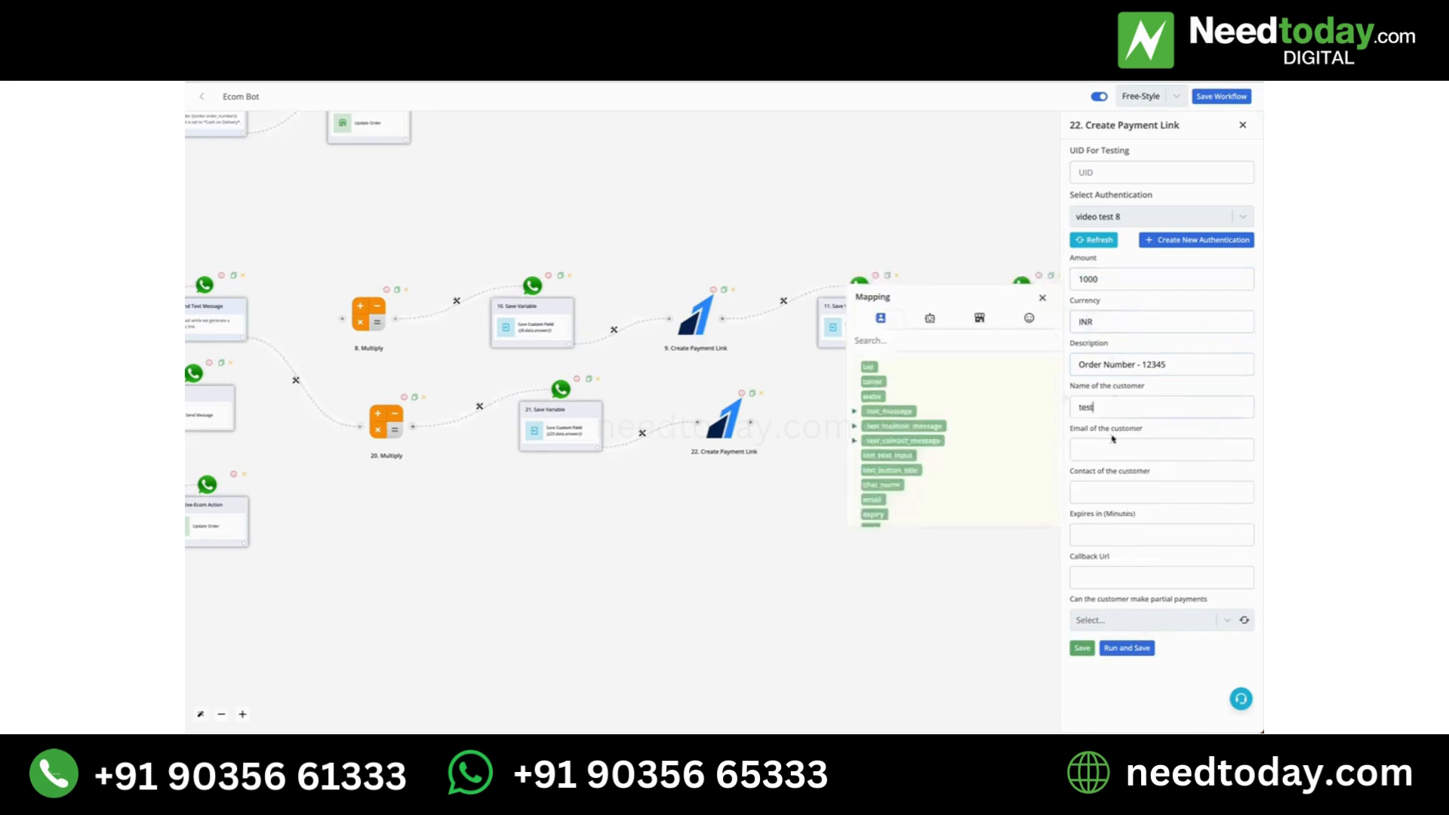
pyautogui.write(' name')
pyautogui.click(1115, 450)
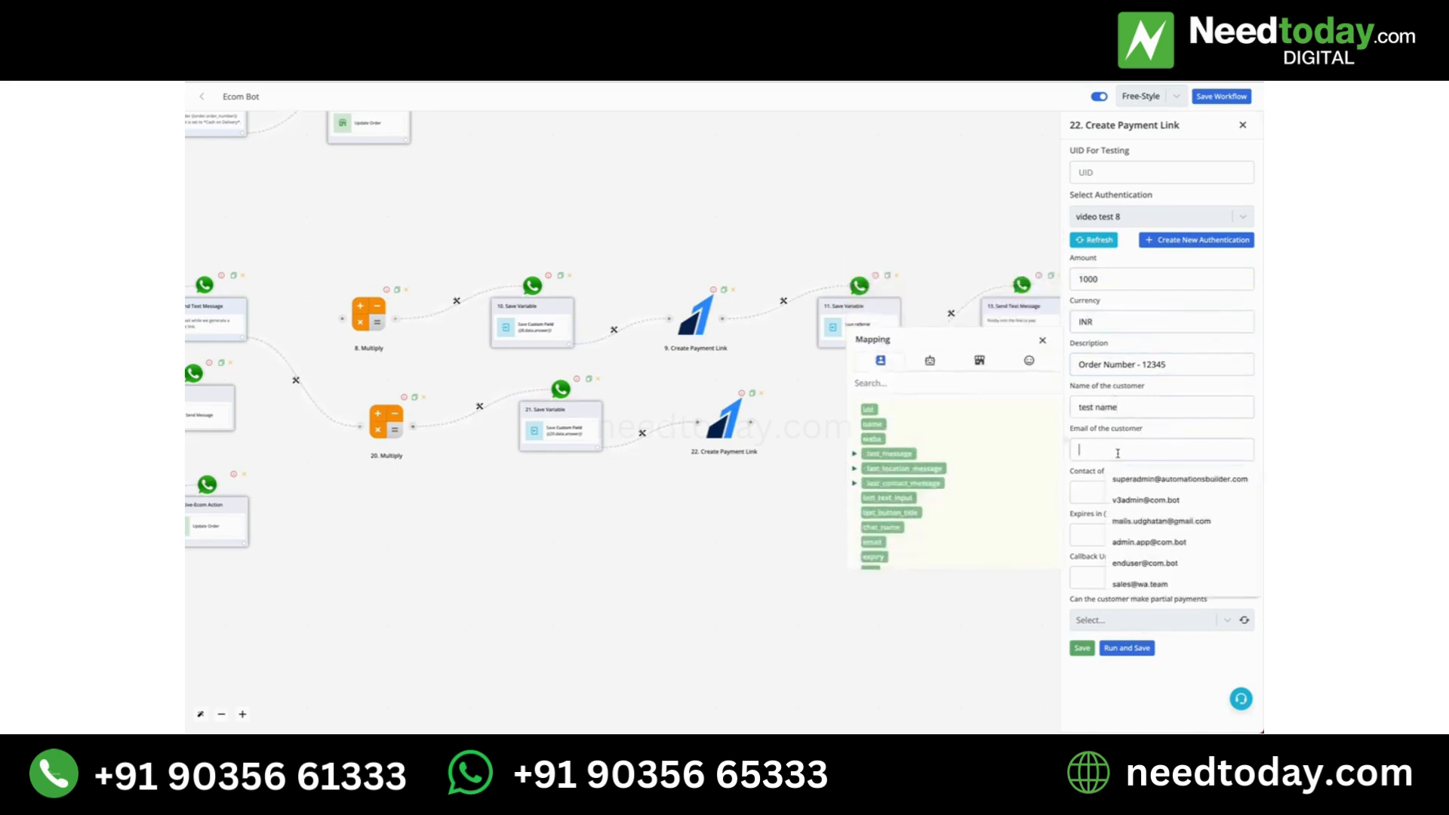
pyautogui.write('test')
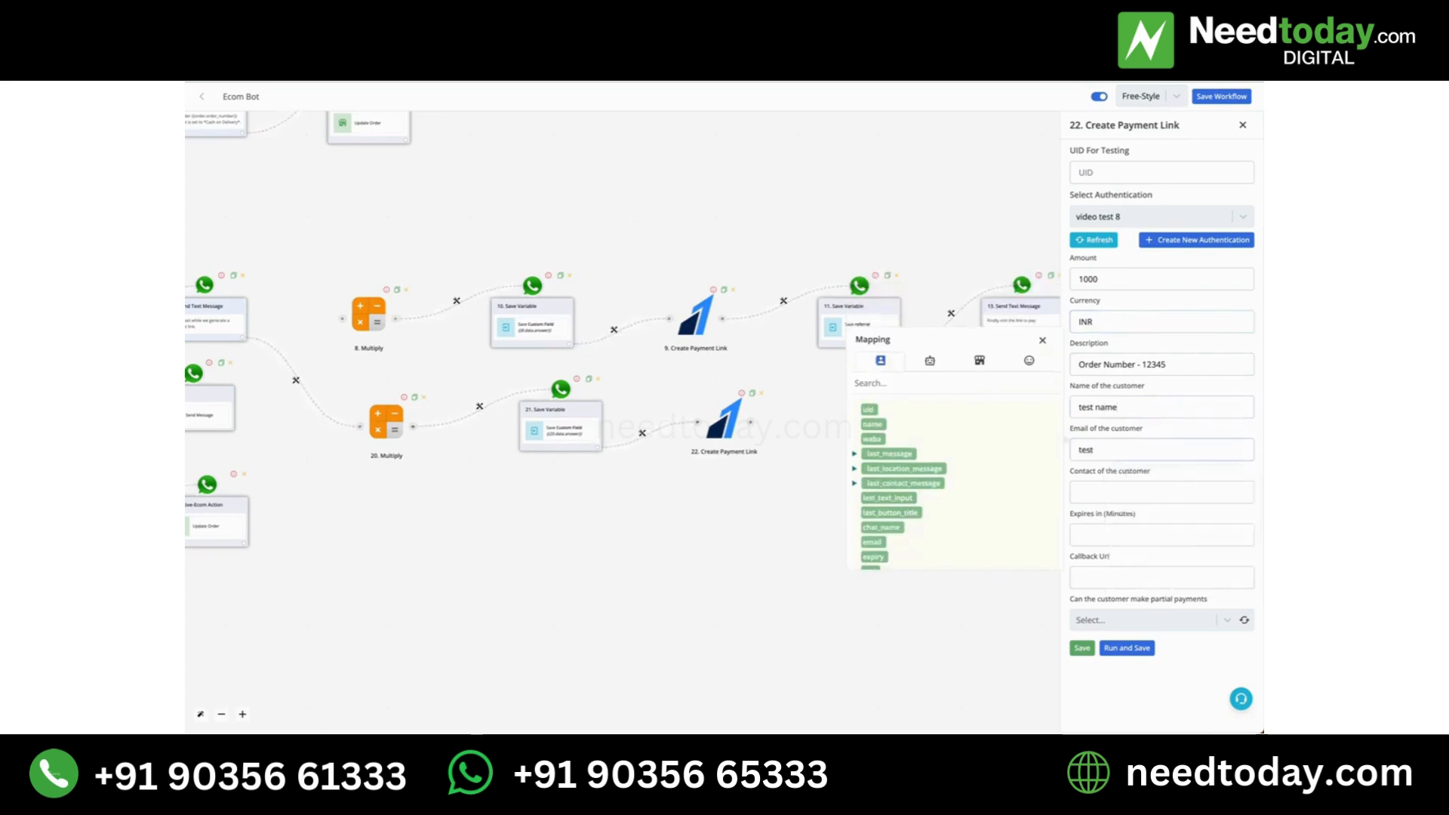
pyautogui.write('@test.com')
pyautogui.click(1124, 487)
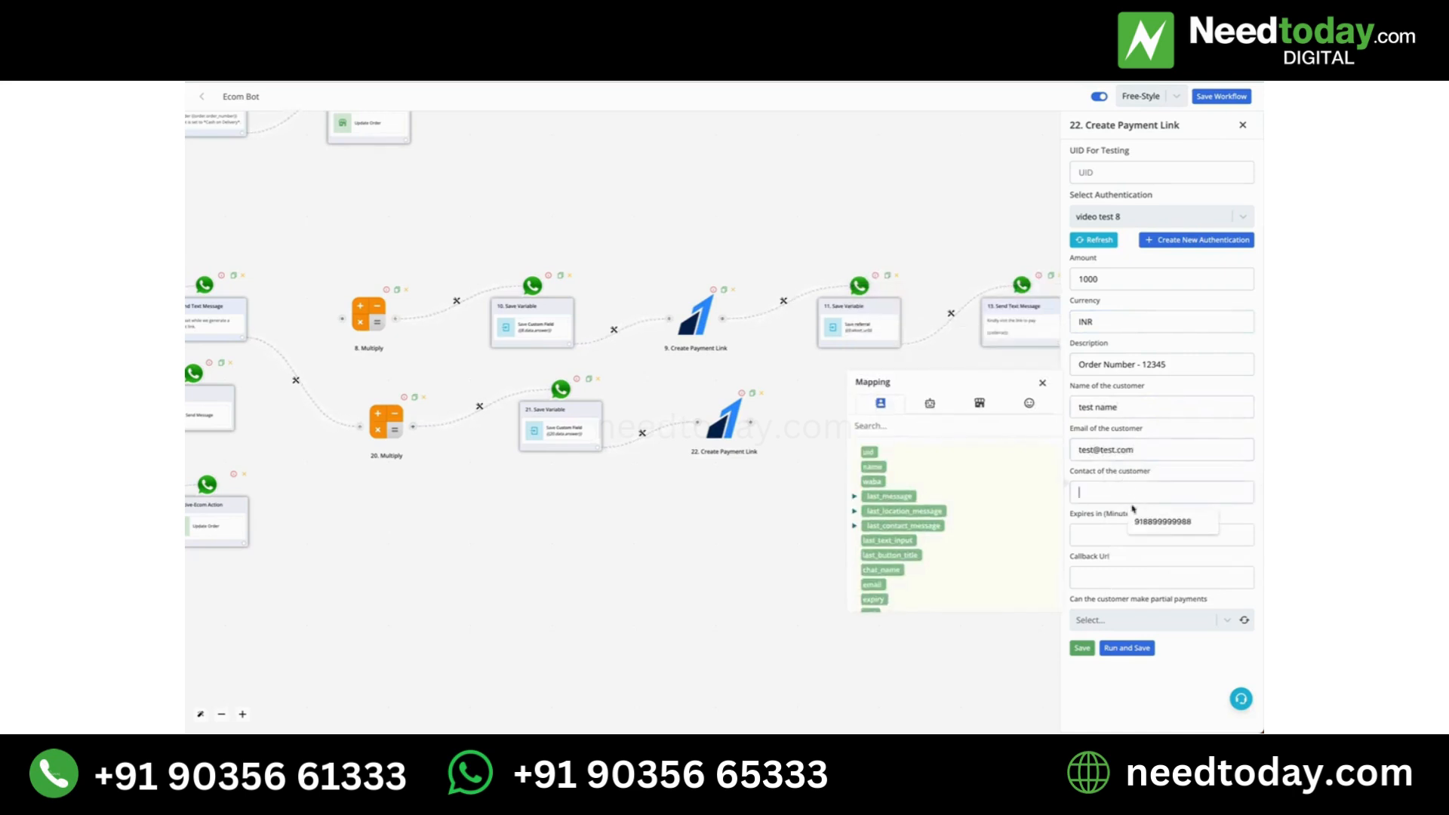
pyautogui.click(1134, 521)
# Set the payment link to expire in 15 minutes and set partial payments to False
pyautogui.click(1135, 529)
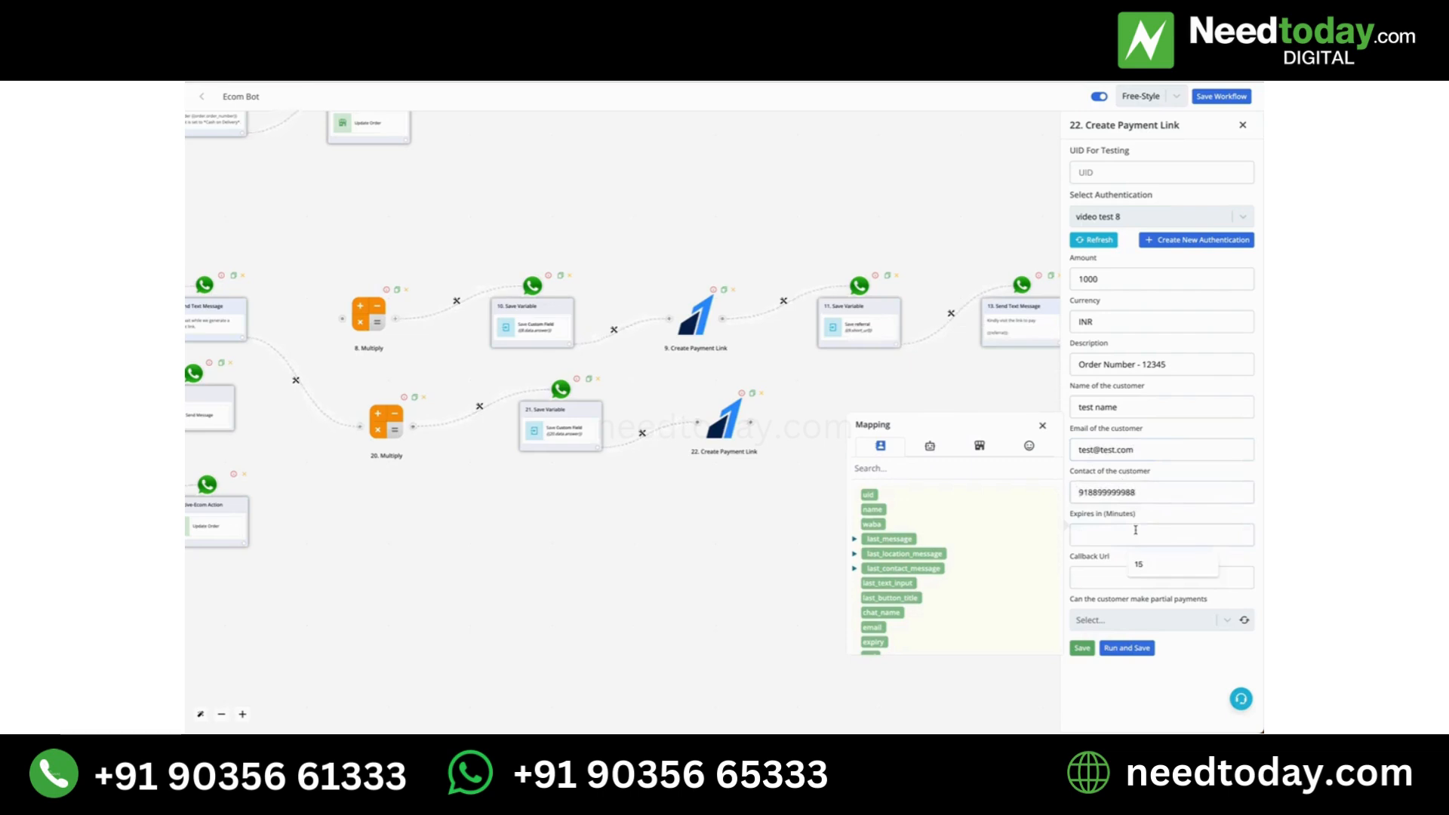
pyautogui.write('15')
pyautogui.click(1176, 619)
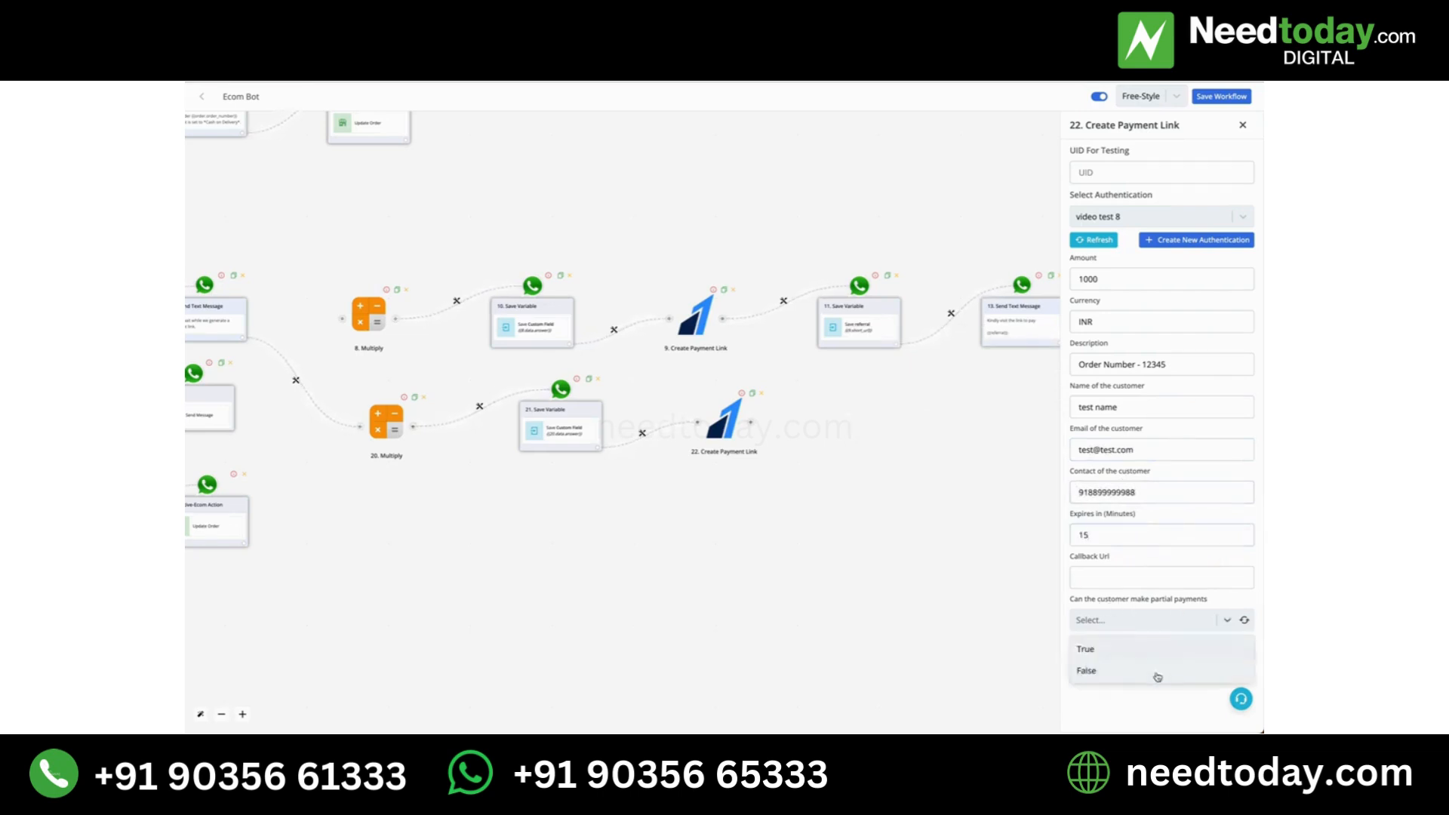
pyautogui.click(1157, 674)
# Check the empty Callback Url field and switch to the automation workflow list to look up the payment callback
pyautogui.tripleClick(1086, 560)
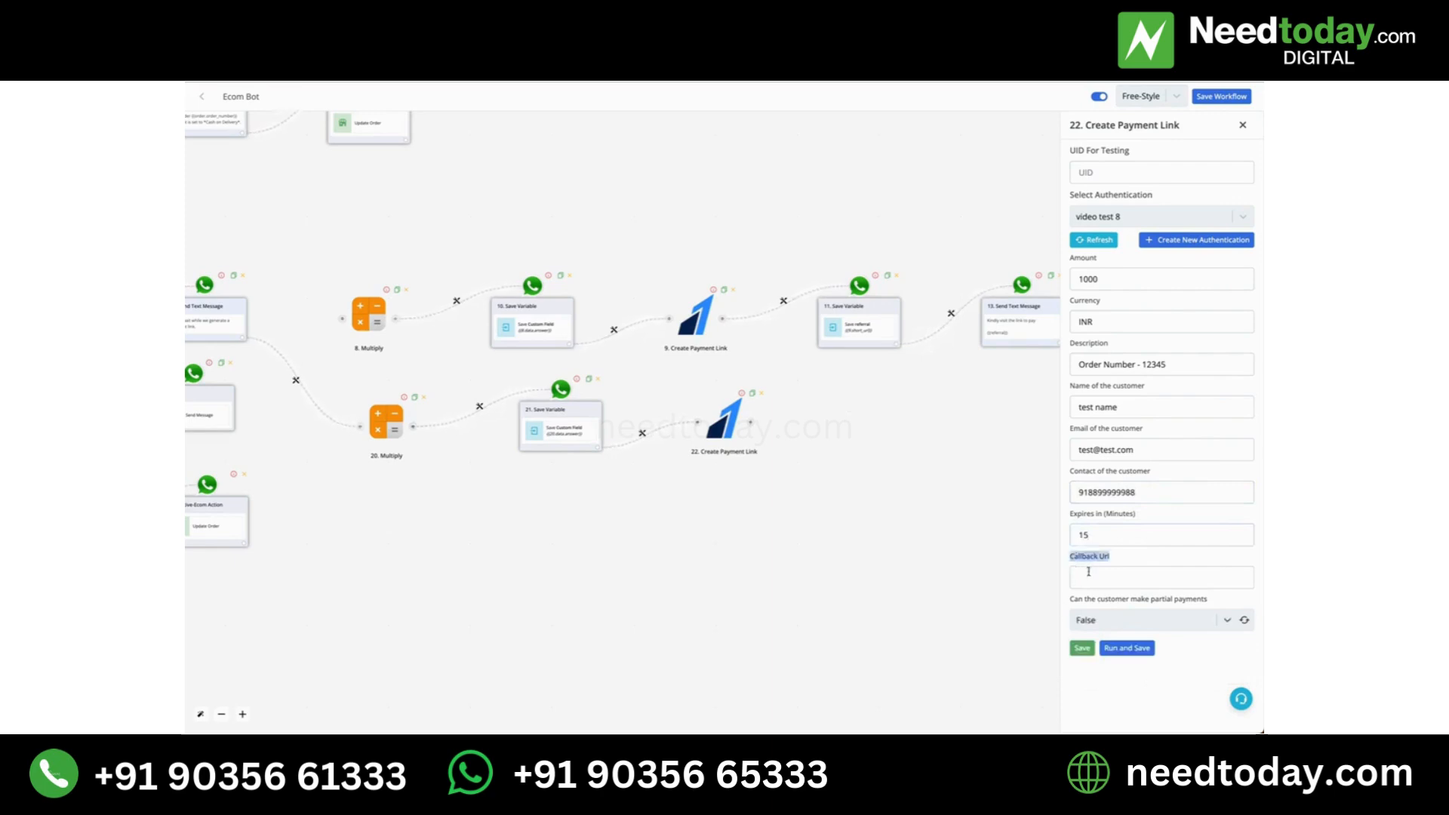
pyautogui.click(1087, 575)
pyautogui.click(1101, 557)
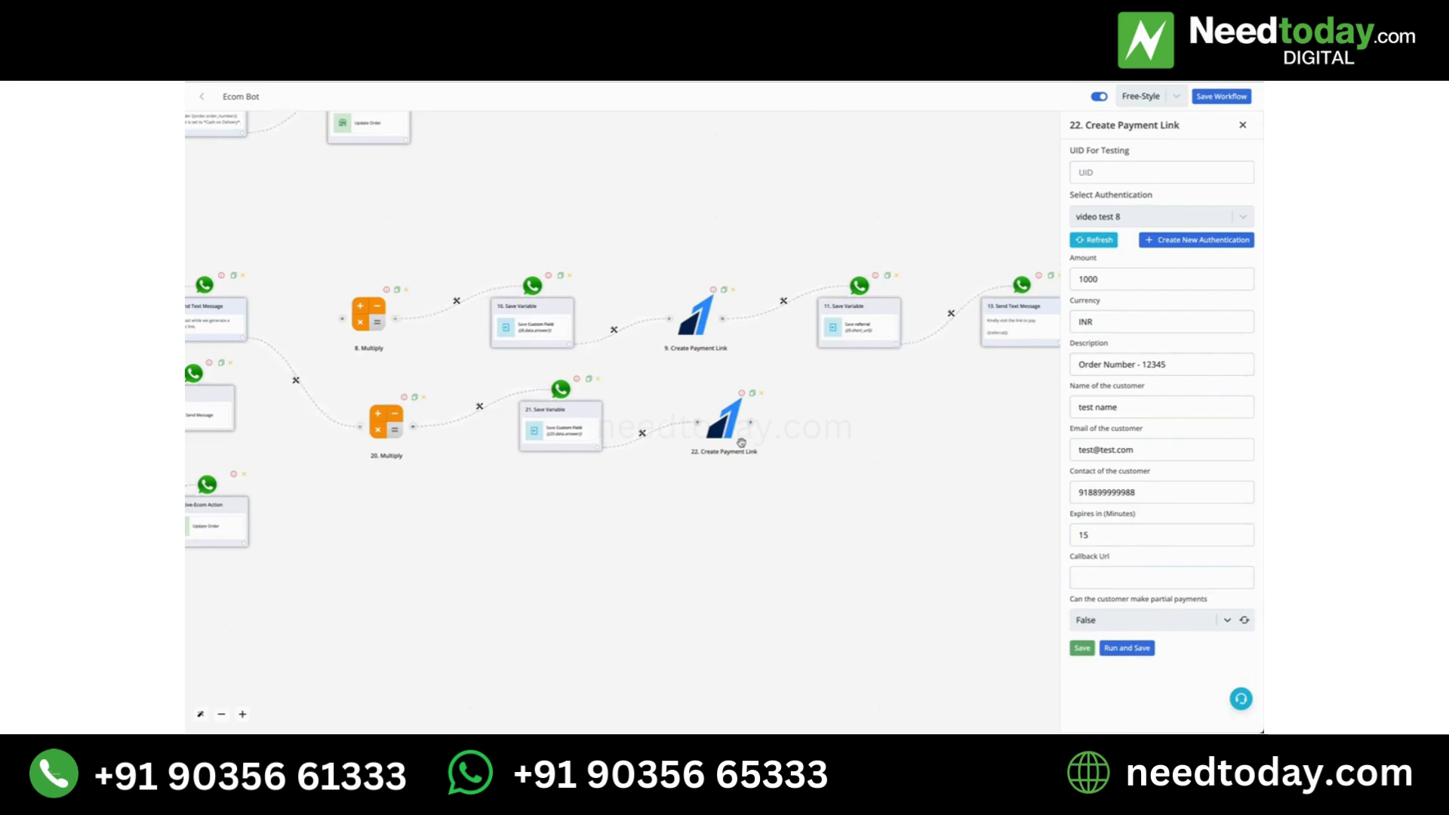
pyautogui.click(1087, 577)
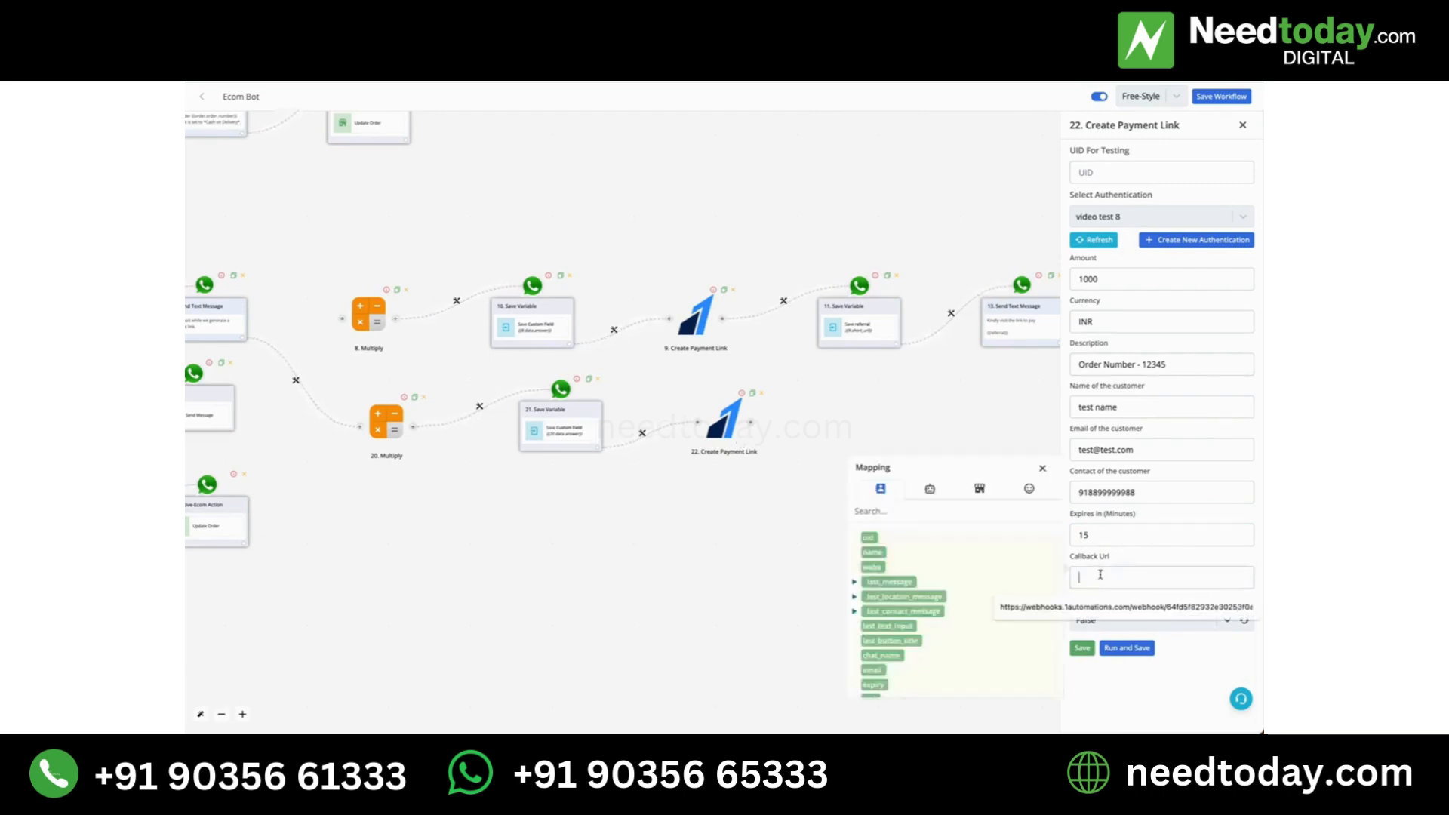
pyautogui.click(1133, 561)
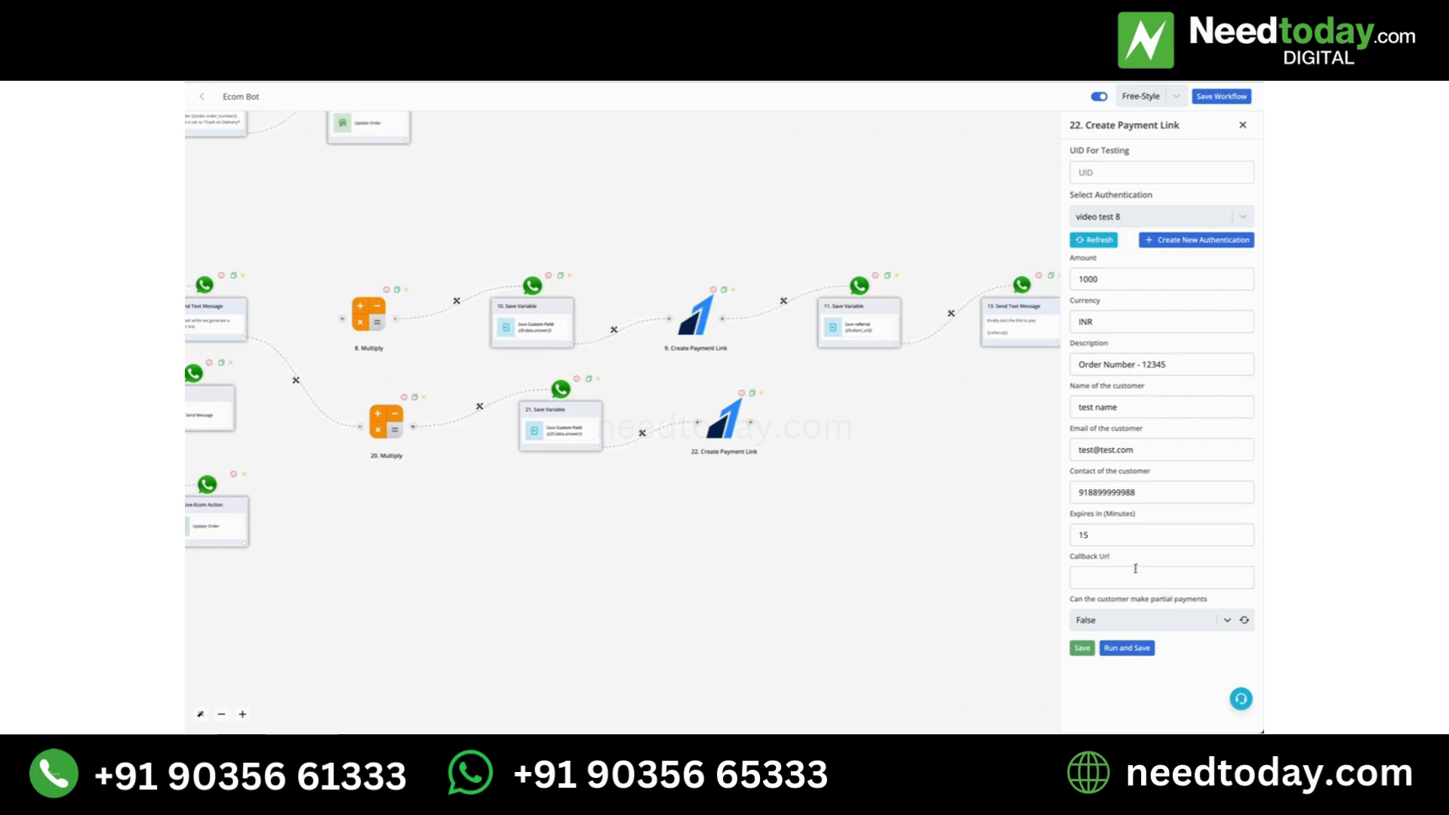
pyautogui.click(1133, 577)
pyautogui.click(1120, 562)
pyautogui.hotkey('ctrl', 'Tab')
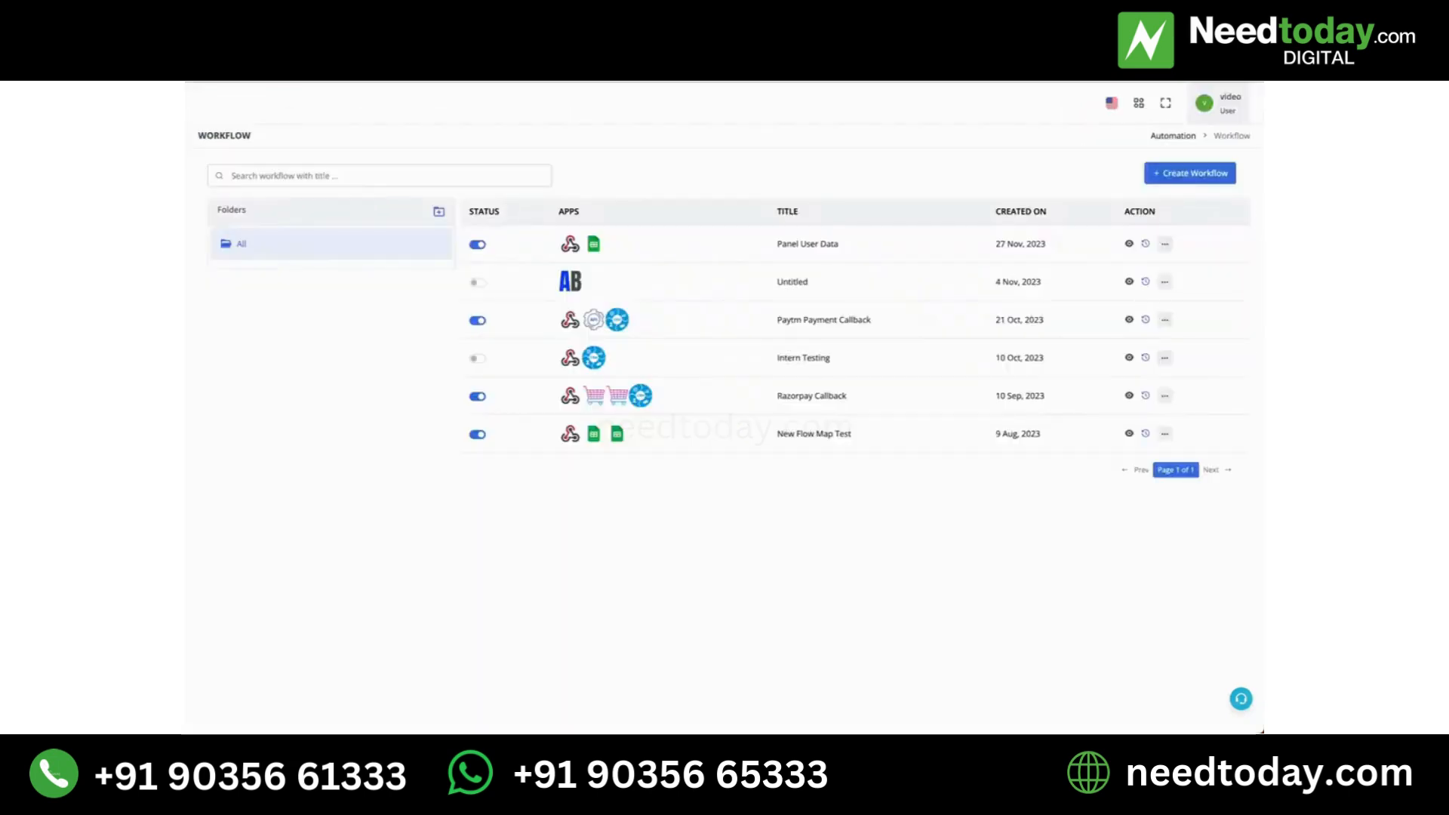
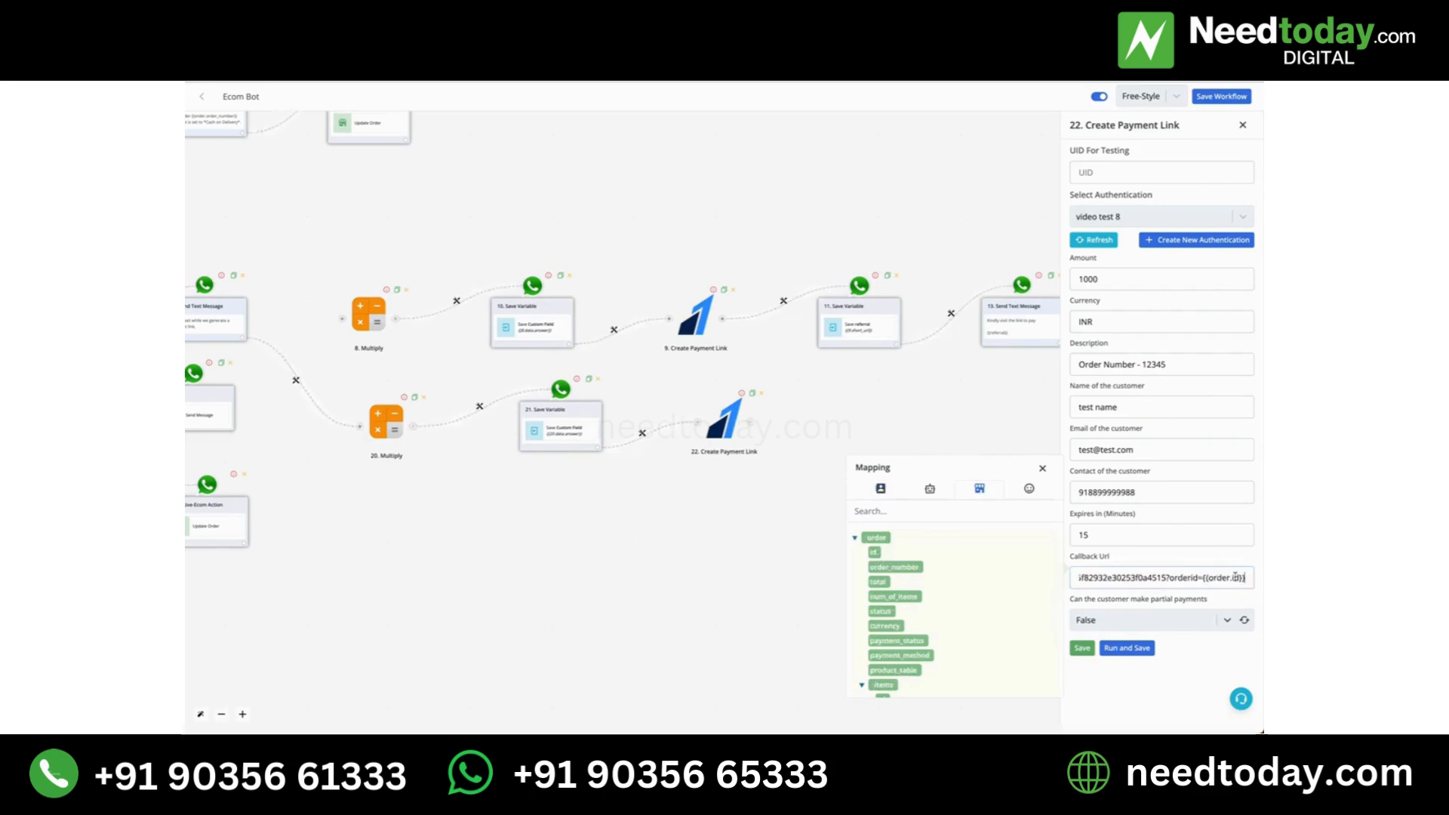
# Append "&number=" and the {{waba}} variable to the end of the callback URL
pyautogui.write('&number=')
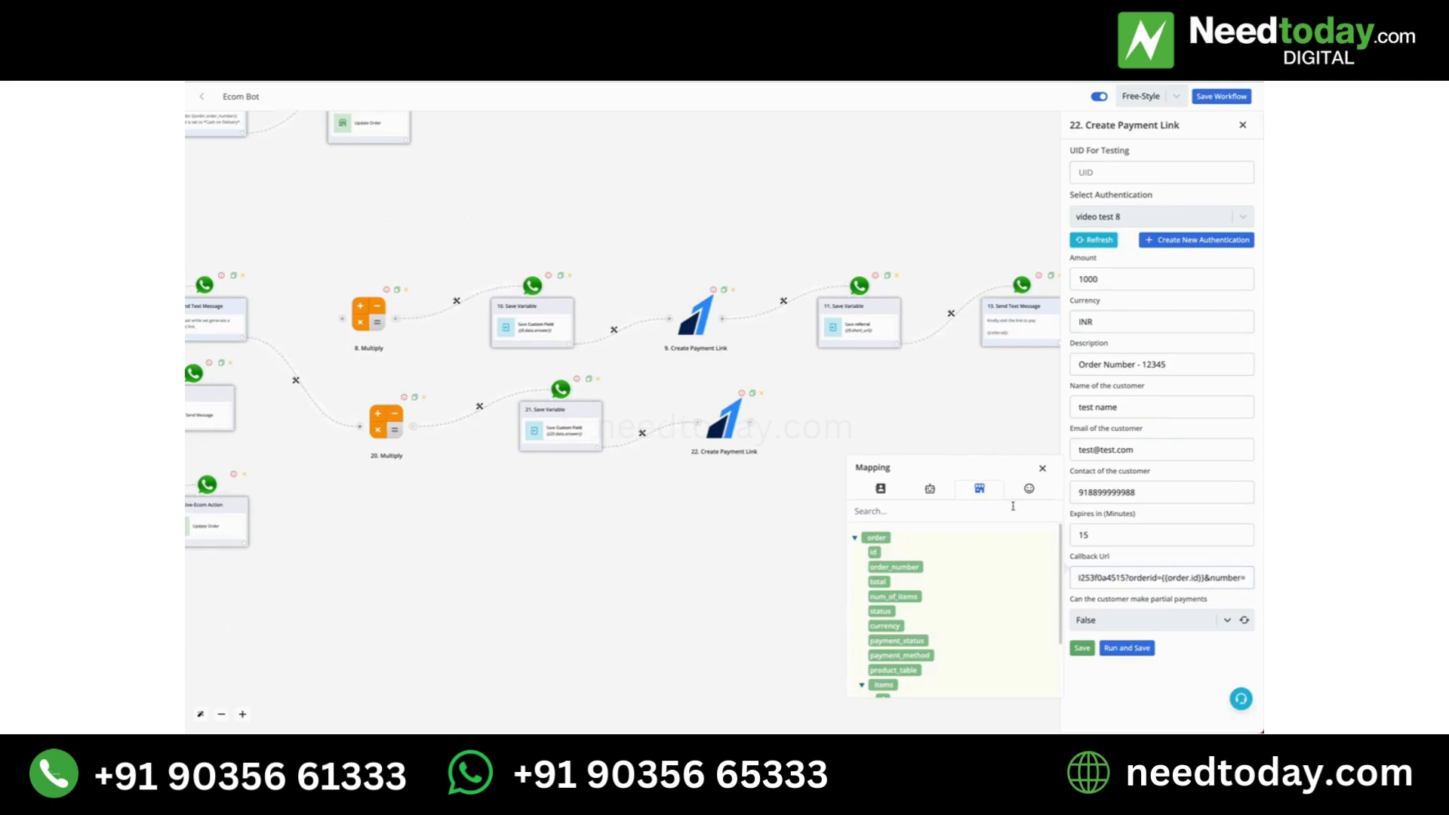
pyautogui.click(877, 489)
pyautogui.moveTo(873, 572); pyautogui.dragTo(1225, 578)
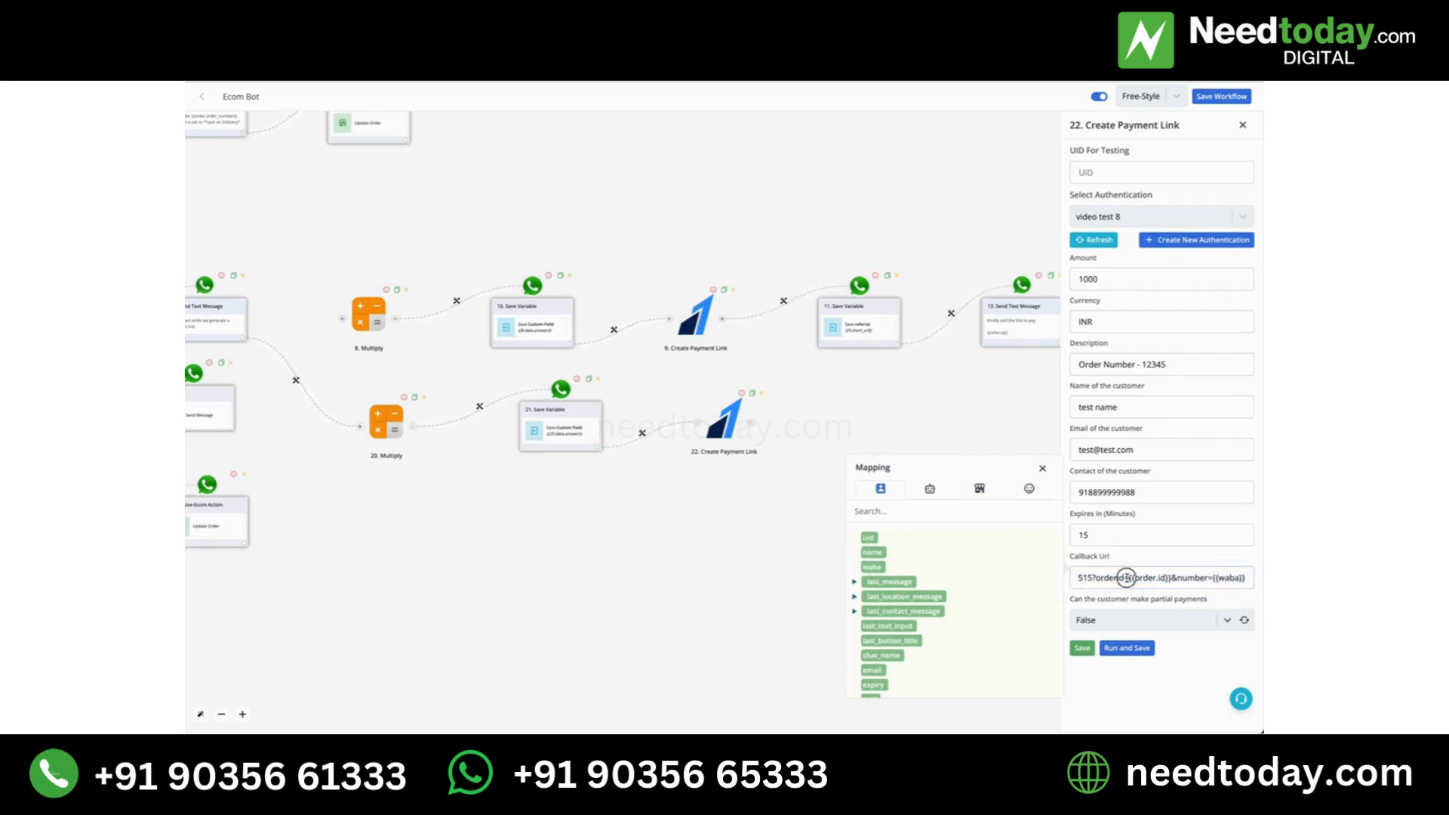
# Review the full callback URL, checking its orderid and number parameters against the available order variables
pyautogui.hotkey('ctrl', 'a')
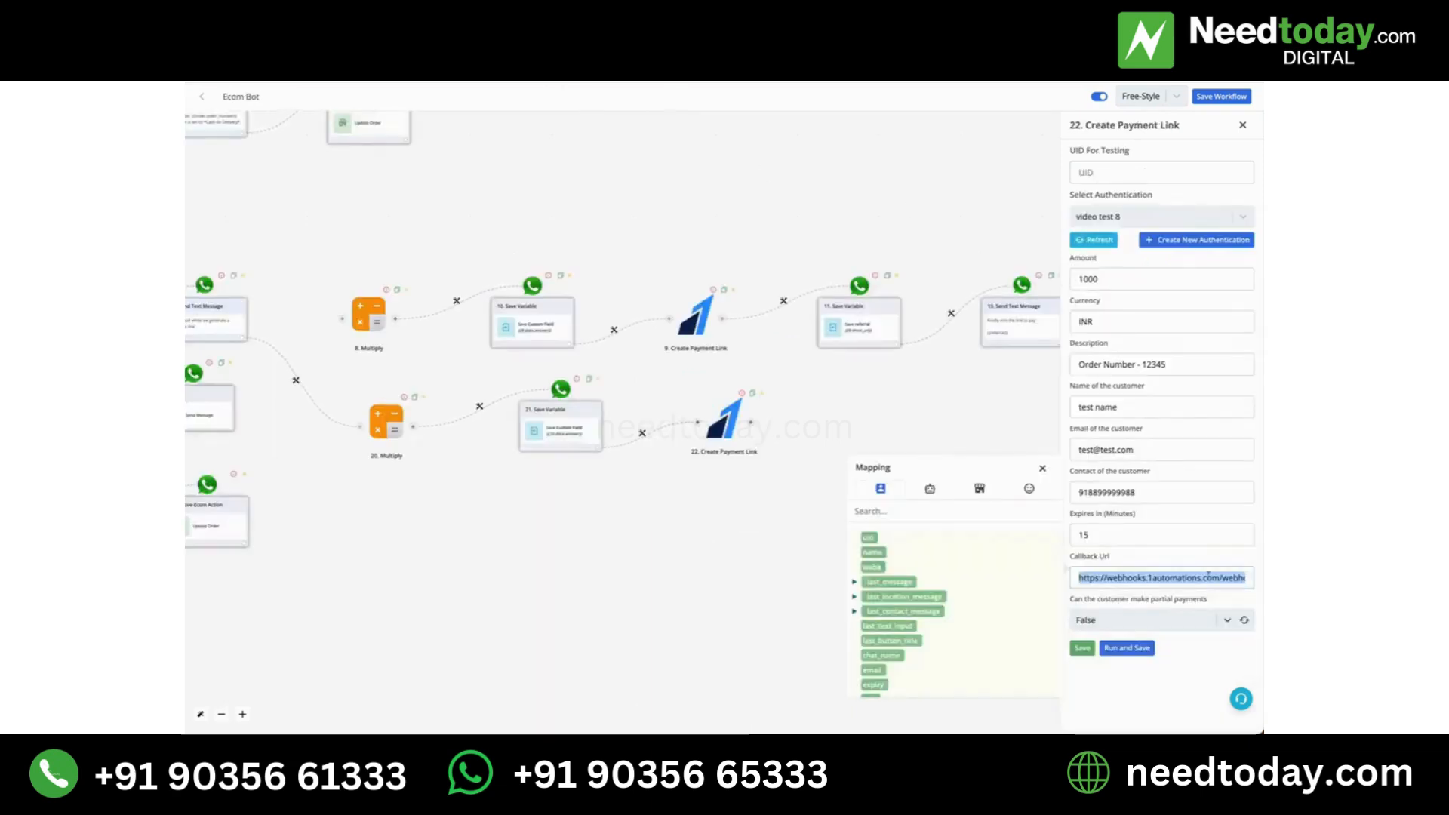
pyautogui.click(1200, 578)
pyautogui.press('End')
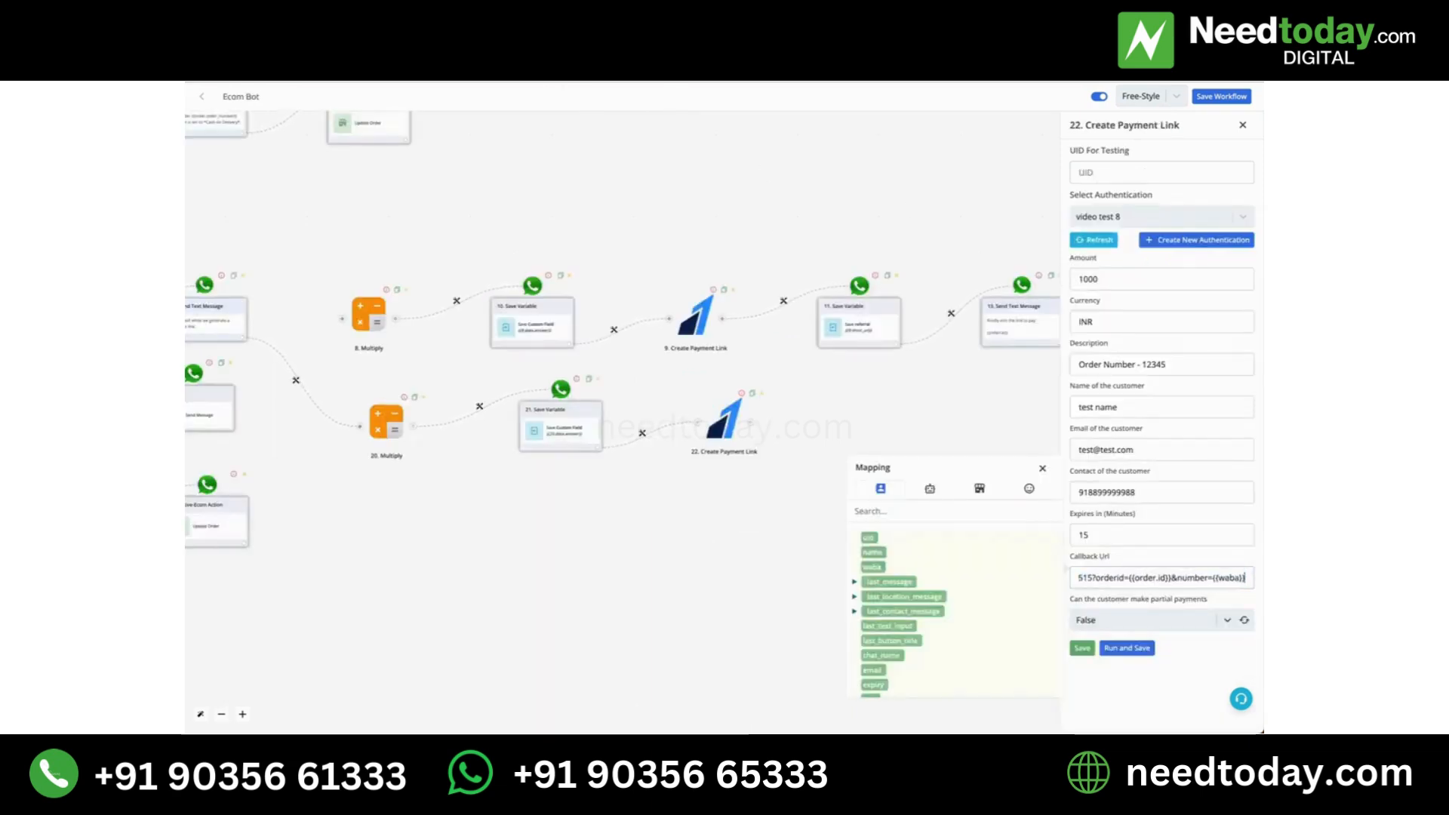
pyautogui.moveTo(1130, 578); pyautogui.dragTo(1159, 578)
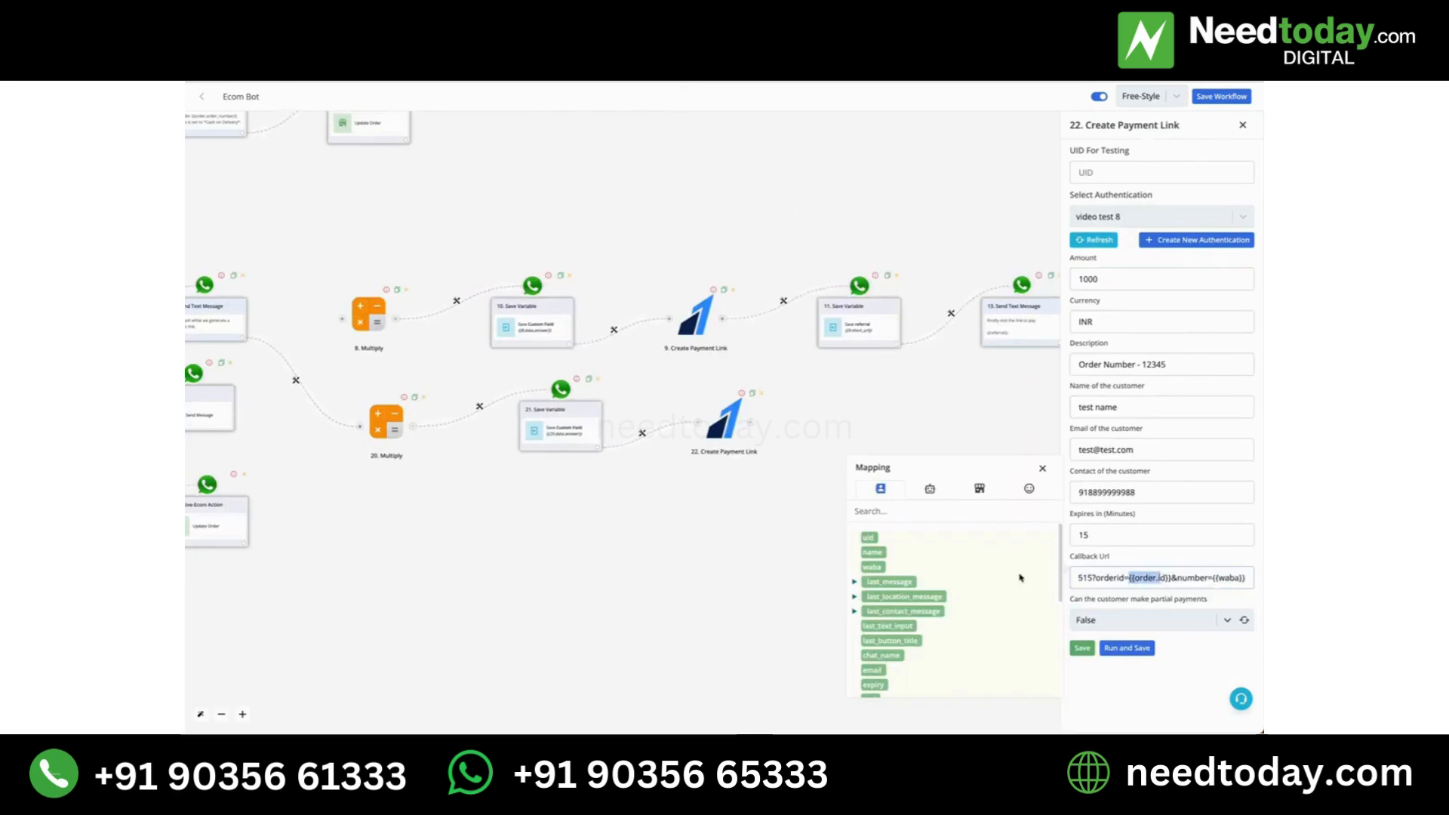
pyautogui.click(975, 495)
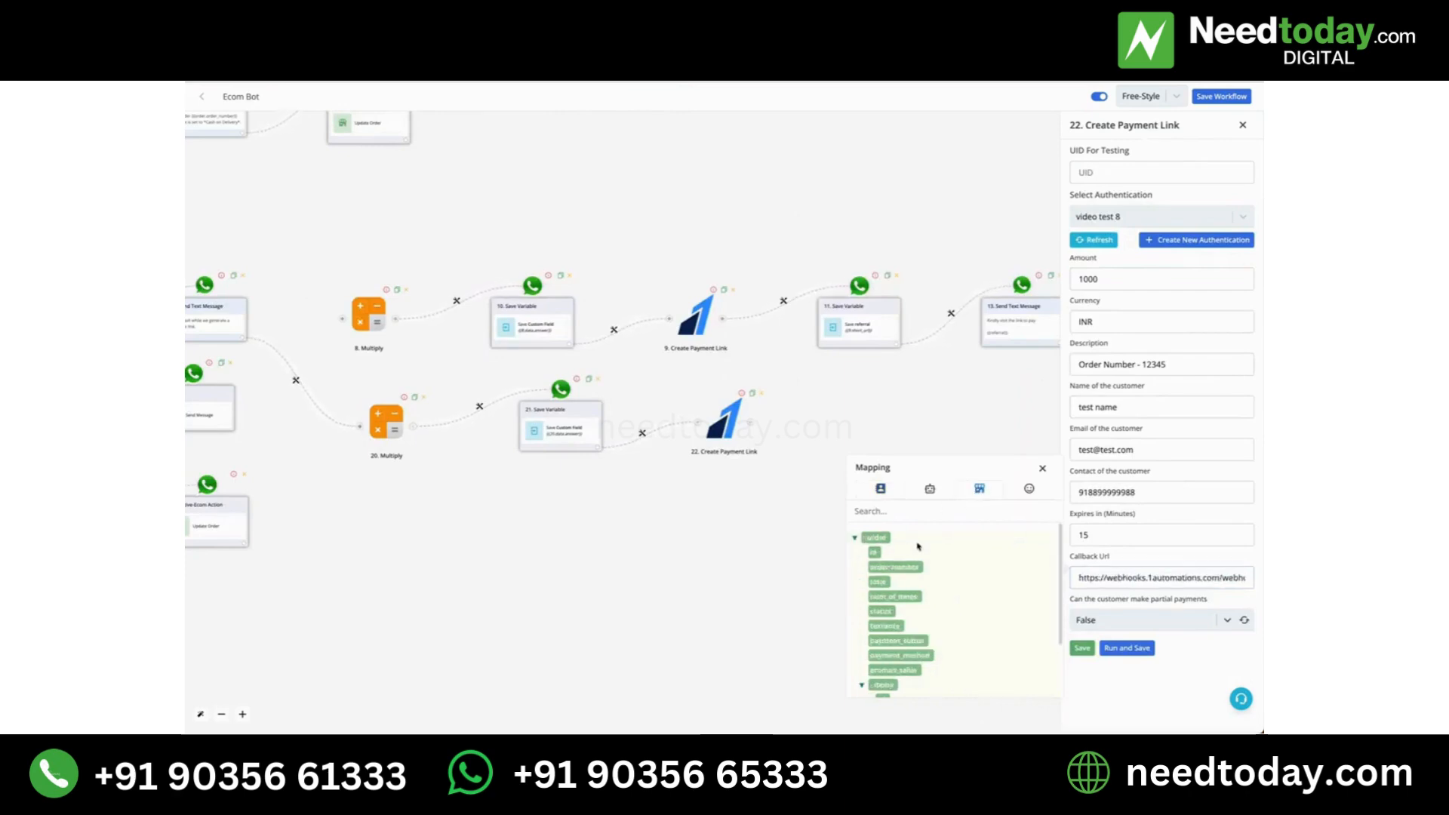
pyautogui.click(1226, 578)
pyautogui.press('End')
pyautogui.click(1205, 580)
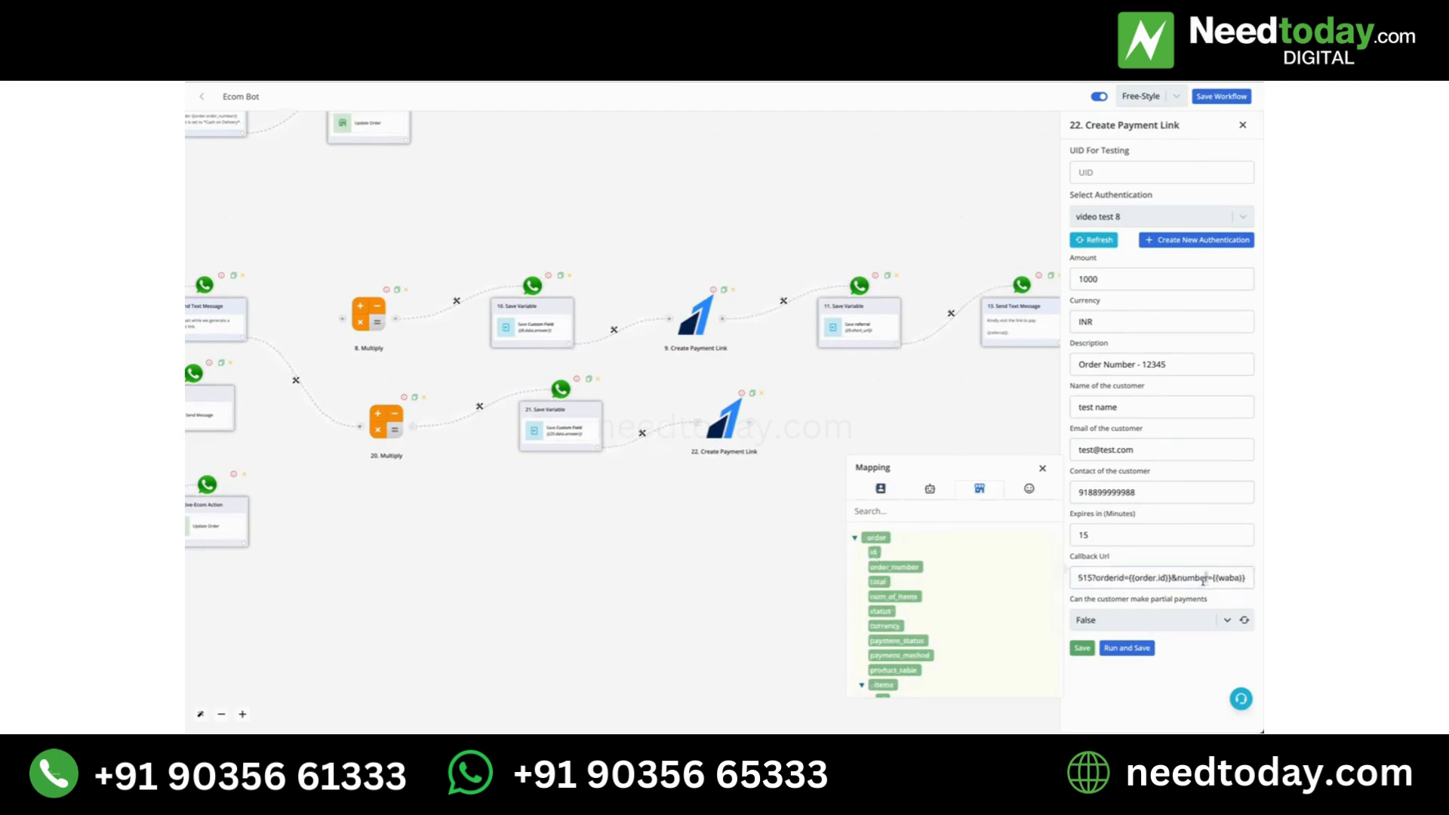
pyautogui.click(1232, 578)
pyautogui.hotkey('ctrl', 'a')
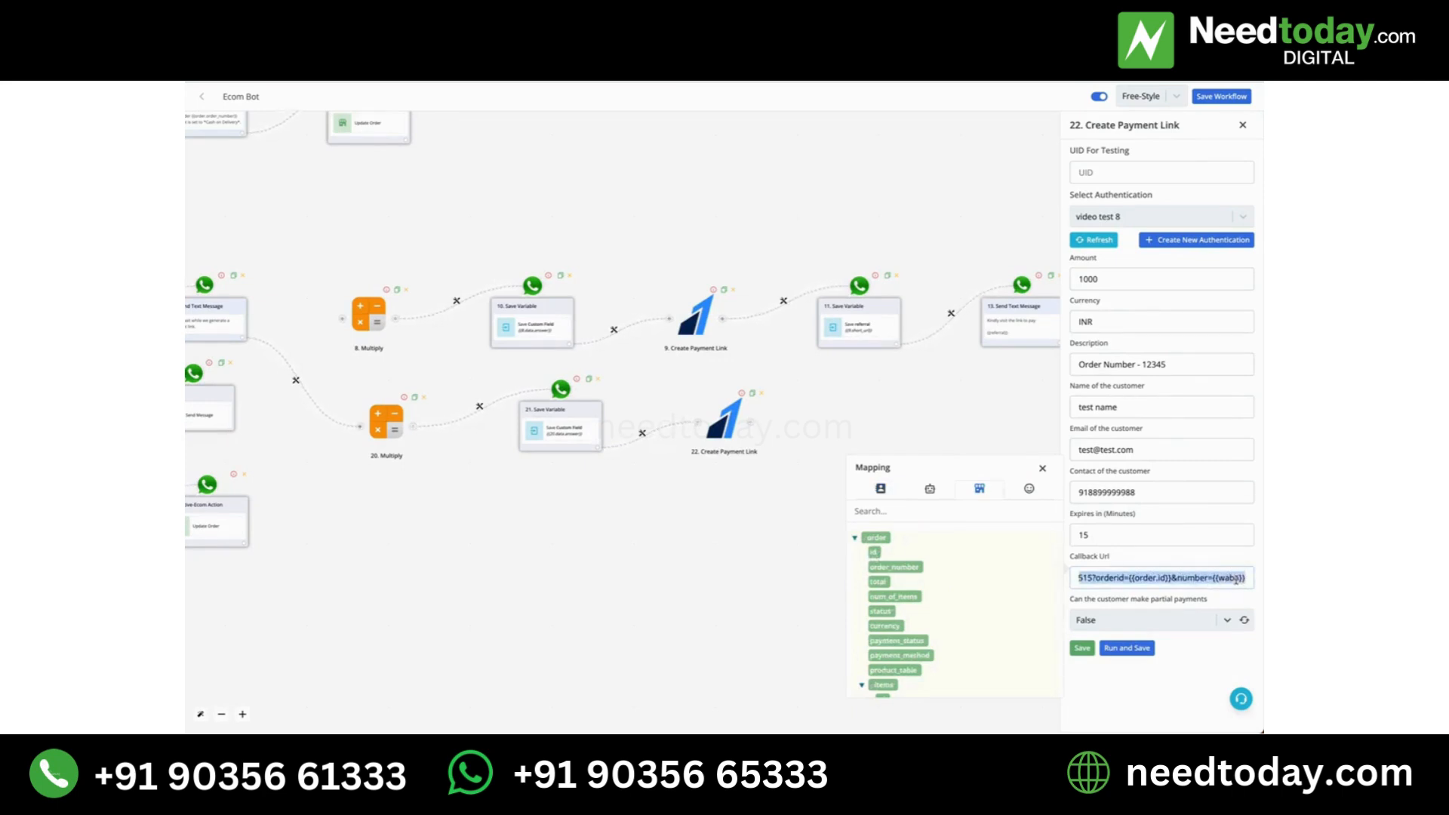
# Run and save the Create Payment Link action, and examine the captured response for the short_url field
pyautogui.click(1138, 648)
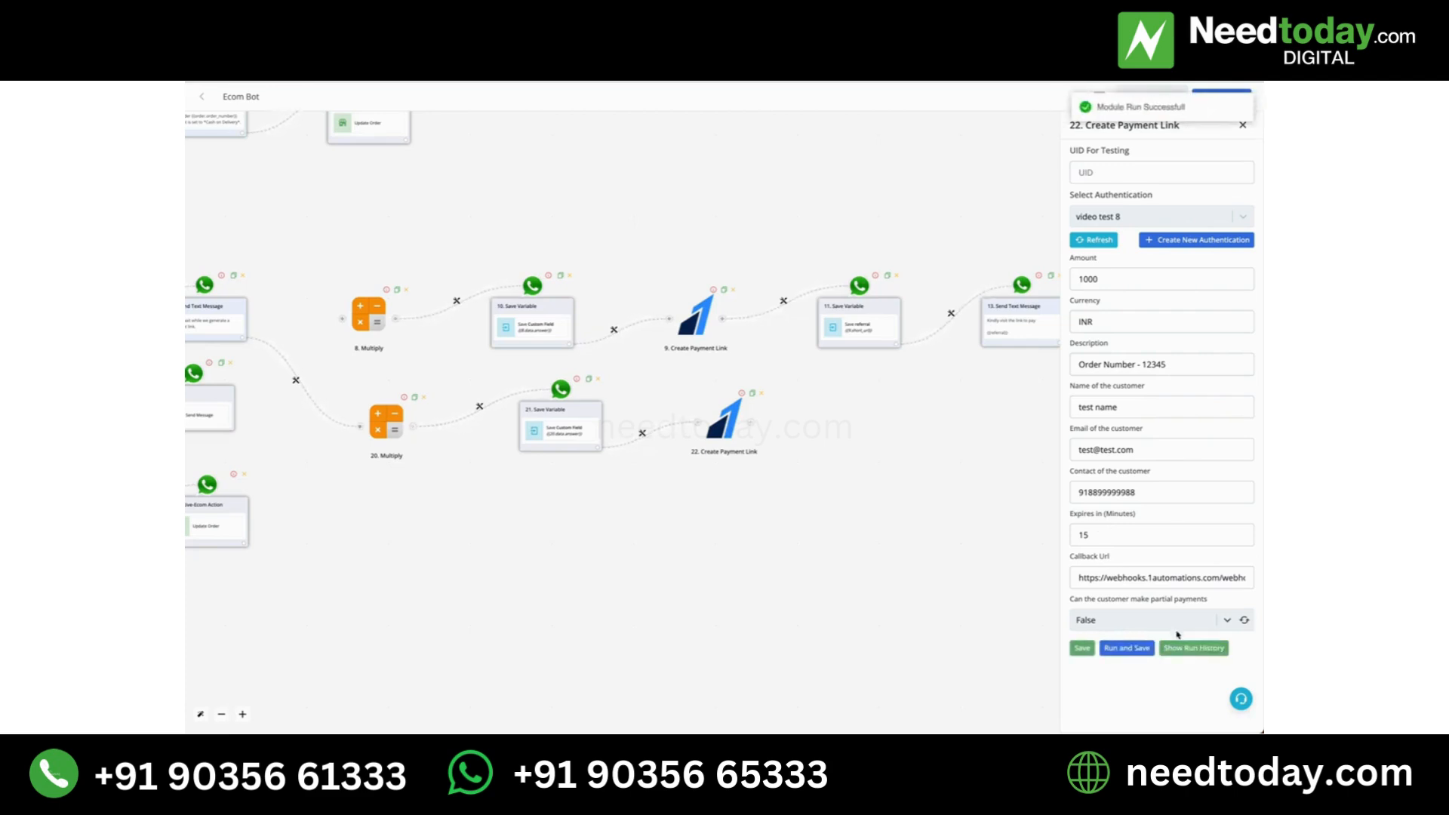
pyautogui.click(849, 607)
pyautogui.click(856, 639)
pyautogui.scroll(-5, 952, 645)
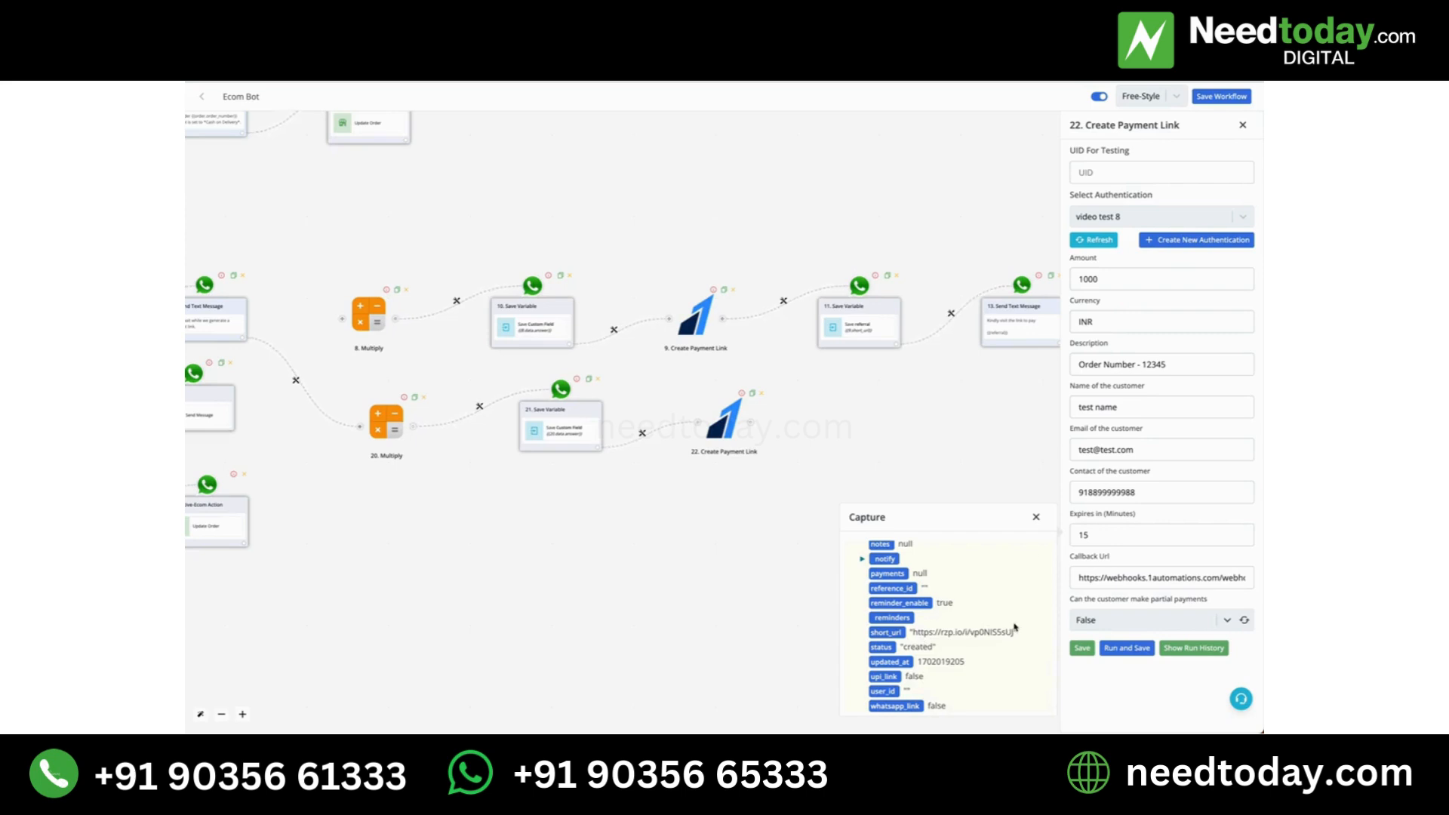
pyautogui.click(1036, 517)
# Replace the test amount with the {{custom_field}} variable
pyautogui.click(1071, 280)
pyautogui.hotkey('ctrl', 'a')
pyautogui.press('BackSpace')
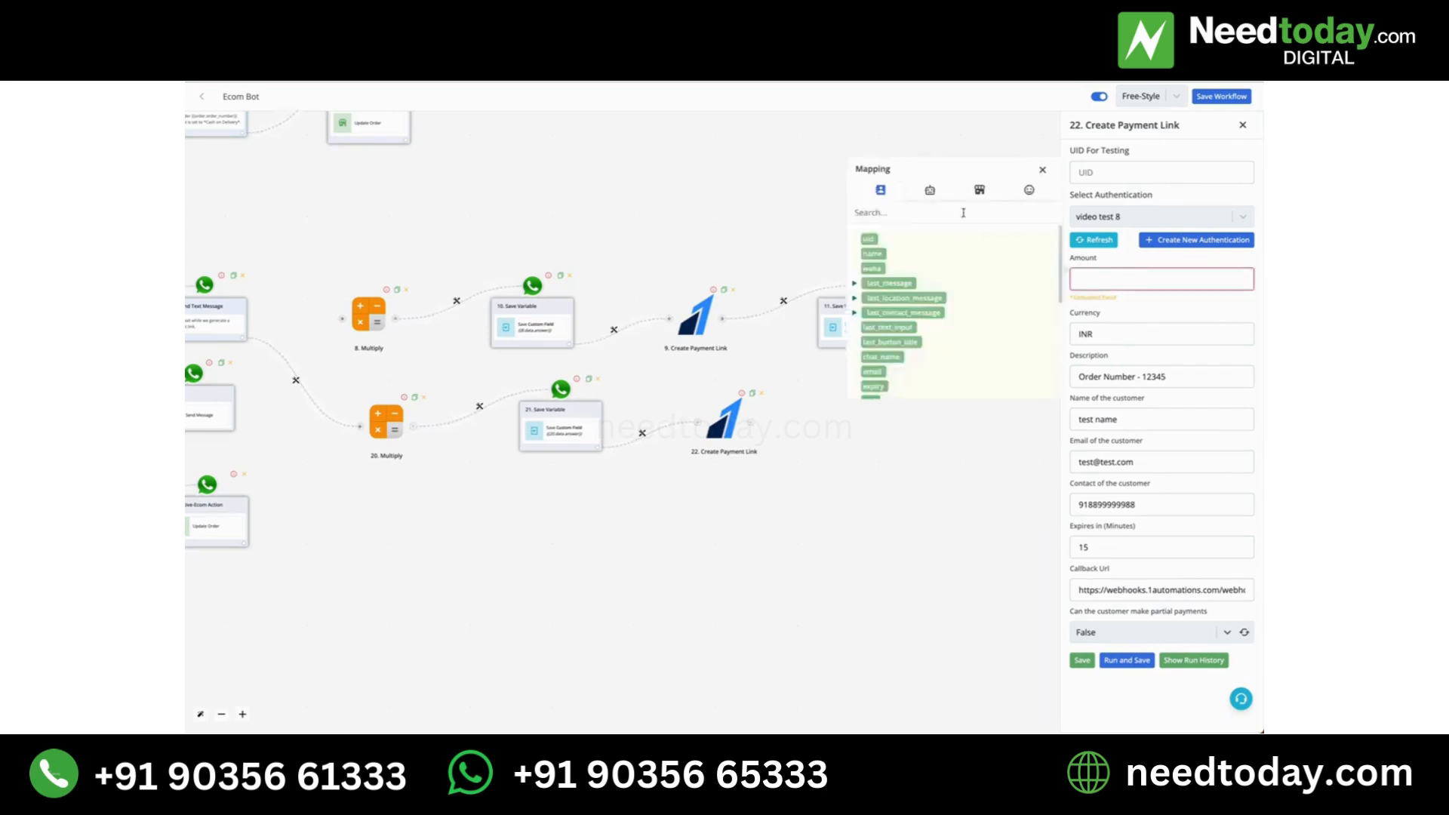
pyautogui.click(933, 216)
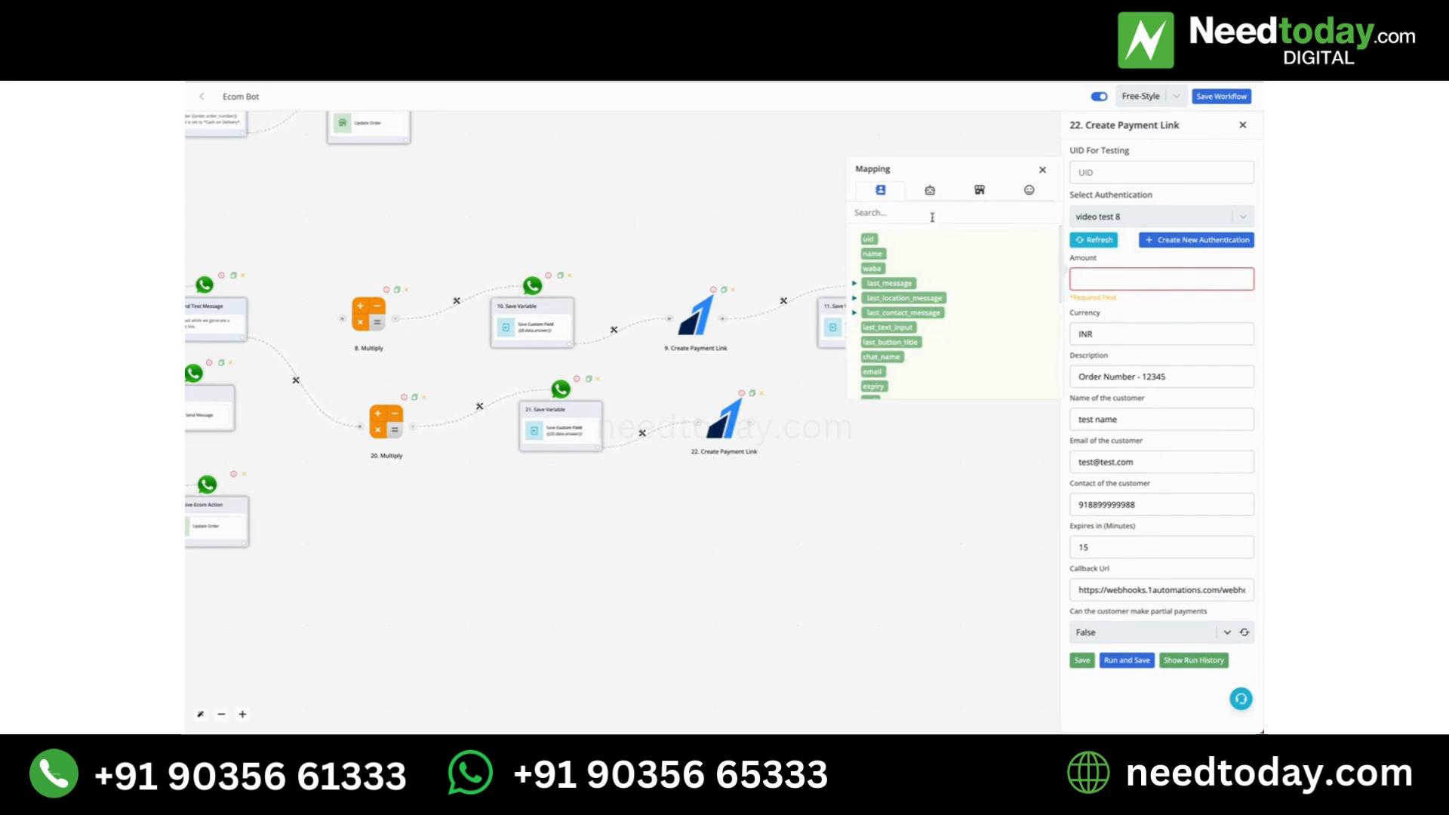
pyautogui.write('cus')
pyautogui.click(904, 241)
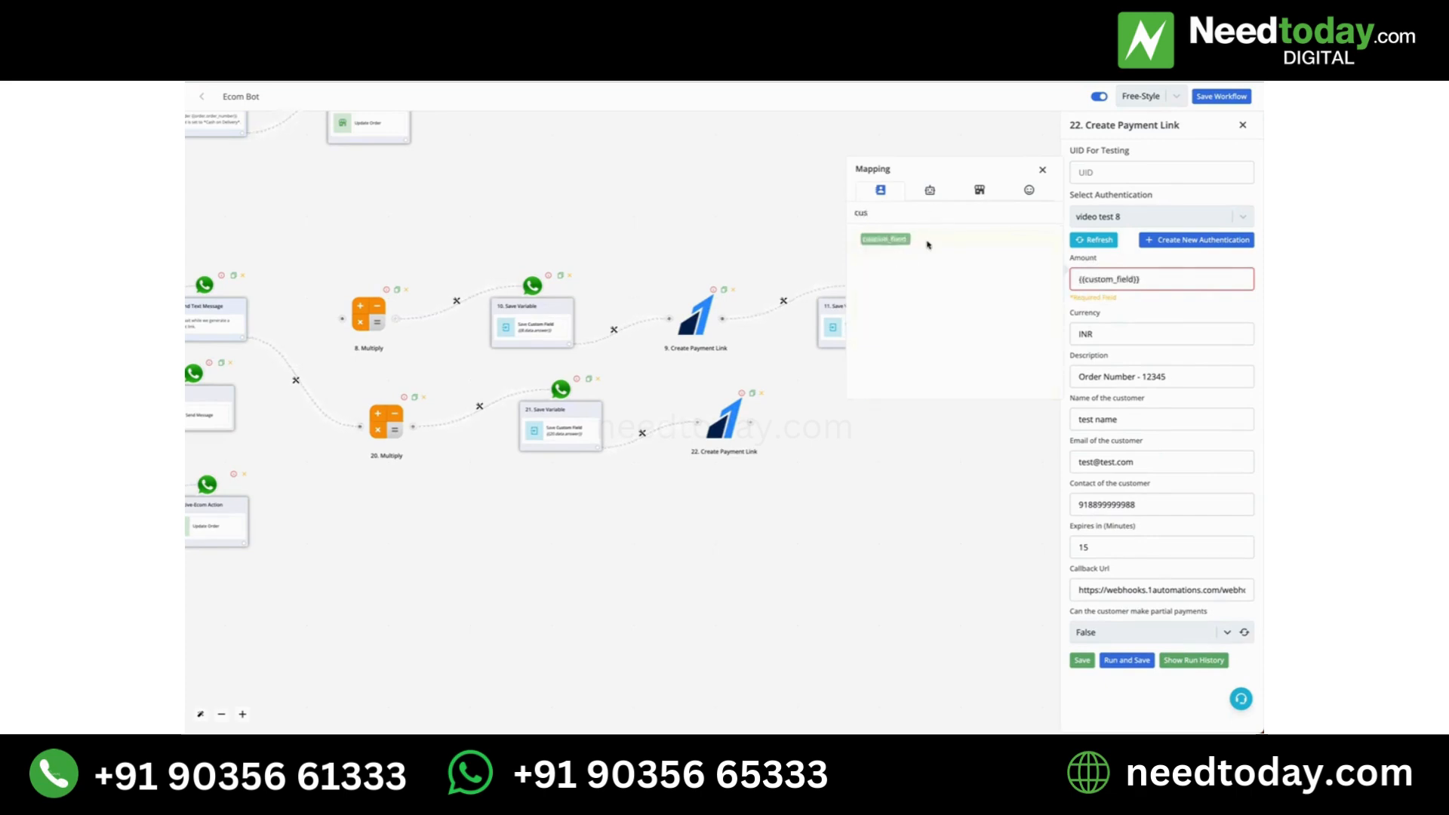
# Map the currency to {{order.currency}} and replace the sample order number in the description with {{order.order_number}}
pyautogui.click(1108, 328)
pyautogui.press('BackSpace')
pyautogui.press('BackSpace')
pyautogui.press('BackSpace')
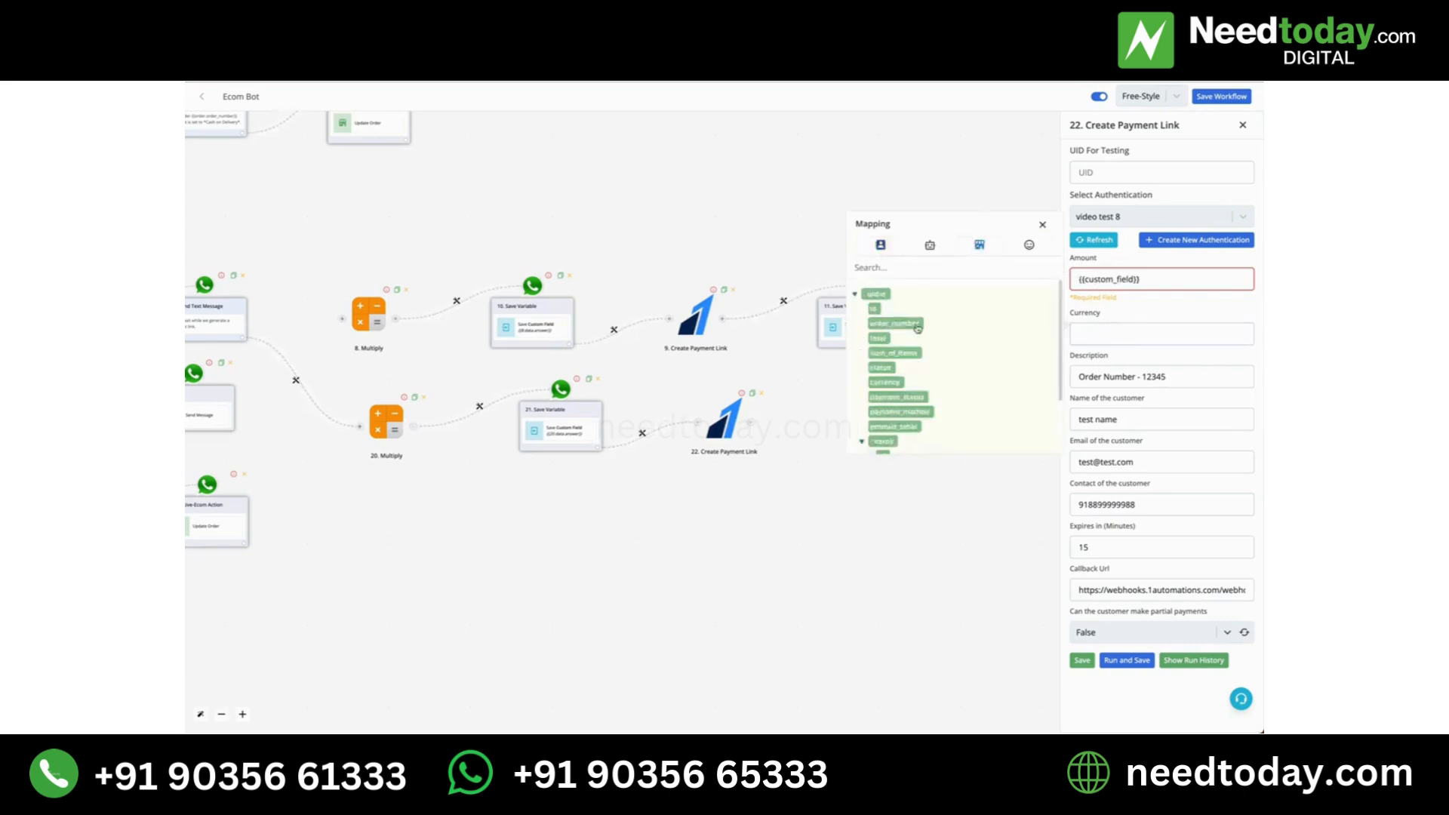
pyautogui.click(891, 383)
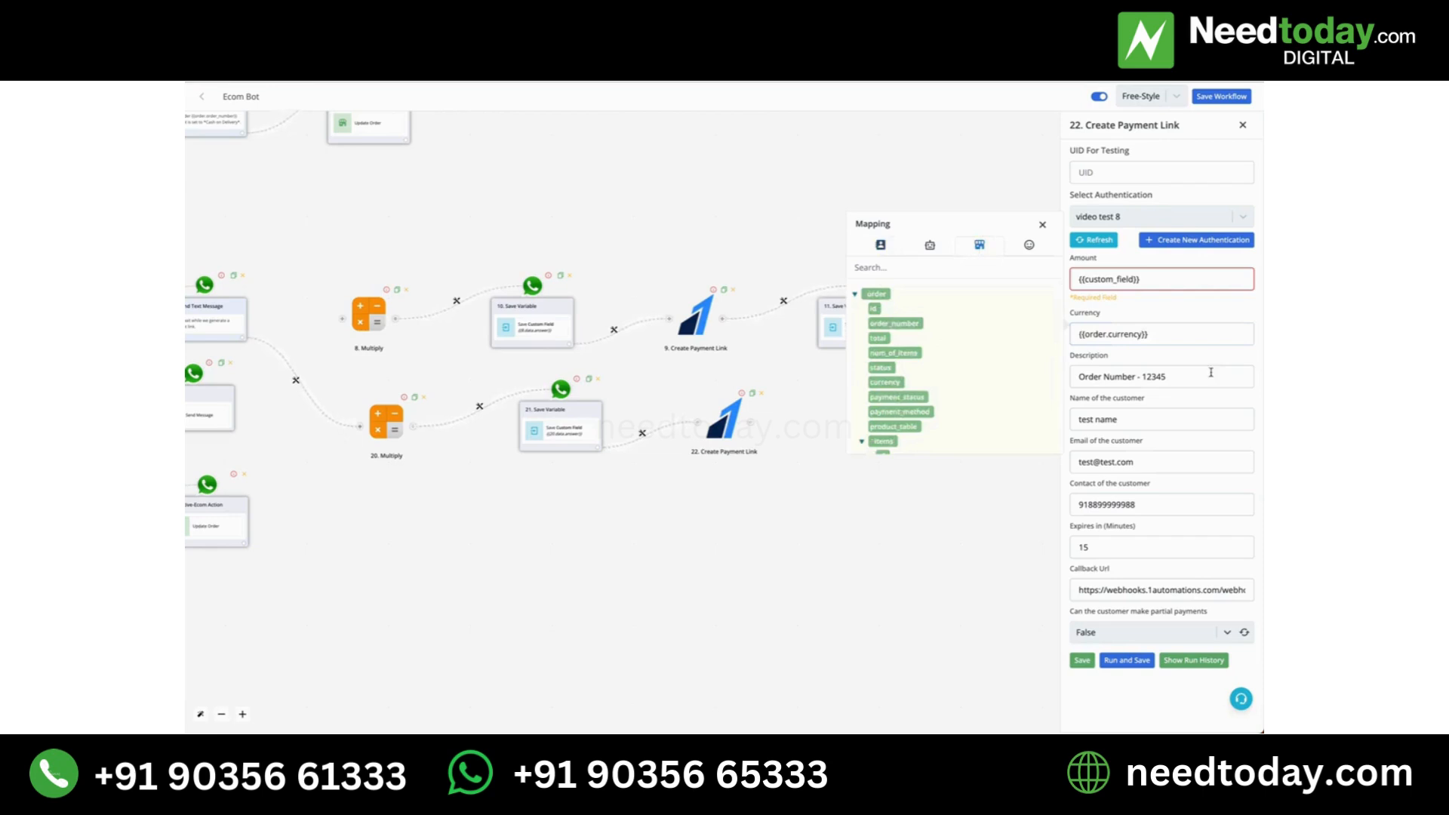
pyautogui.doubleClick(1153, 377)
pyautogui.press('BackSpace')
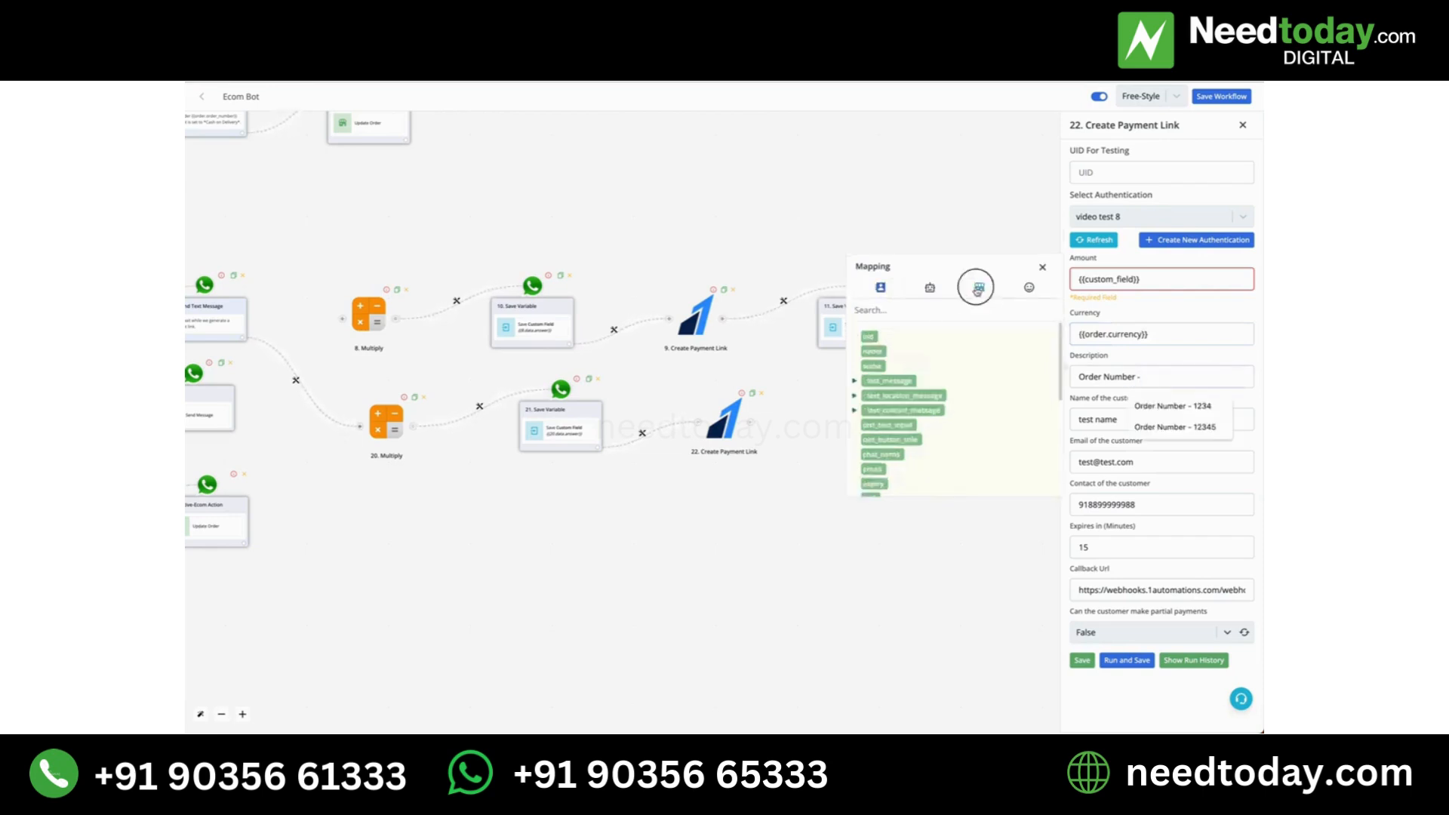
pyautogui.click(894, 368)
# Map the customer's name to the {{name}} variable and re-enter the test email address
pyautogui.tripleClick(1124, 419)
pyautogui.press('BackSpace')
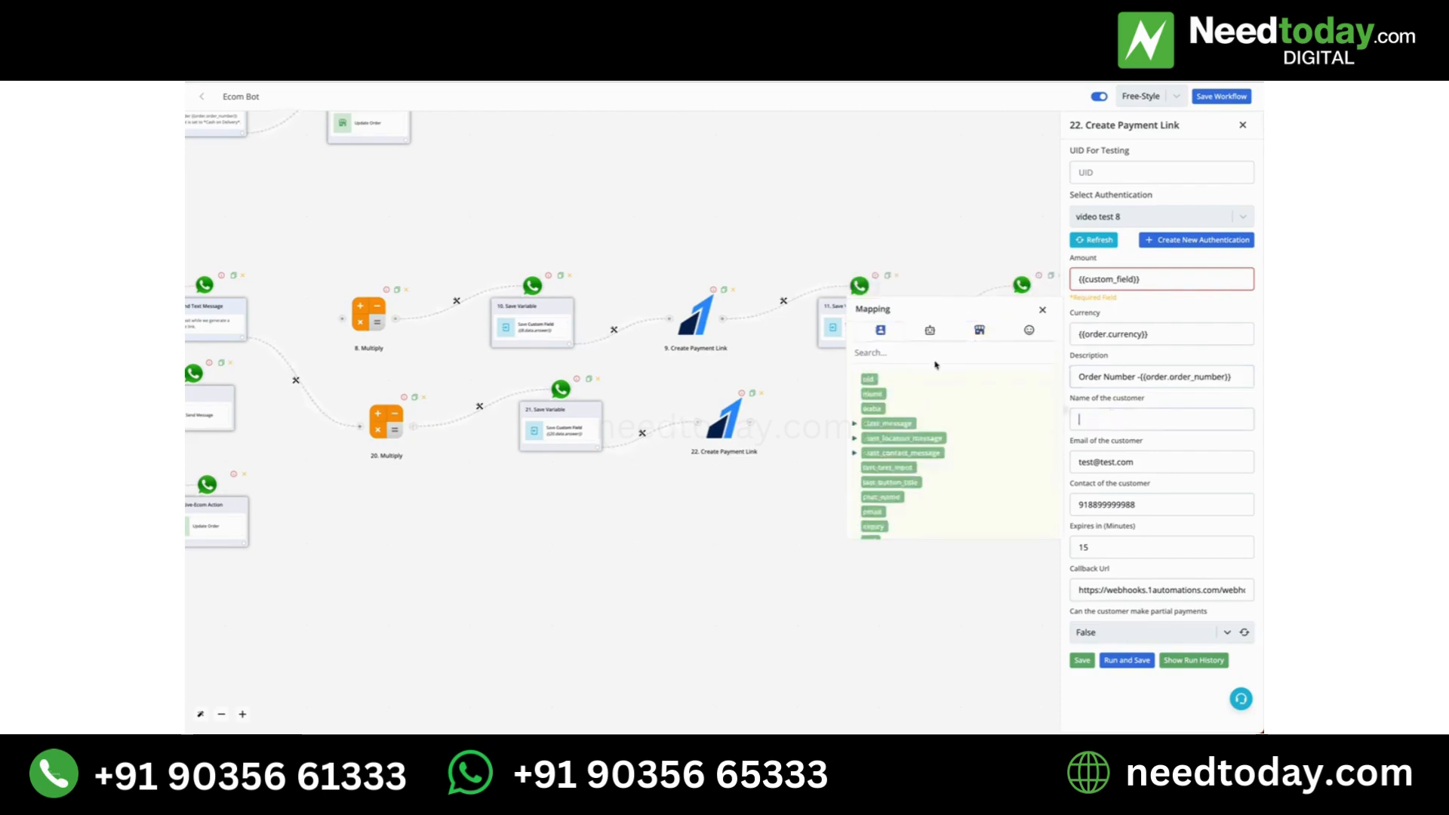
pyautogui.click(876, 398)
pyautogui.tripleClick(1106, 462)
pyautogui.press('BackSpace')
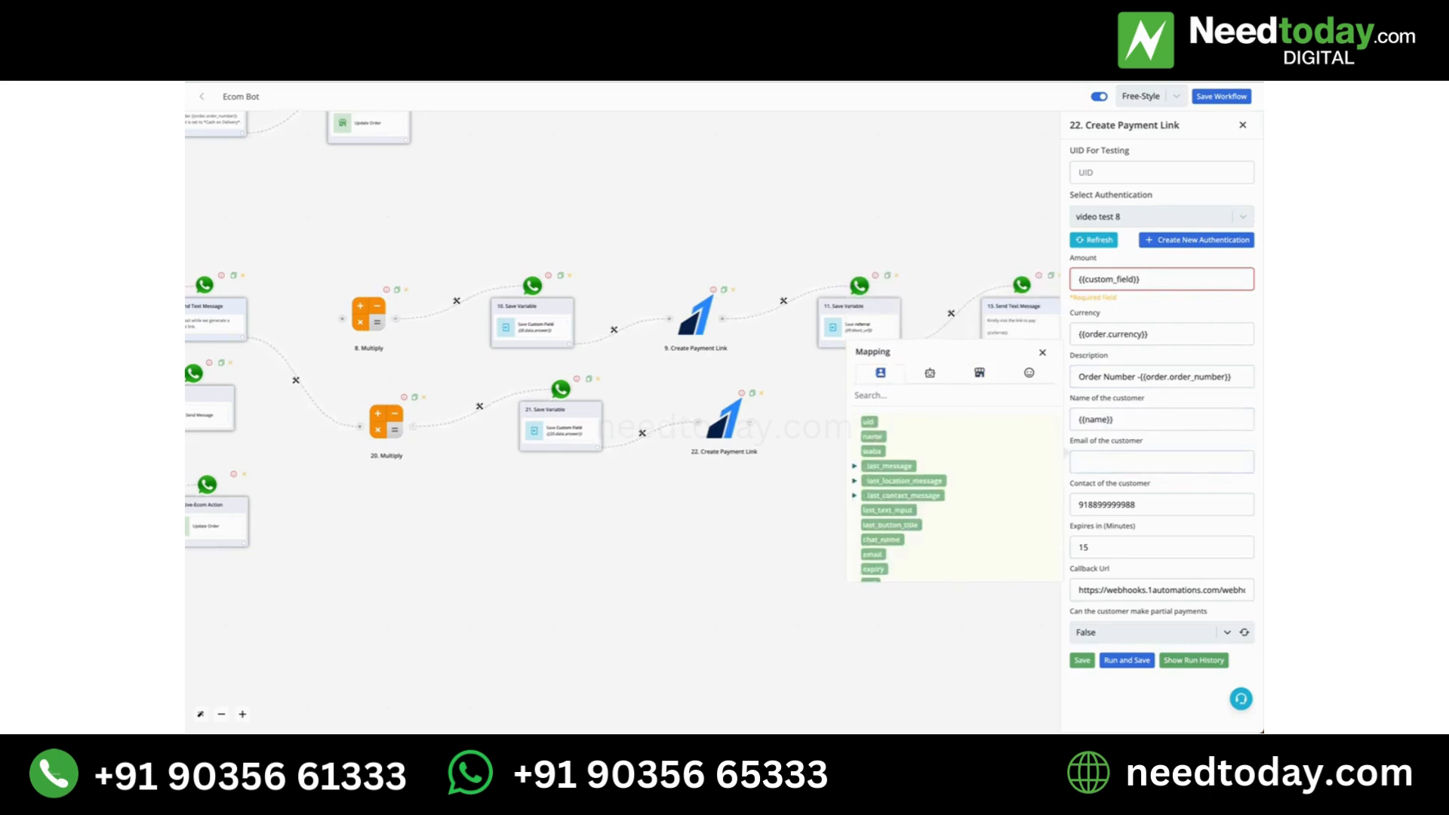
pyautogui.write('test')
pyautogui.click(1198, 490)
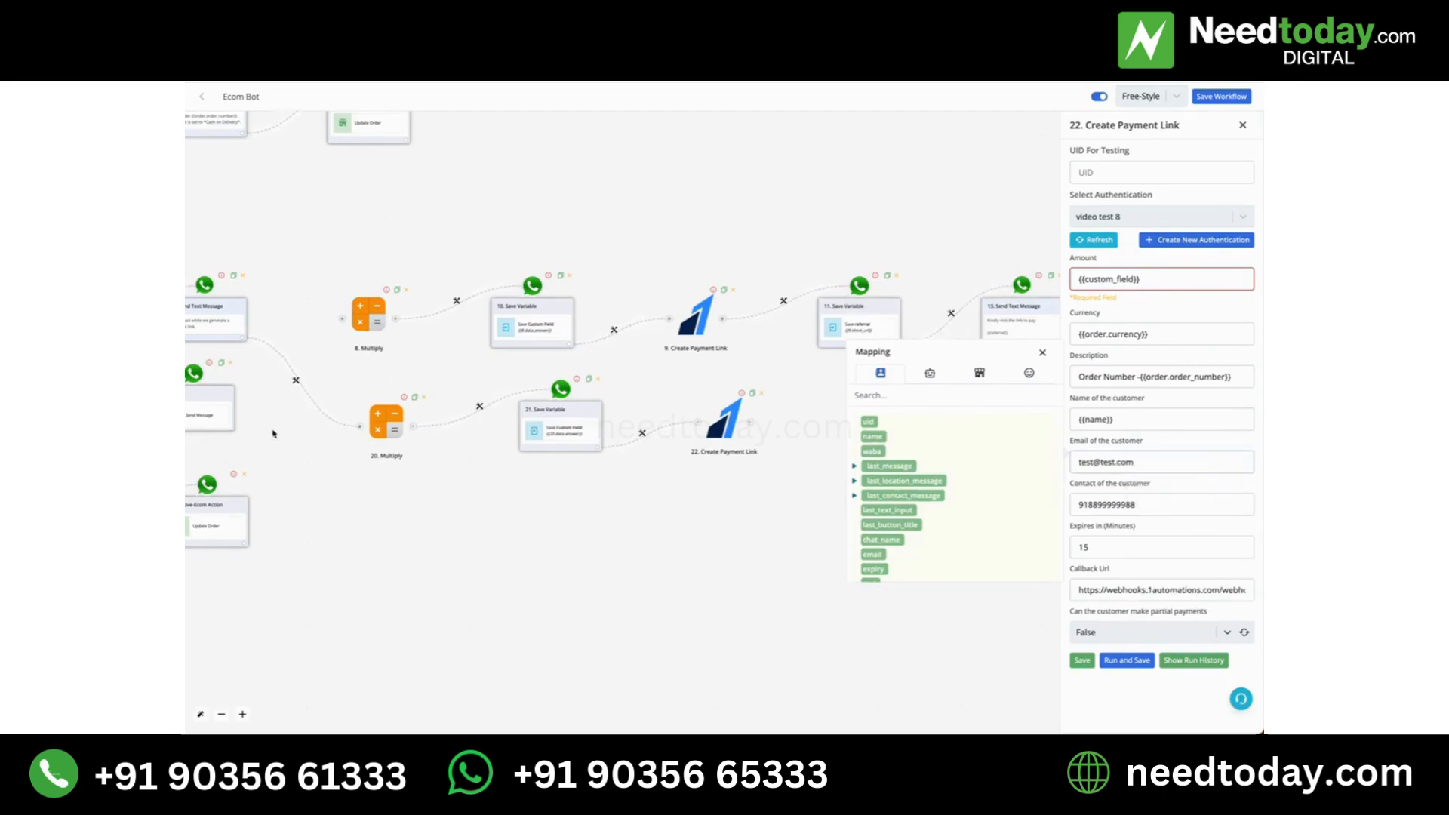
# Replace the test contact number of the customer with the {{waba}} variable
pyautogui.doubleClick(1131, 506)
pyautogui.press('BackSpace')
pyautogui.click(874, 492)
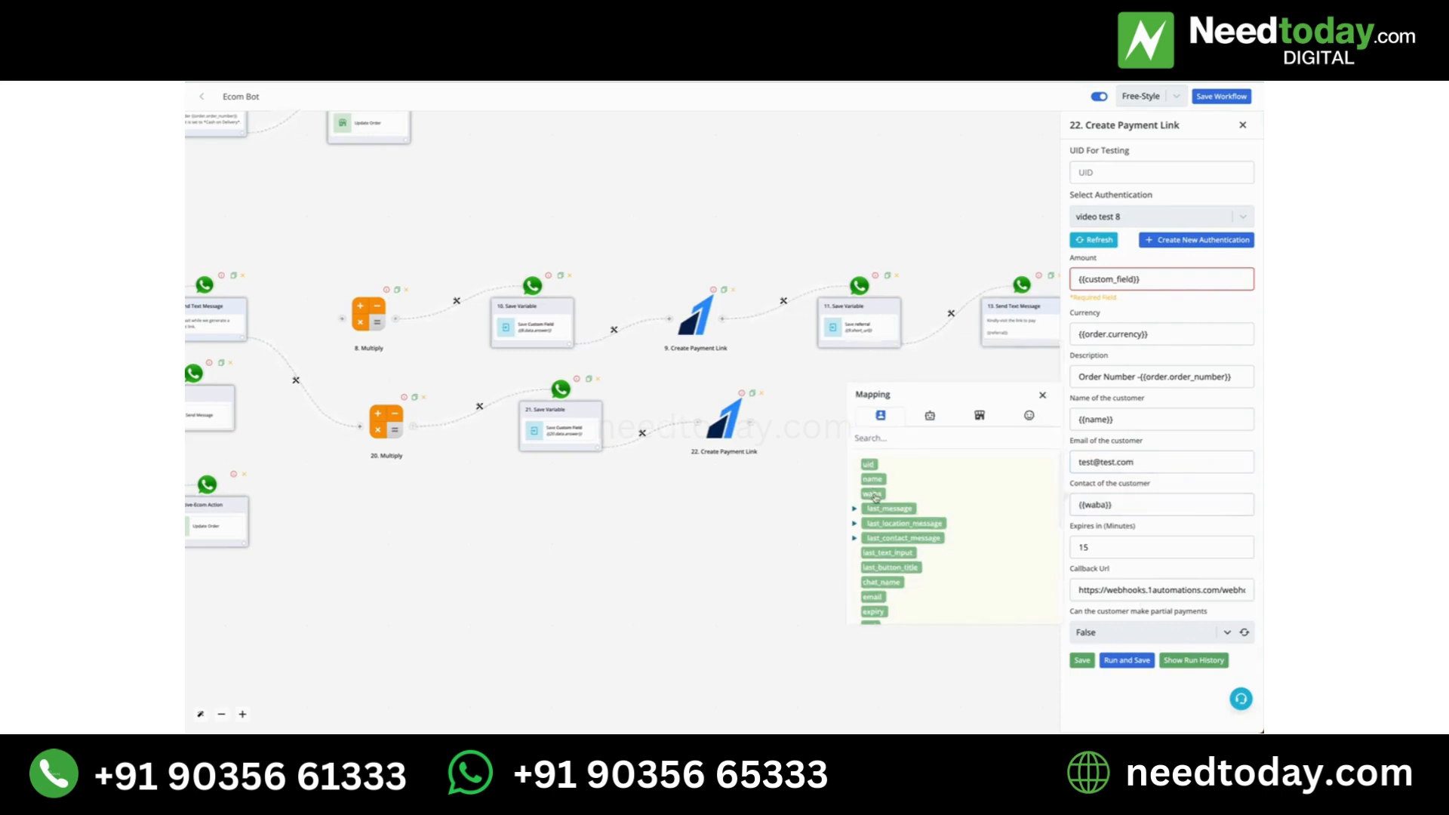
# Replace the payment link's callback URL with the copied webhook URL ending in orderid={{order.id}}&number={{waba}} and review both variables
pyautogui.tripleClick(1217, 589)
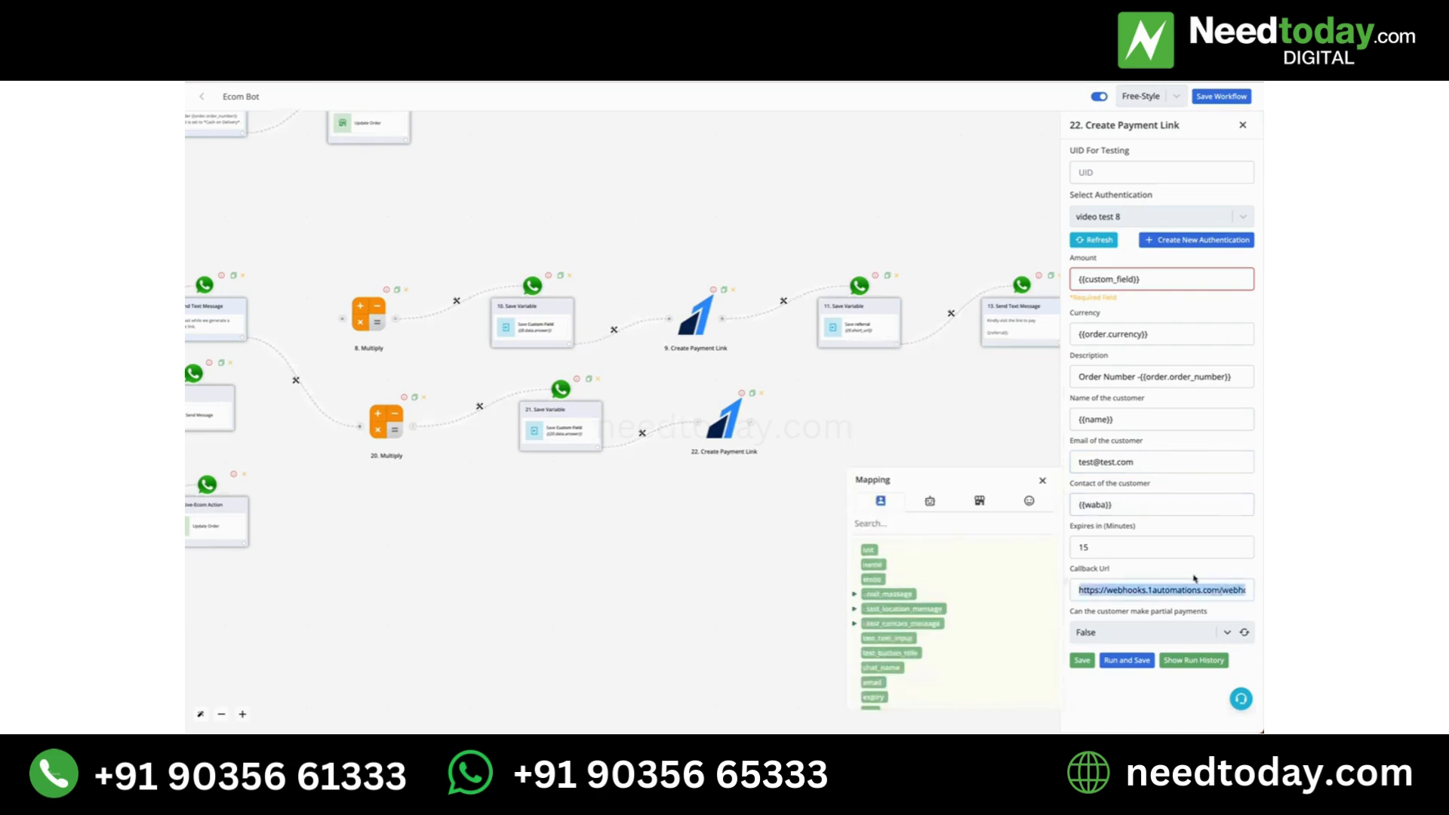
pyautogui.hotkey('ctrl', 'v')
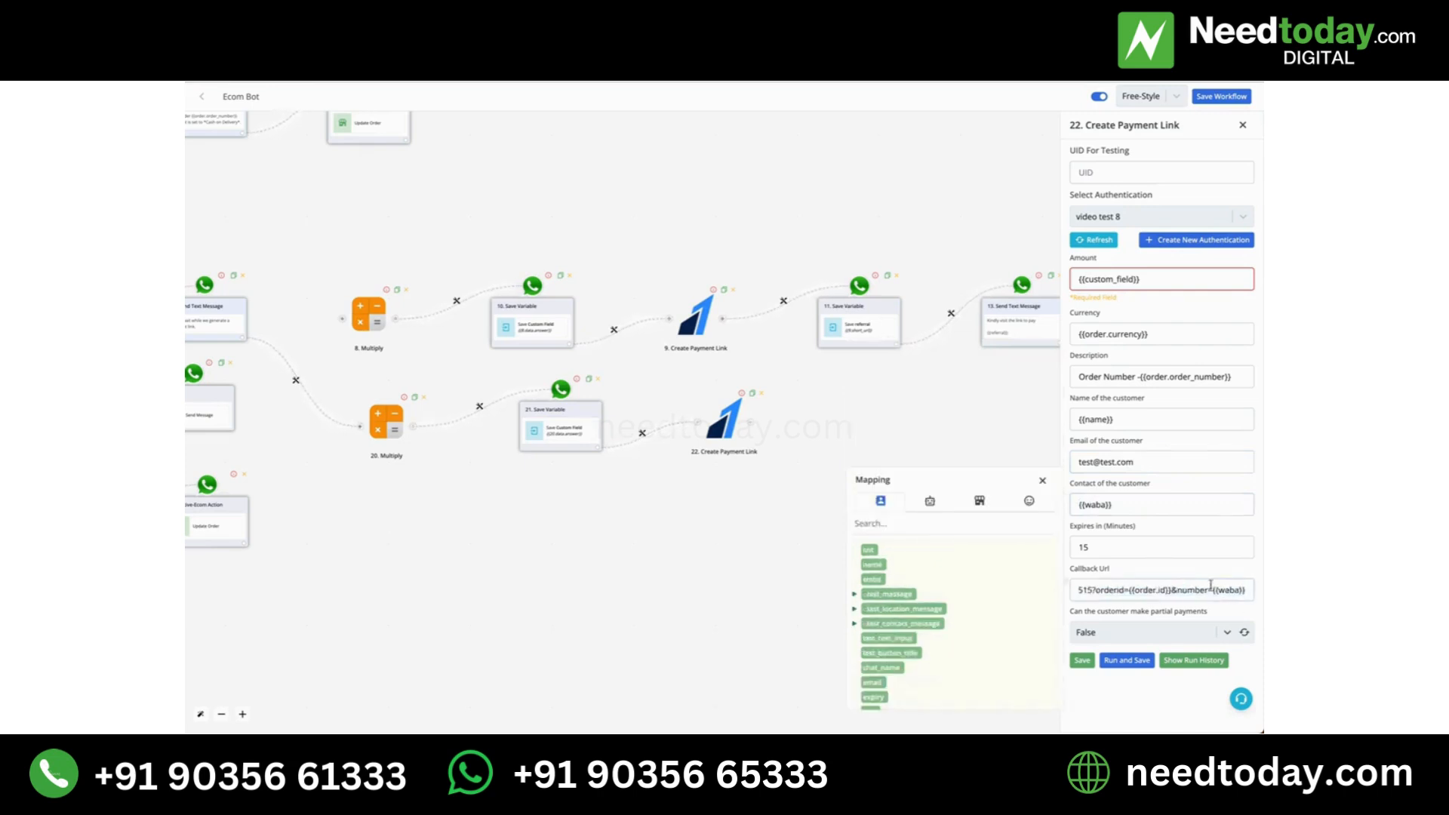
pyautogui.moveTo(1213, 591); pyautogui.dragTo(1247, 594)
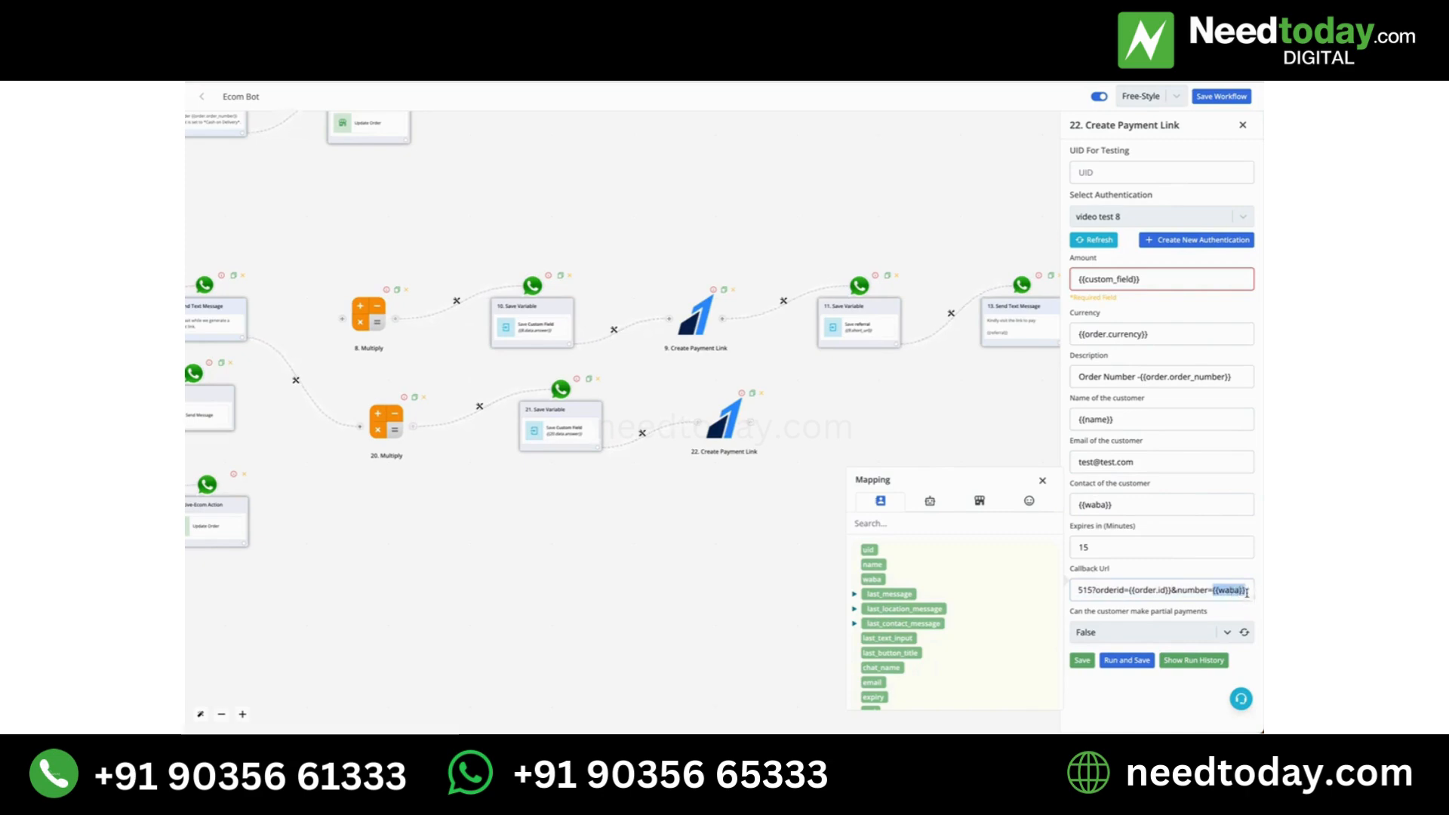
pyautogui.moveTo(1129, 594); pyautogui.dragTo(1172, 594)
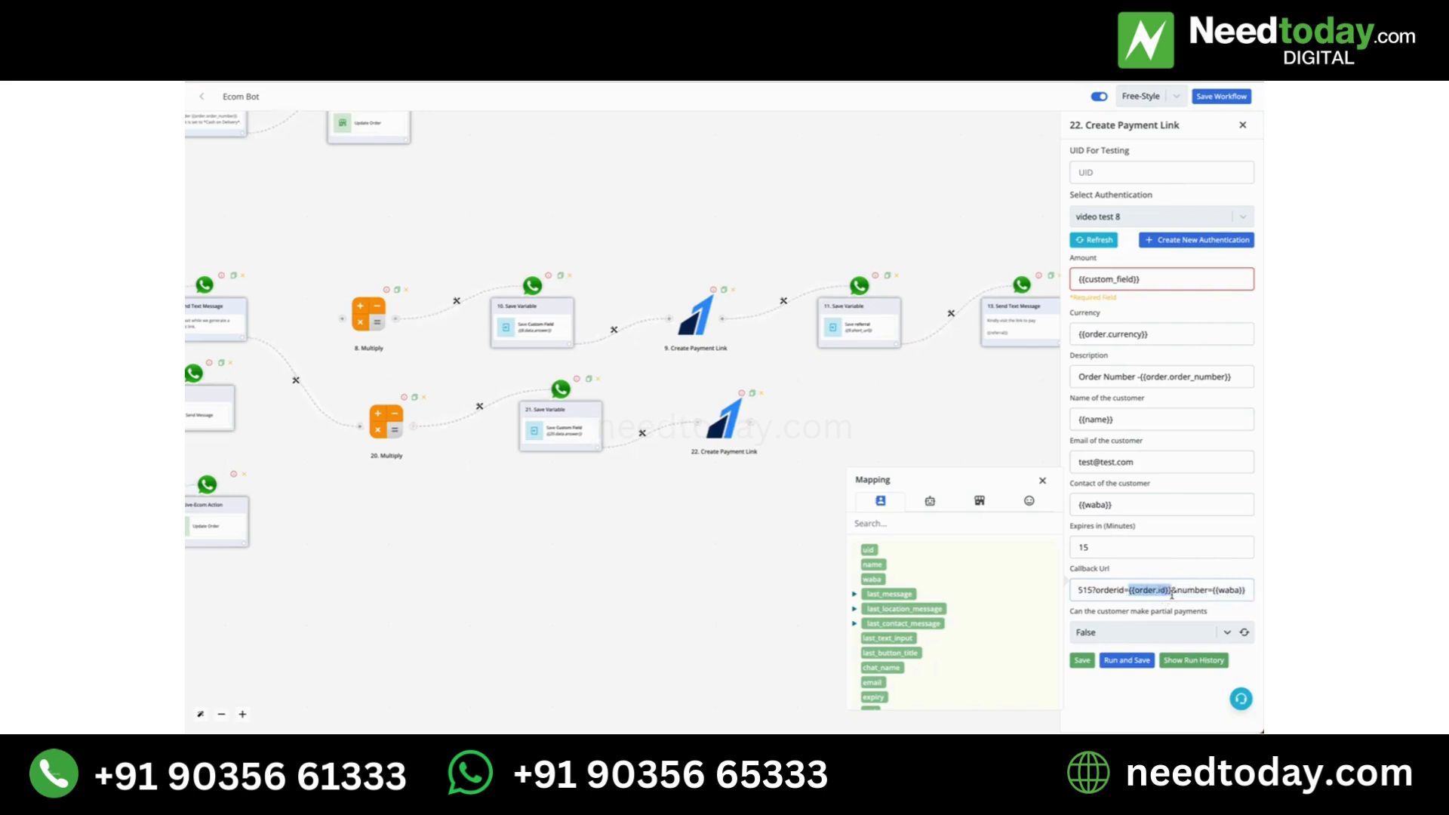
pyautogui.moveTo(1214, 591); pyautogui.dragTo(1235, 591)
pyautogui.write('9')
pyautogui.hotkey('ctrl', 'z')
# Check the {{order.id}} variable in the callback URL and save the Create Payment Link action
pyautogui.click(1205, 588)
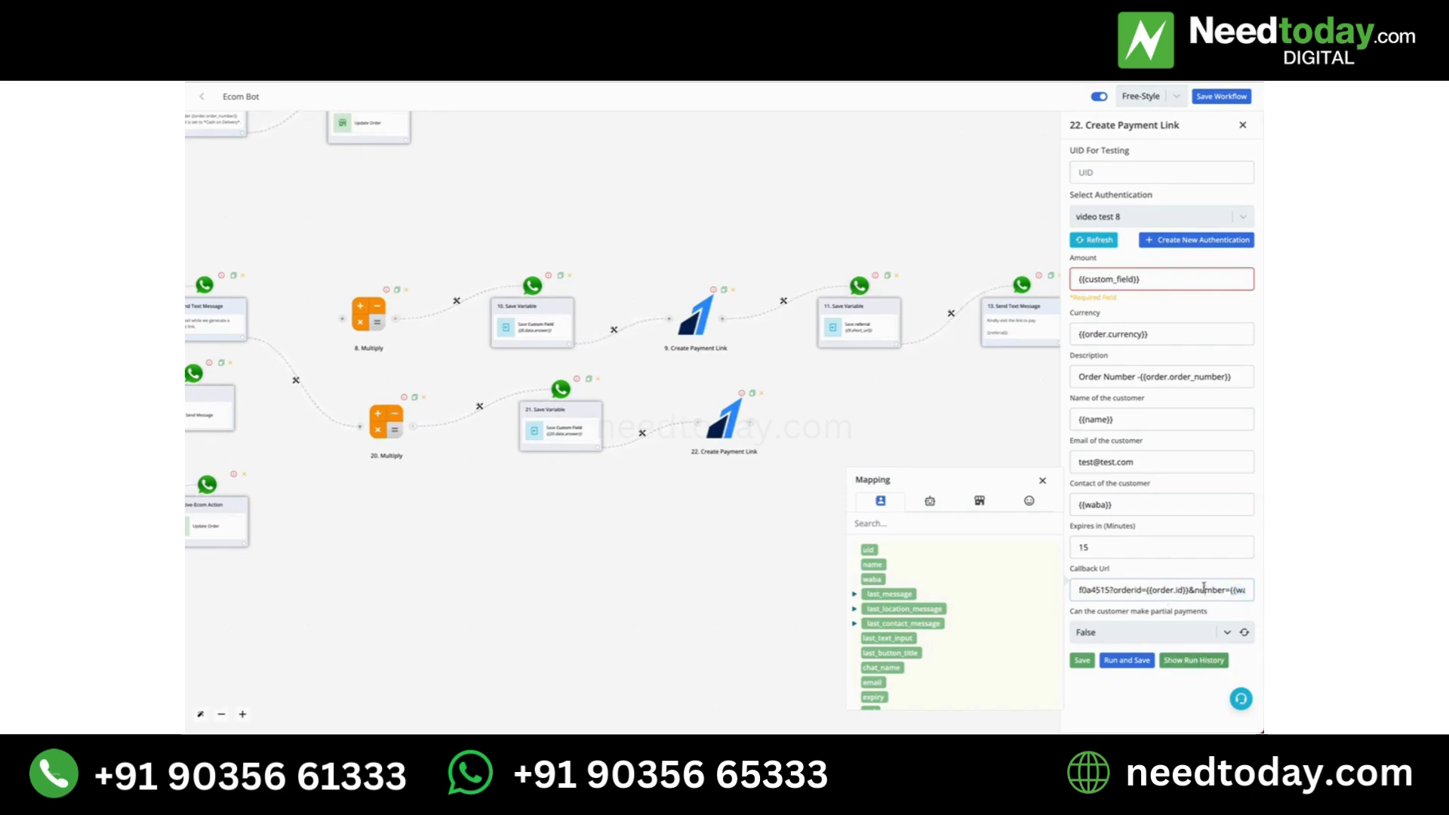
pyautogui.moveTo(1146, 589); pyautogui.dragTo(1189, 589)
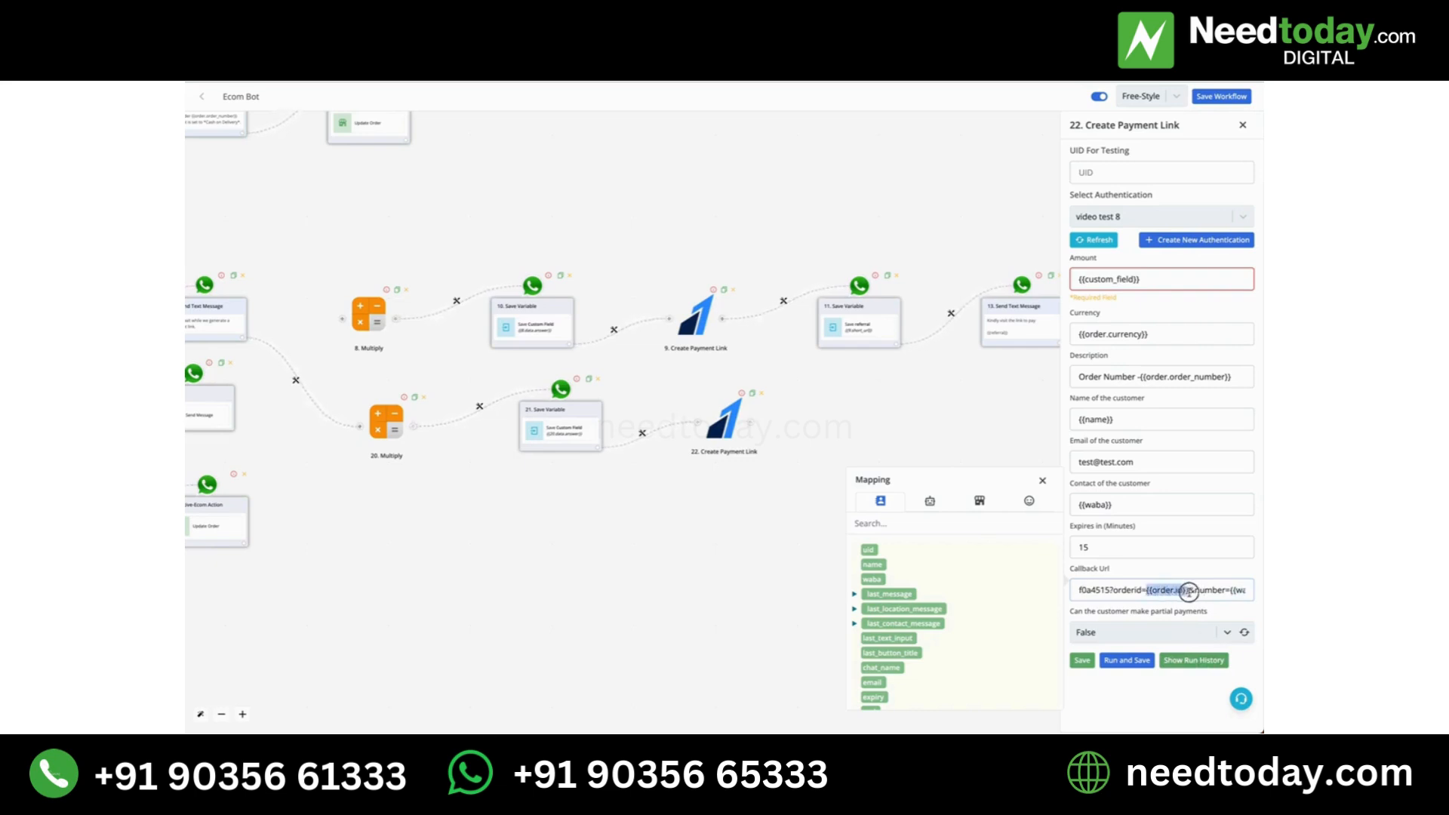
pyautogui.click(1137, 591)
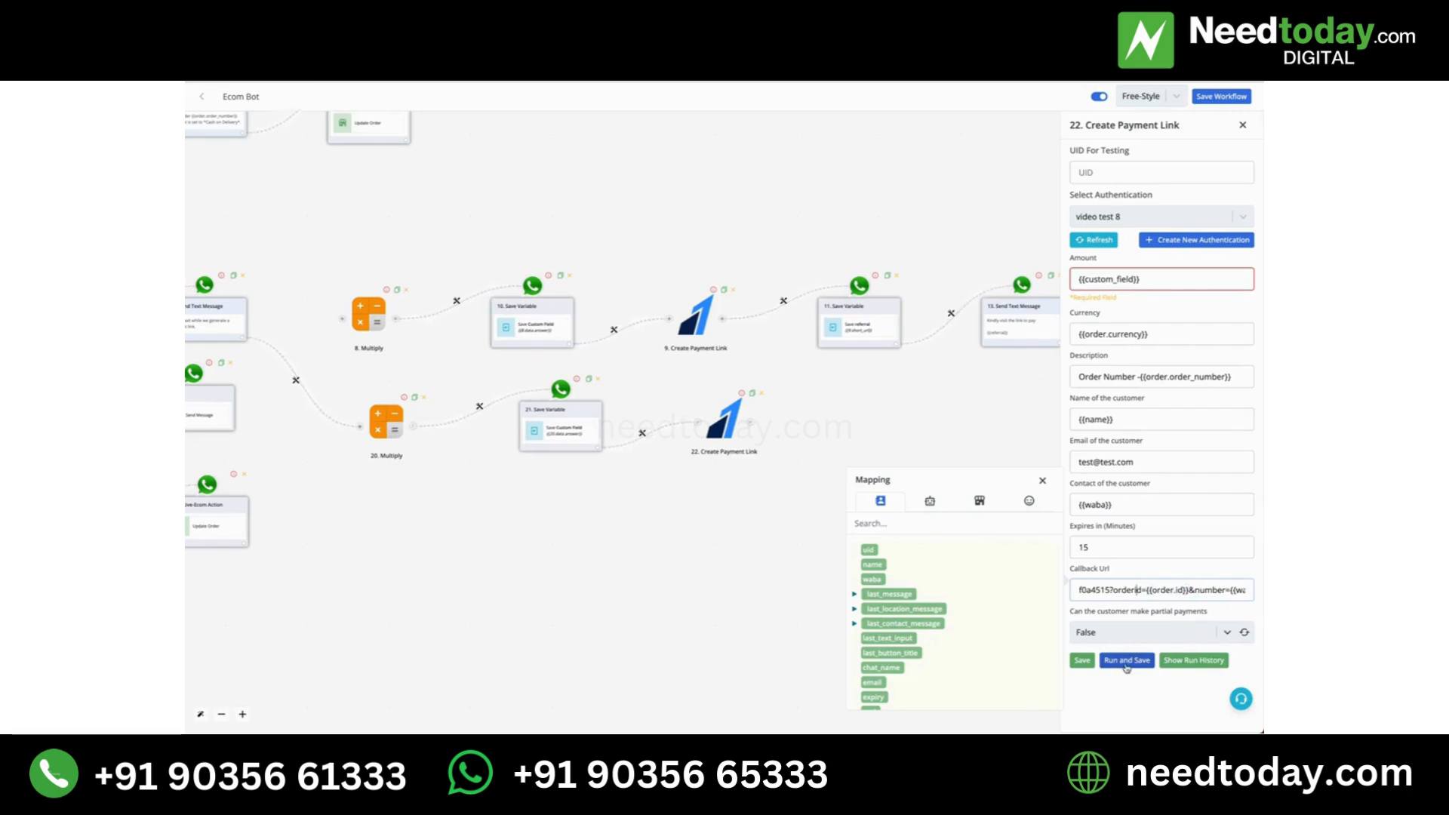
pyautogui.click(1083, 662)
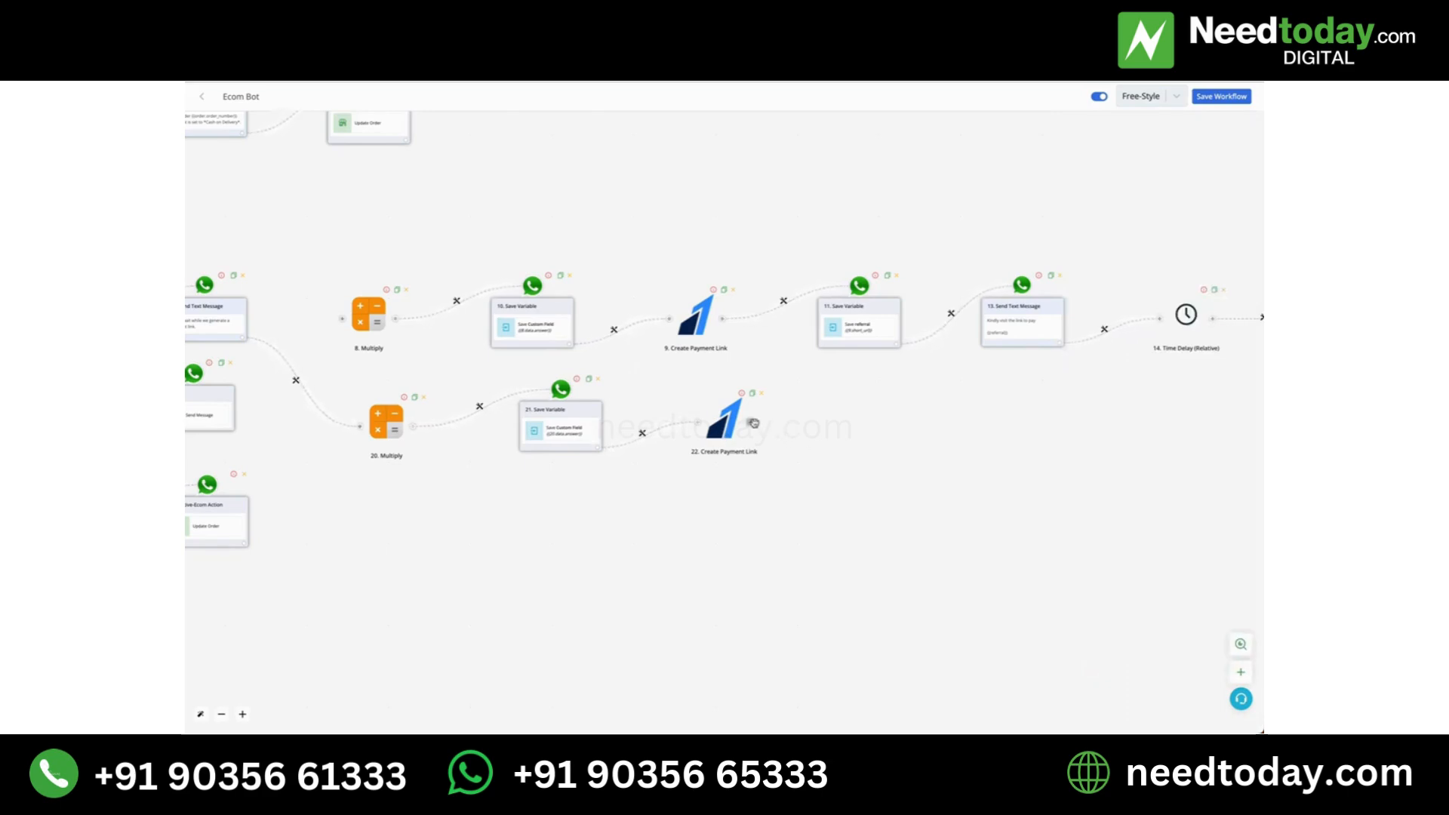
# Add a Save Variable action connected after Create Payment Link 22
pyautogui.moveTo(753, 423); pyautogui.dragTo(835, 414)
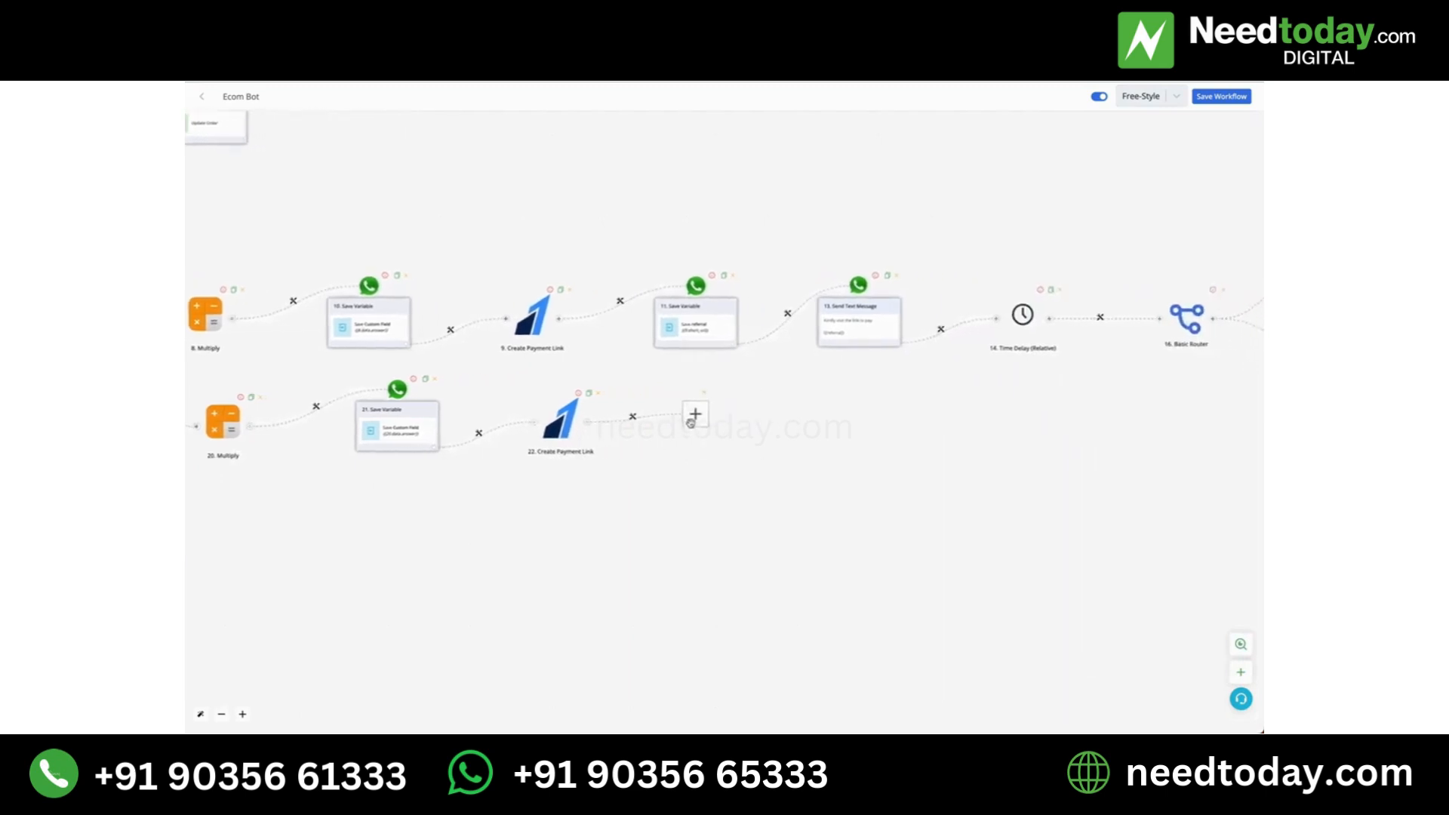
pyautogui.click(692, 417)
pyautogui.click(1155, 383)
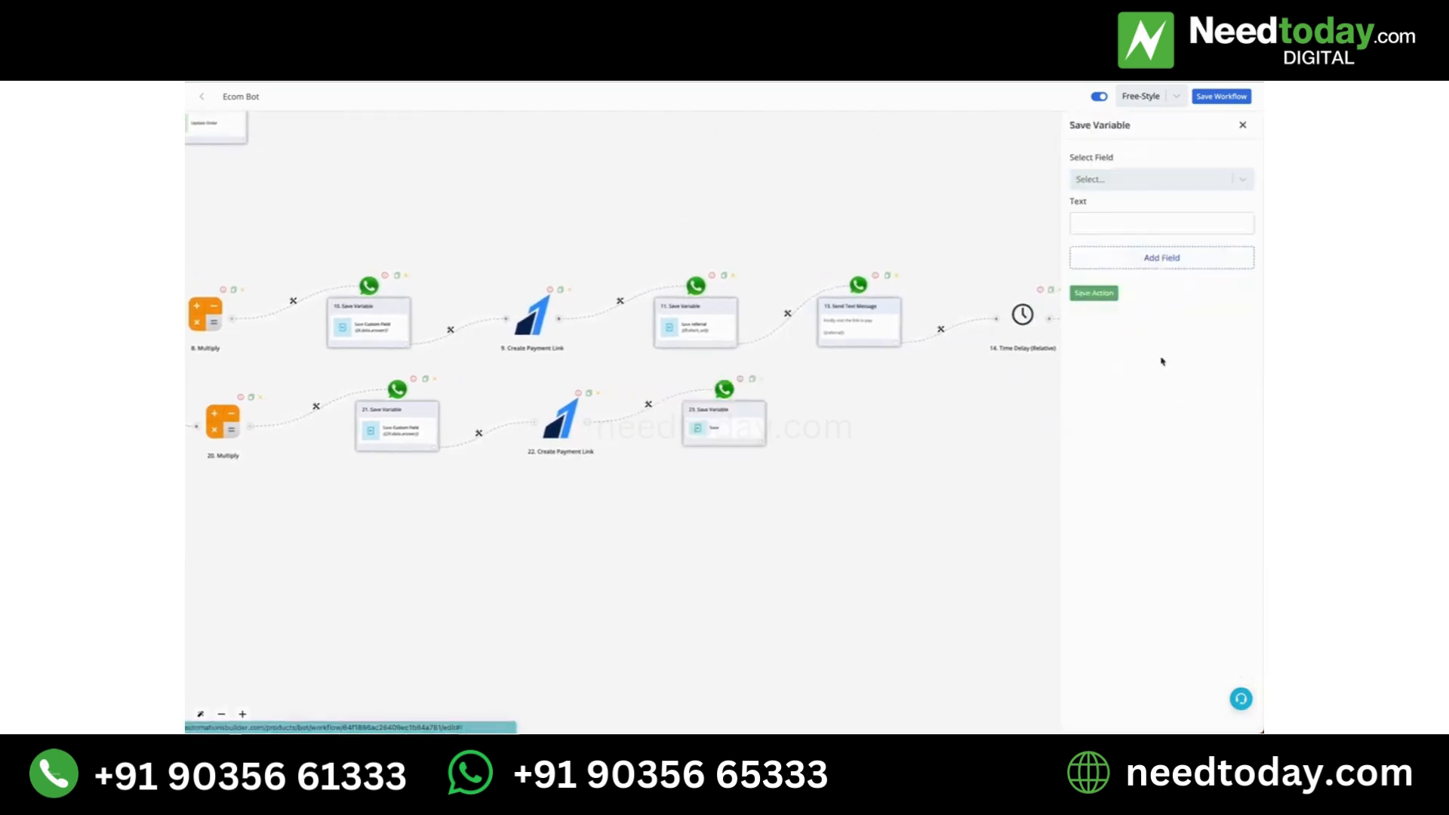
# Choose the bot field "mysore payment message" as the field in which the new Save Variable action stores its value
pyautogui.moveTo(609, 566); pyautogui.dragTo(720, 572)
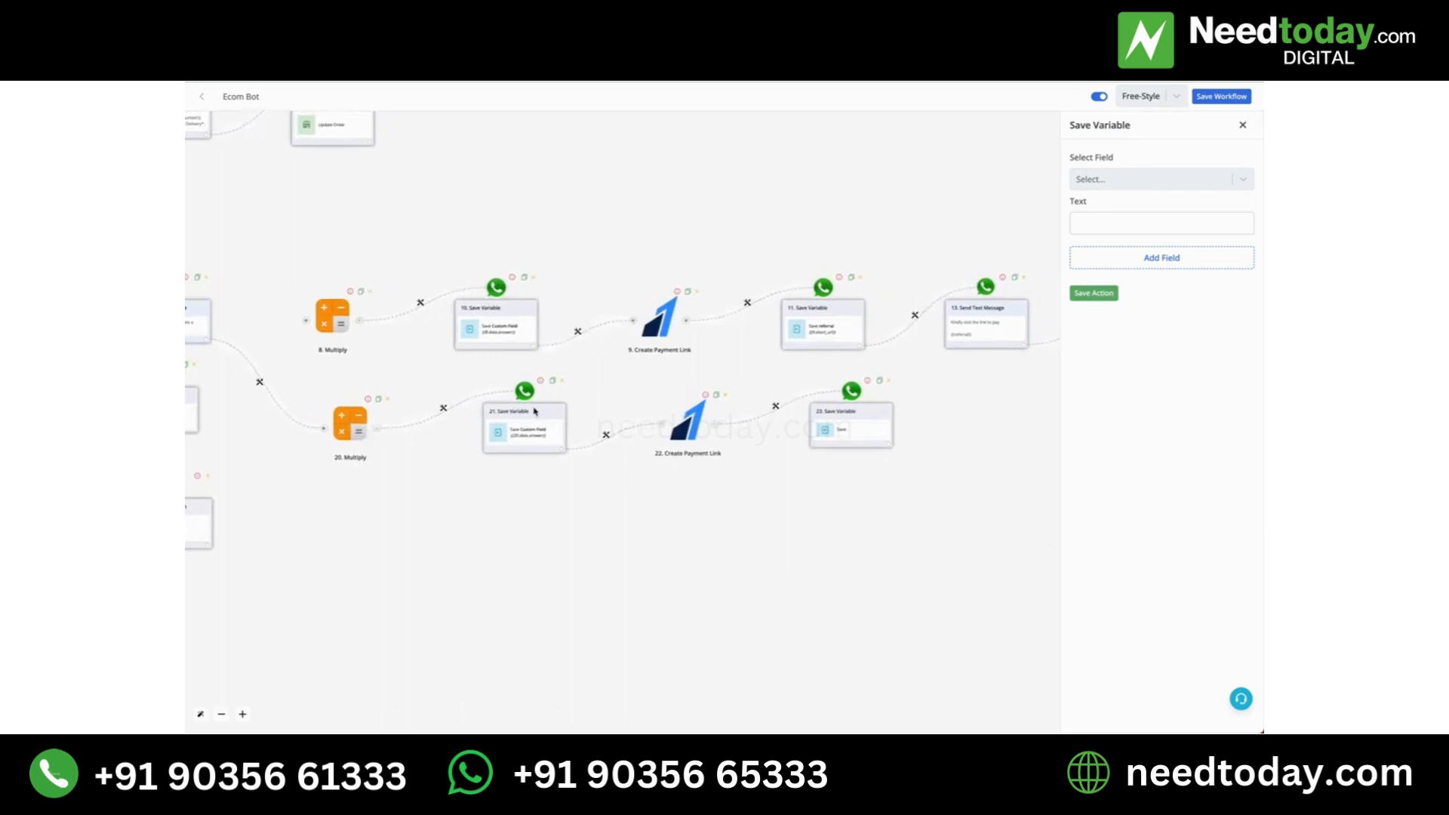
pyautogui.click(1183, 184)
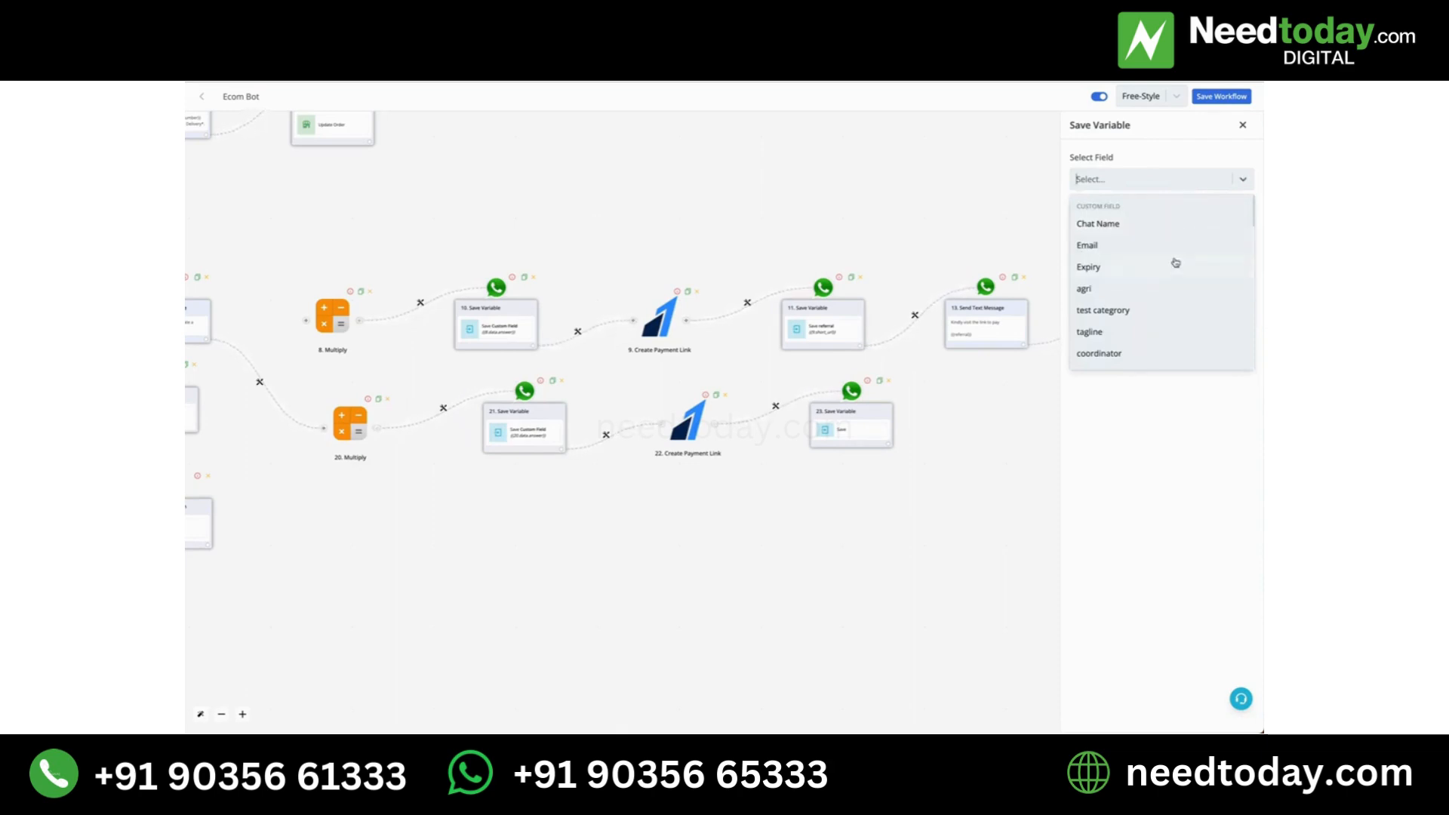
pyautogui.scroll(-2, 1175, 263)
pyautogui.scroll(-3, 1175, 263)
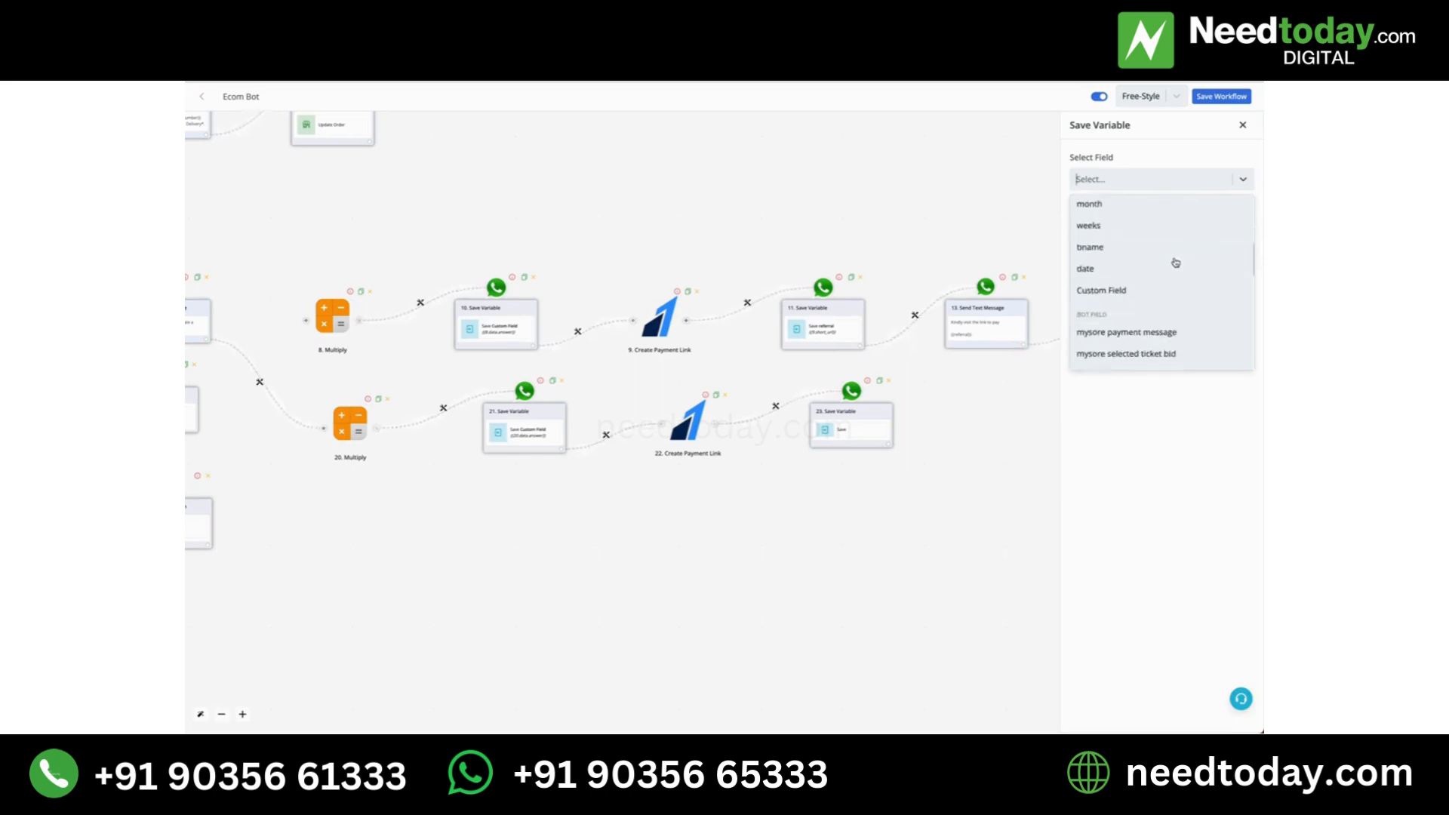
pyautogui.scroll(-1, 1175, 262)
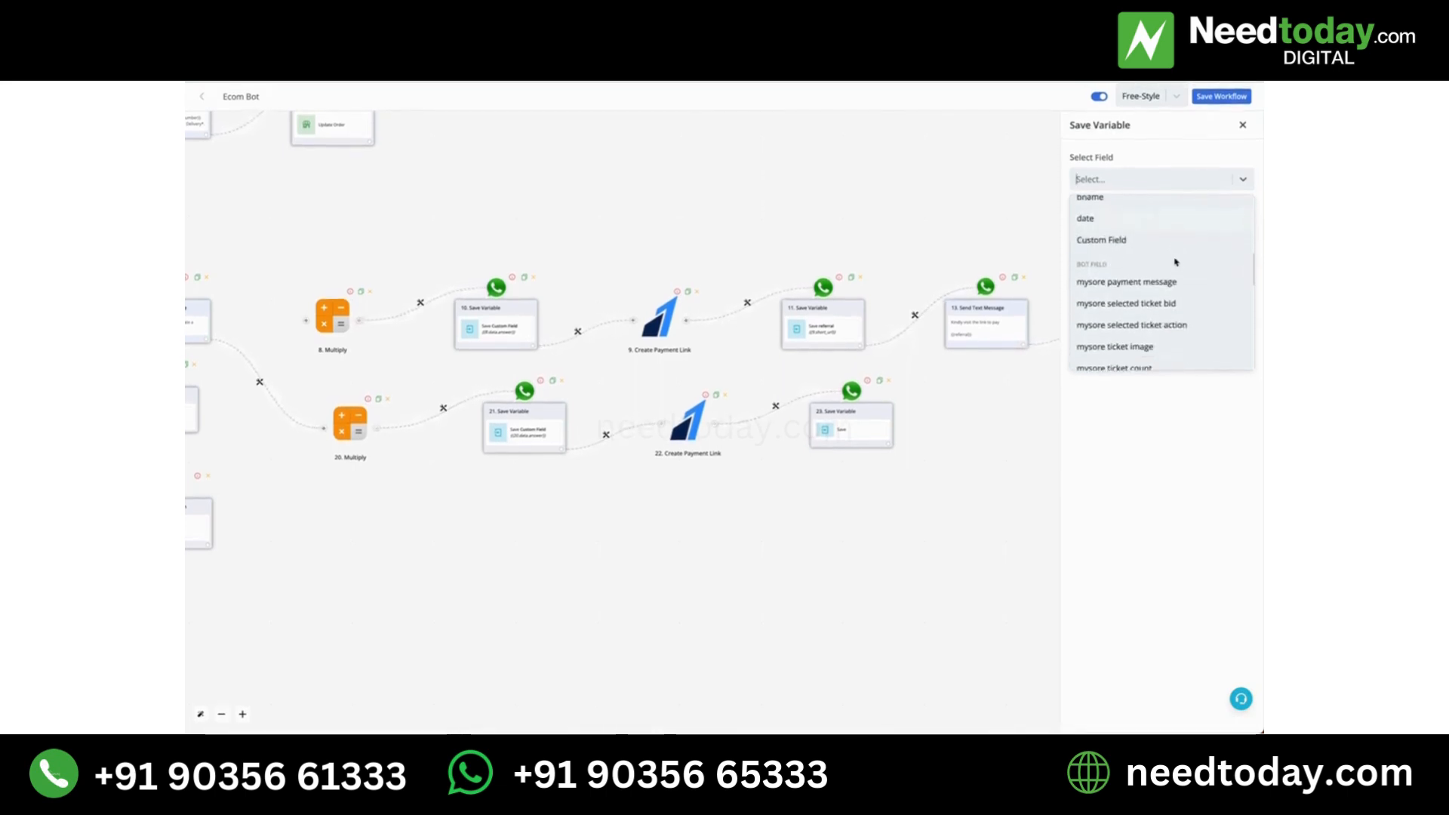
pyautogui.scroll(-2, 1170, 302)
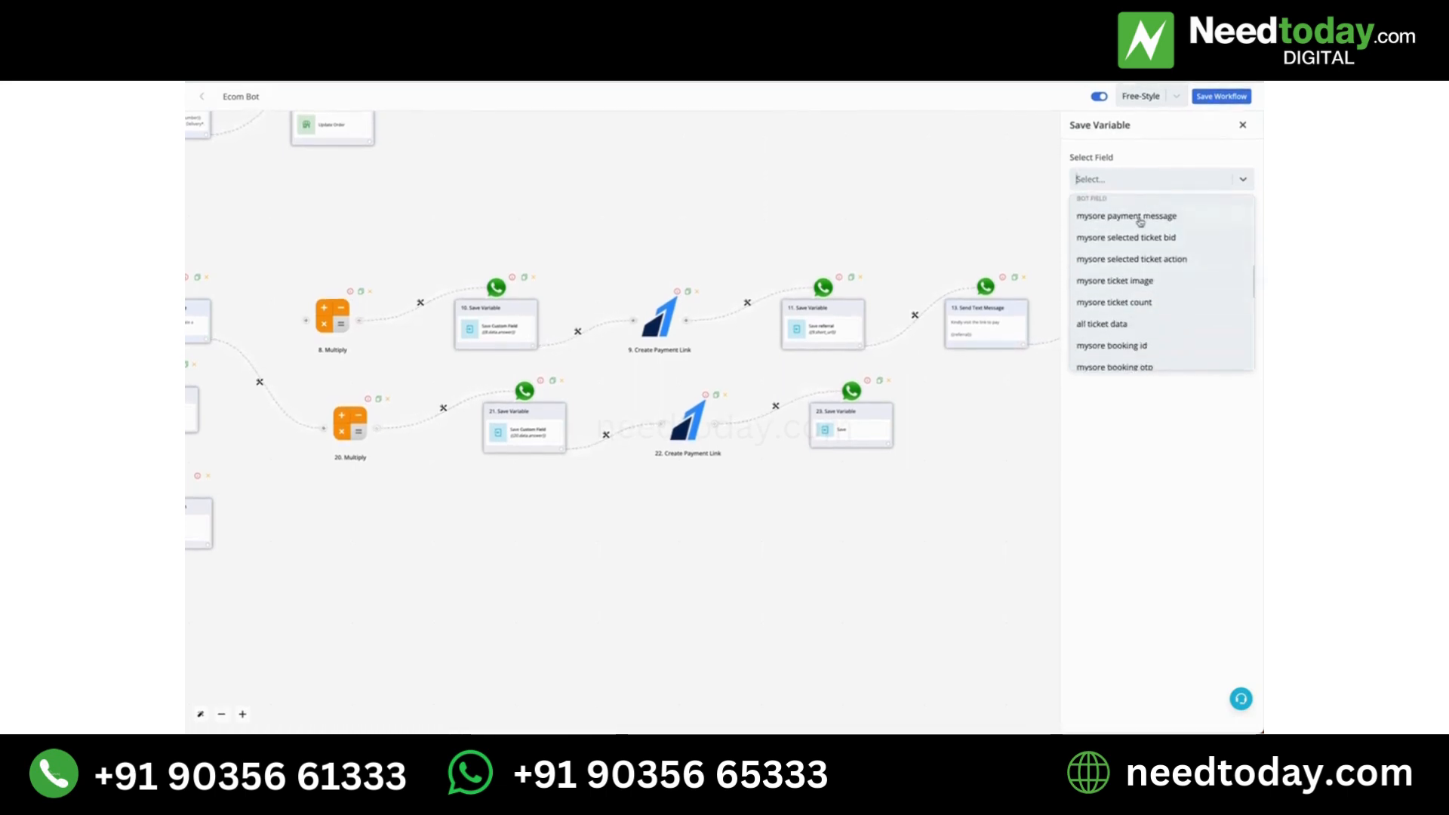
pyautogui.click(1110, 218)
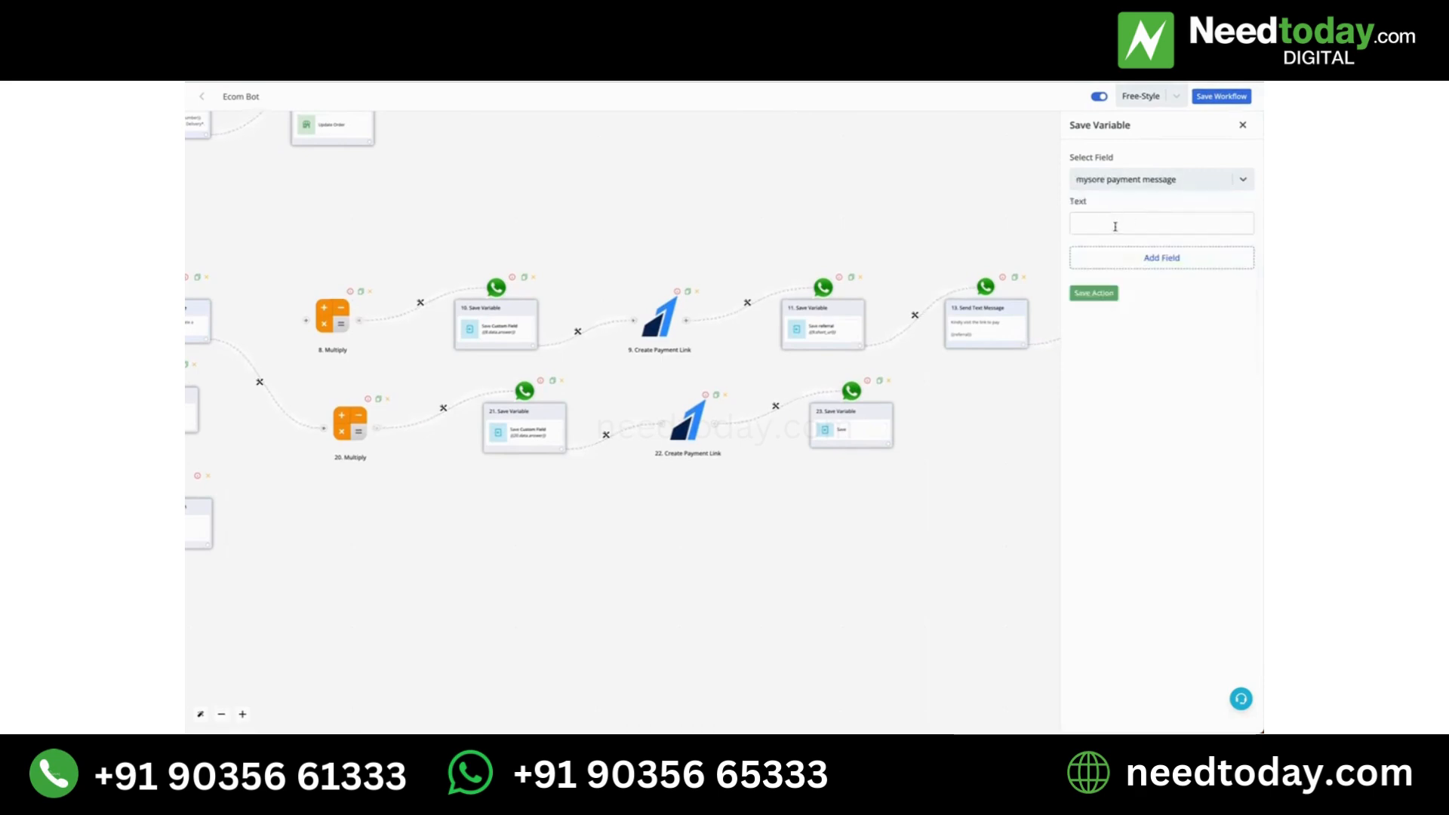
# Map the field's text to {{22.short_url}} from the payment link response and save the action
pyautogui.click(1115, 225)
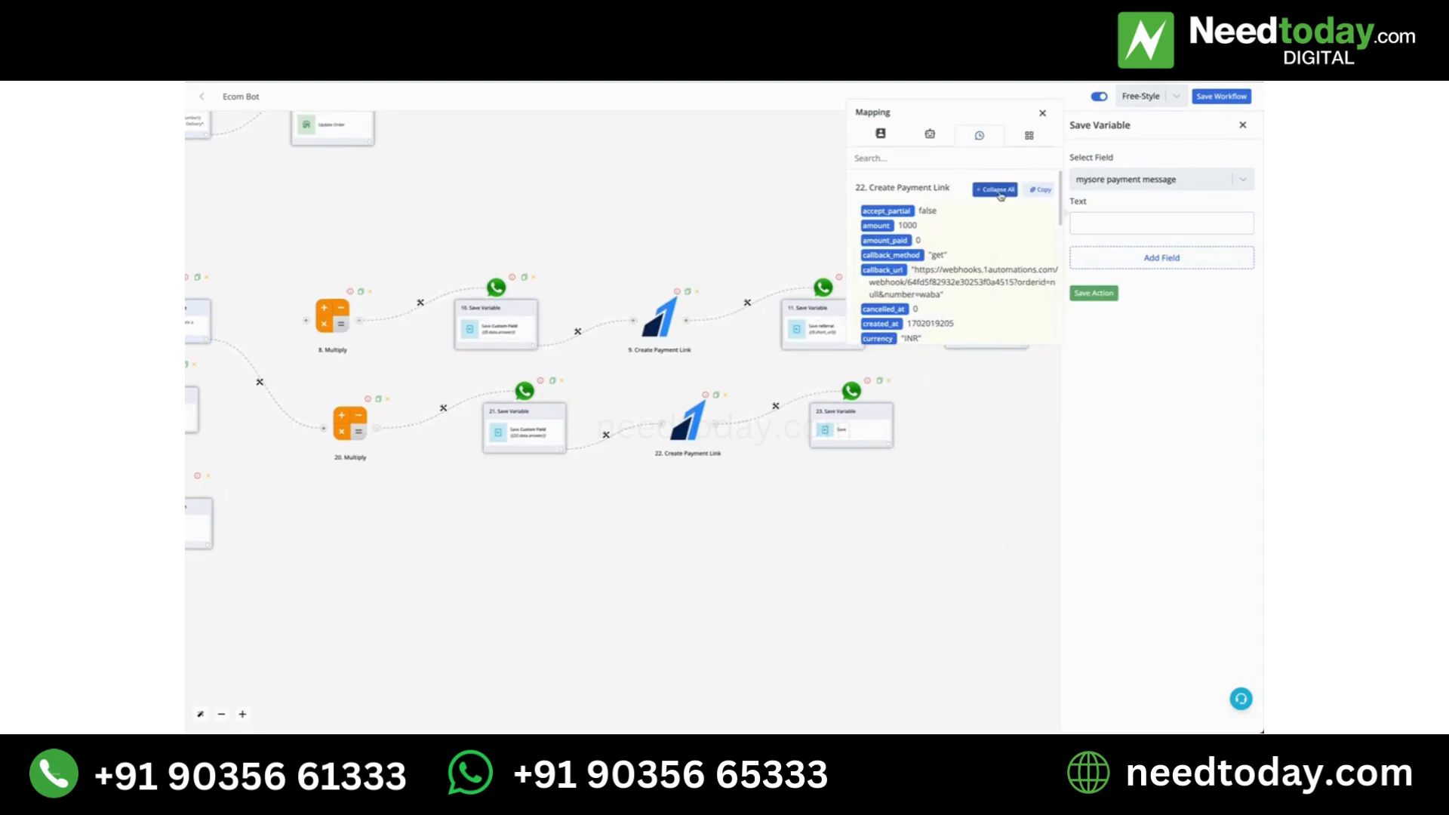
pyautogui.scroll(-8, 973, 250)
pyautogui.click(880, 260)
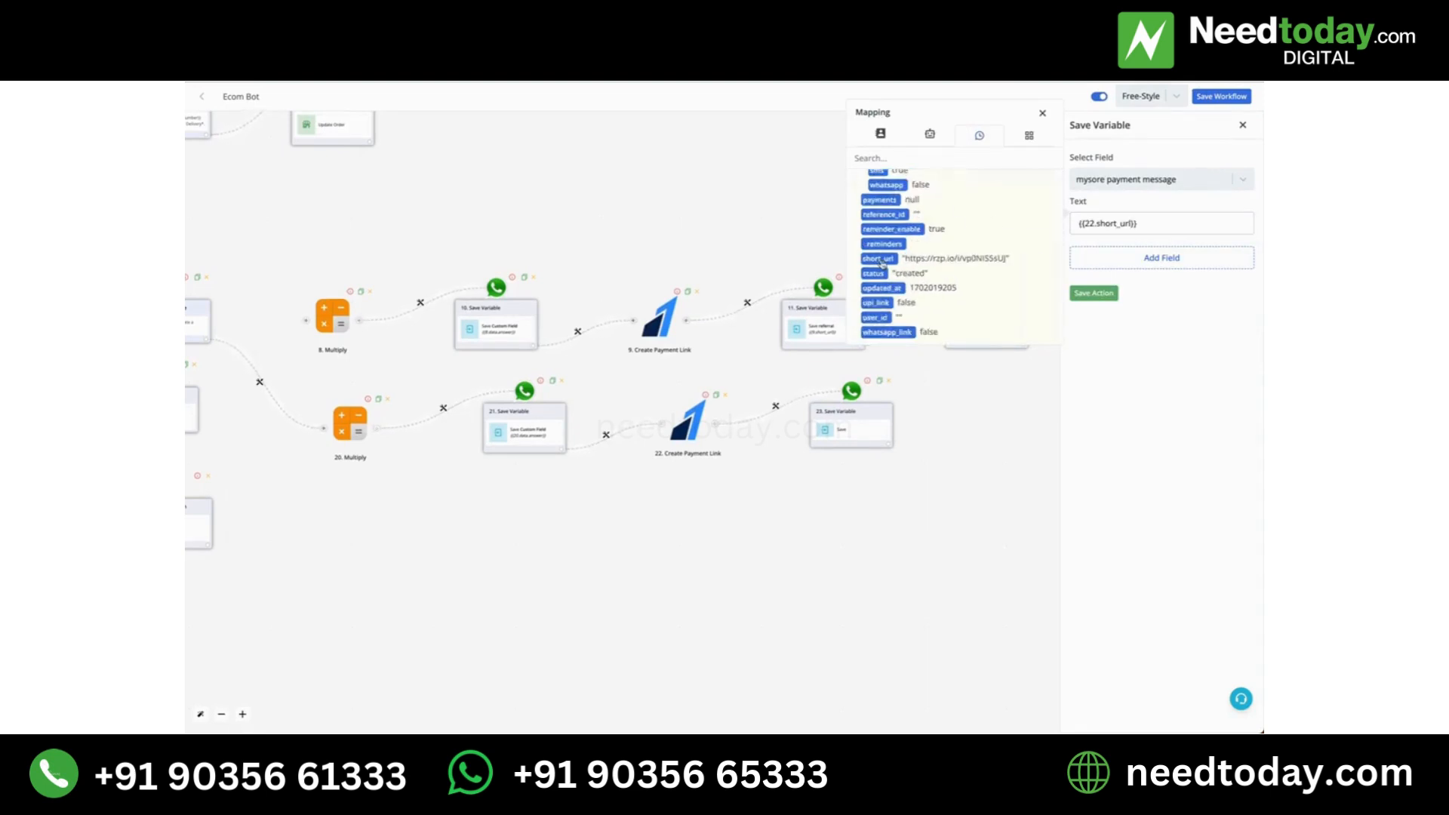
pyautogui.moveTo(1008, 258); pyautogui.dragTo(908, 257)
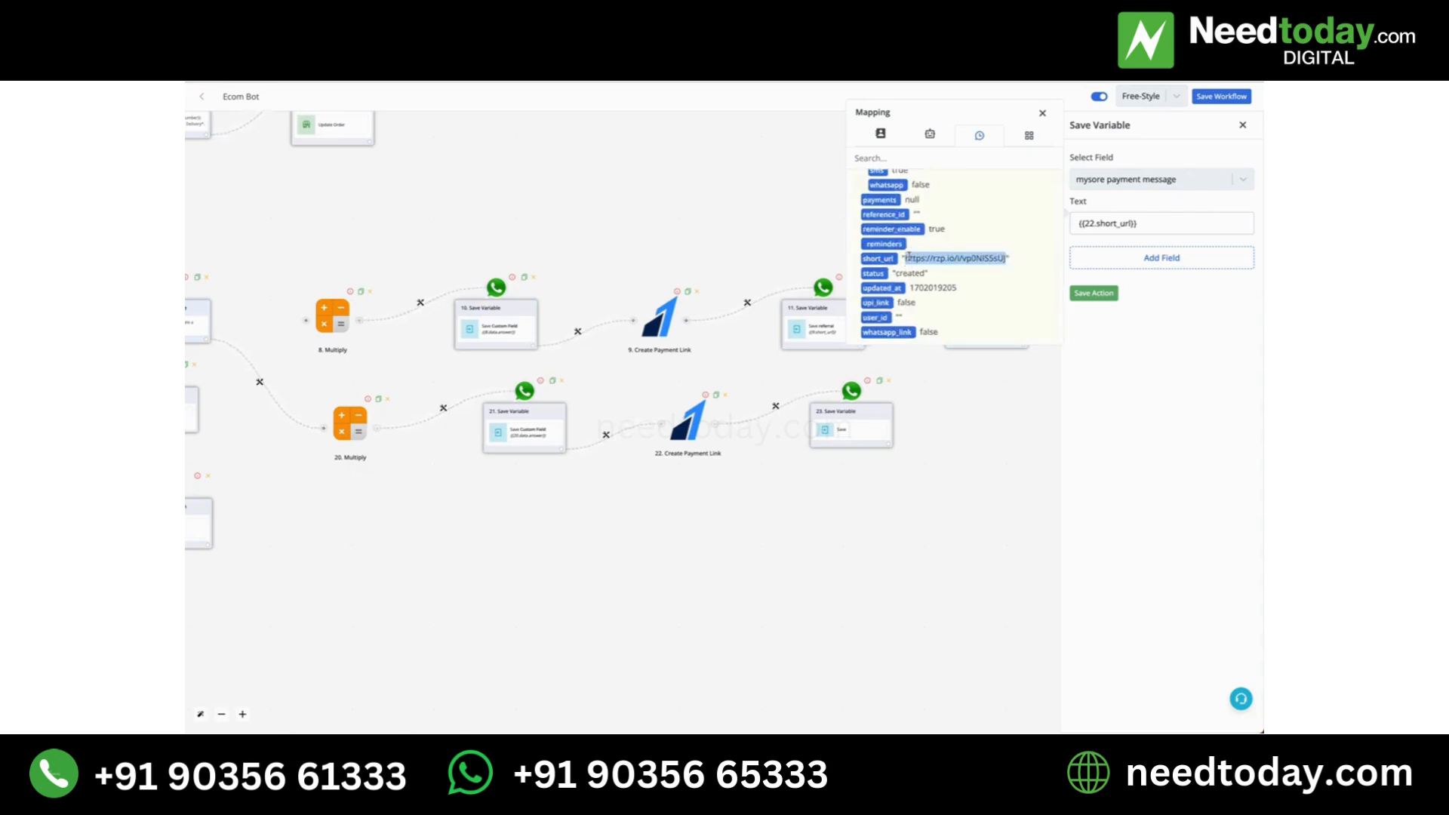
pyautogui.click(1104, 294)
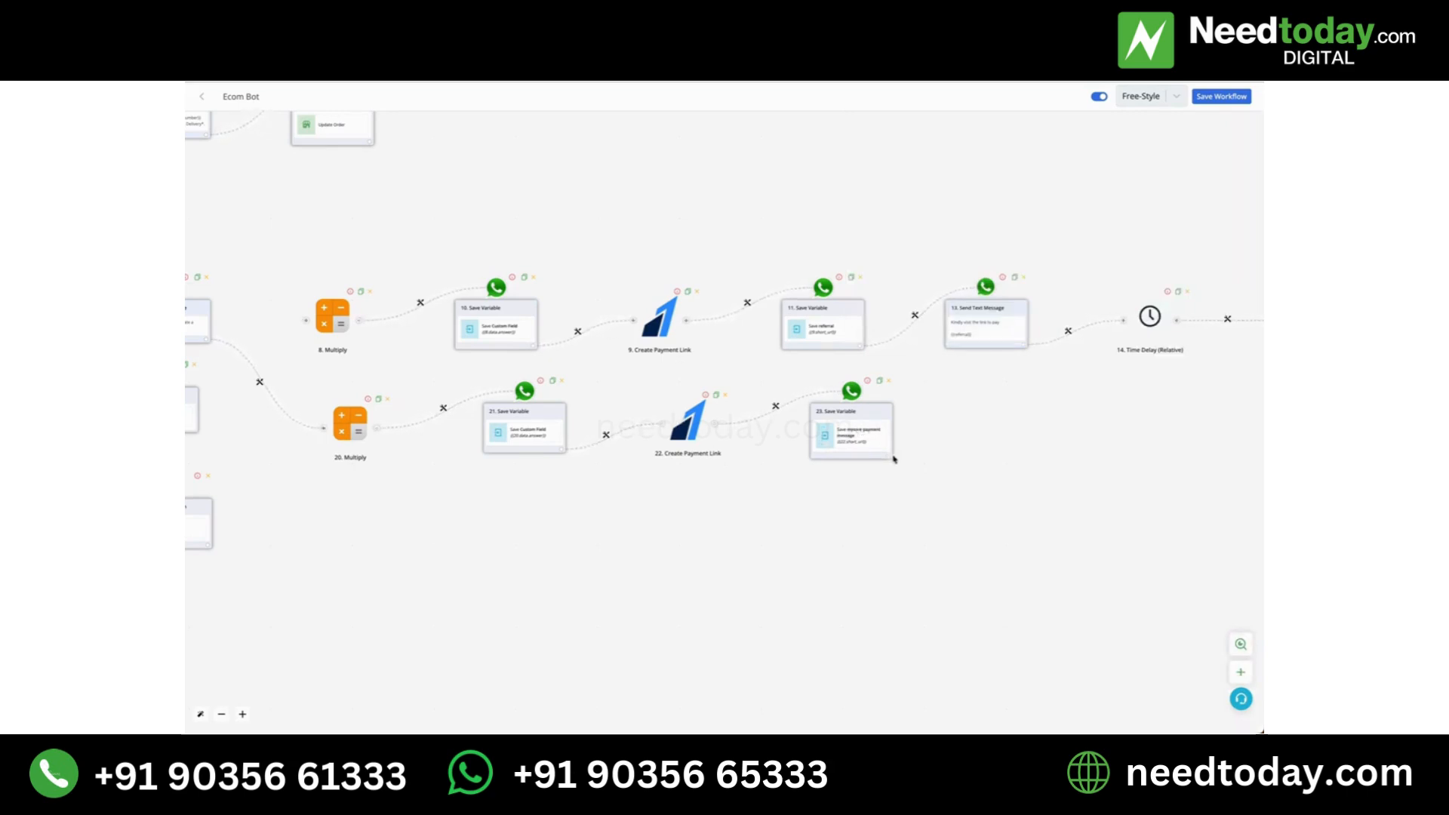
pyautogui.moveTo(887, 455); pyautogui.dragTo(986, 416)
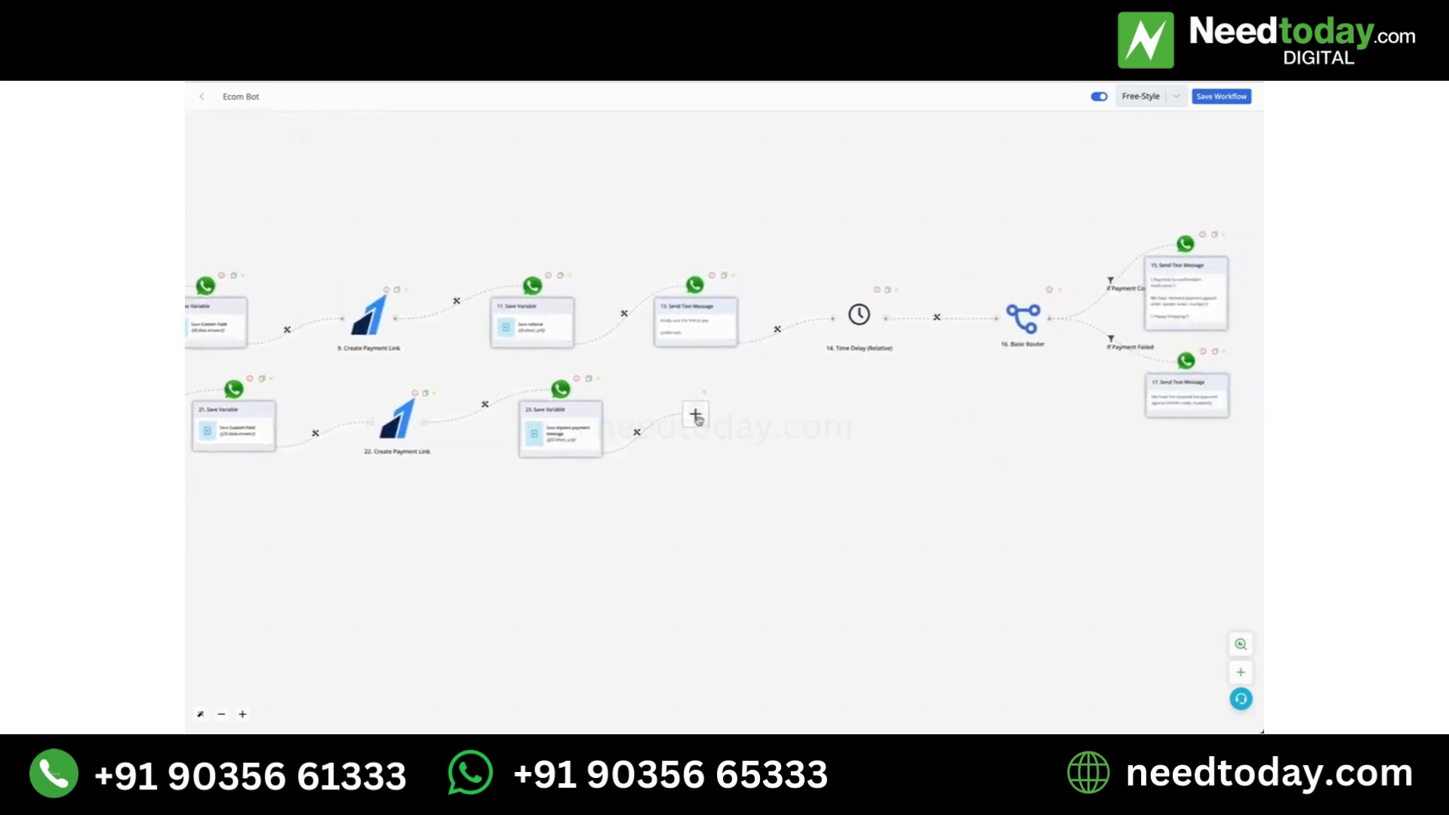
pyautogui.click(698, 418)
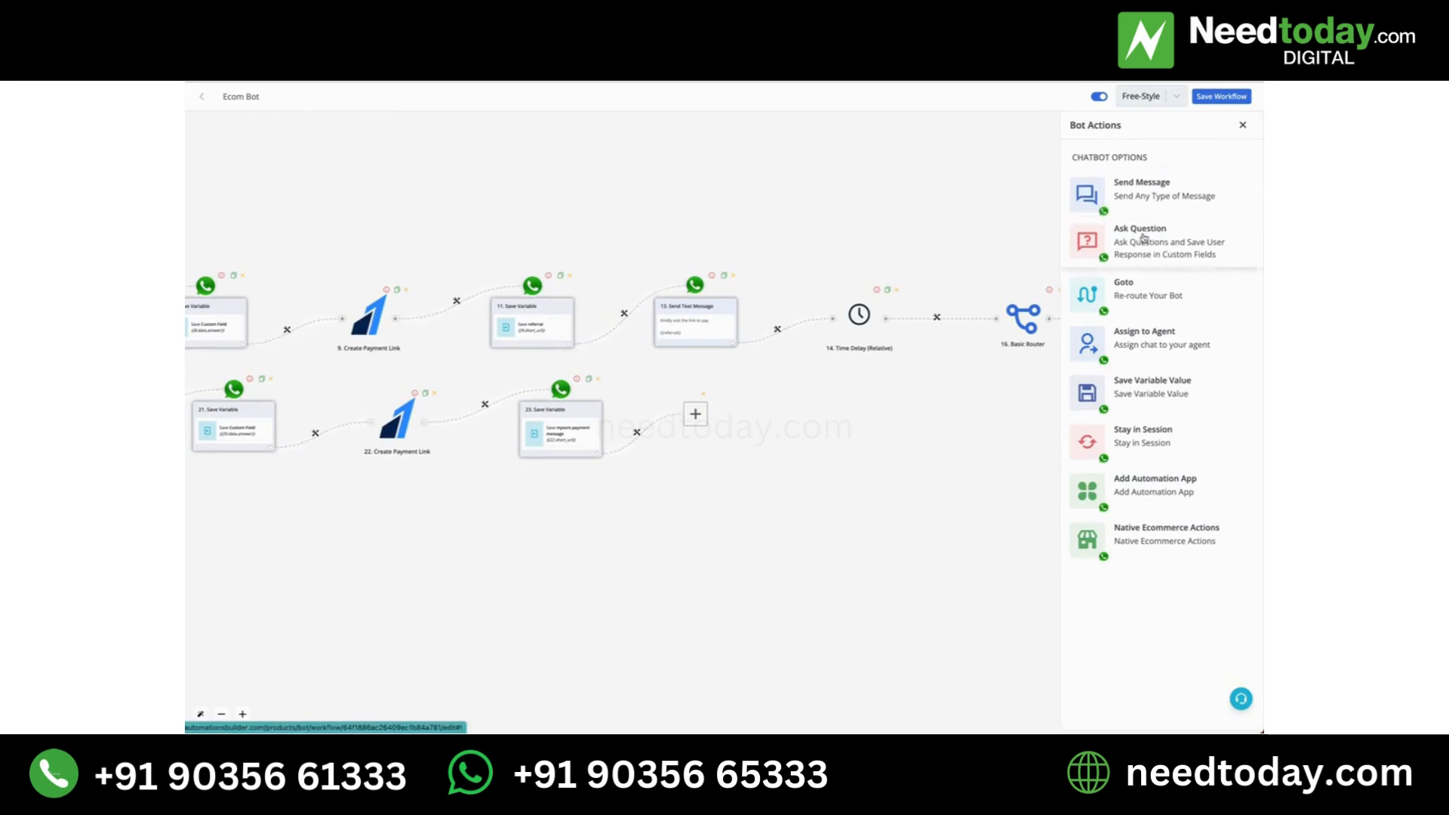
pyautogui.click(1134, 190)
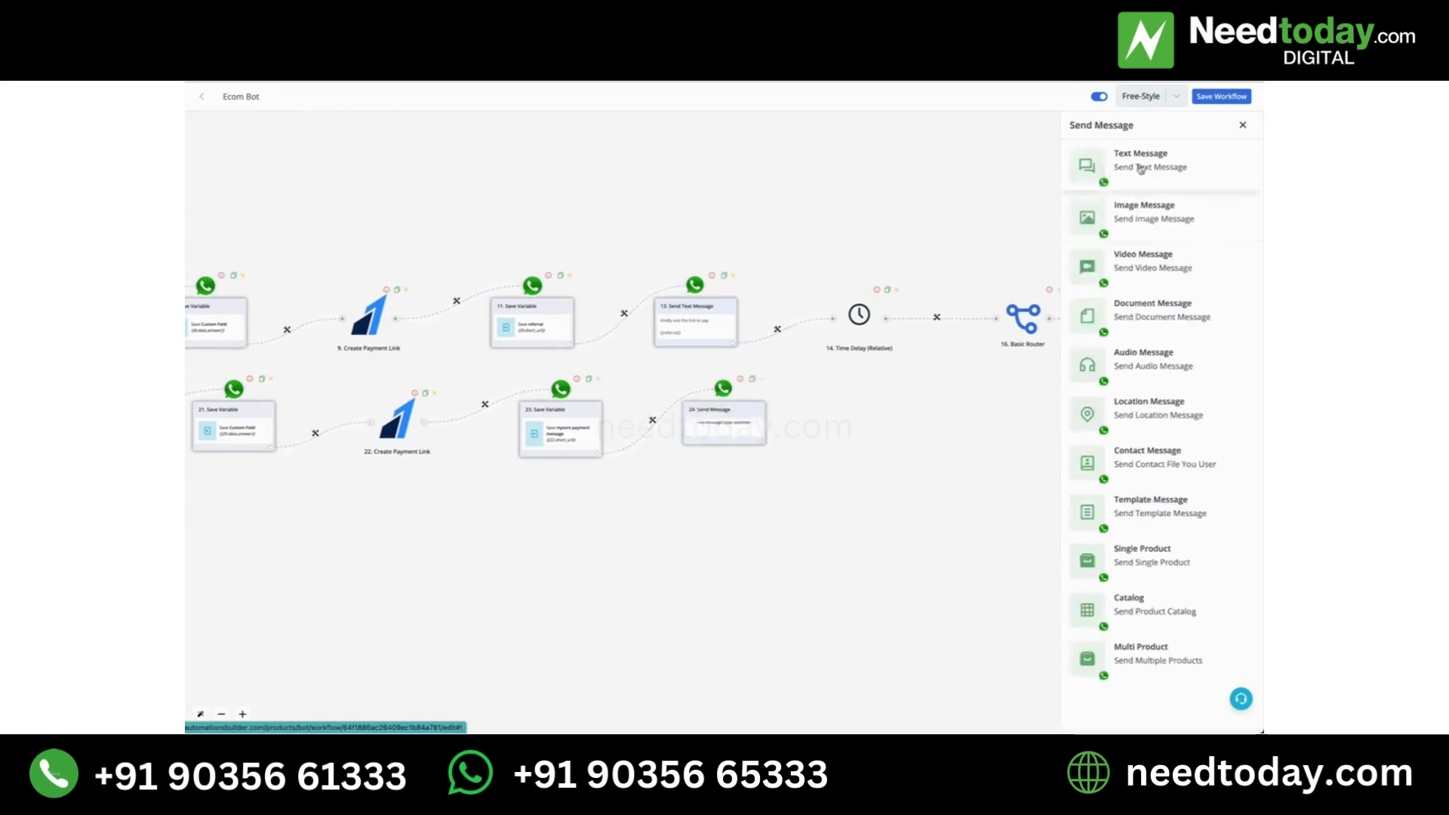
pyautogui.click(761, 379)
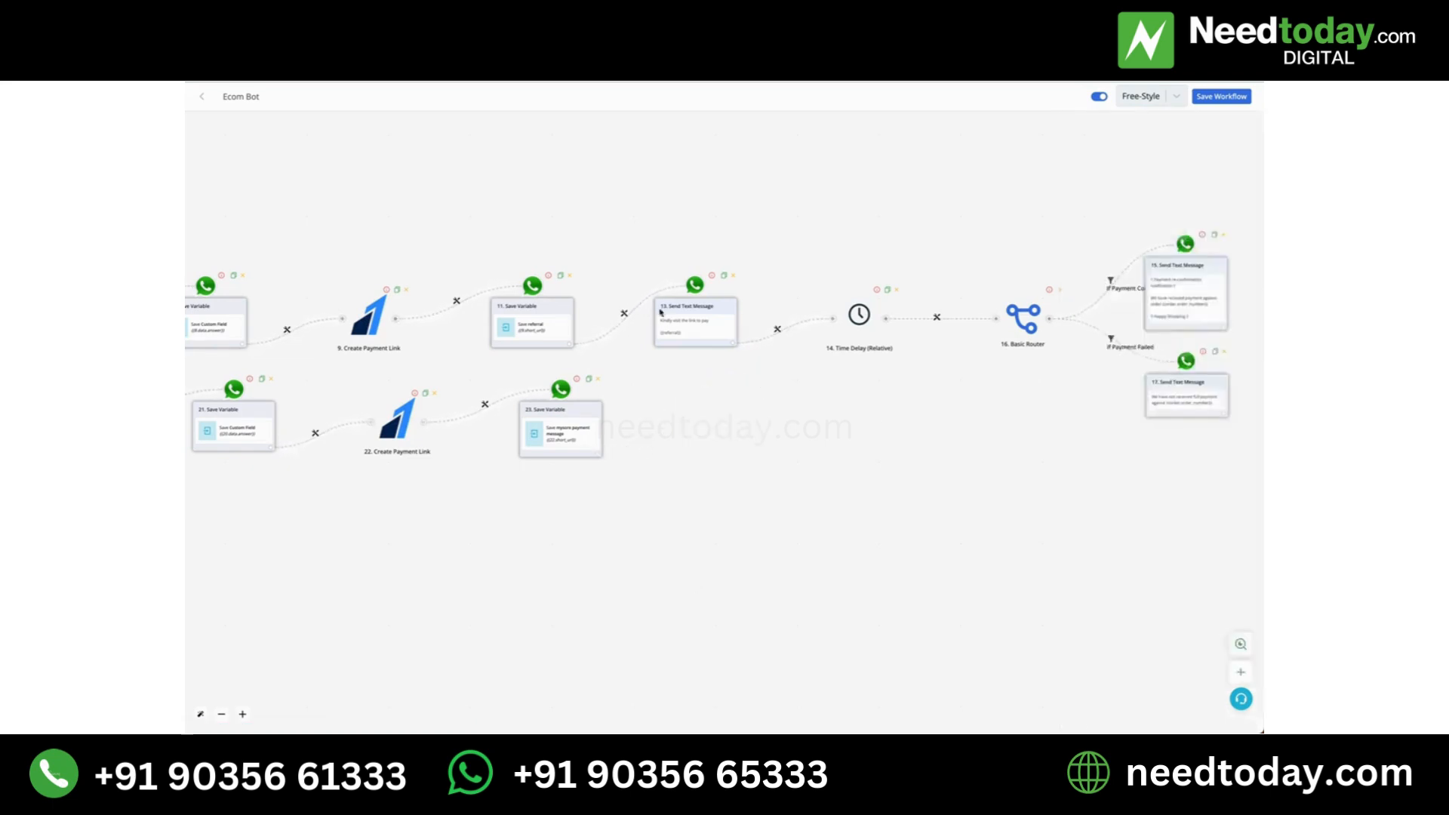
# Connect an Ask Question action of type CTA URL Button Message after Save Variable 23
pyautogui.moveTo(602, 451); pyautogui.dragTo(696, 414)
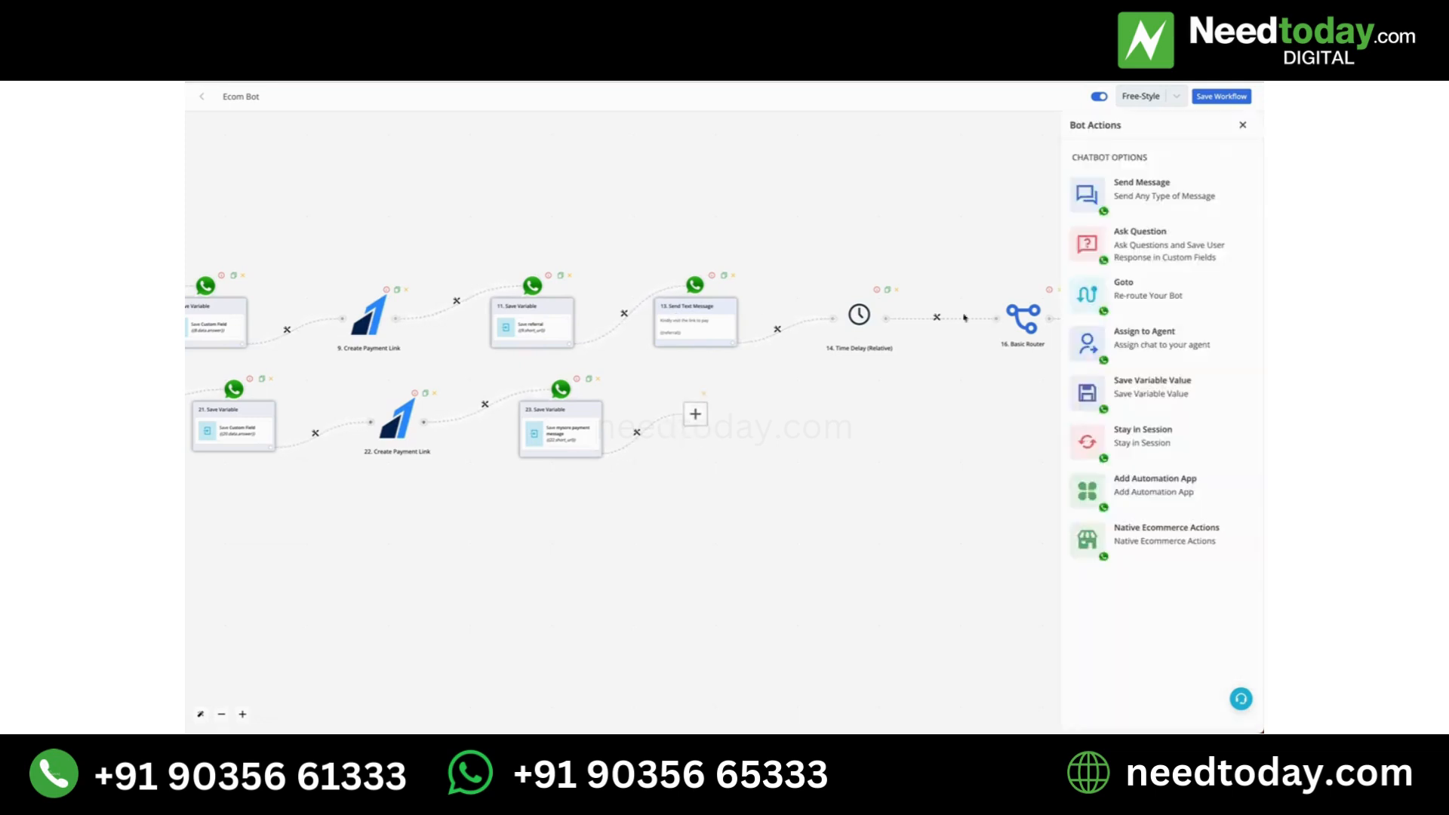
pyautogui.click(1155, 238)
pyautogui.scroll(-2, 1217, 498)
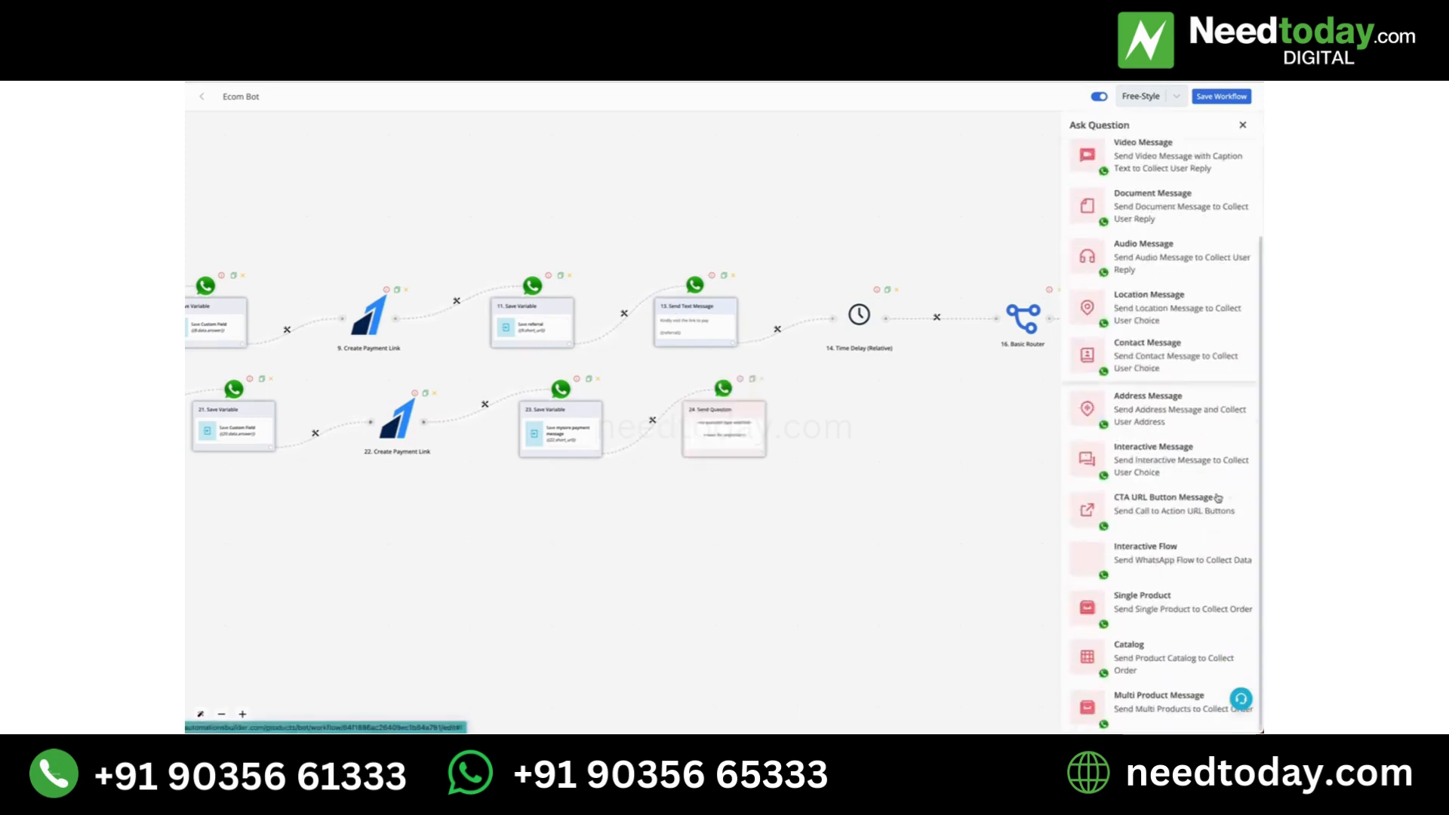
pyautogui.click(1134, 498)
# Enter "Kindly pay by clicking below button" as the message body and "Pay Now" as the button label
pyautogui.click(1120, 255)
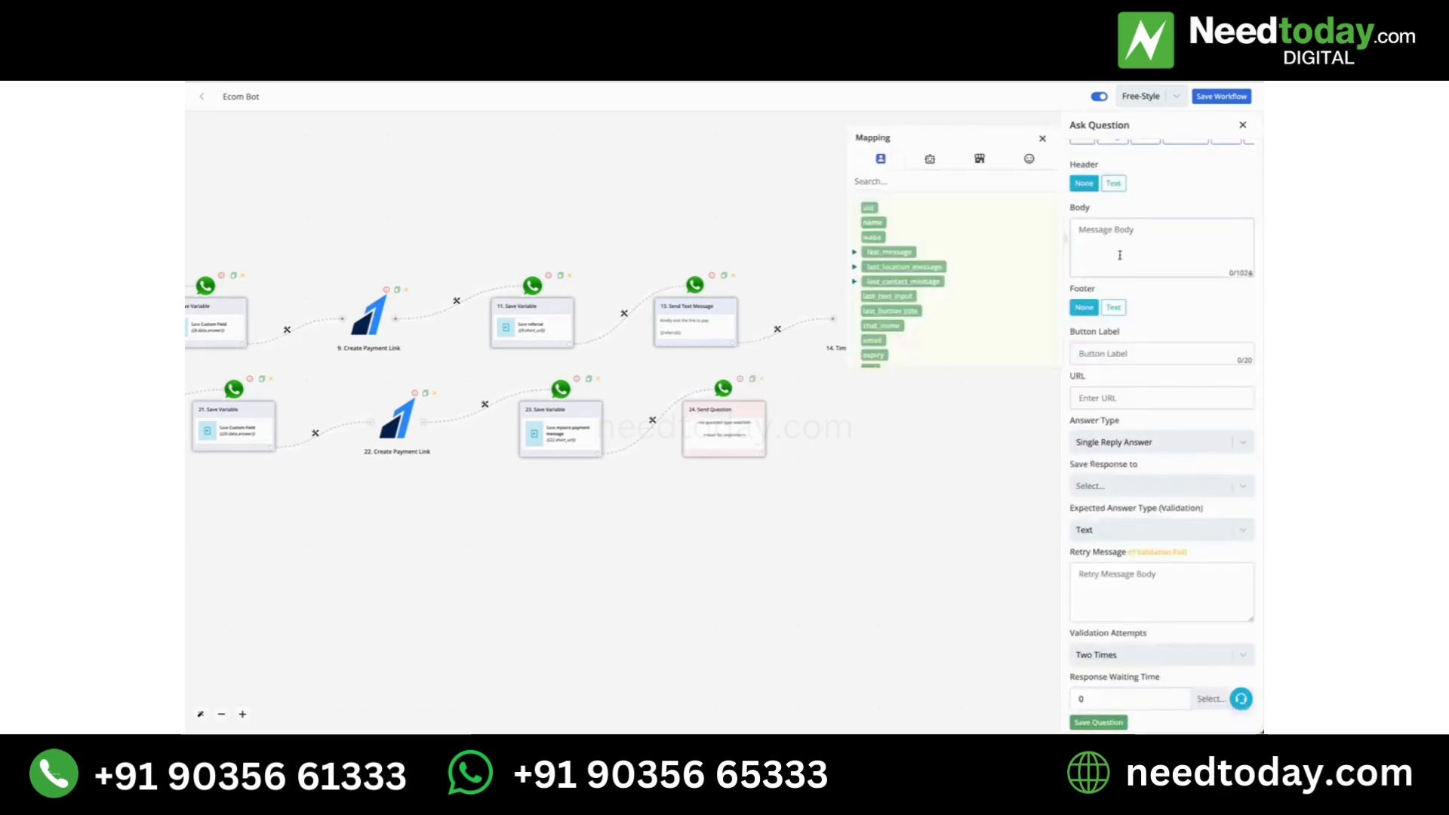
pyautogui.scroll(1, 1120, 255)
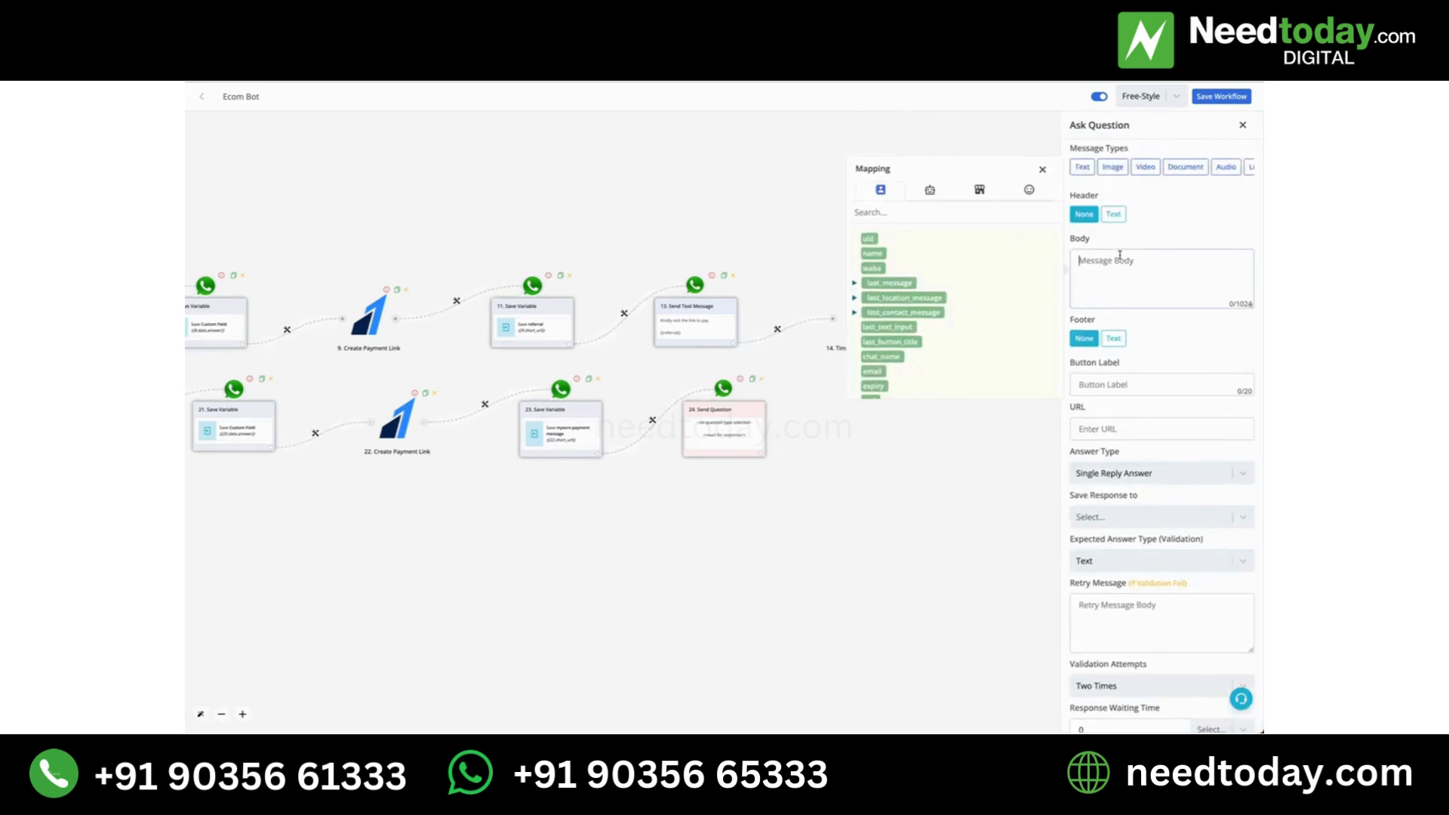
pyautogui.write('Kindly pay by clicking below button')
pyautogui.click(1119, 382)
pyautogui.write('Pay Now')
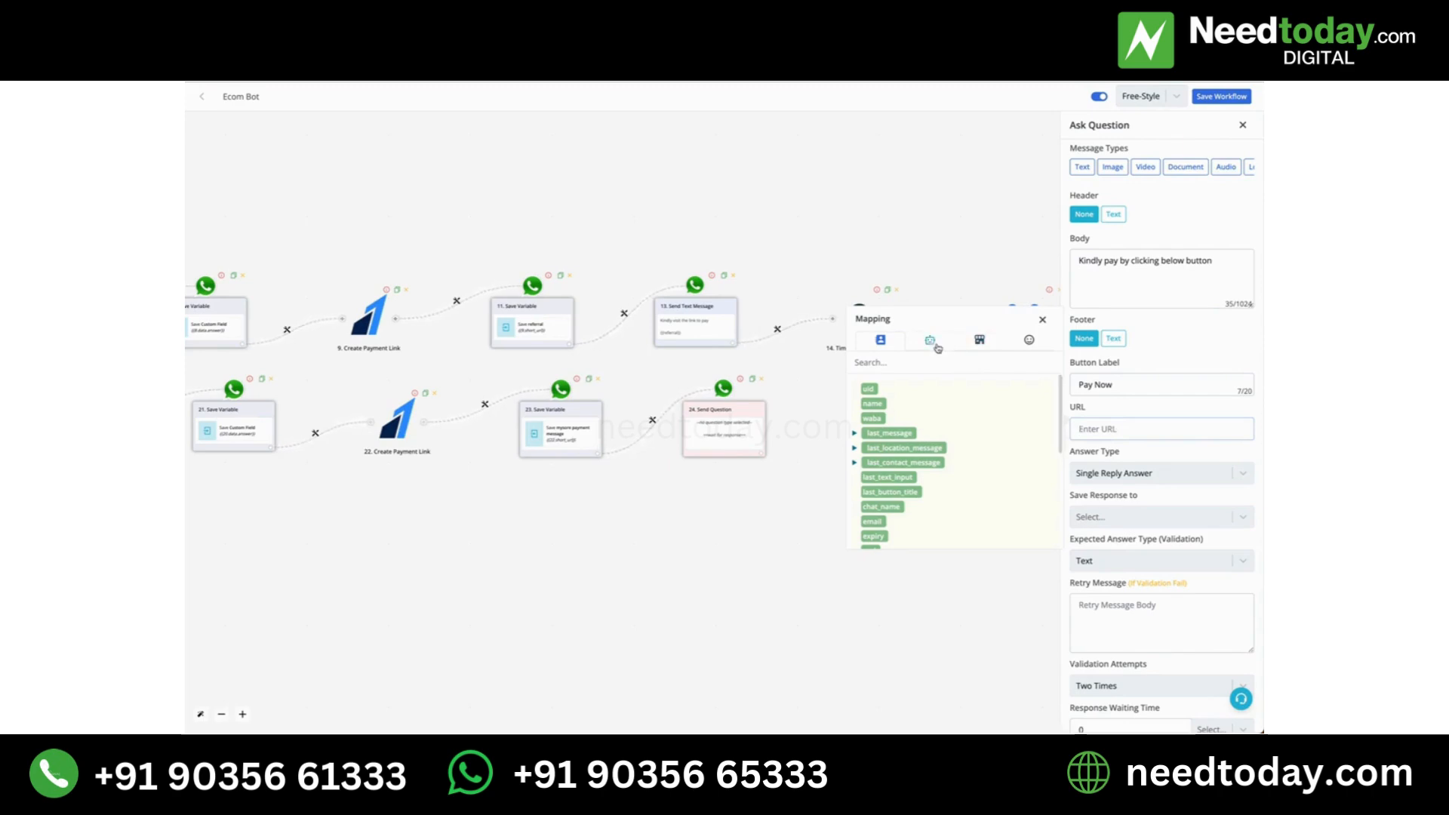
# Try to map the Pay Now button's URL to the mysore_payment_message bot field
pyautogui.scroll(-5, 911, 455)
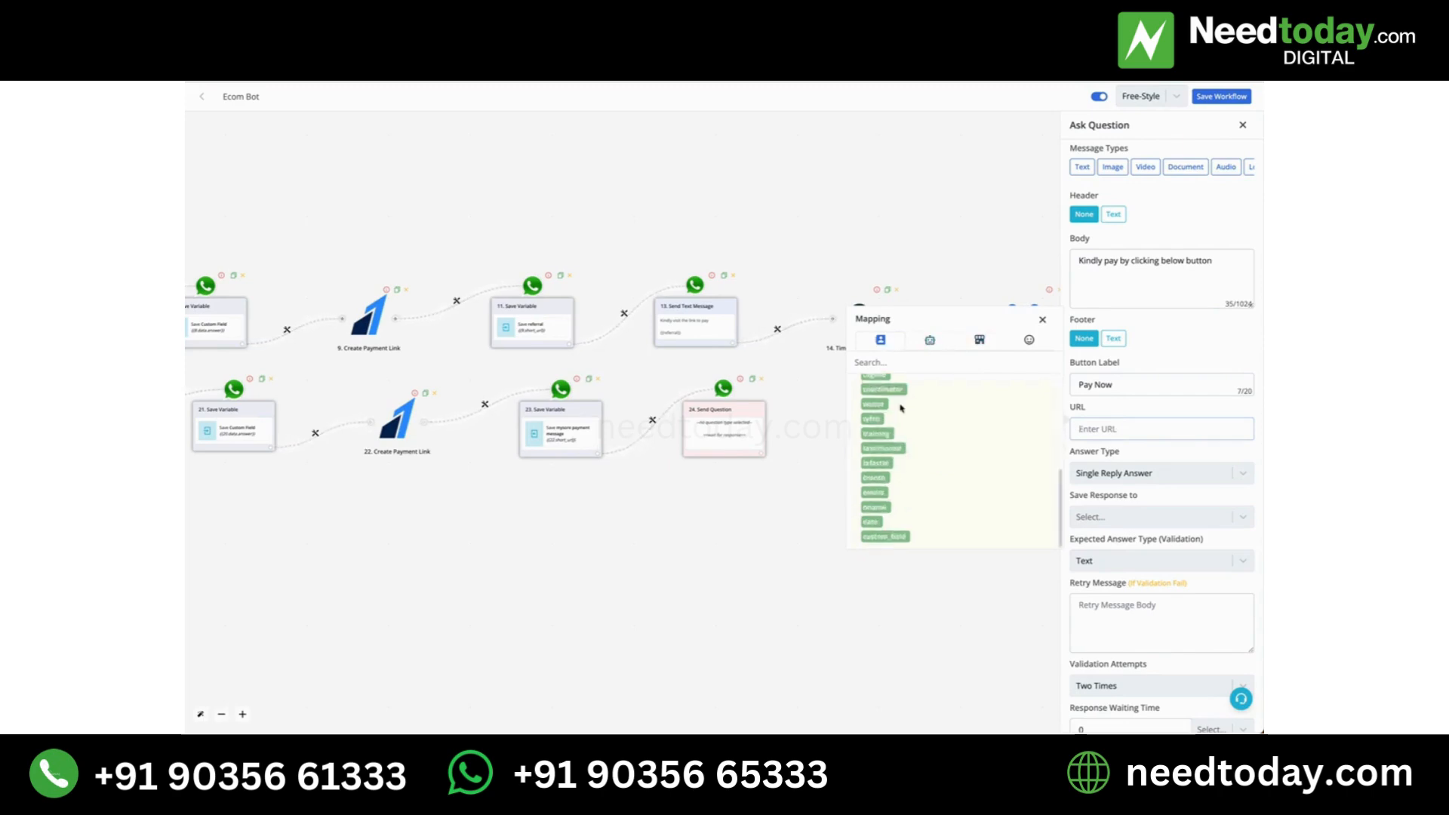
pyautogui.scroll(5, 902, 409)
pyautogui.click(923, 340)
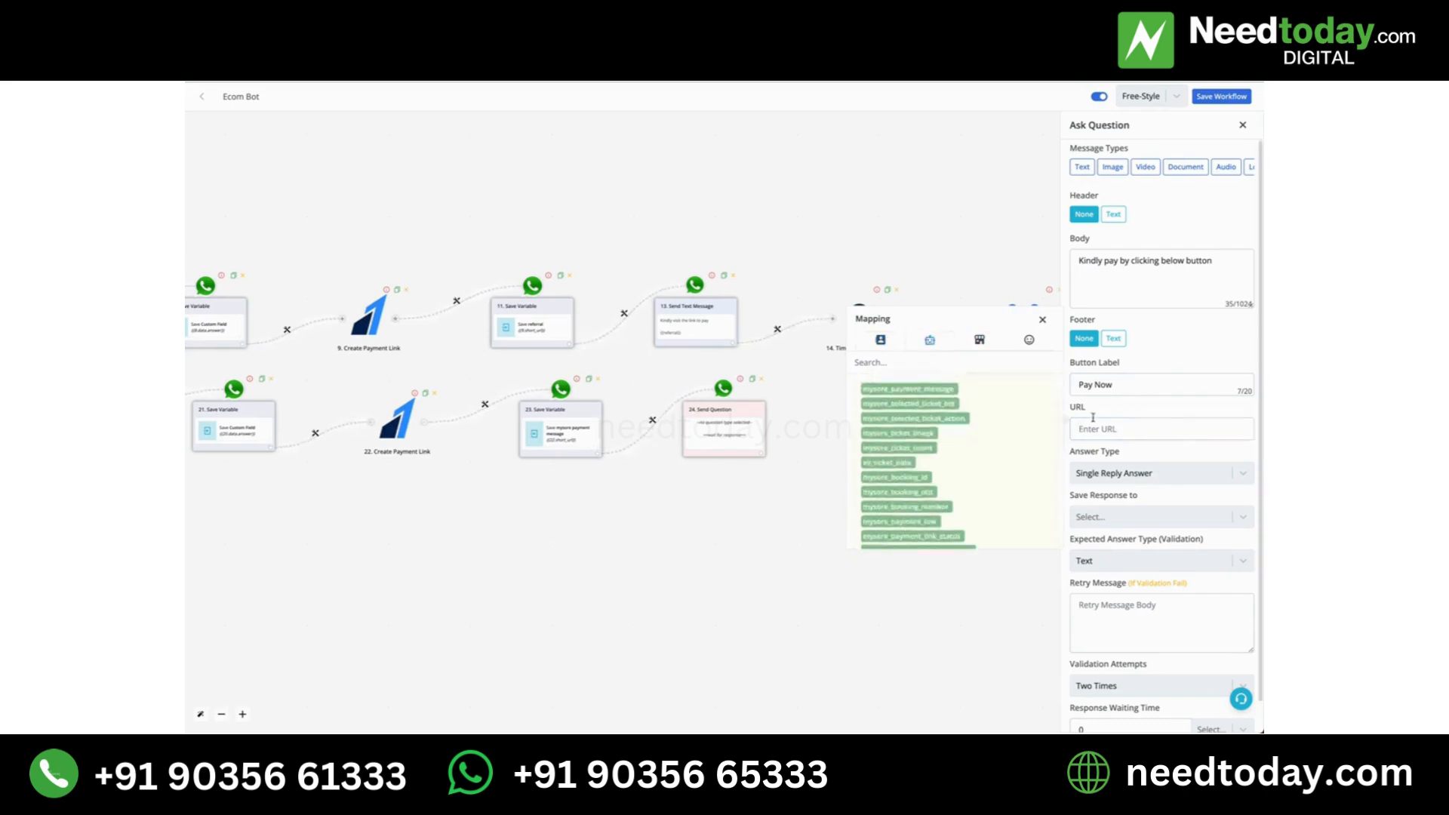
pyautogui.click(942, 388)
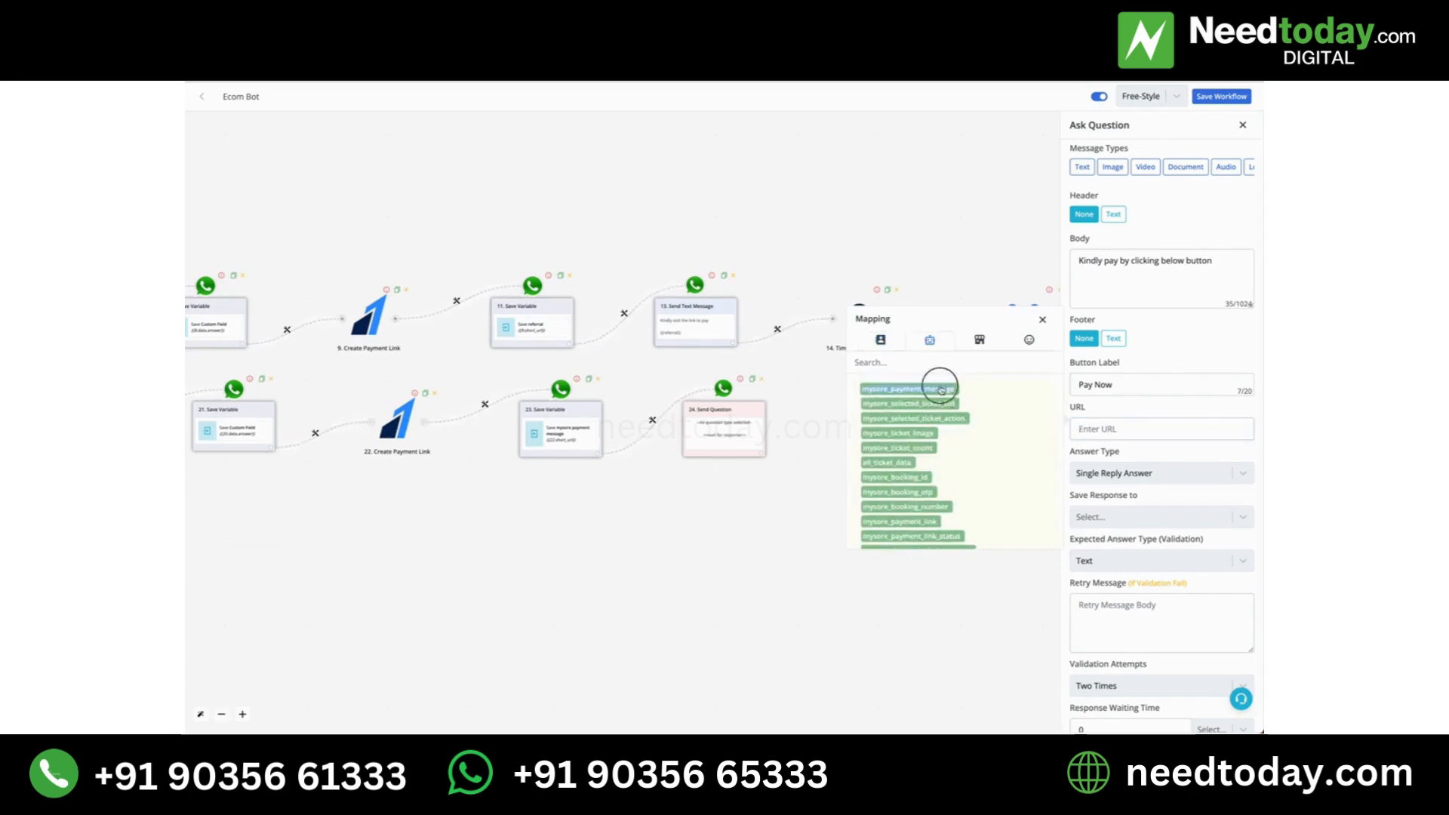
pyautogui.click(880, 340)
pyautogui.click(871, 391)
pyautogui.click(1070, 434)
pyautogui.click(1091, 428)
pyautogui.click(930, 340)
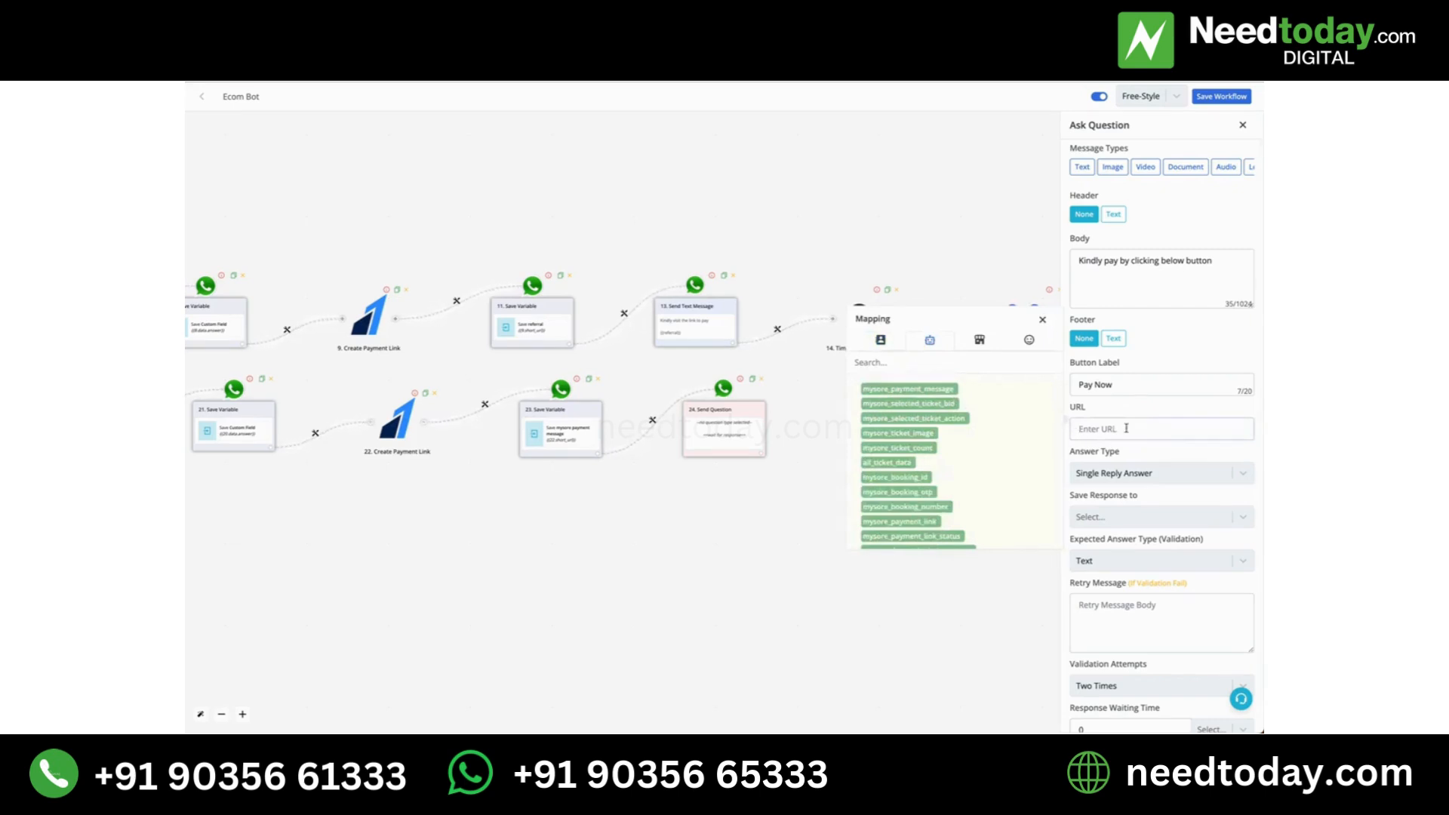
pyautogui.write('{')
# Insert the {{BTF.mysore_payment_message}} variable on a new line of the message body and copy it
pyautogui.click(1239, 278)
pyautogui.press('Return')
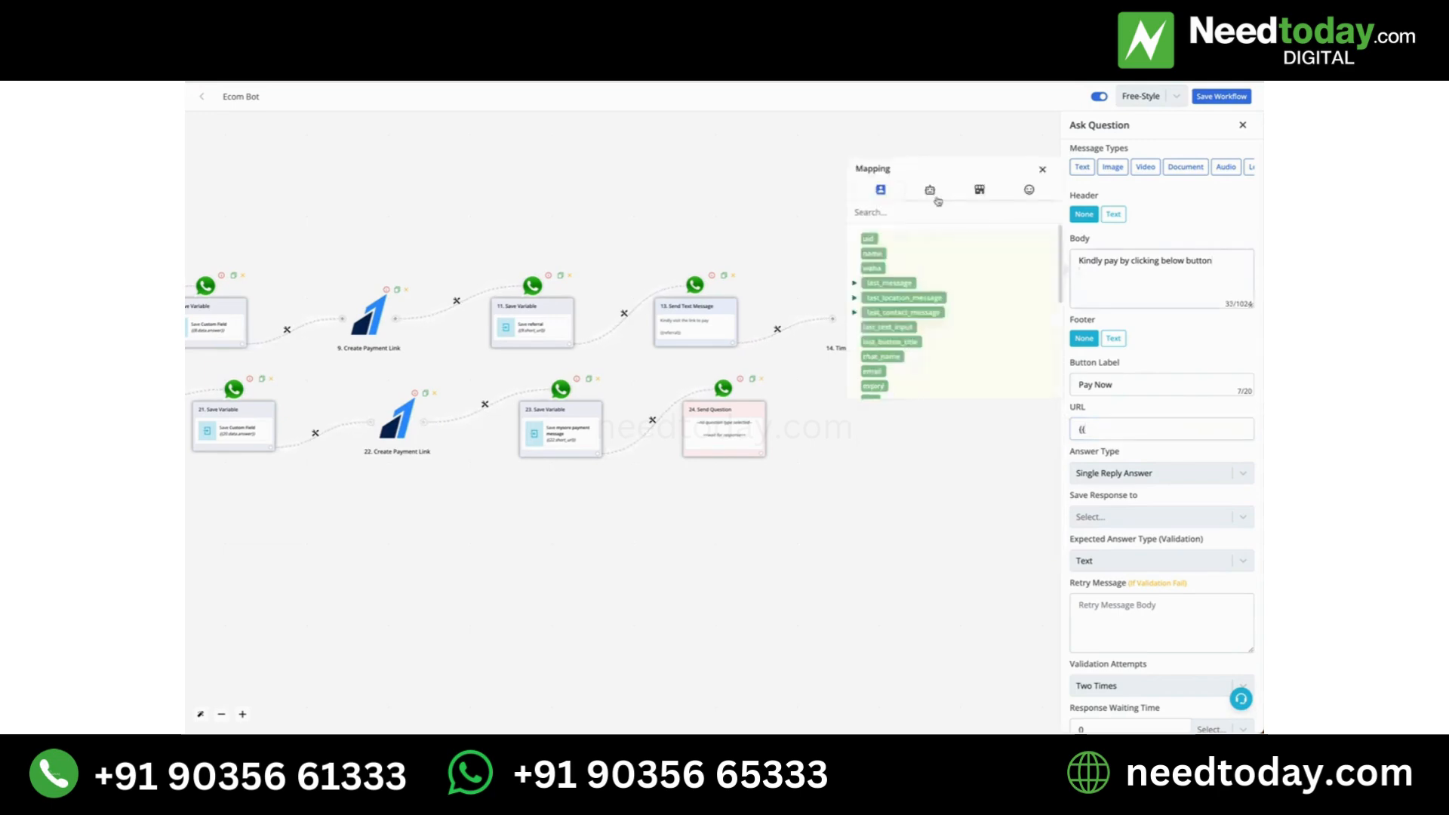
pyautogui.click(930, 190)
pyautogui.click(909, 238)
pyautogui.tripleClick(1119, 288)
pyautogui.hotkey('ctrl', 'c')
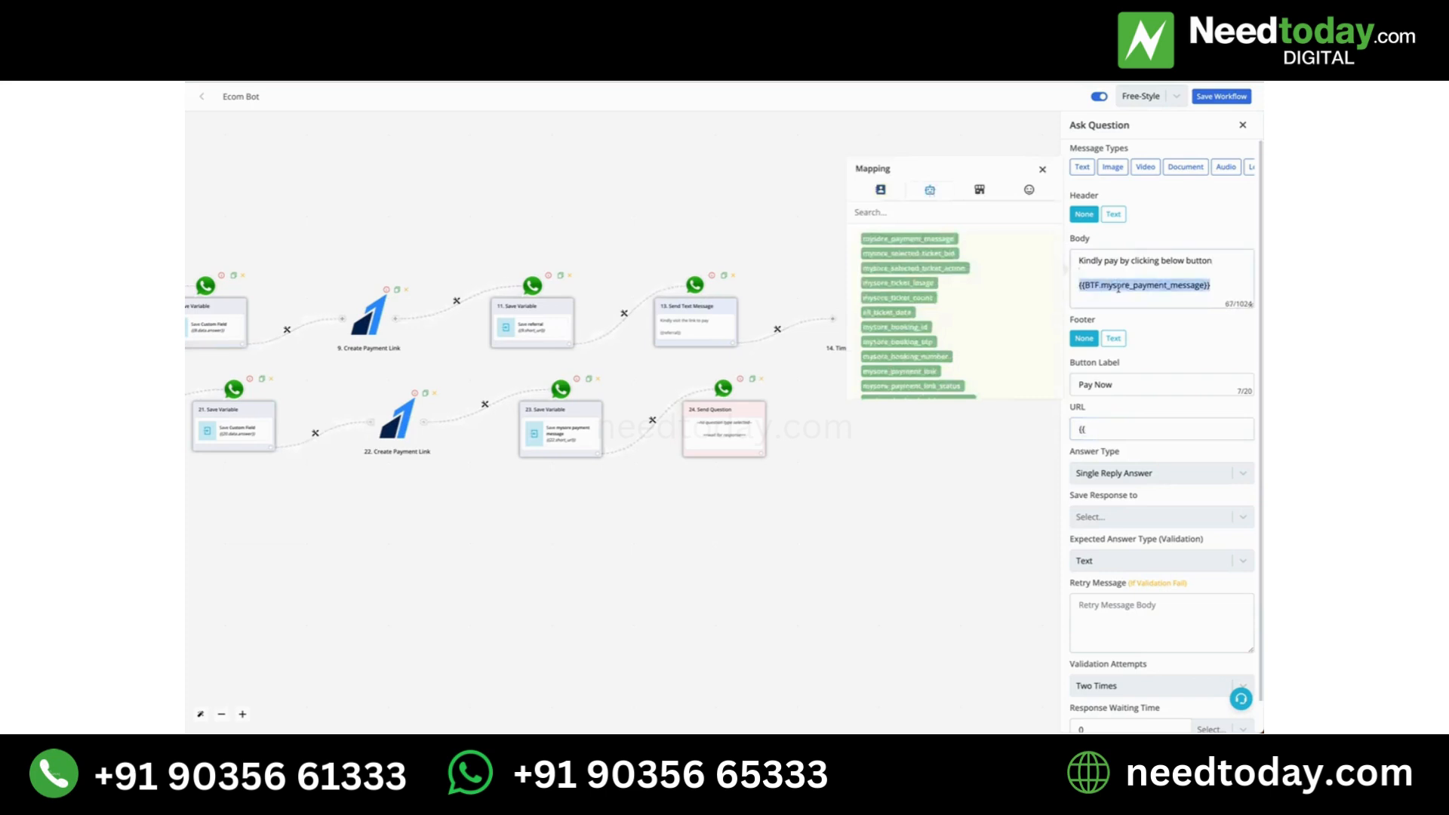
# Set the Pay Now button's URL to the copied {{BTF.mysore_payment_message}} variable
pyautogui.click(1125, 436)
pyautogui.hotkey('ctrl', 'v')
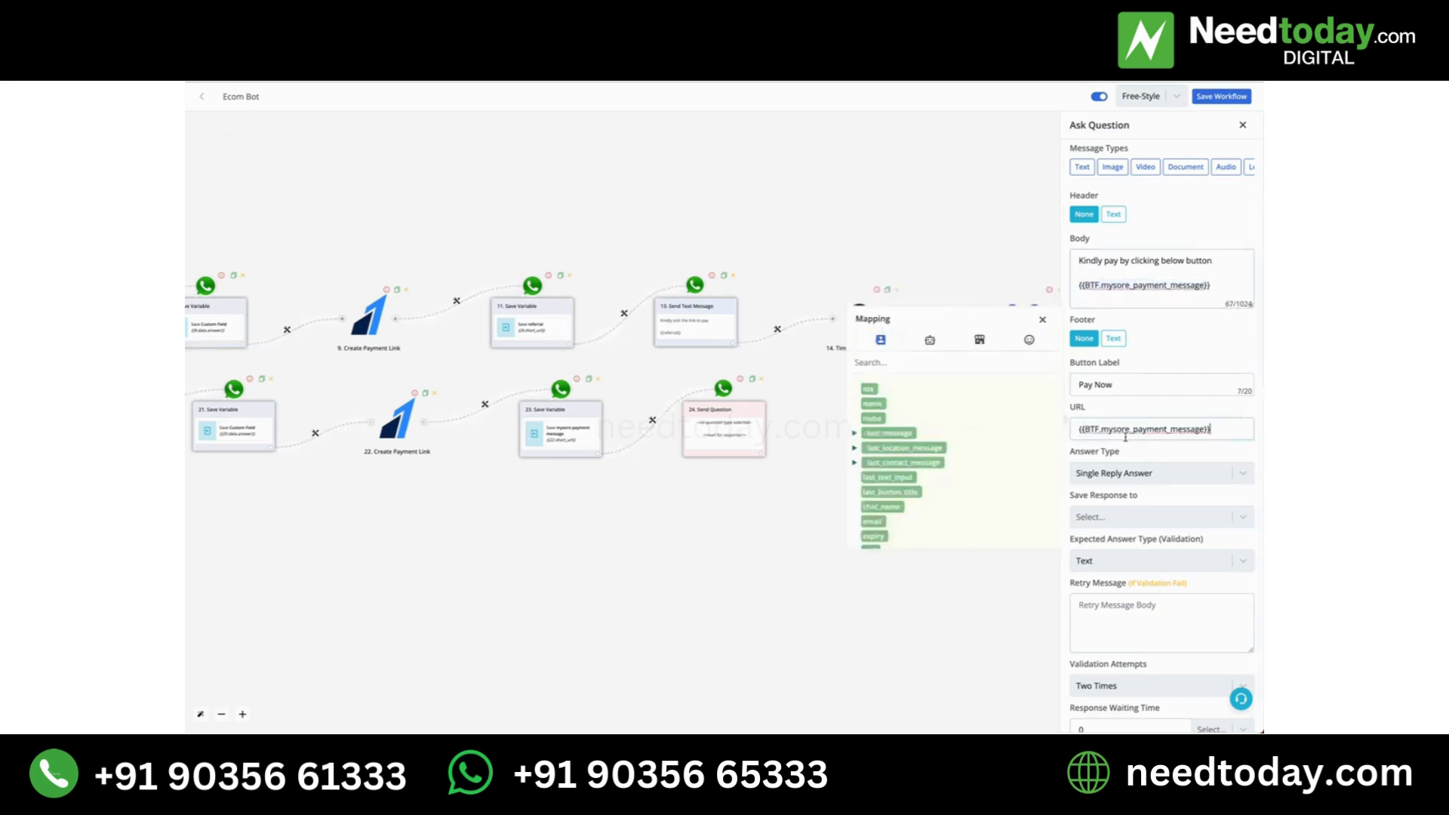
pyautogui.click(1132, 447)
pyautogui.scroll(-1, 1171, 446)
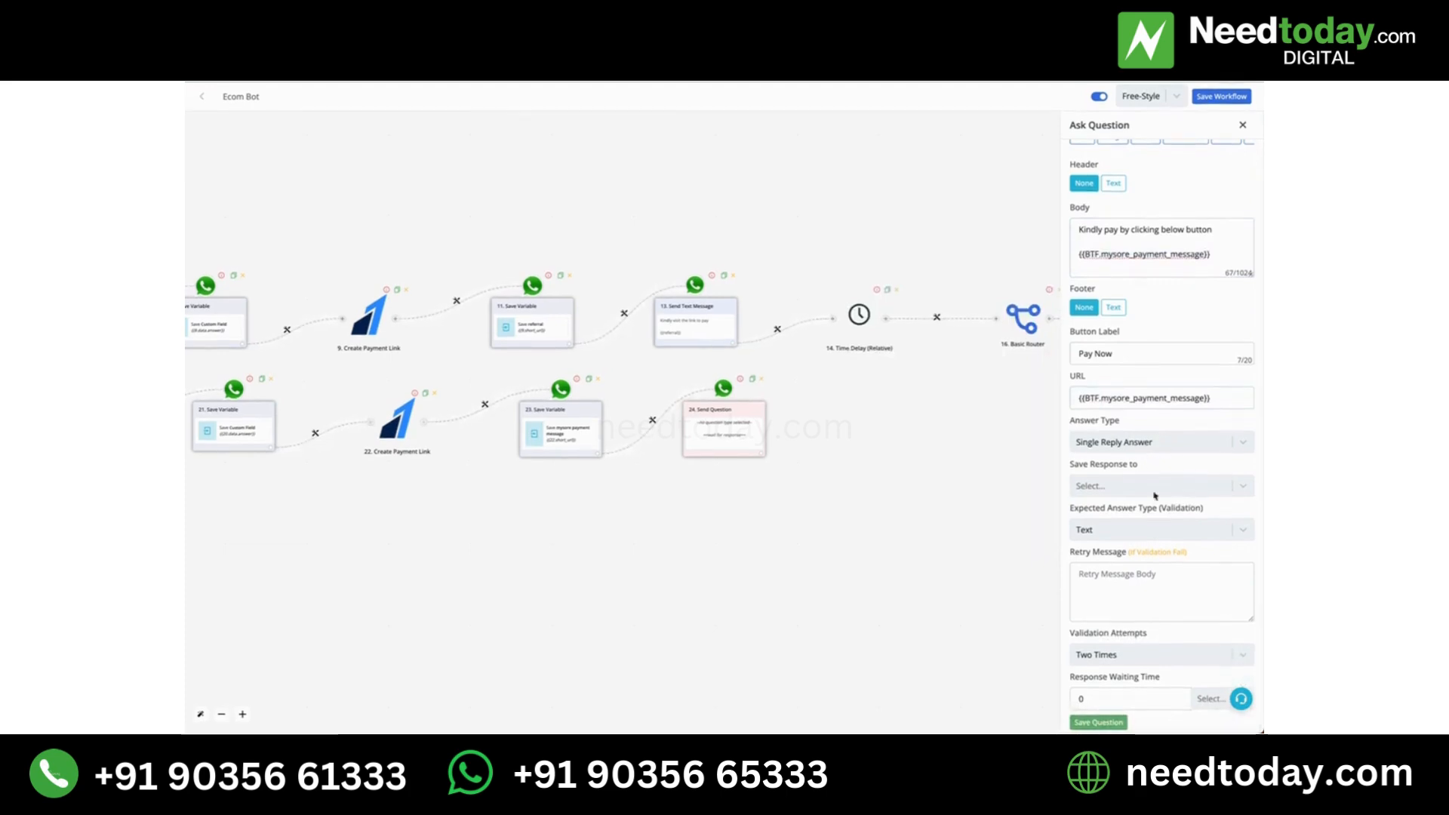
pyautogui.click(1121, 495)
pyautogui.click(1121, 495)
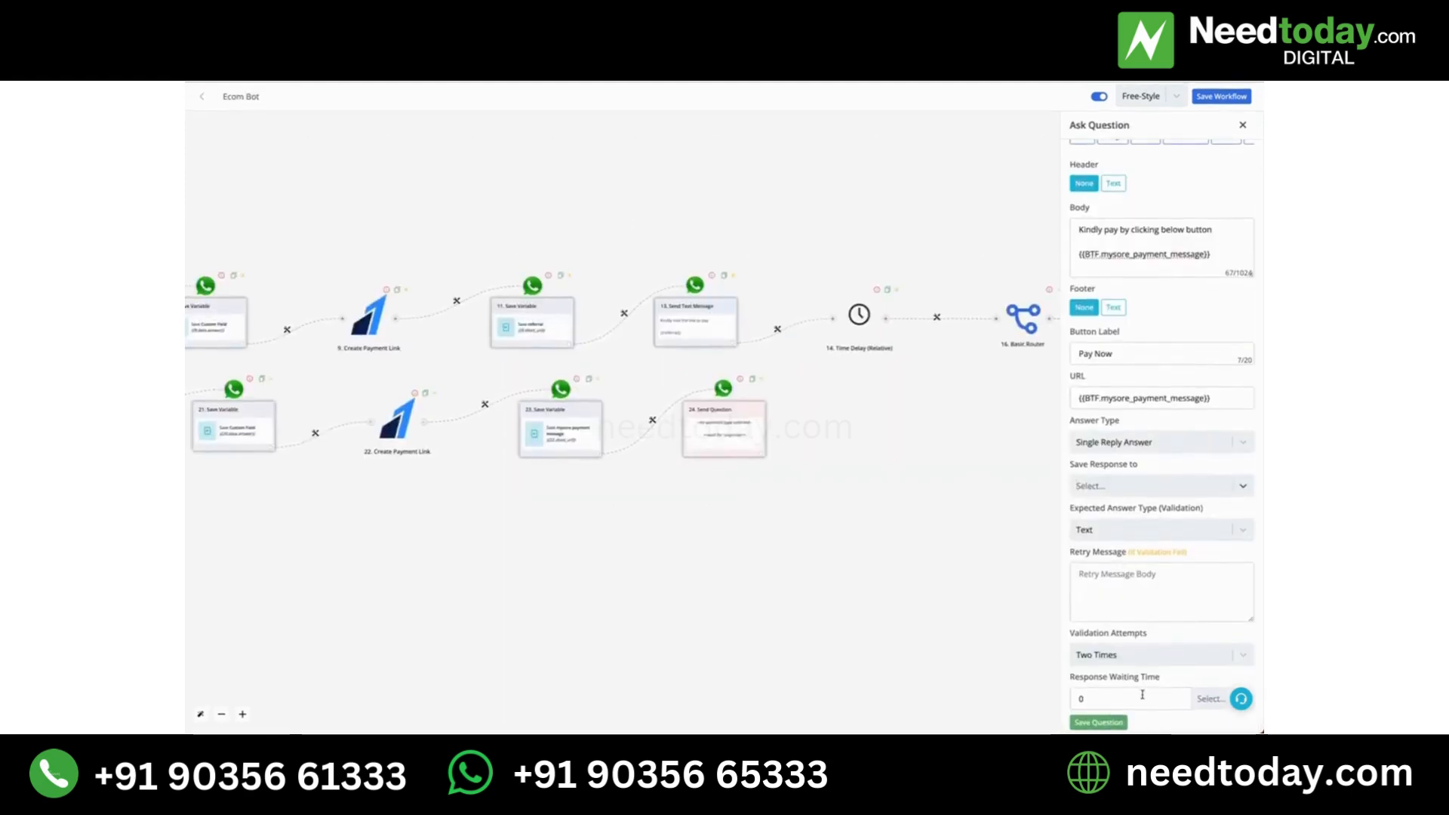
pyautogui.click(1133, 655)
pyautogui.click(1134, 662)
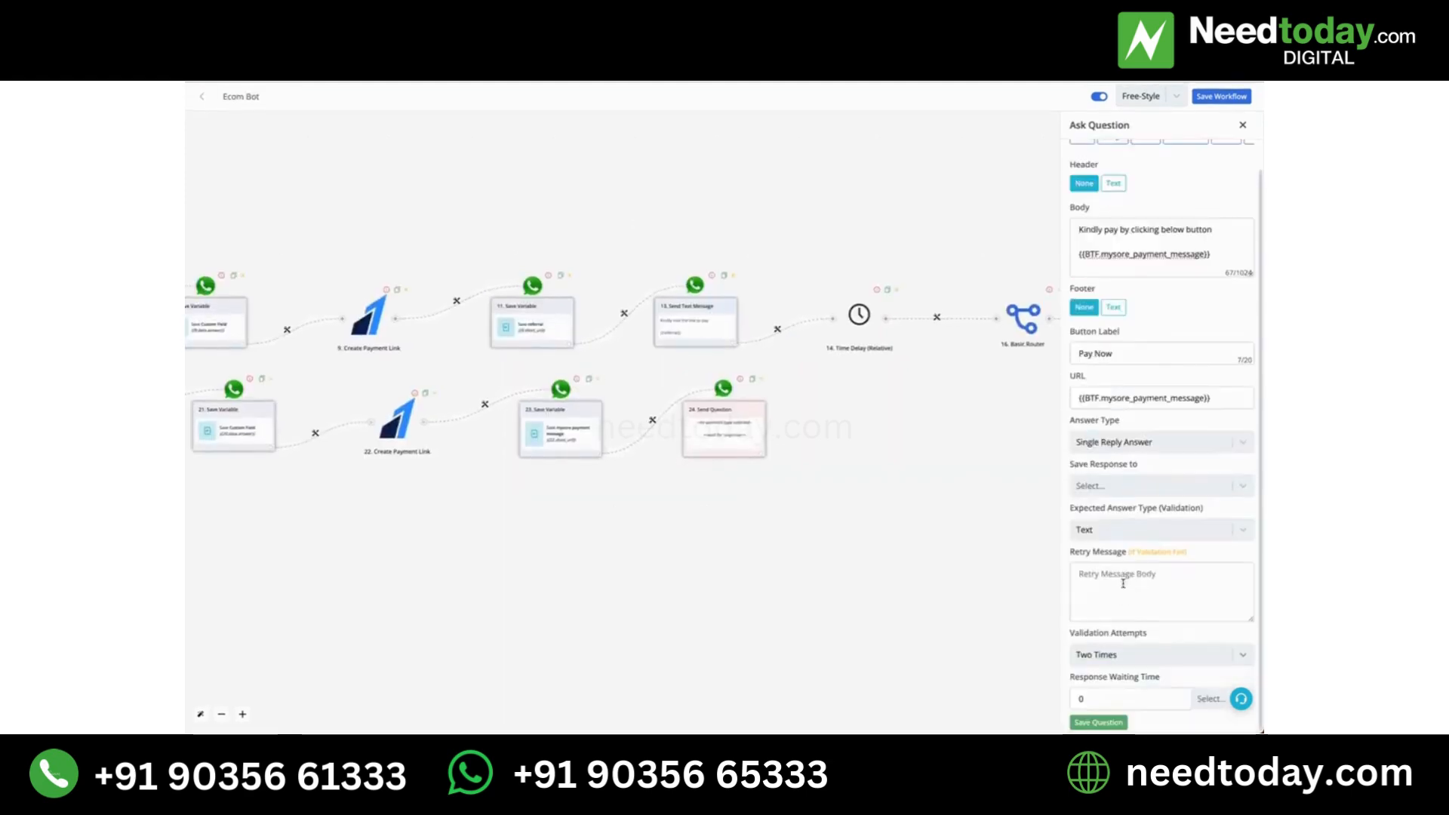
# Set the question's response waiting time to 5 minutes and save the question
pyautogui.click(1125, 705)
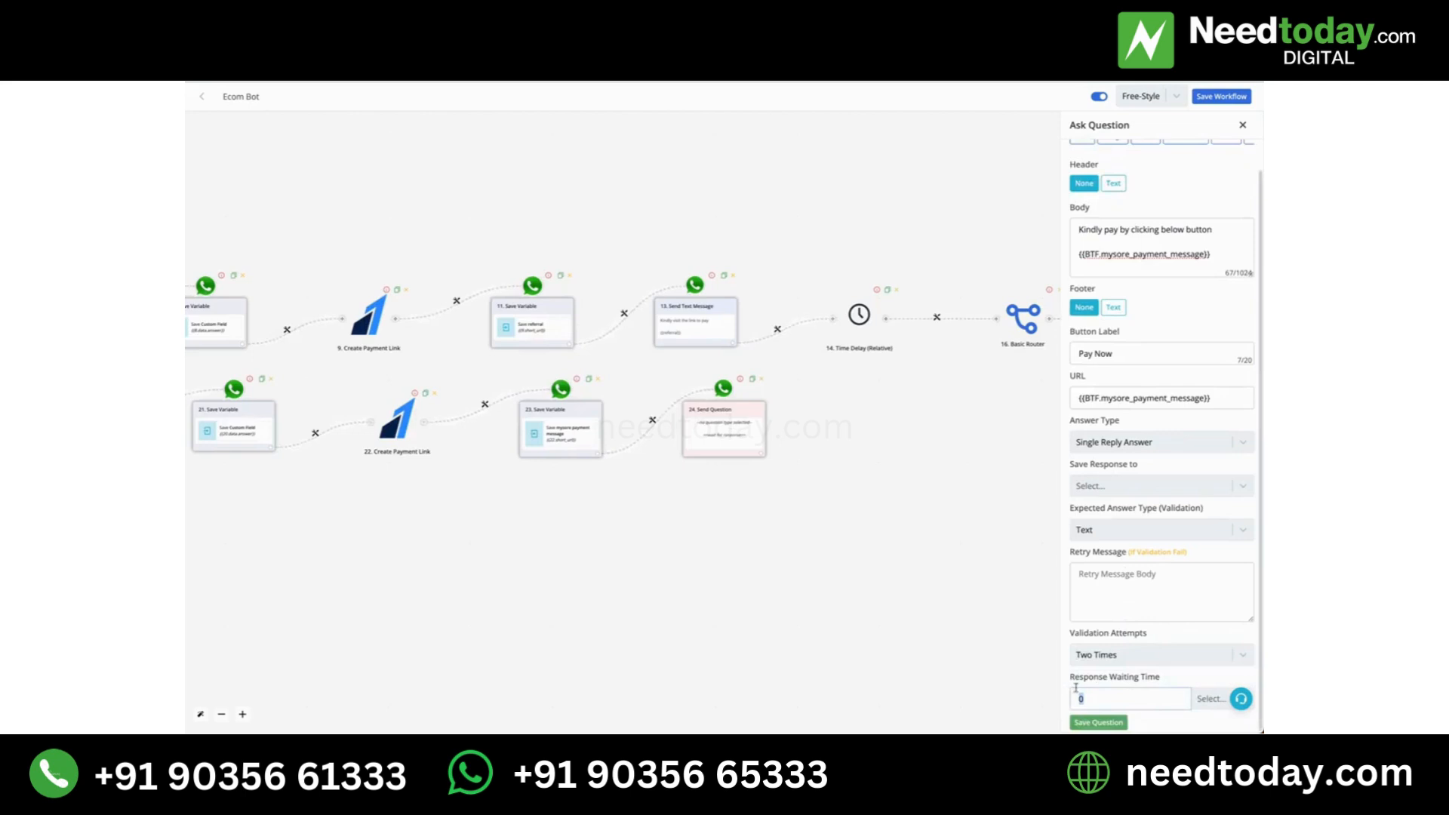
pyautogui.write('5')
pyautogui.click(1210, 699)
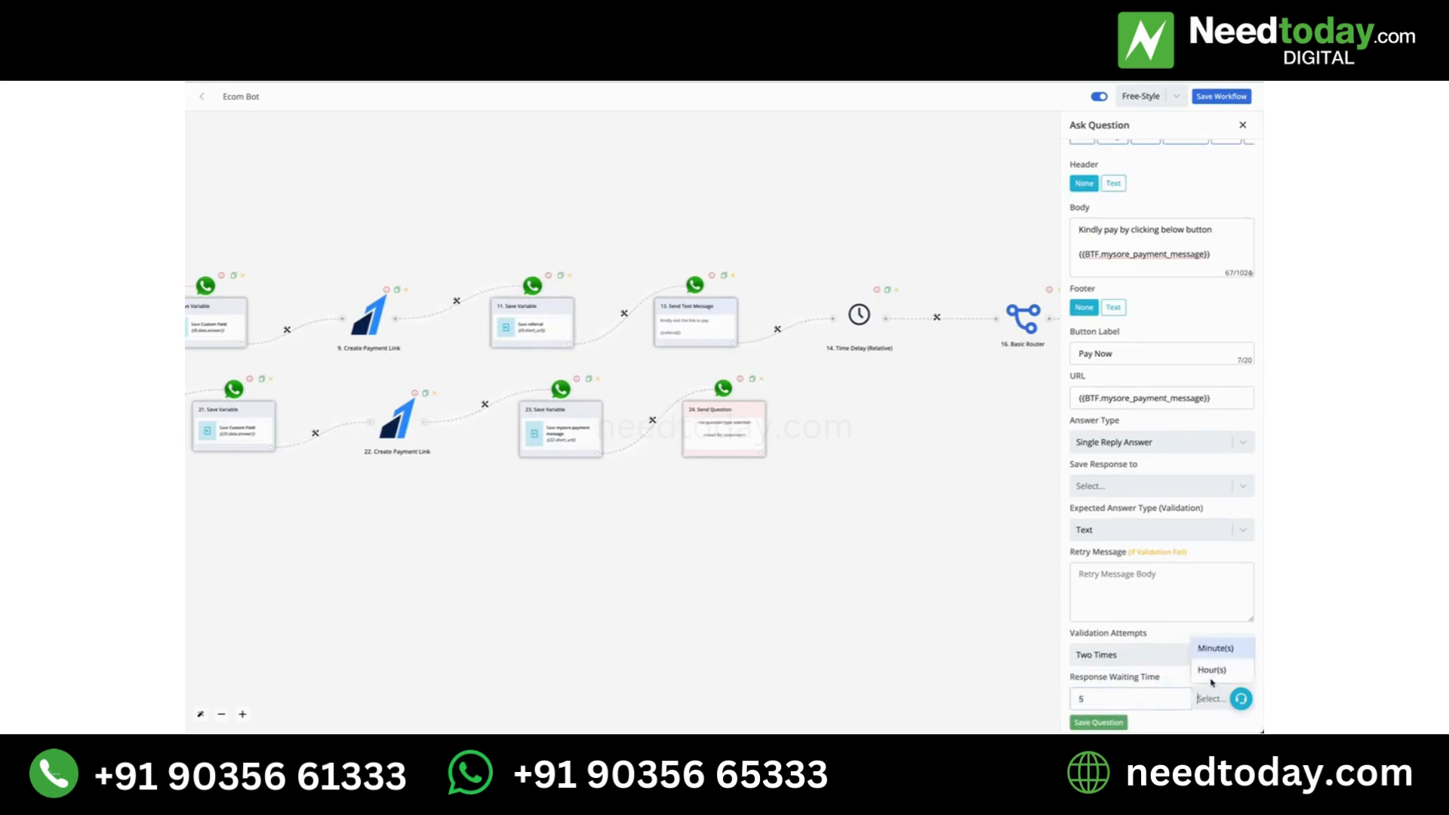
pyautogui.click(1212, 650)
pyautogui.click(1098, 722)
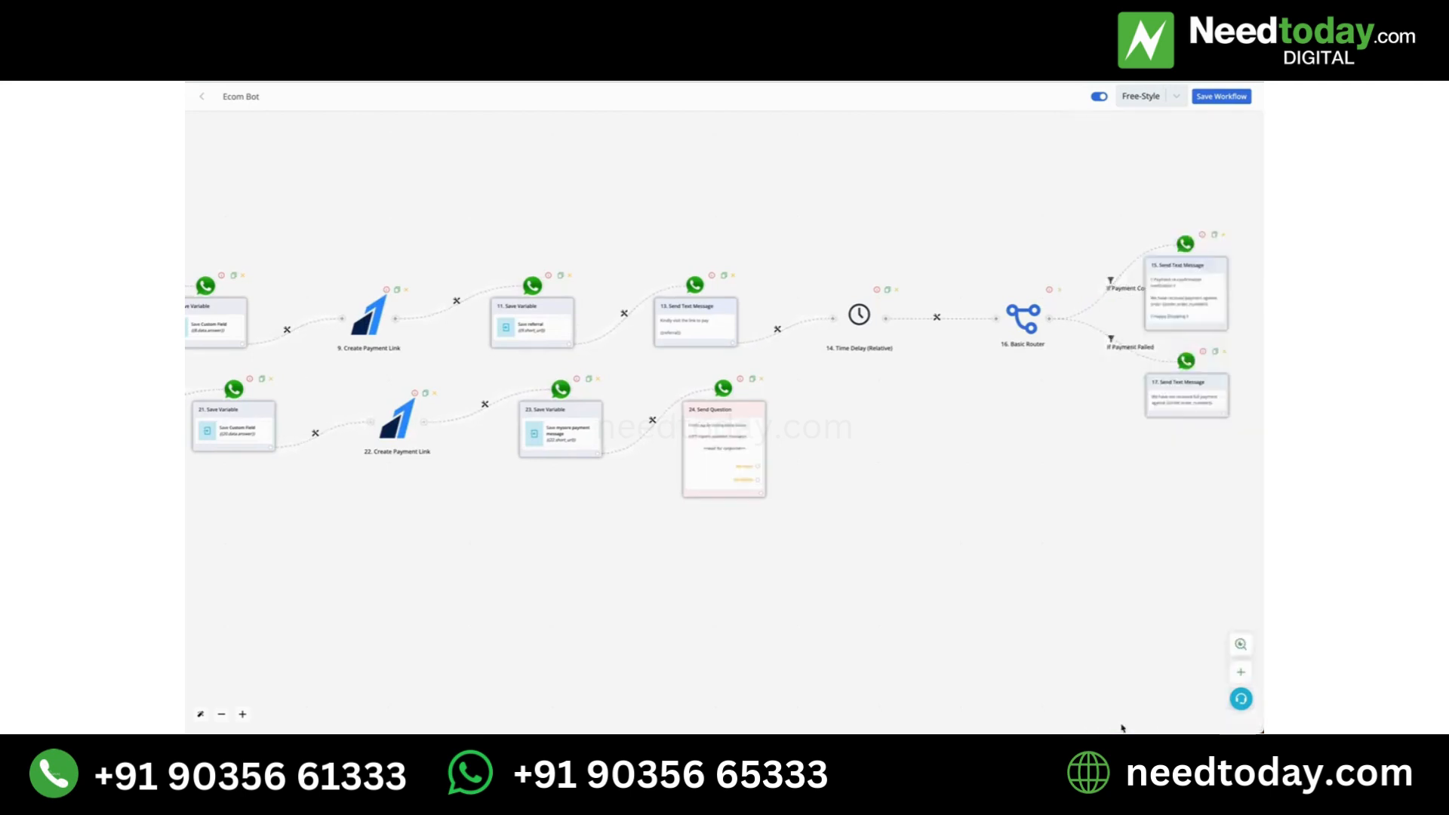
pyautogui.scroll(3, 770, 505)
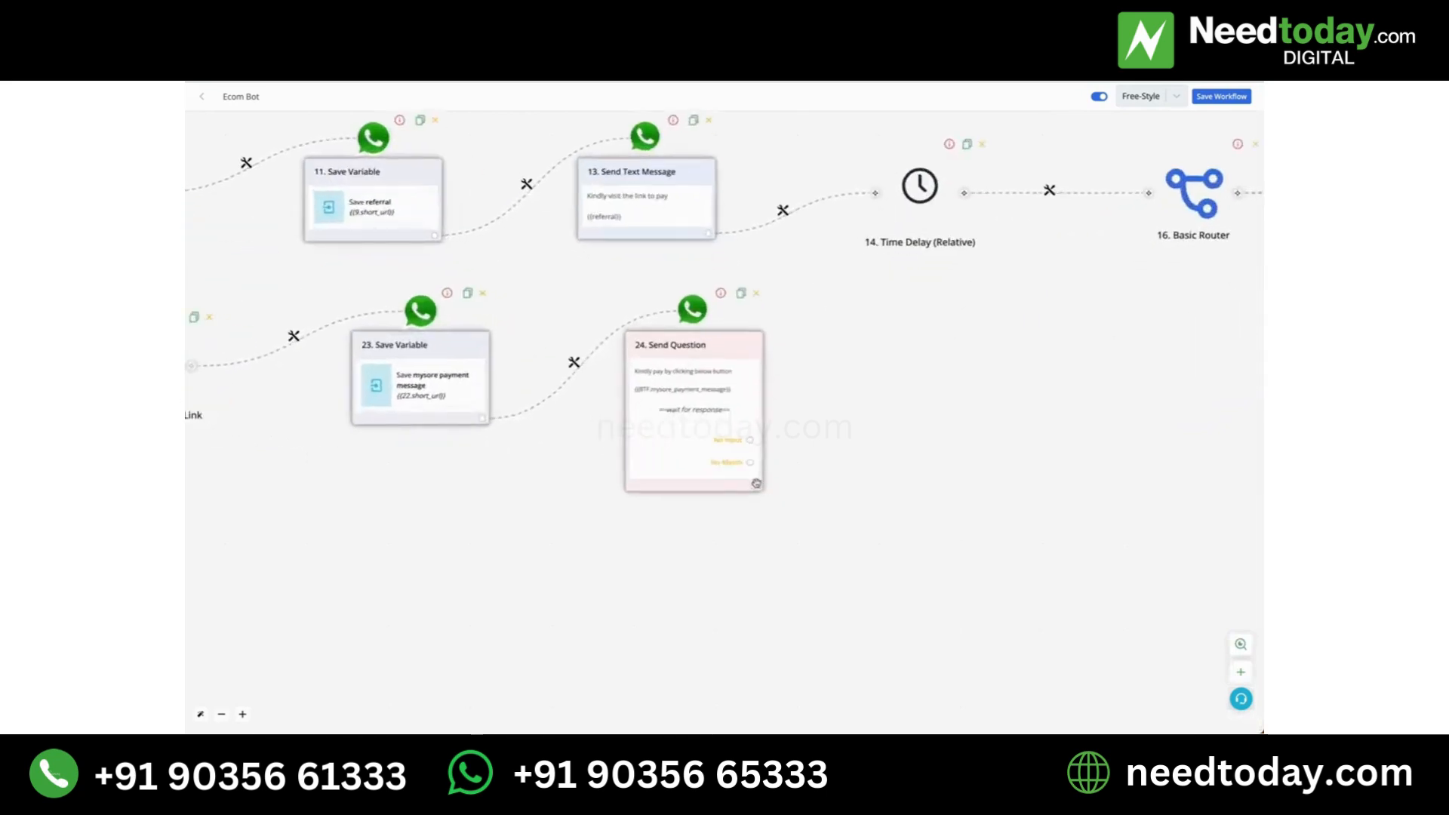
pyautogui.moveTo(953, 388); pyautogui.dragTo(1084, 347)
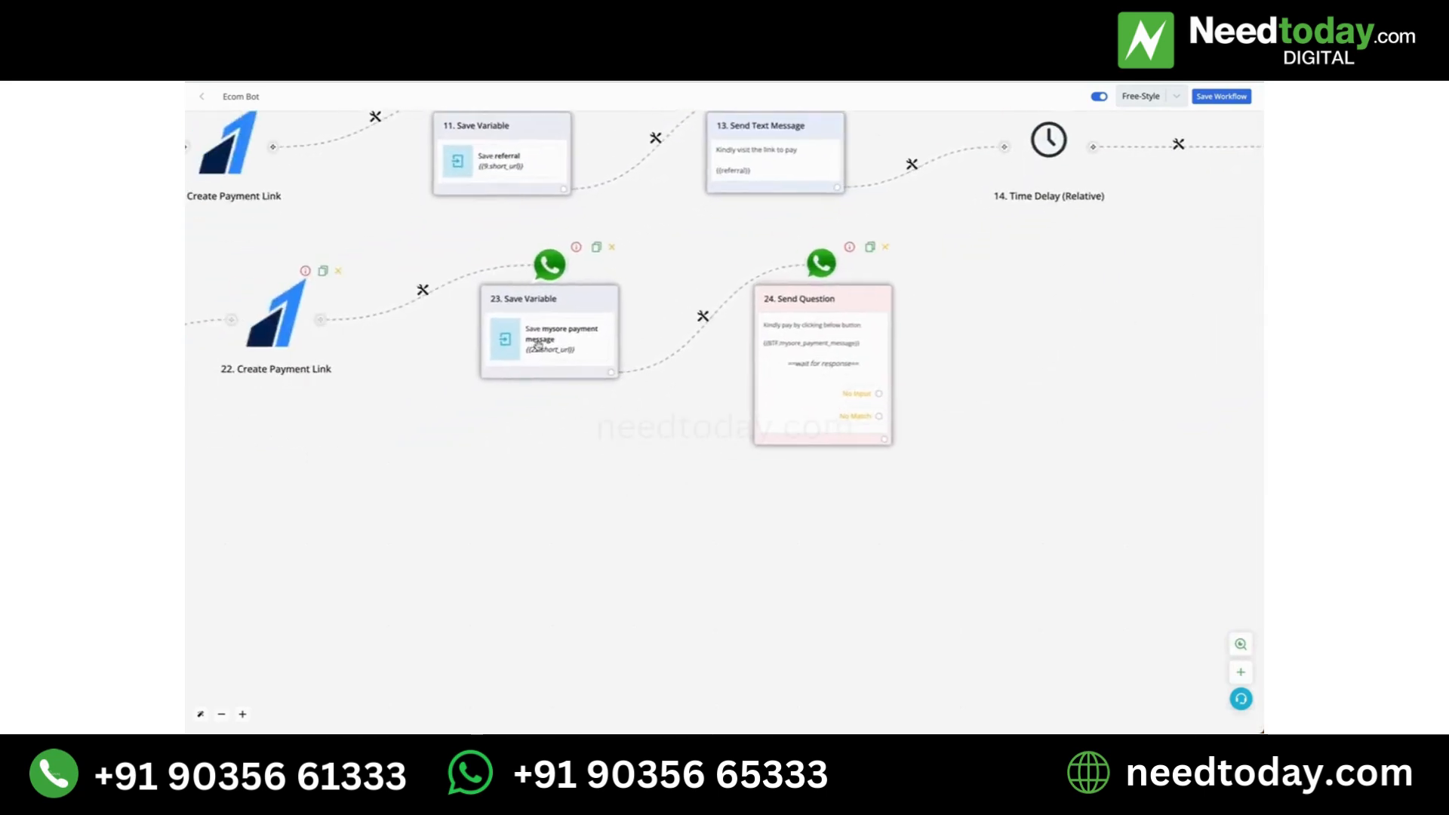
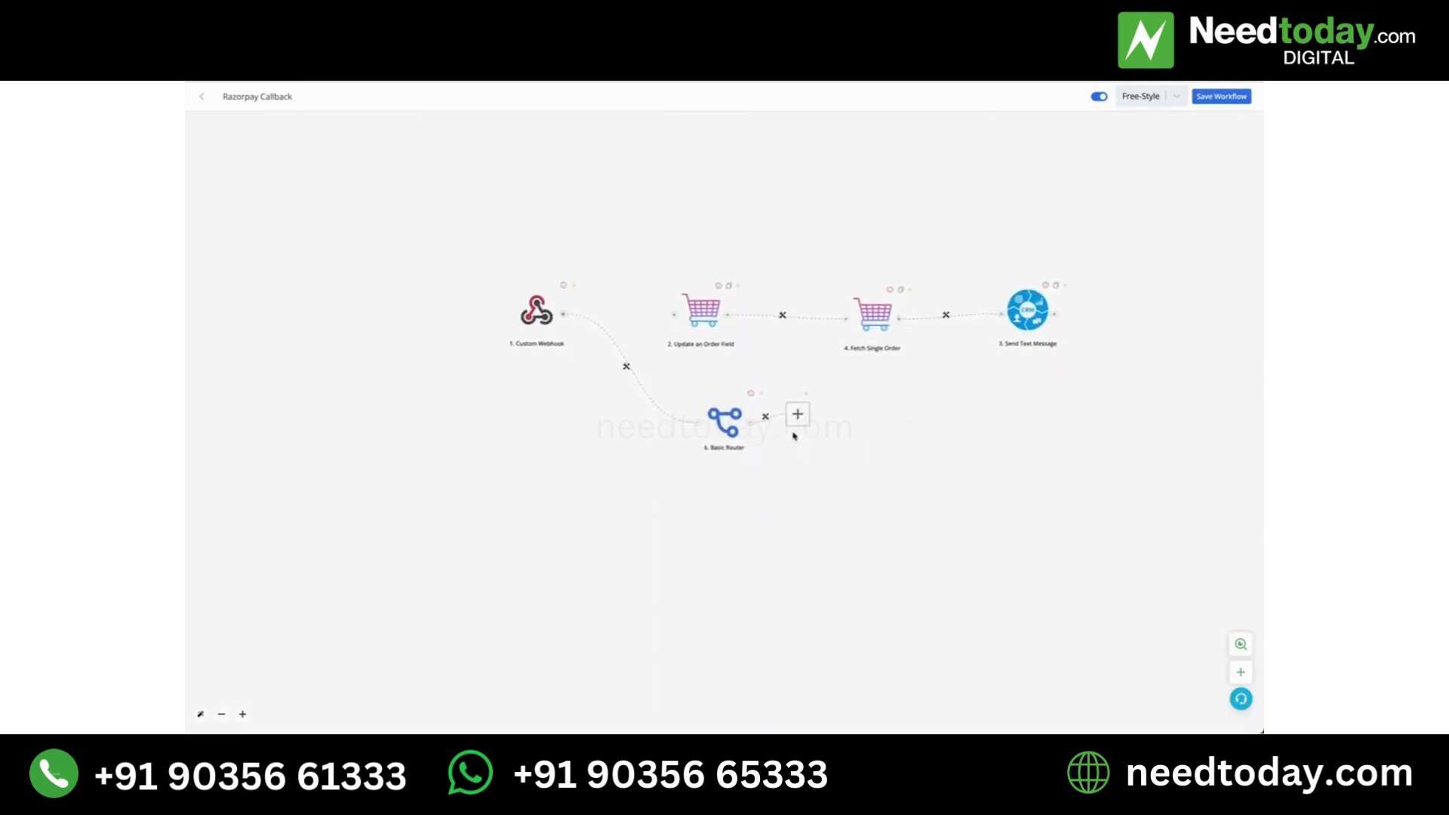
# Move the empty action placeholder away from the Basic Router and label the connecting route "paid"
pyautogui.moveTo(798, 418); pyautogui.dragTo(877, 407)
pyautogui.click(805, 412)
pyautogui.click(832, 421)
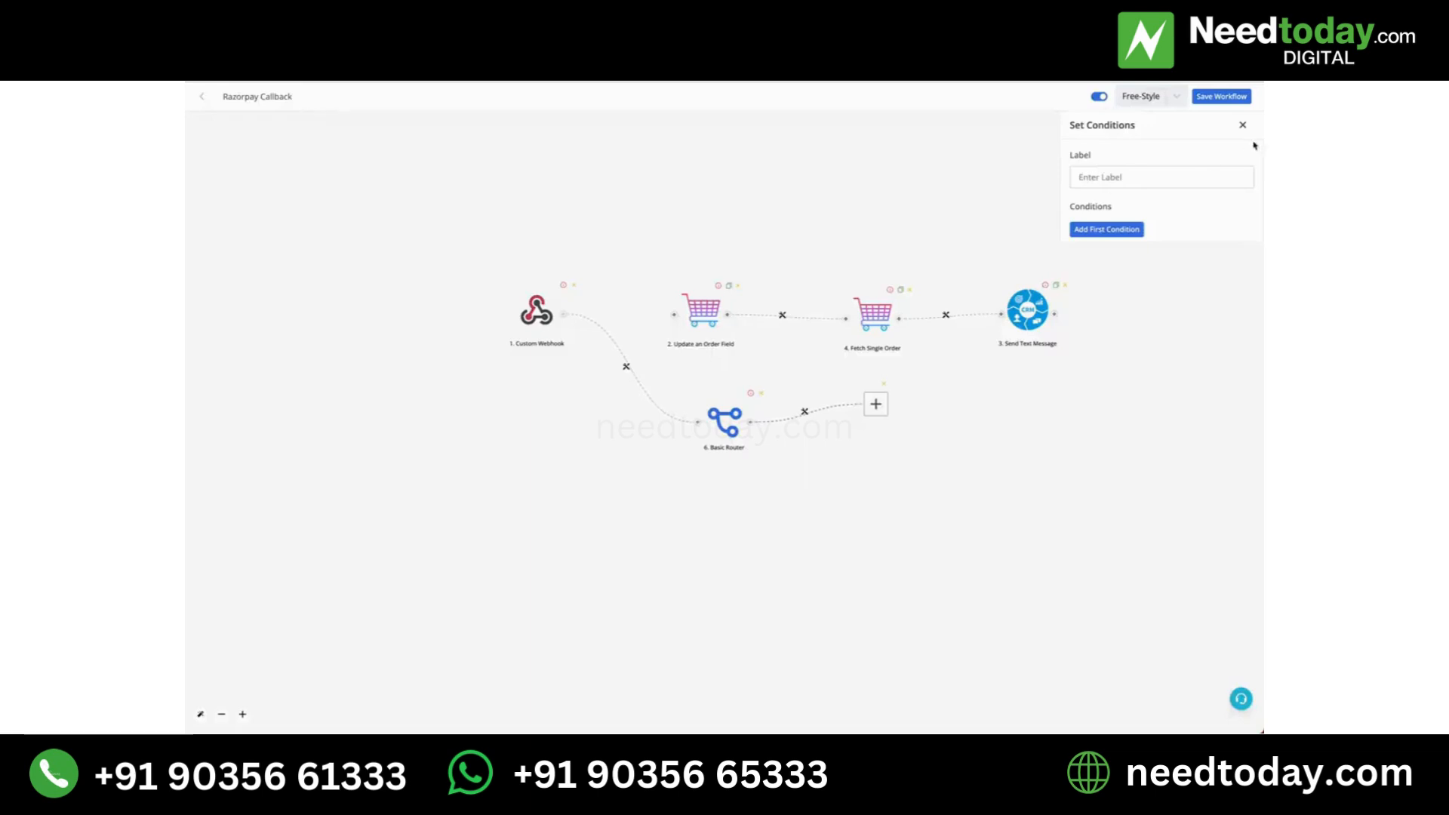
pyautogui.click(1196, 173)
pyautogui.write('paid')
# Add the condition {{1.razorpay_payment_link_status}} is "paid" to the route and save the filter
pyautogui.click(1123, 230)
pyautogui.click(1125, 237)
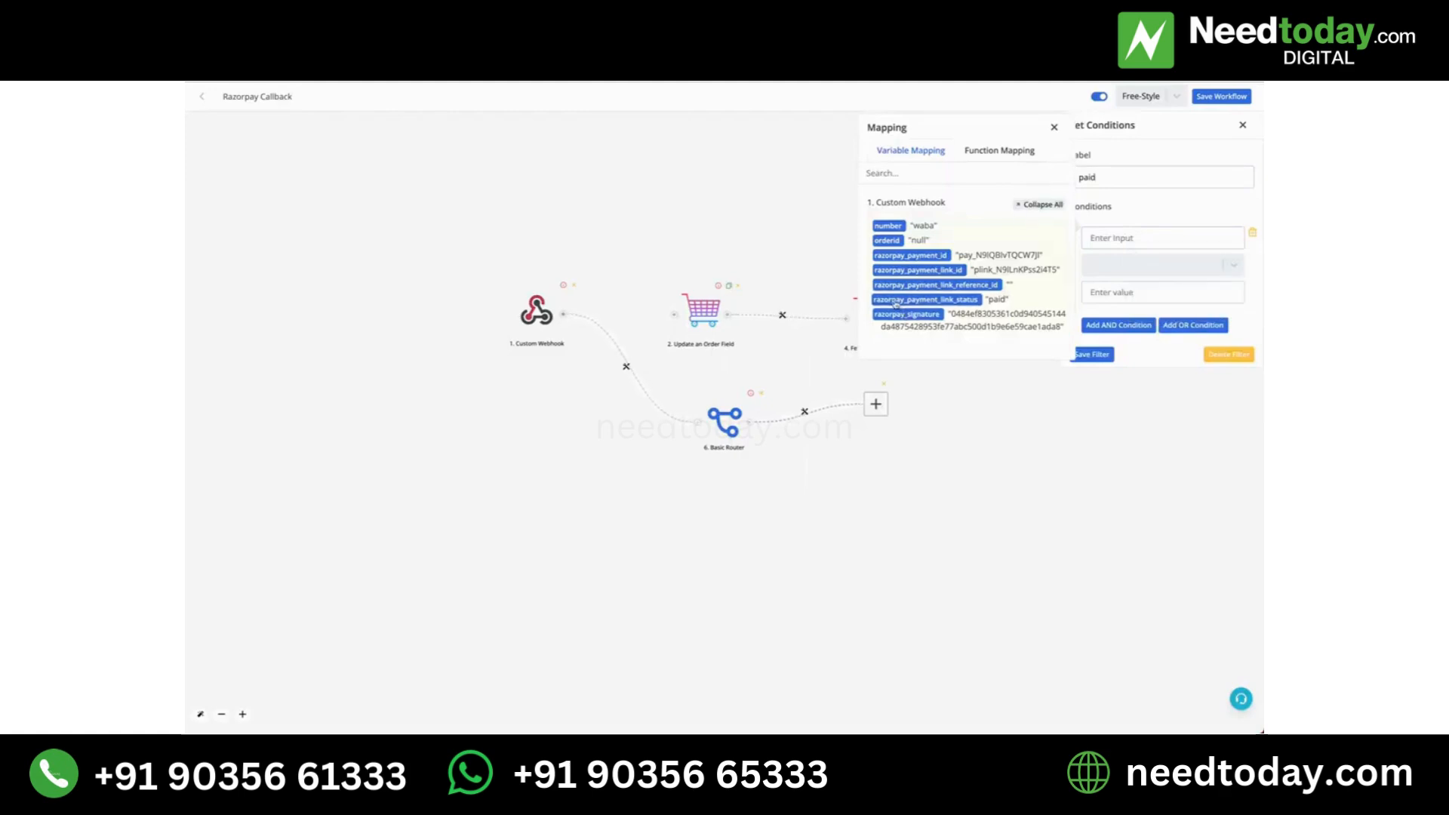
pyautogui.click(925, 299)
pyautogui.click(1102, 265)
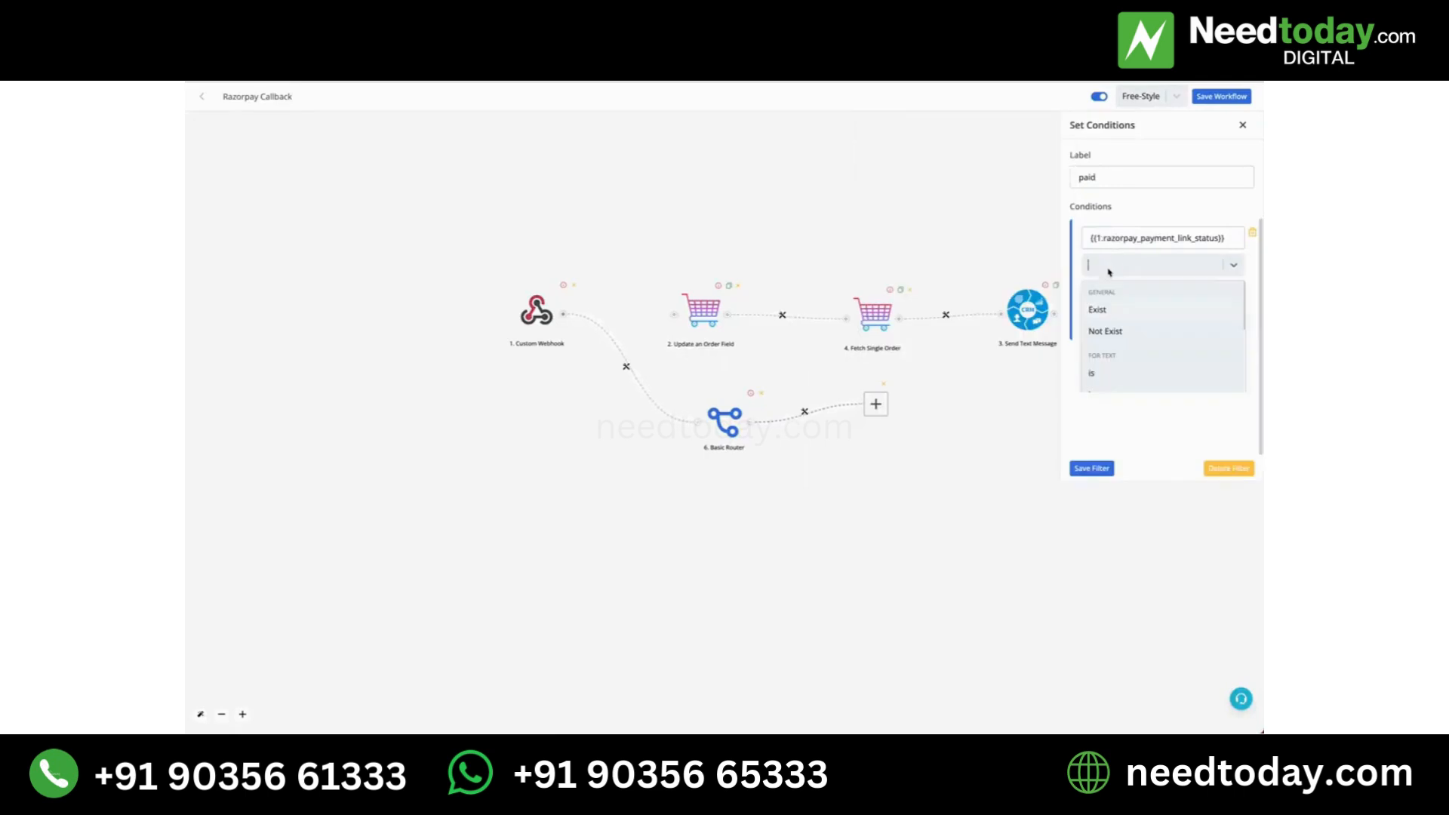
pyautogui.click(1117, 339)
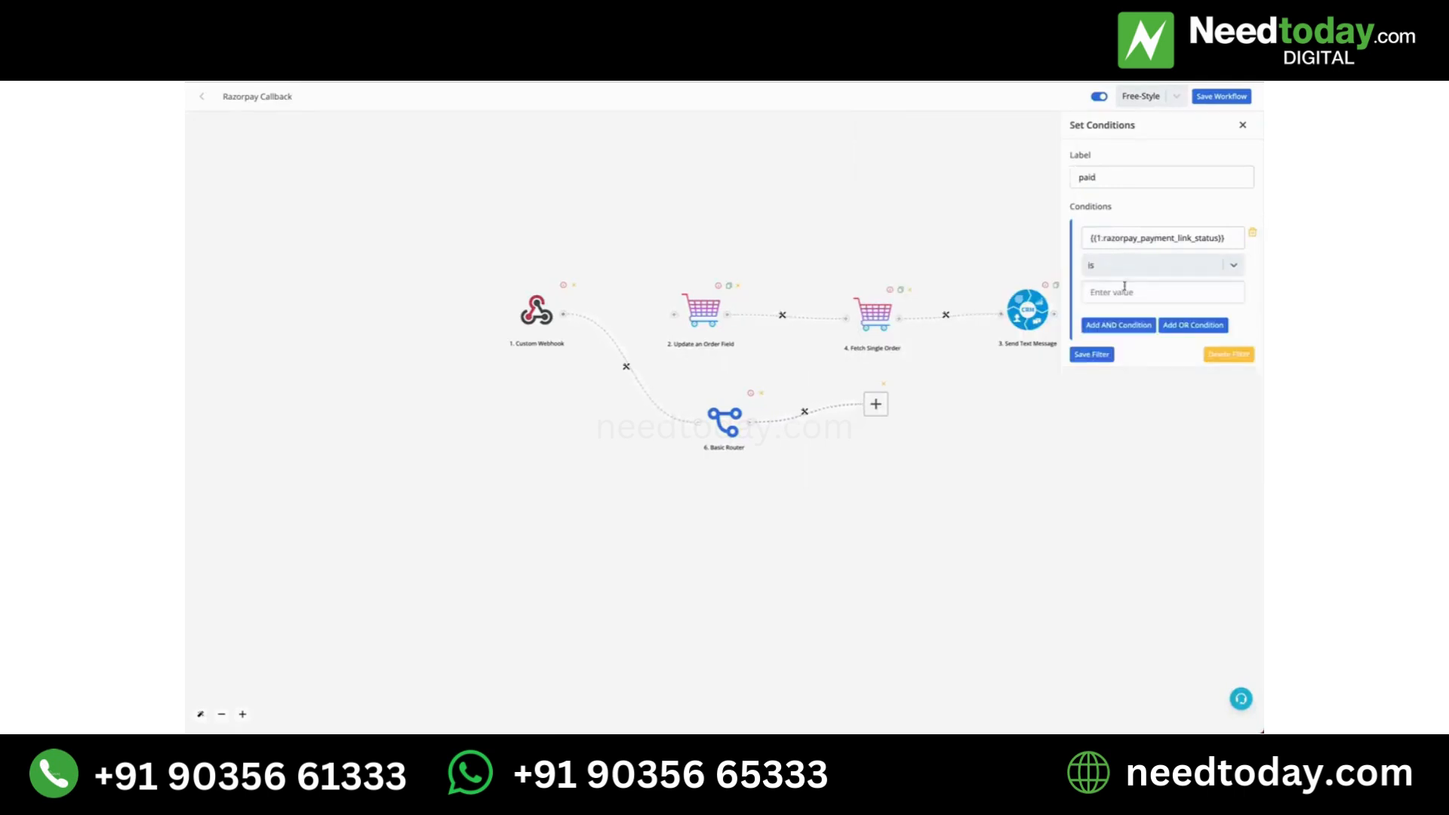
pyautogui.click(1124, 292)
pyautogui.write('paid')
pyautogui.click(1107, 358)
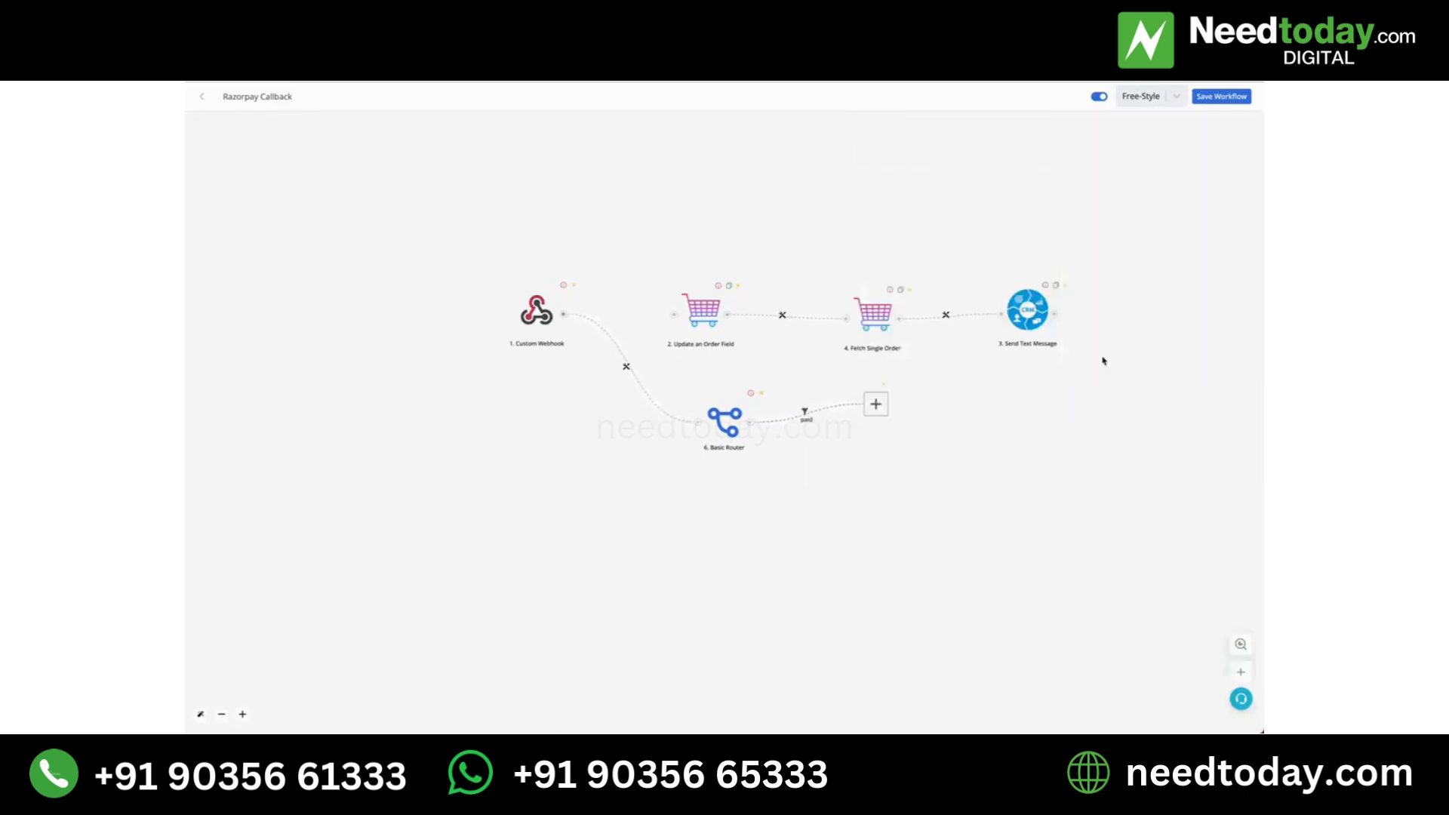
# Create a second route from the Basic Router, place it below the paid one and label it "failed"
pyautogui.click(751, 423)
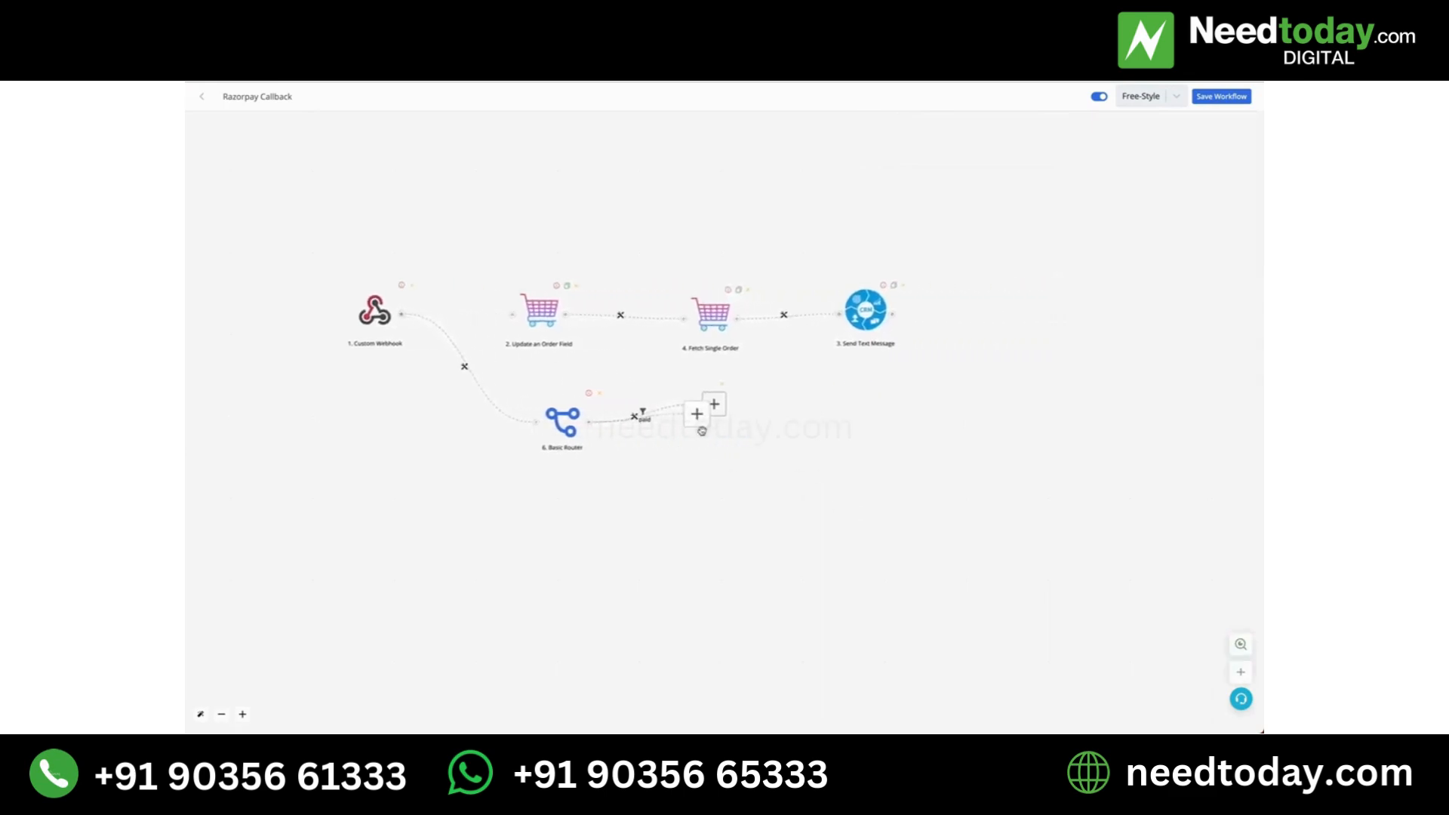
pyautogui.moveTo(702, 428); pyautogui.dragTo(731, 508)
pyautogui.click(646, 457)
pyautogui.click(662, 470)
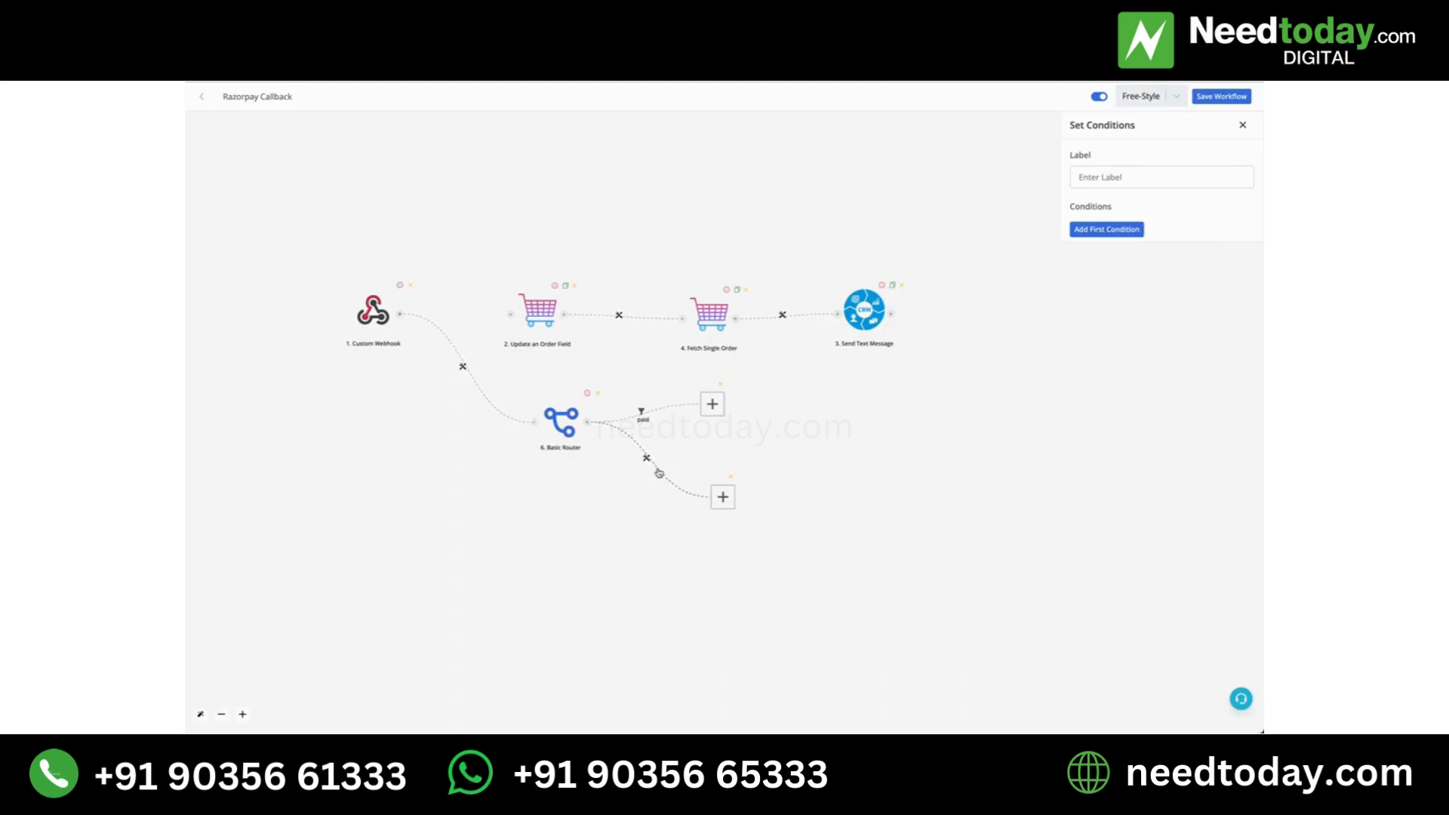
pyautogui.click(1132, 173)
pyautogui.write('failed')
# Give the failed route the condition {{1.razorpay_payment_link_status}} is not "paid", then save the filter and the workflow
pyautogui.click(1109, 230)
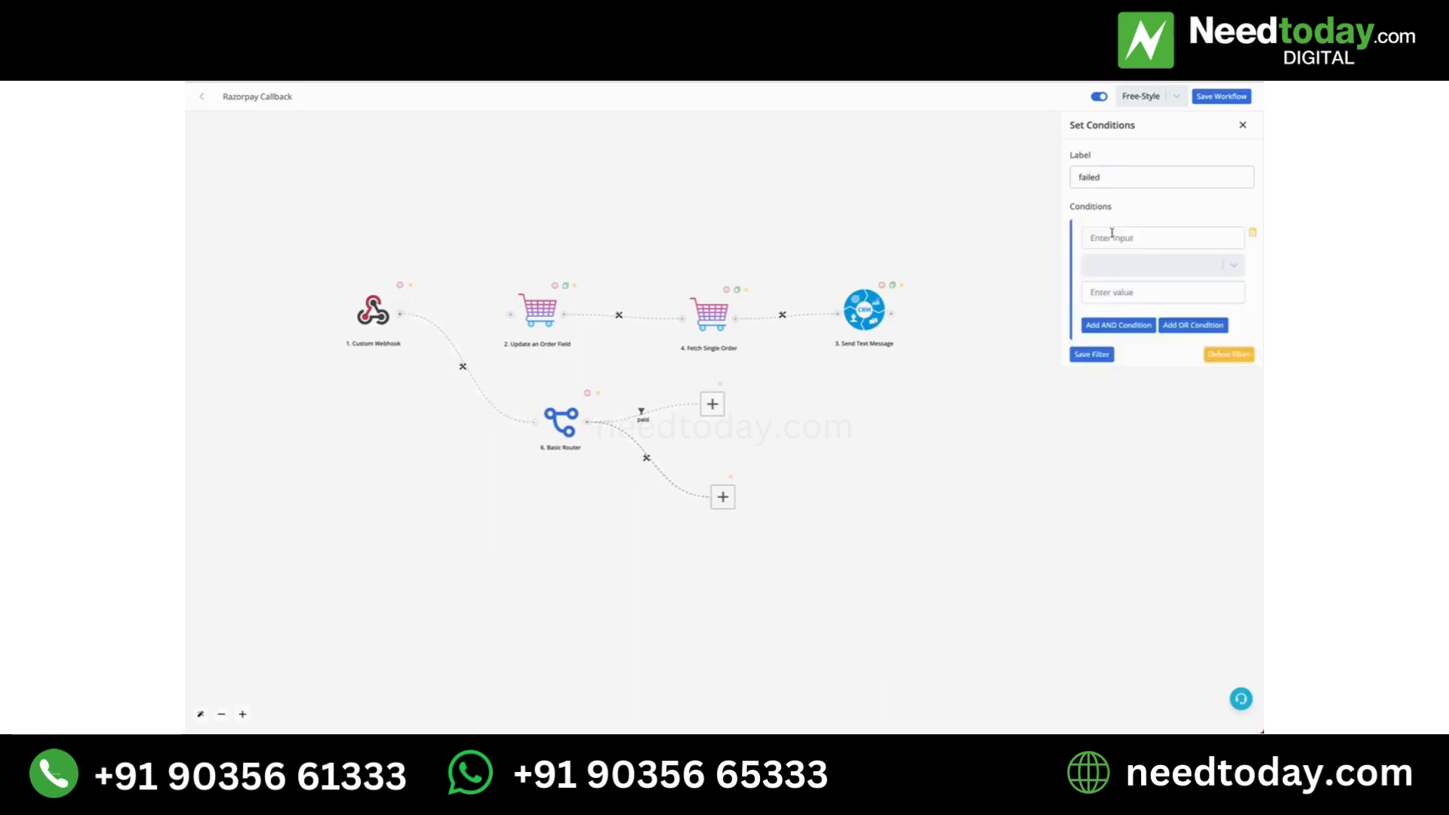
pyautogui.click(1111, 233)
pyautogui.click(936, 305)
pyautogui.click(1096, 272)
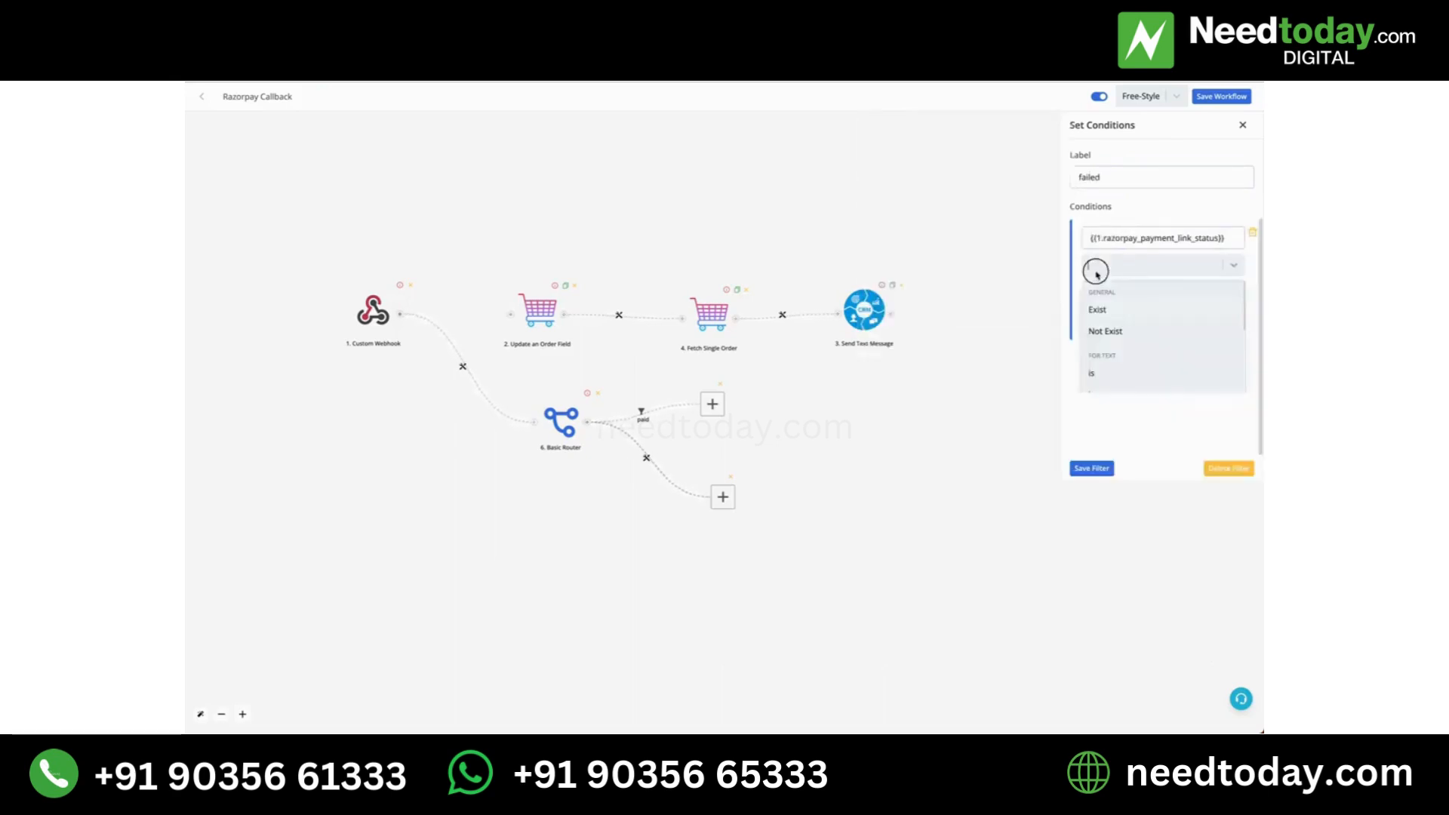
pyautogui.click(1110, 391)
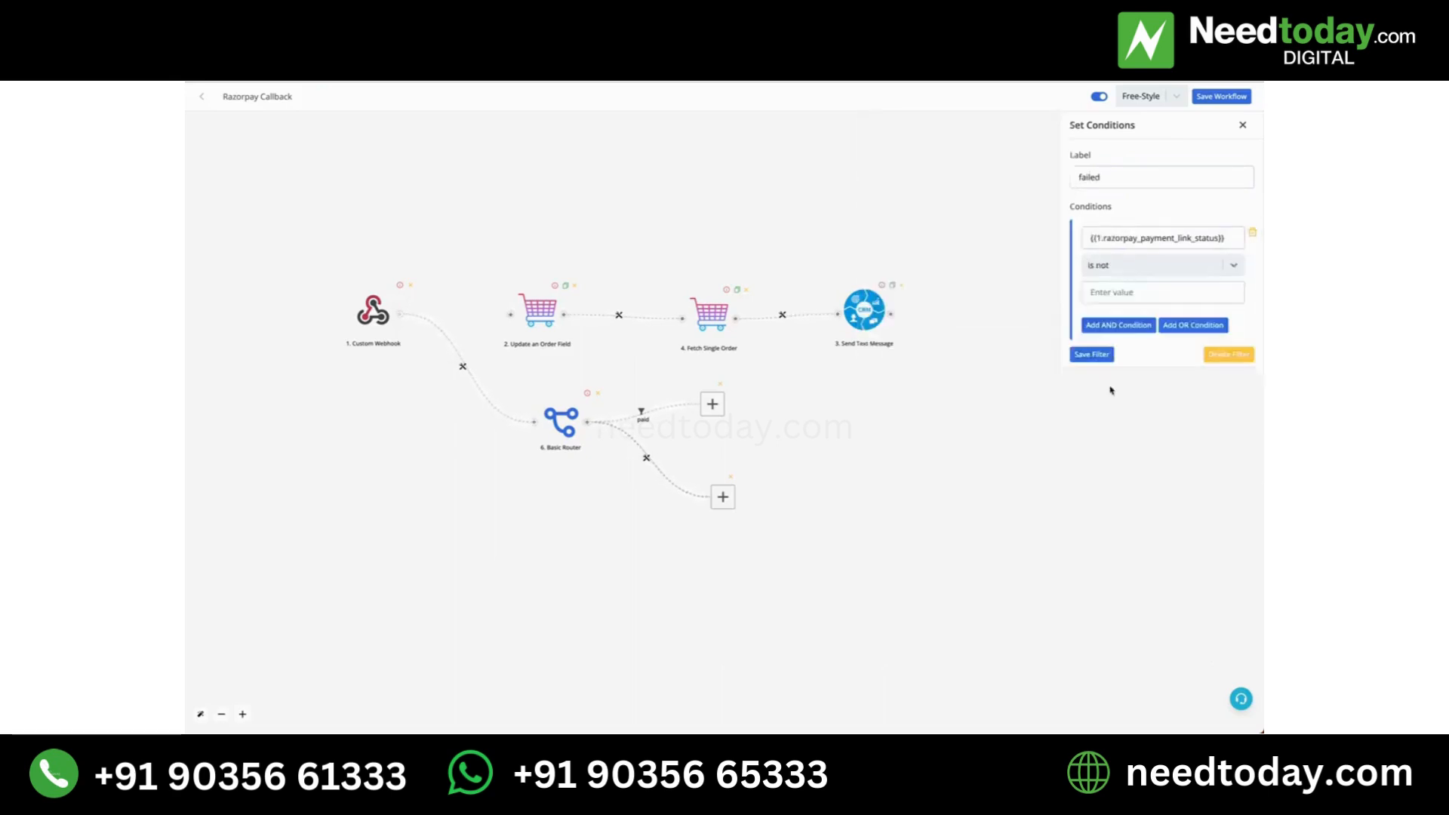
pyautogui.click(1136, 302)
pyautogui.write('paid')
pyautogui.click(1092, 354)
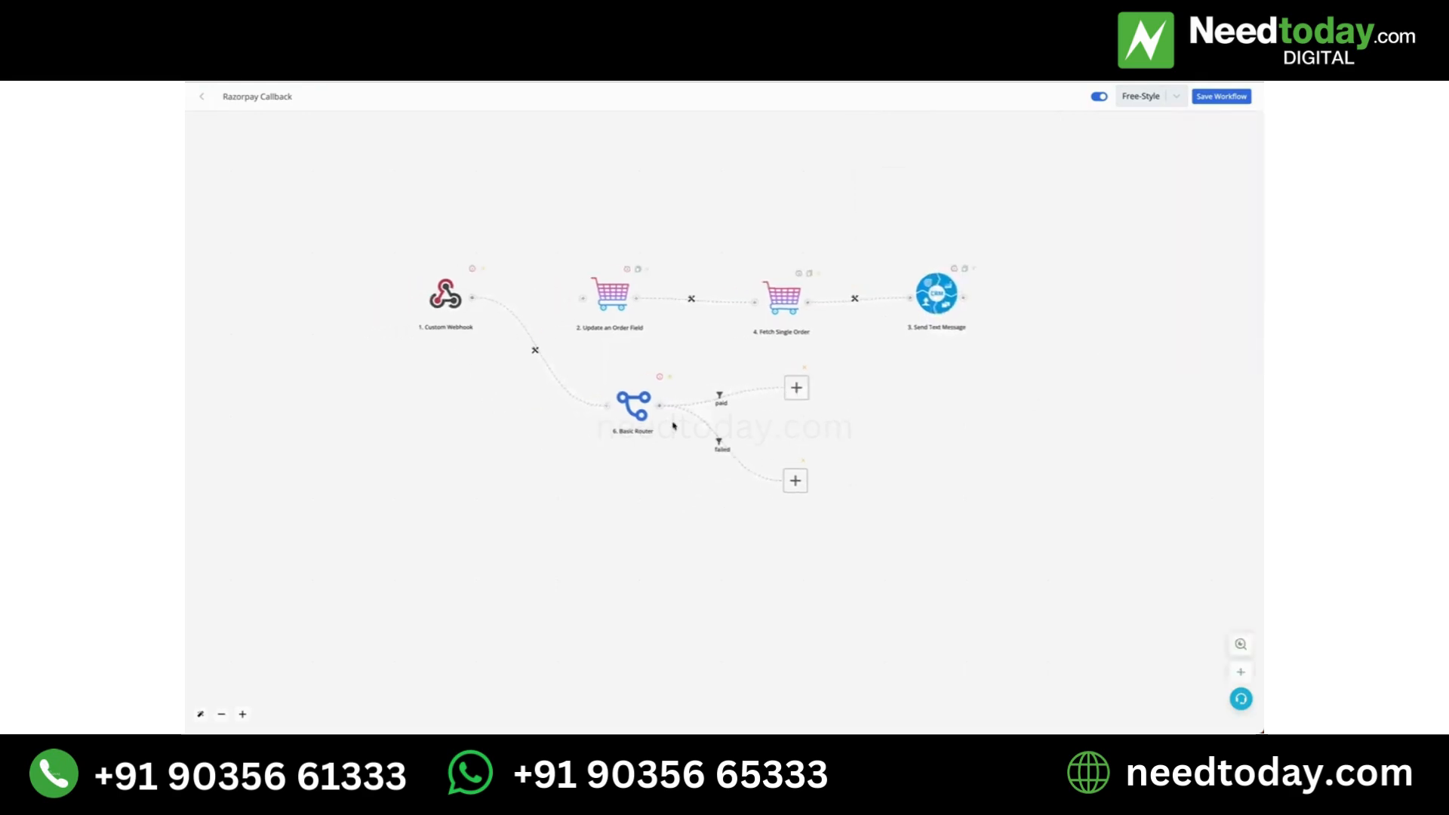
pyautogui.click(1203, 97)
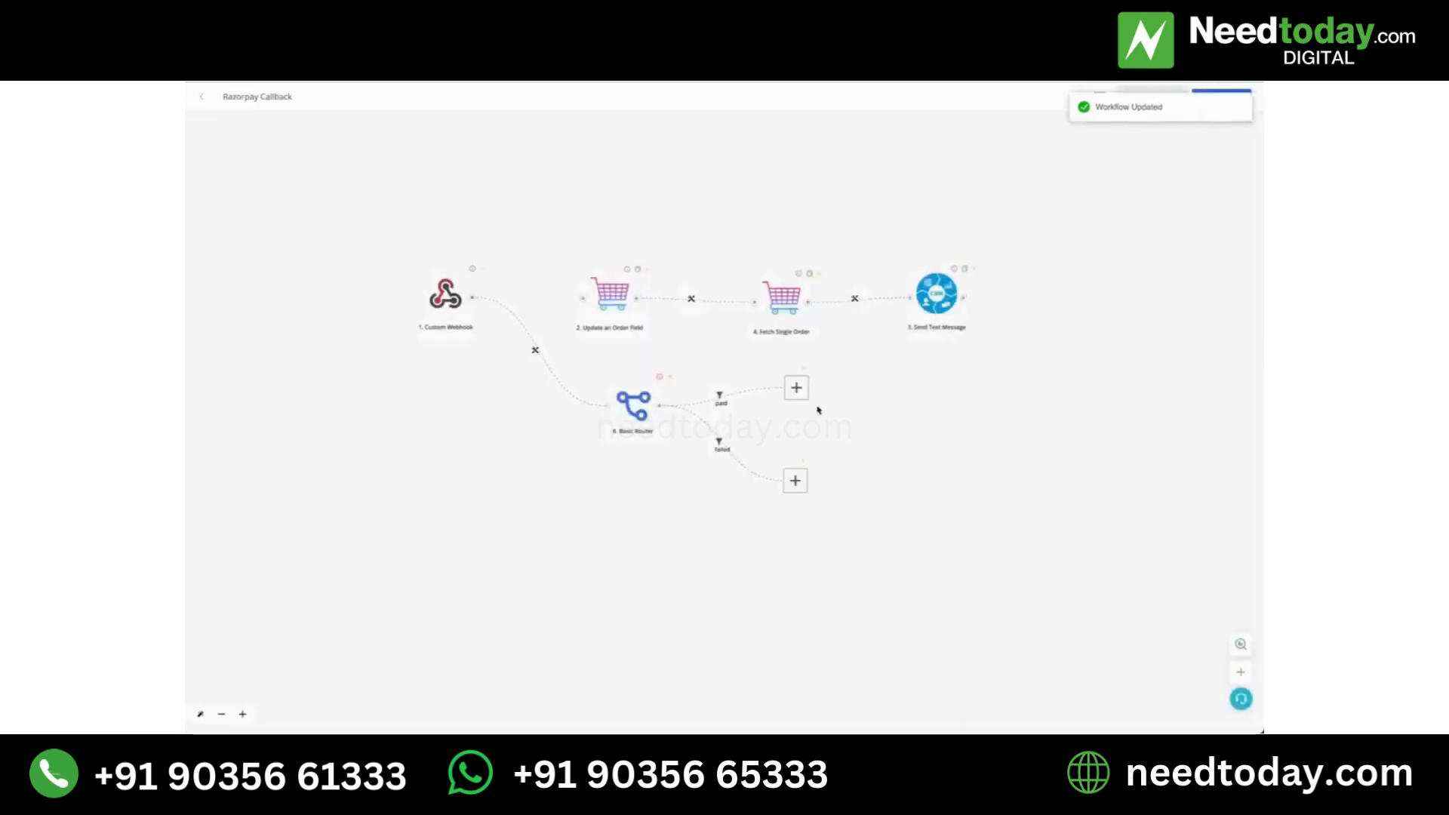
# Add the Ecommerce action Update an Order Field to the paid route
pyautogui.click(797, 387)
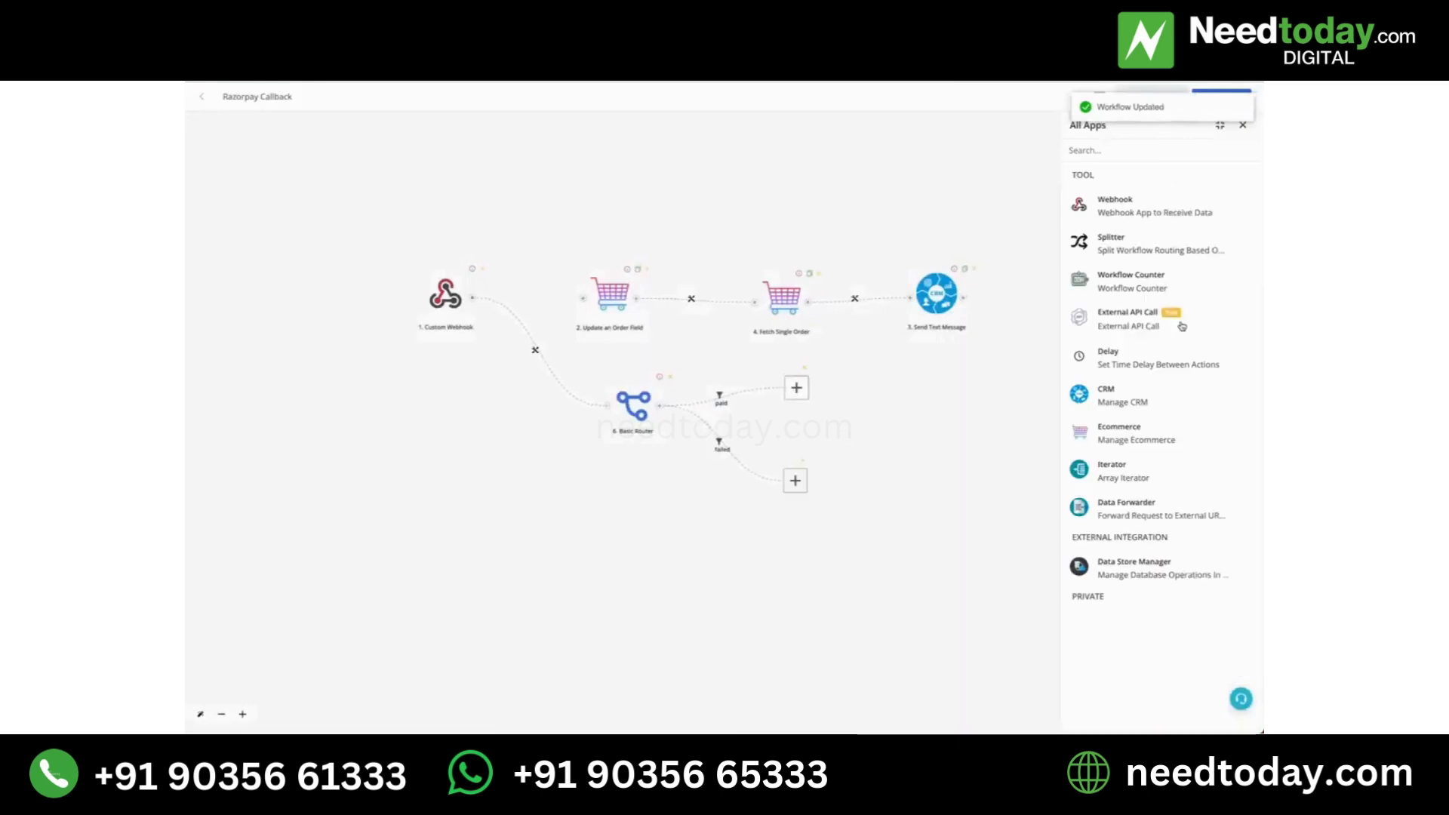
pyautogui.click(1142, 434)
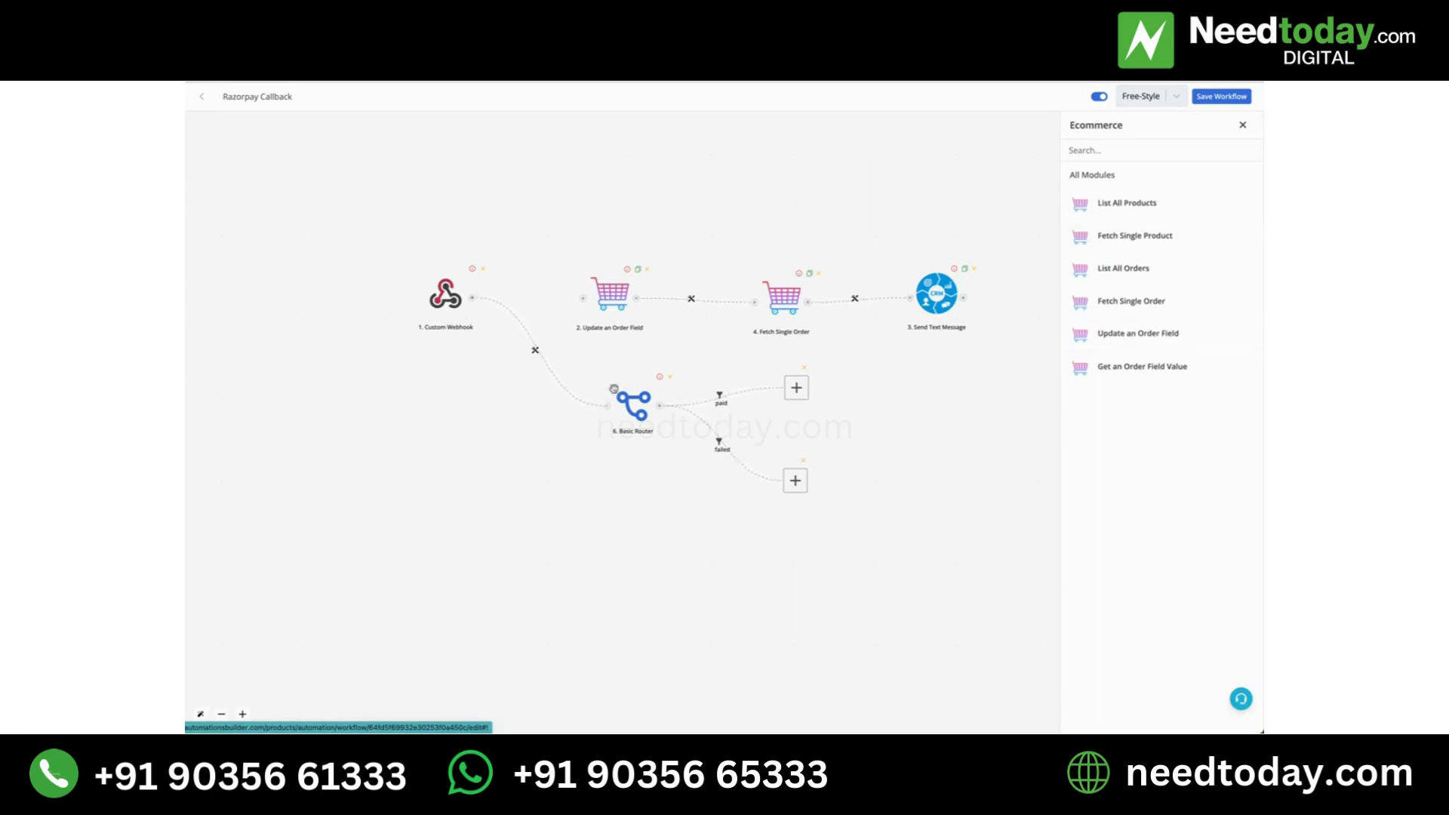
pyautogui.click(1122, 334)
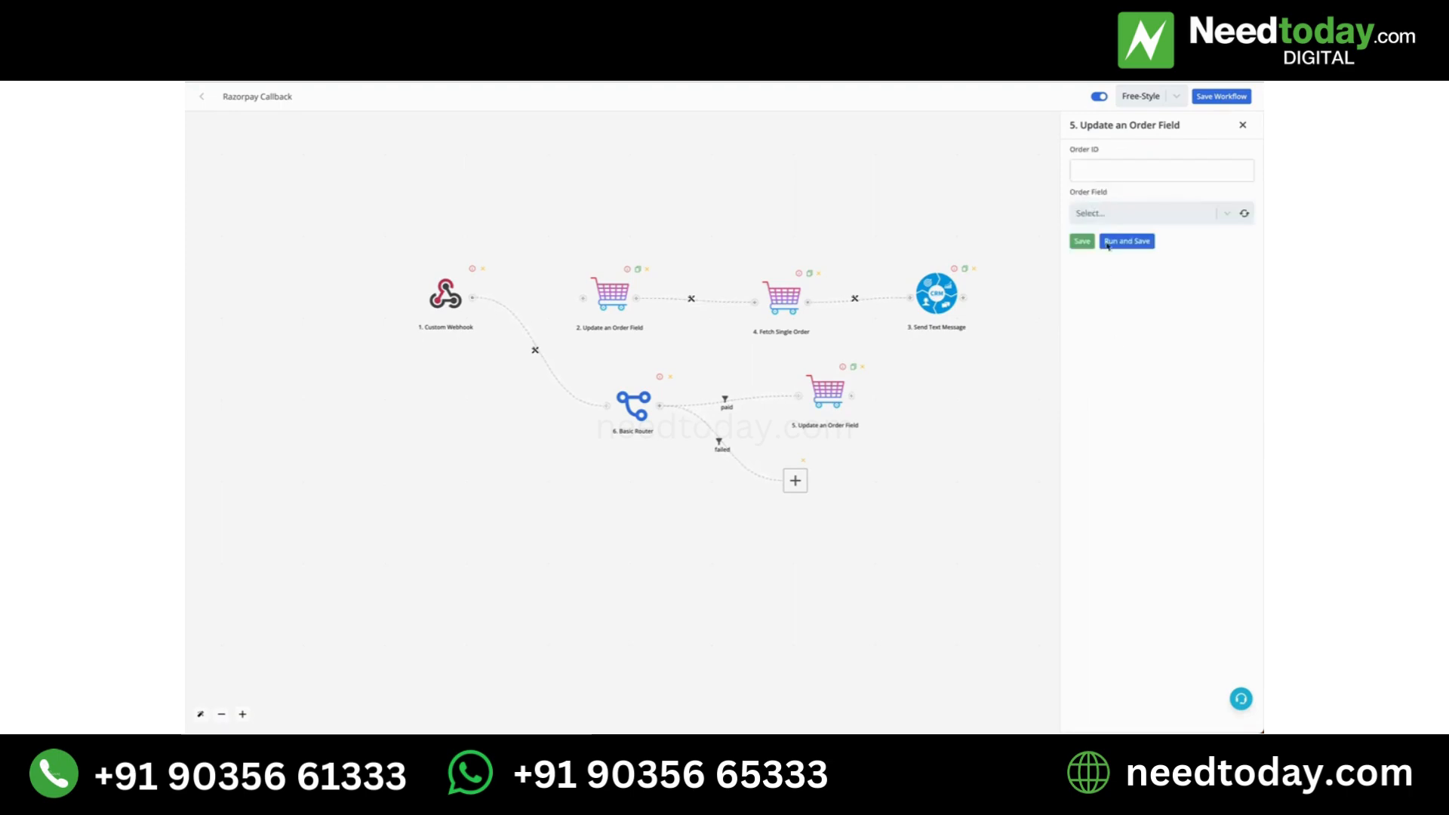
# Refresh the available order fields and choose Payment Status as the field to update
pyautogui.click(1116, 208)
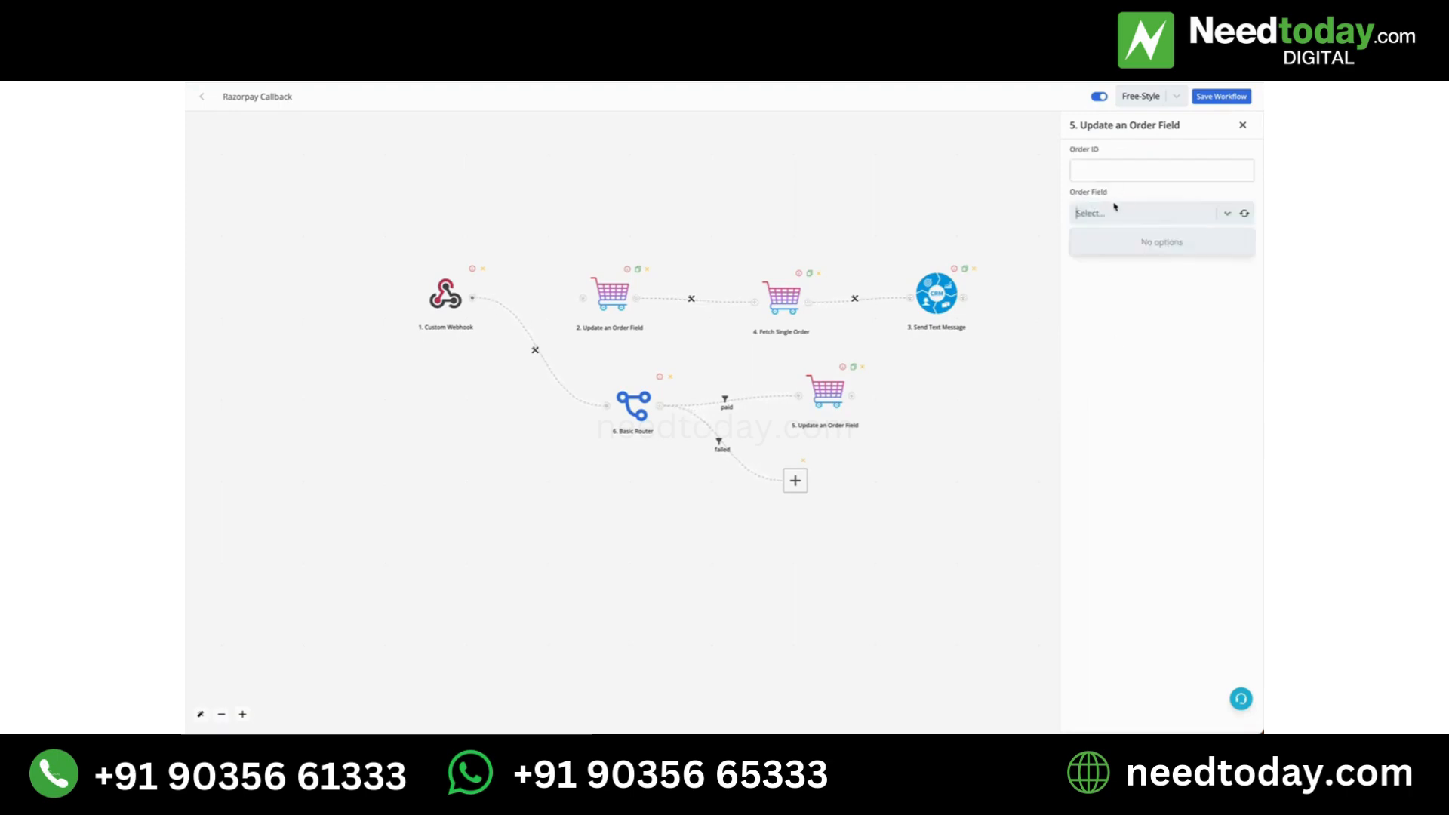
pyautogui.click(1244, 215)
pyautogui.click(1231, 215)
pyautogui.click(1228, 216)
pyautogui.click(1227, 215)
pyautogui.click(1182, 174)
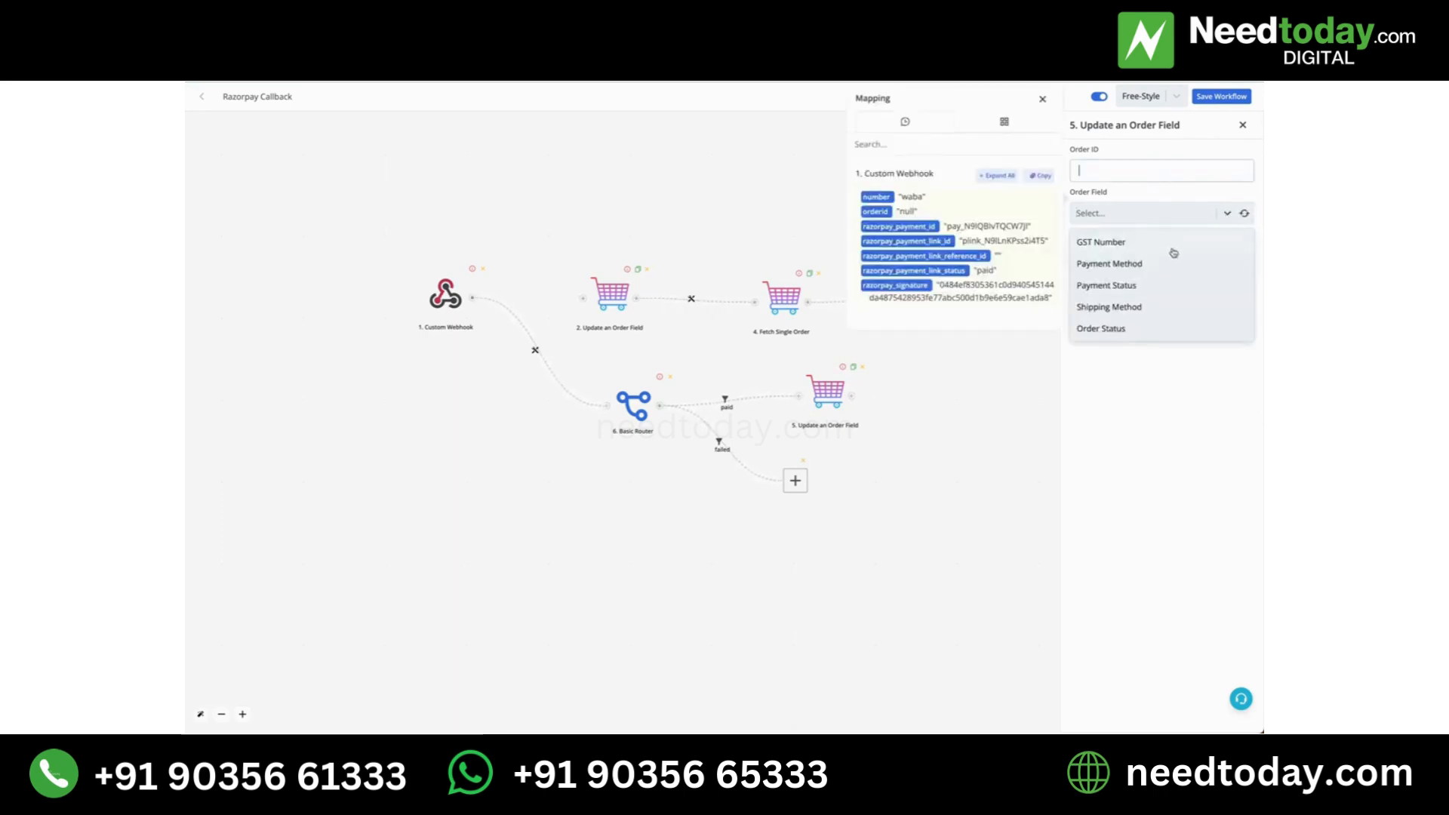
pyautogui.click(1139, 288)
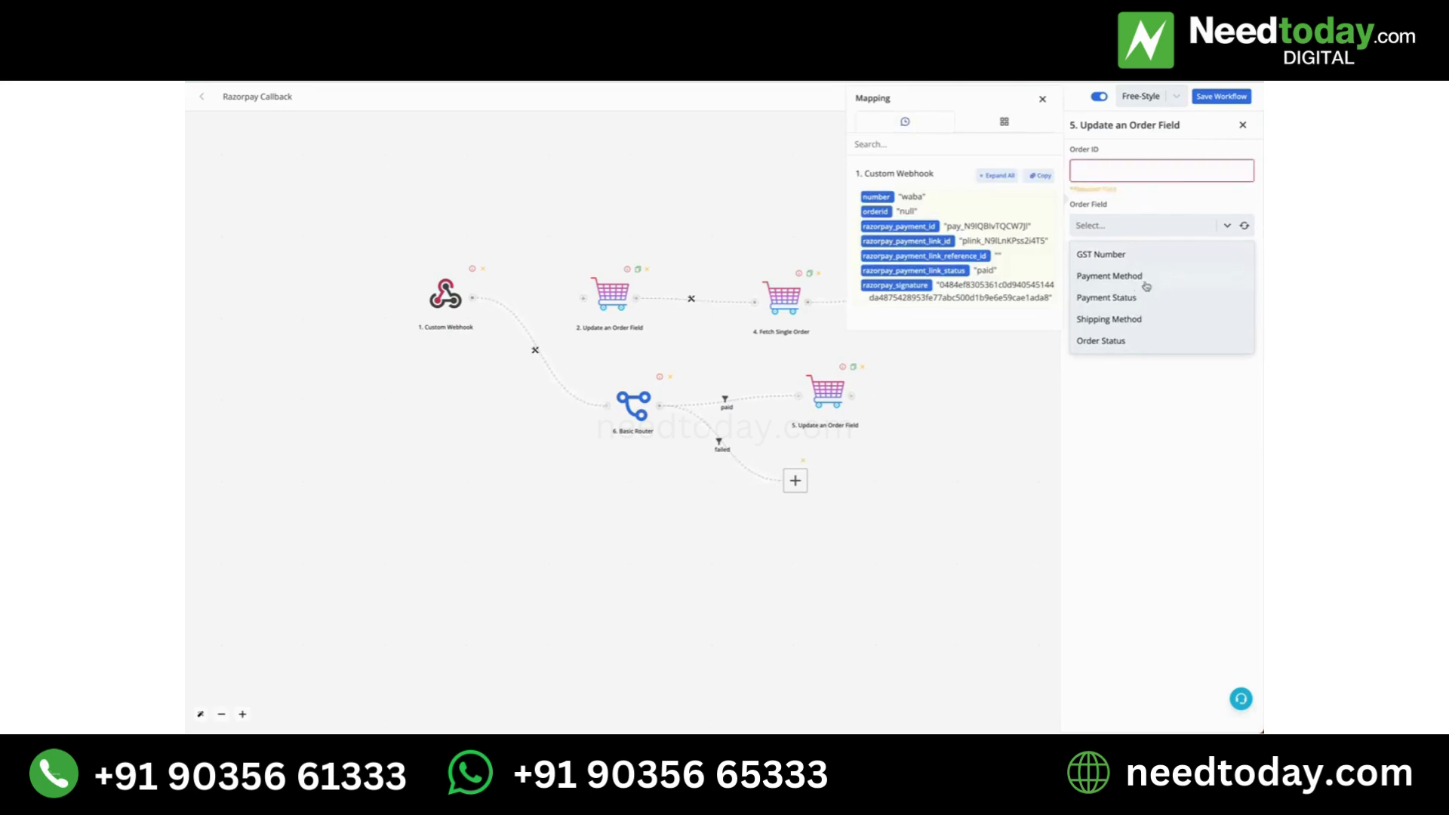
pyautogui.click(1141, 188)
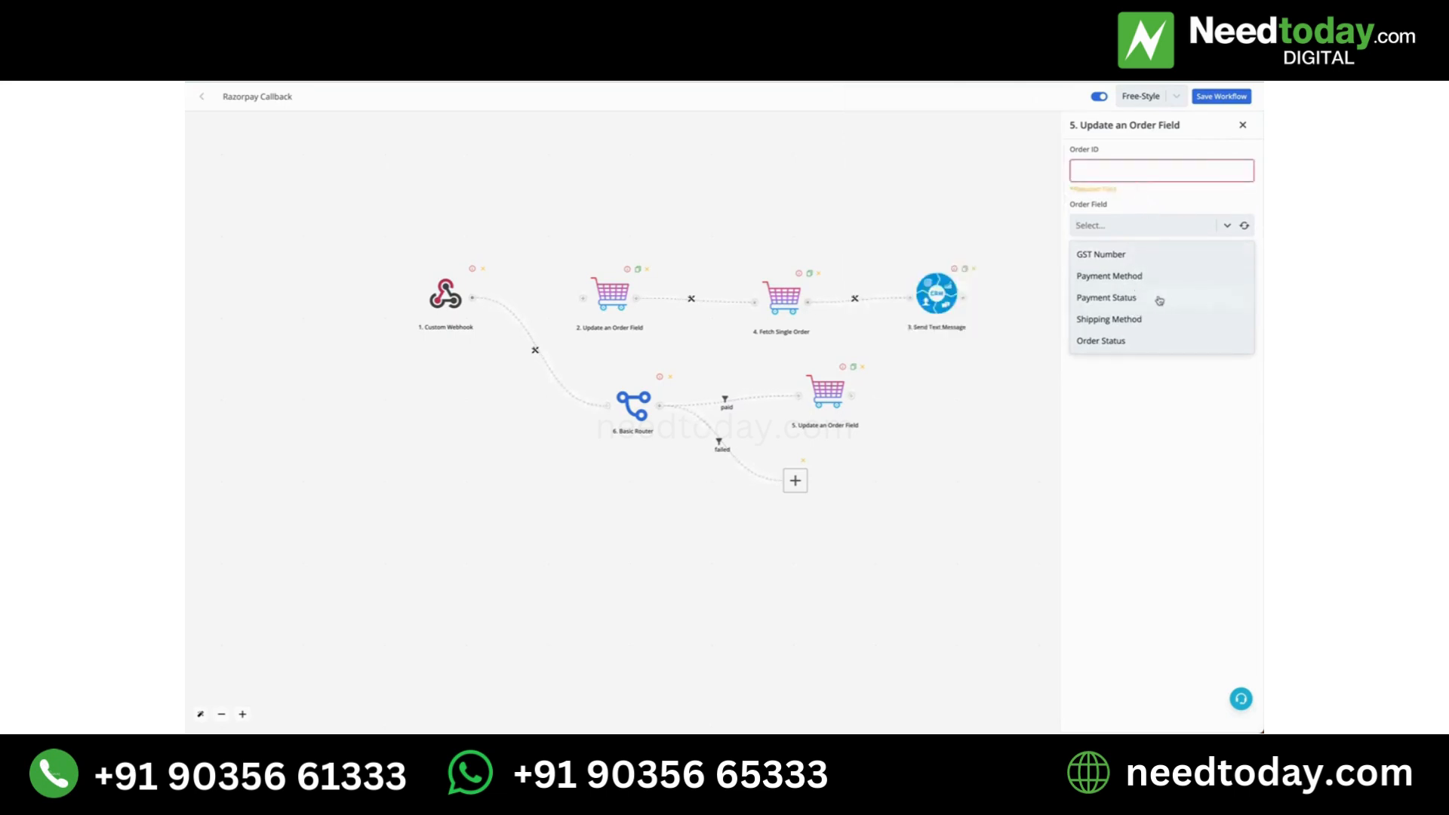
pyautogui.click(1159, 300)
# Map the Order ID to the webhook's {{1.orderid}}, set the payment status value to "Paid By Razorpay" and save the action
pyautogui.click(1132, 171)
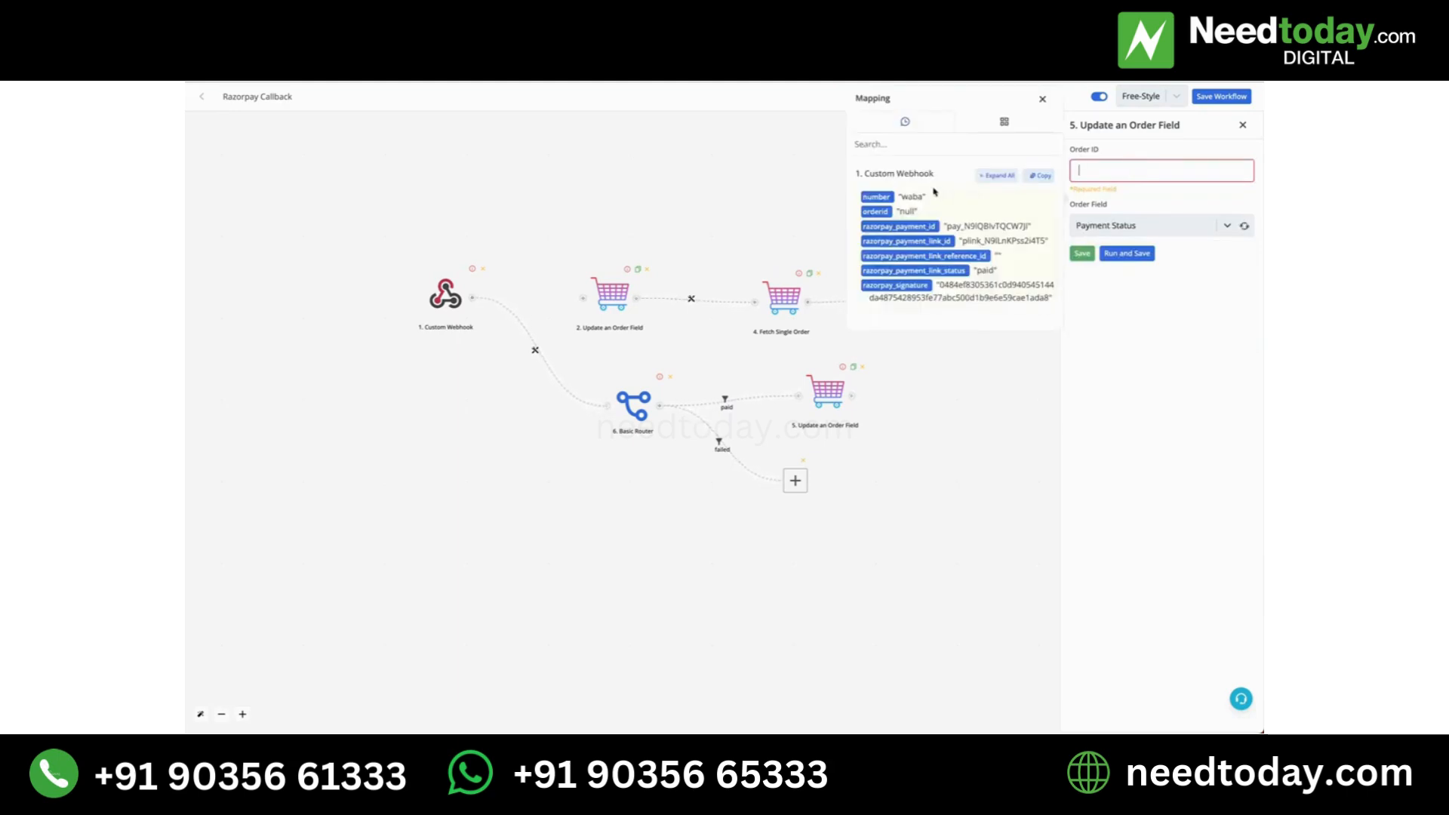
pyautogui.click(875, 212)
pyautogui.doubleClick(909, 209)
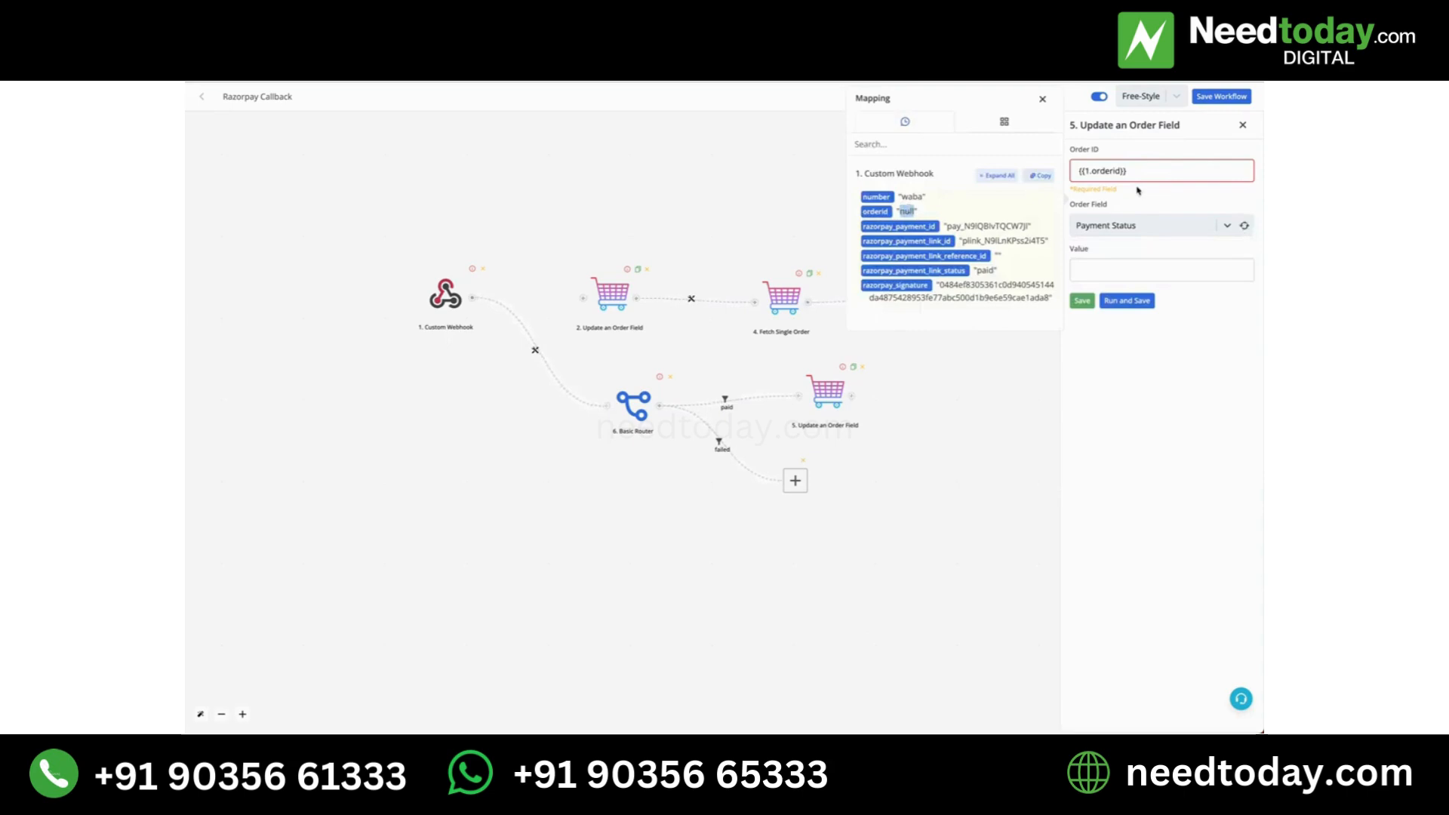
pyautogui.click(1180, 277)
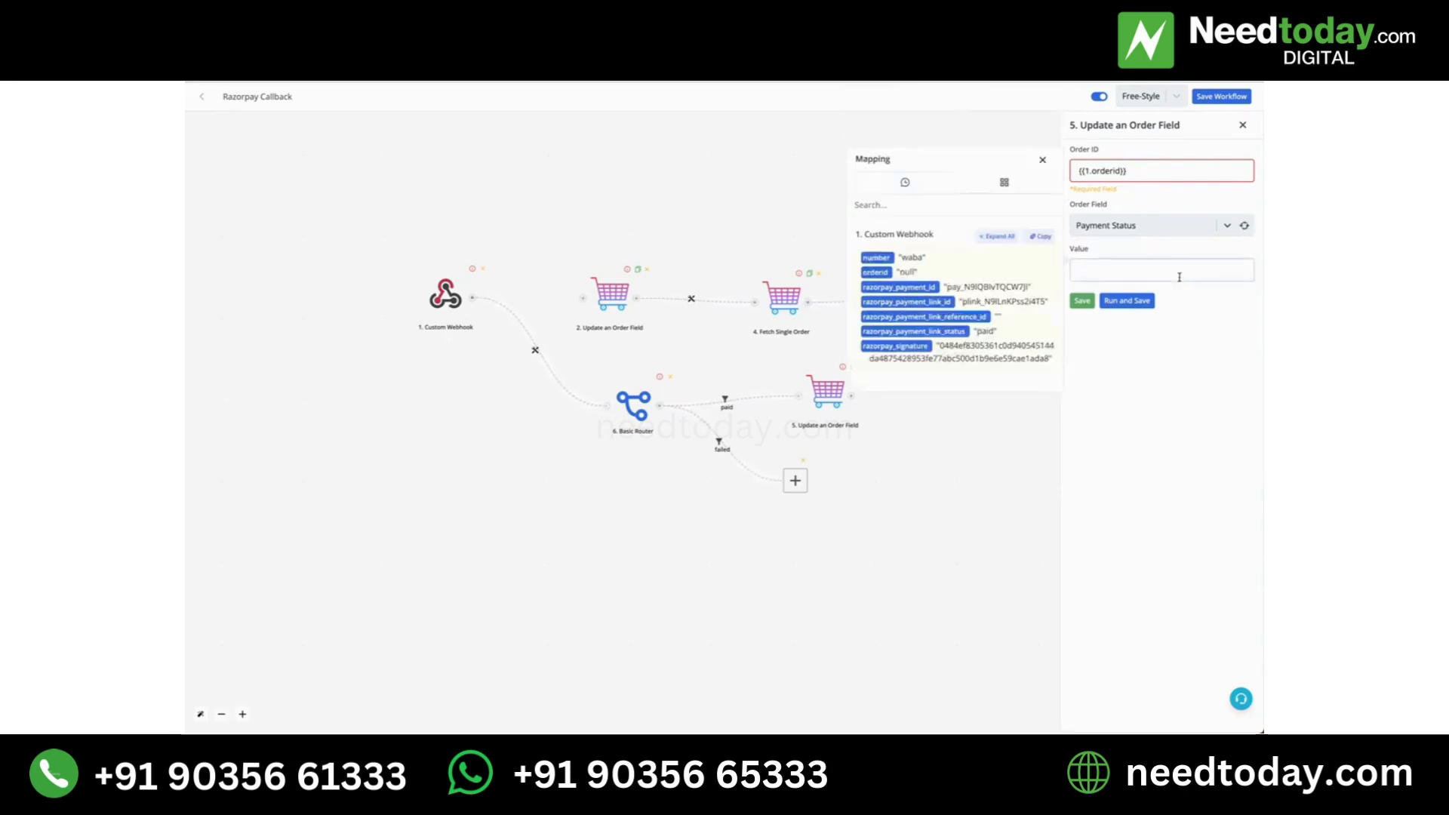
pyautogui.write('Paid')
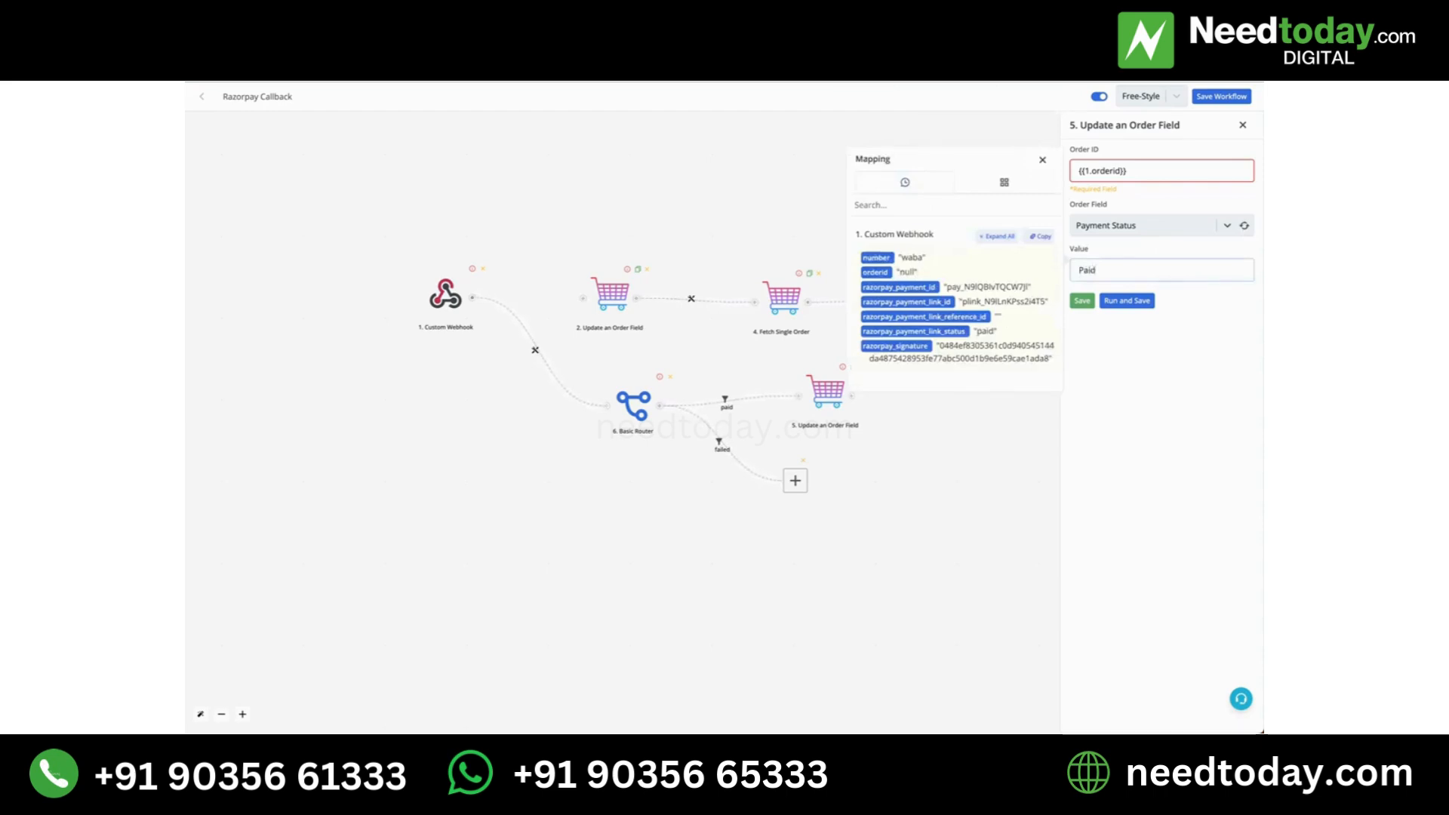
pyautogui.write(' By Razorpay')
pyautogui.click(1084, 303)
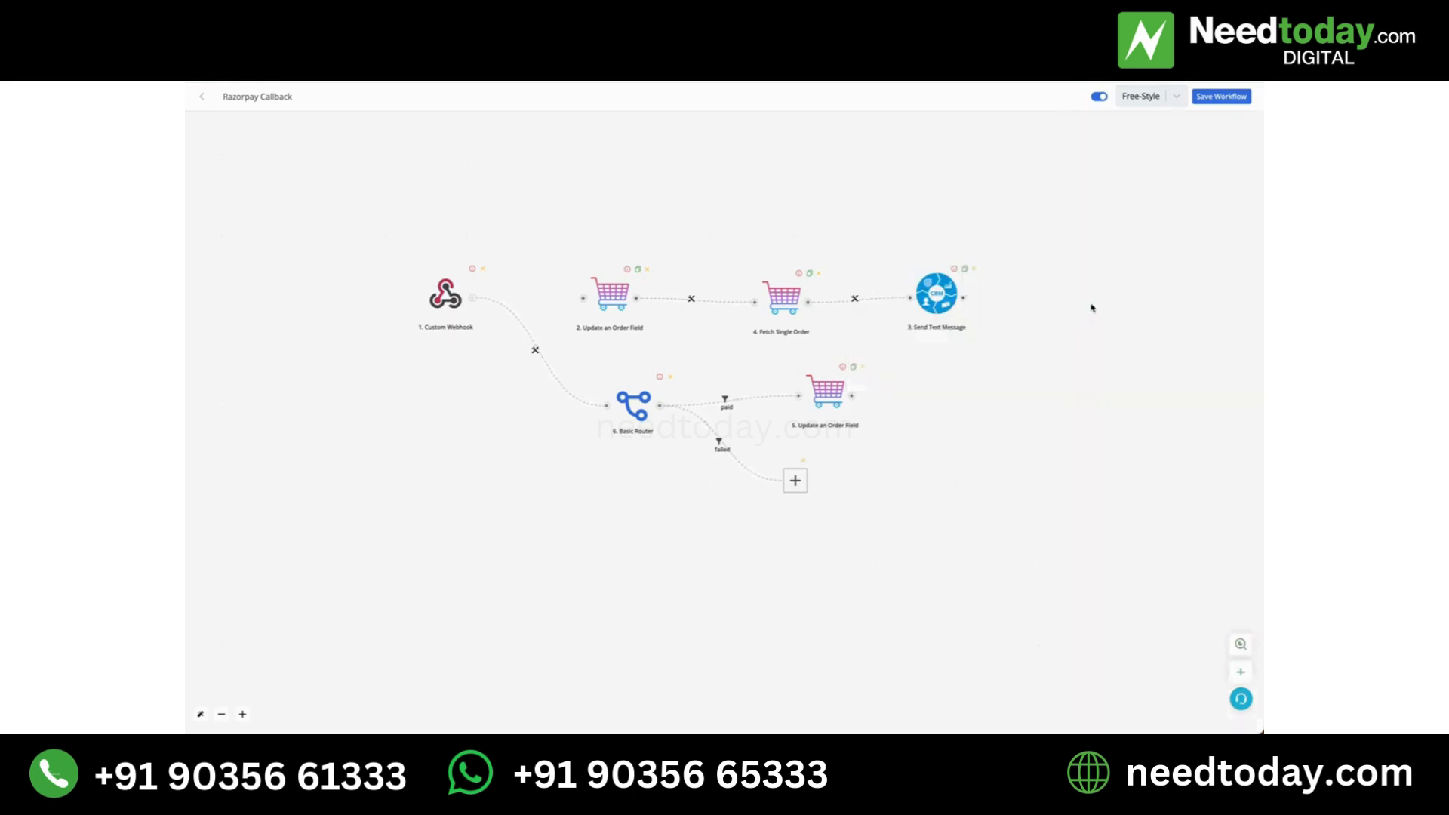
# Add a CRM Send Text Message action after the paid route's Update an Order Field action
pyautogui.click(860, 396)
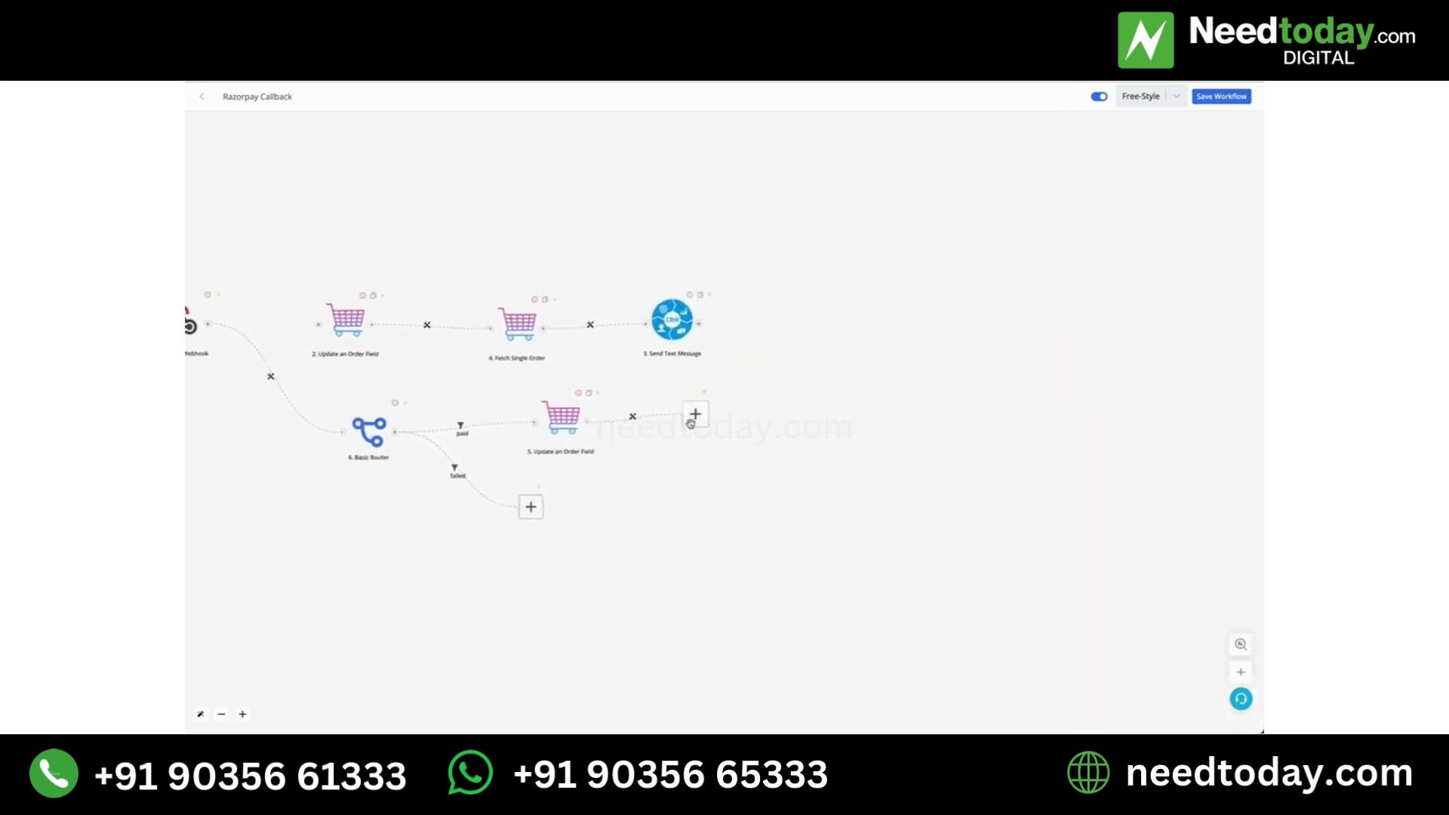
pyautogui.click(693, 418)
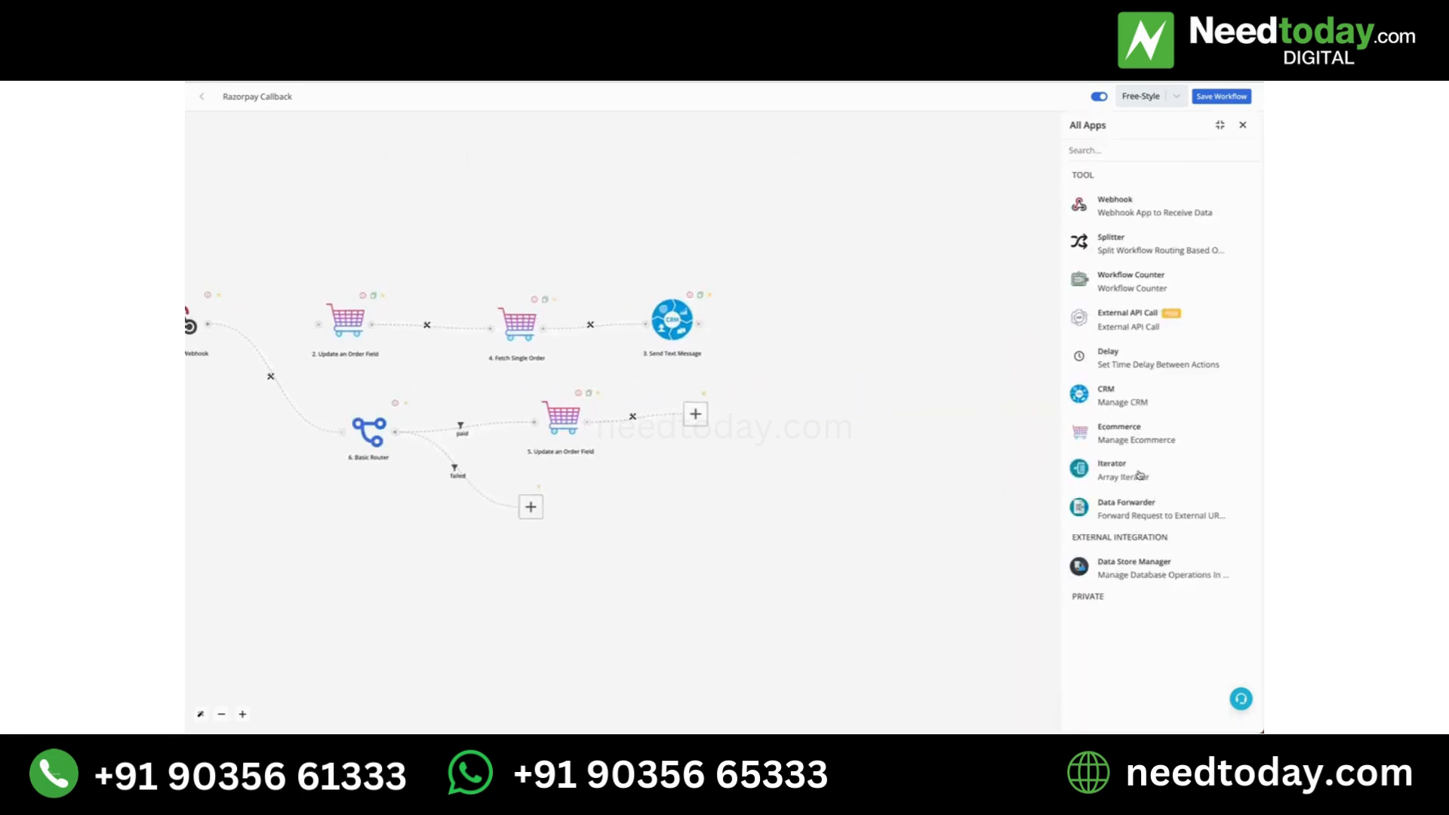
pyautogui.click(1121, 402)
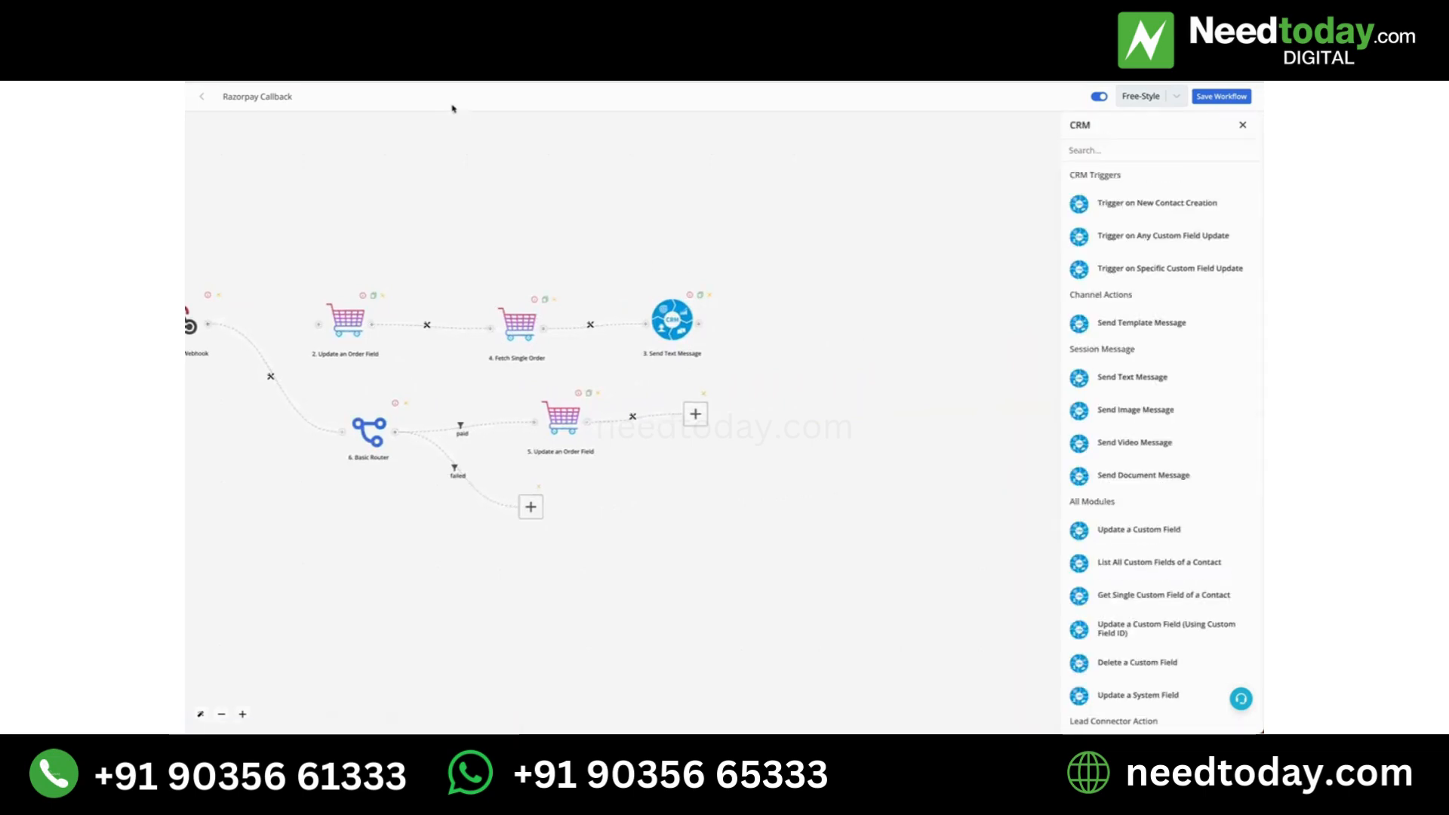
pyautogui.click(1130, 375)
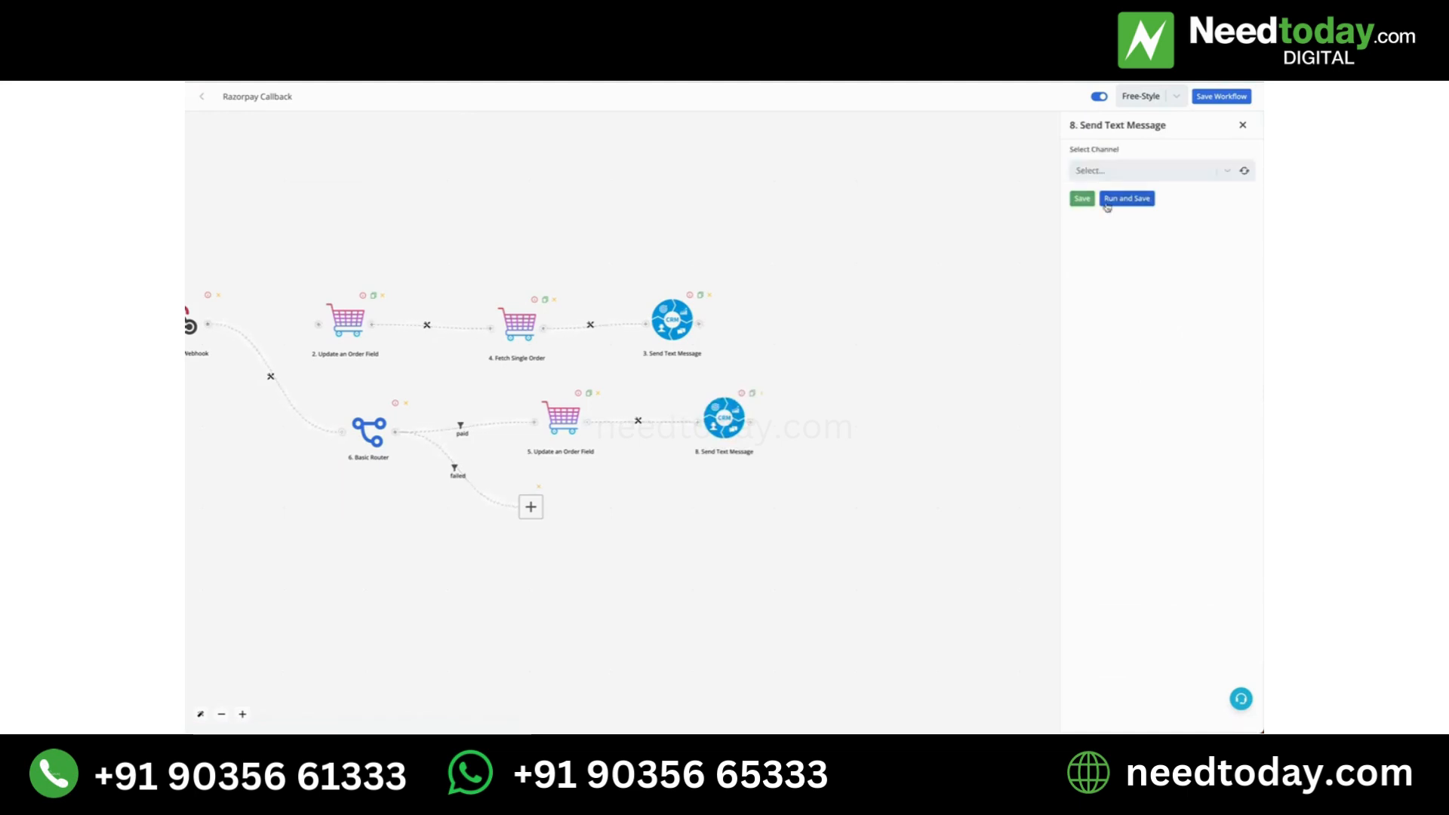
# Select Working Channel for the paid route's text message and map its WhatsApp number to the webhook's {{1.number}}
pyautogui.click(1221, 171)
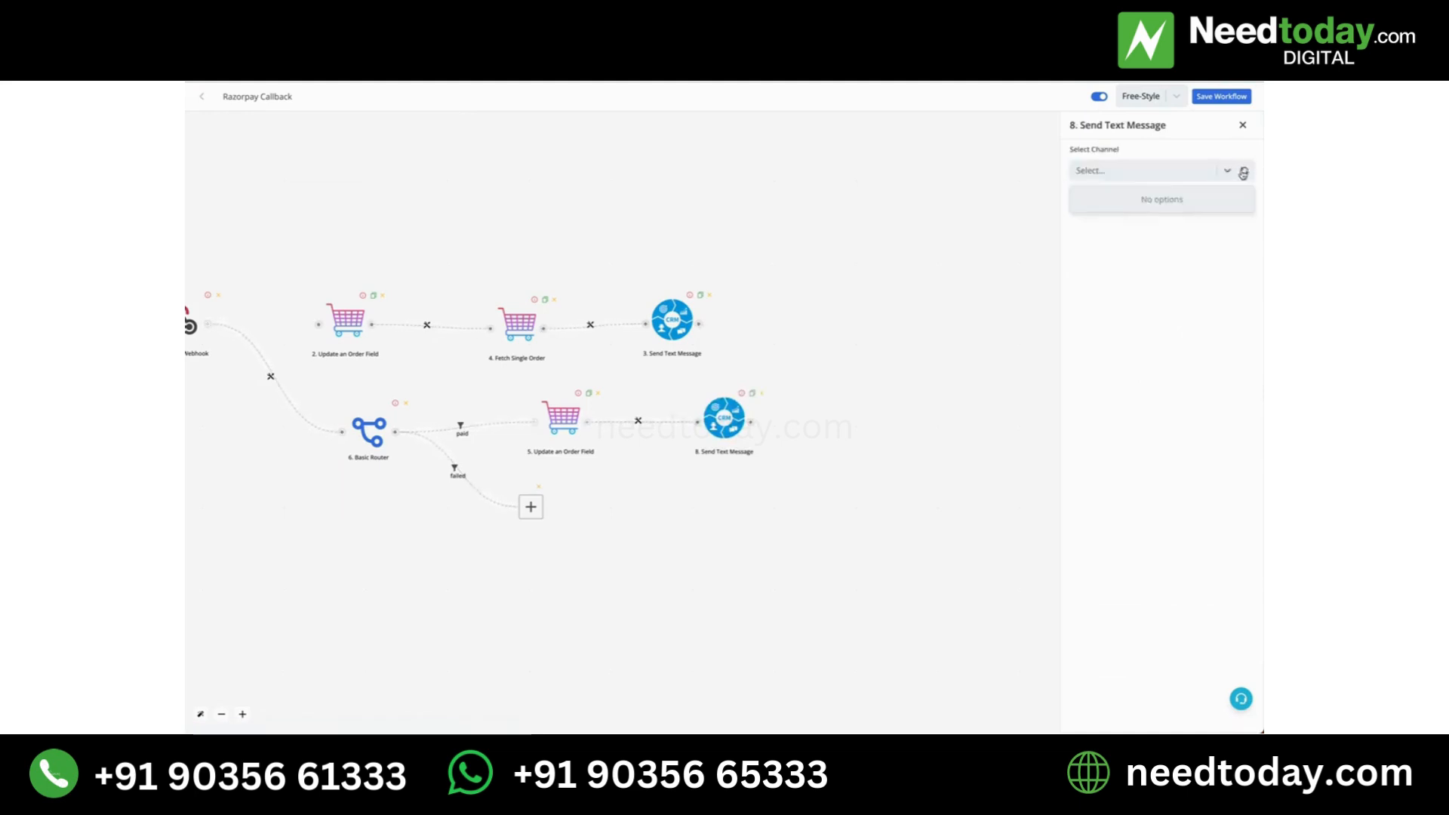
pyautogui.click(1199, 200)
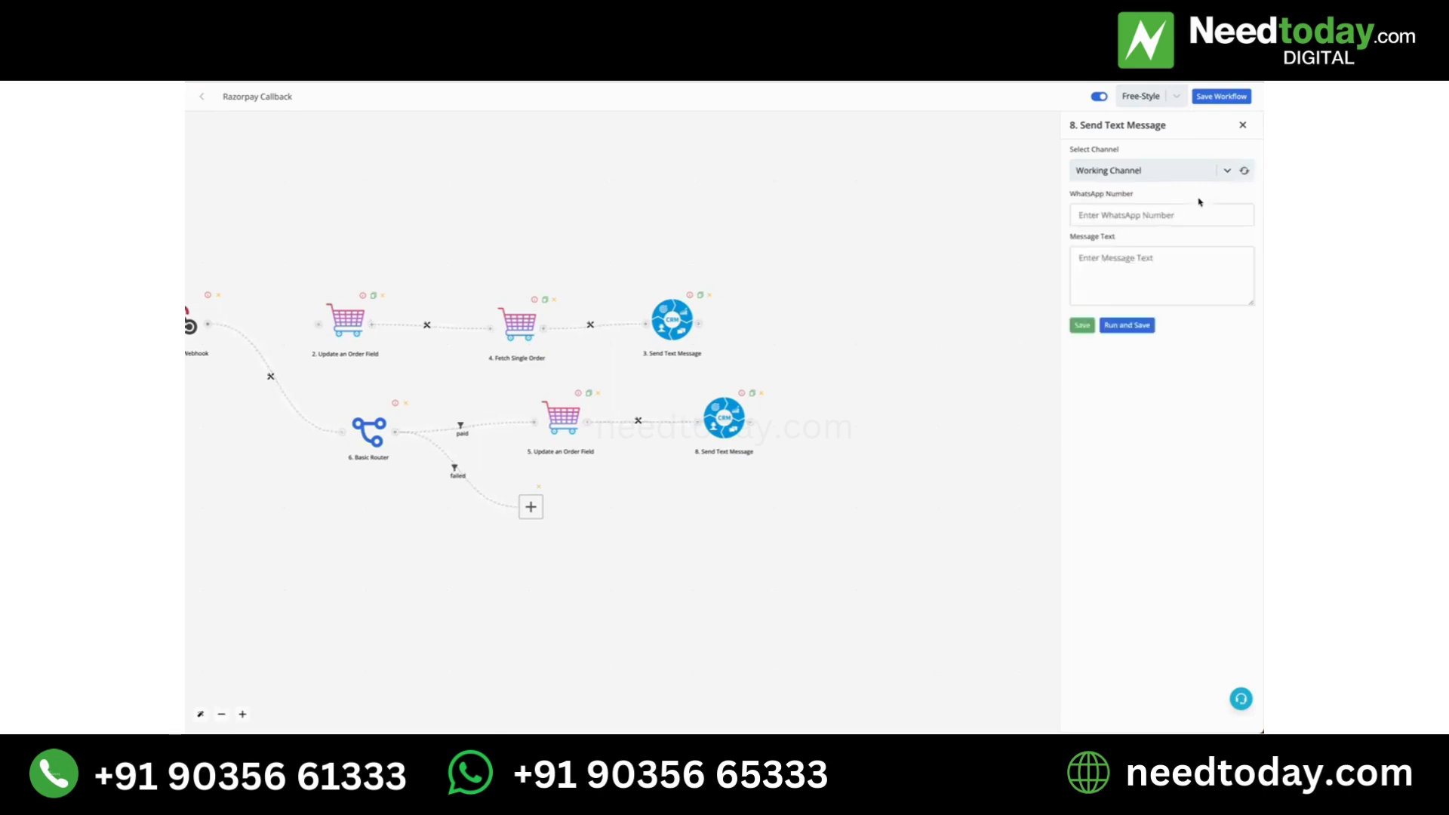
pyautogui.click(1195, 214)
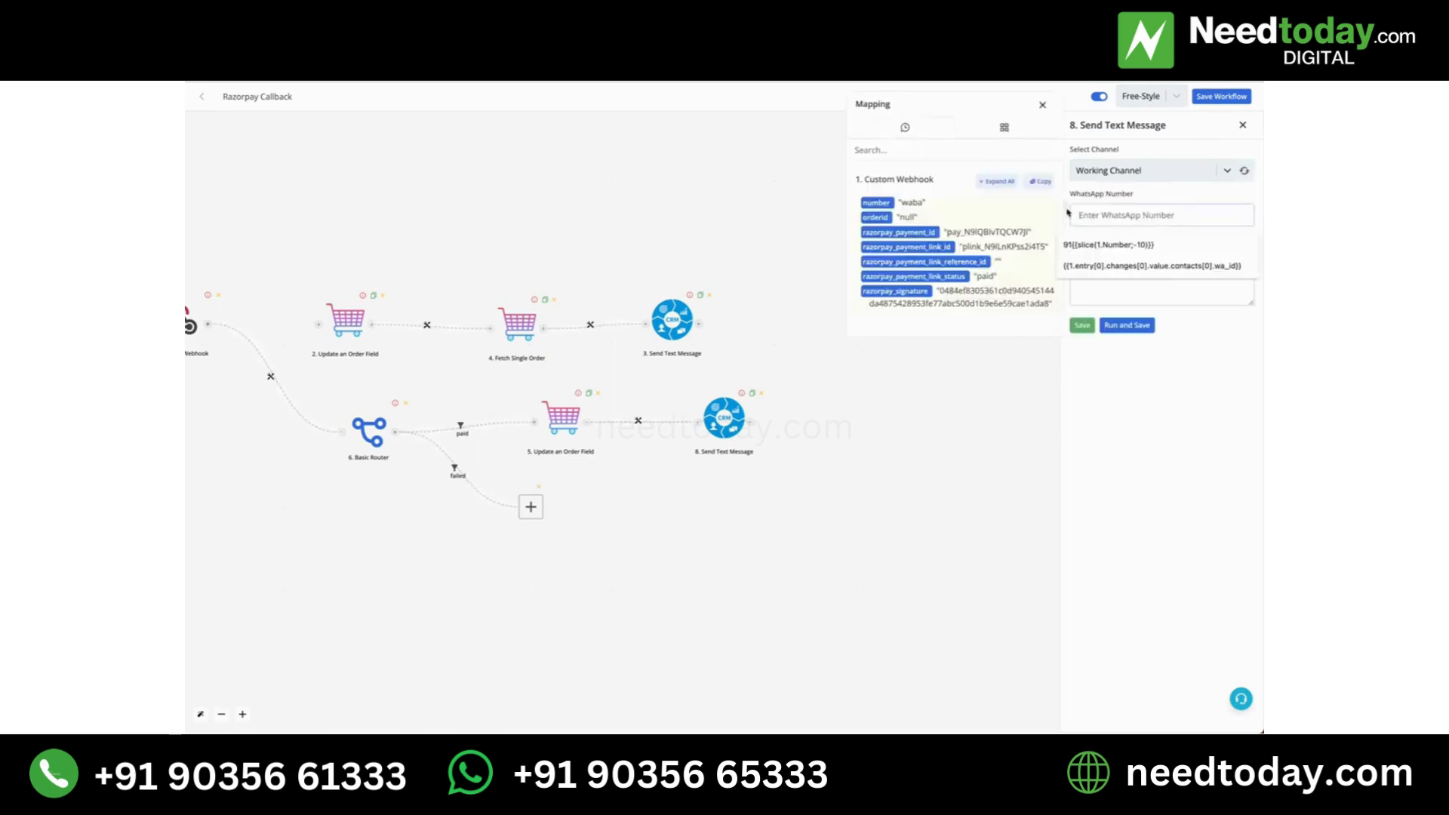
pyautogui.click(880, 205)
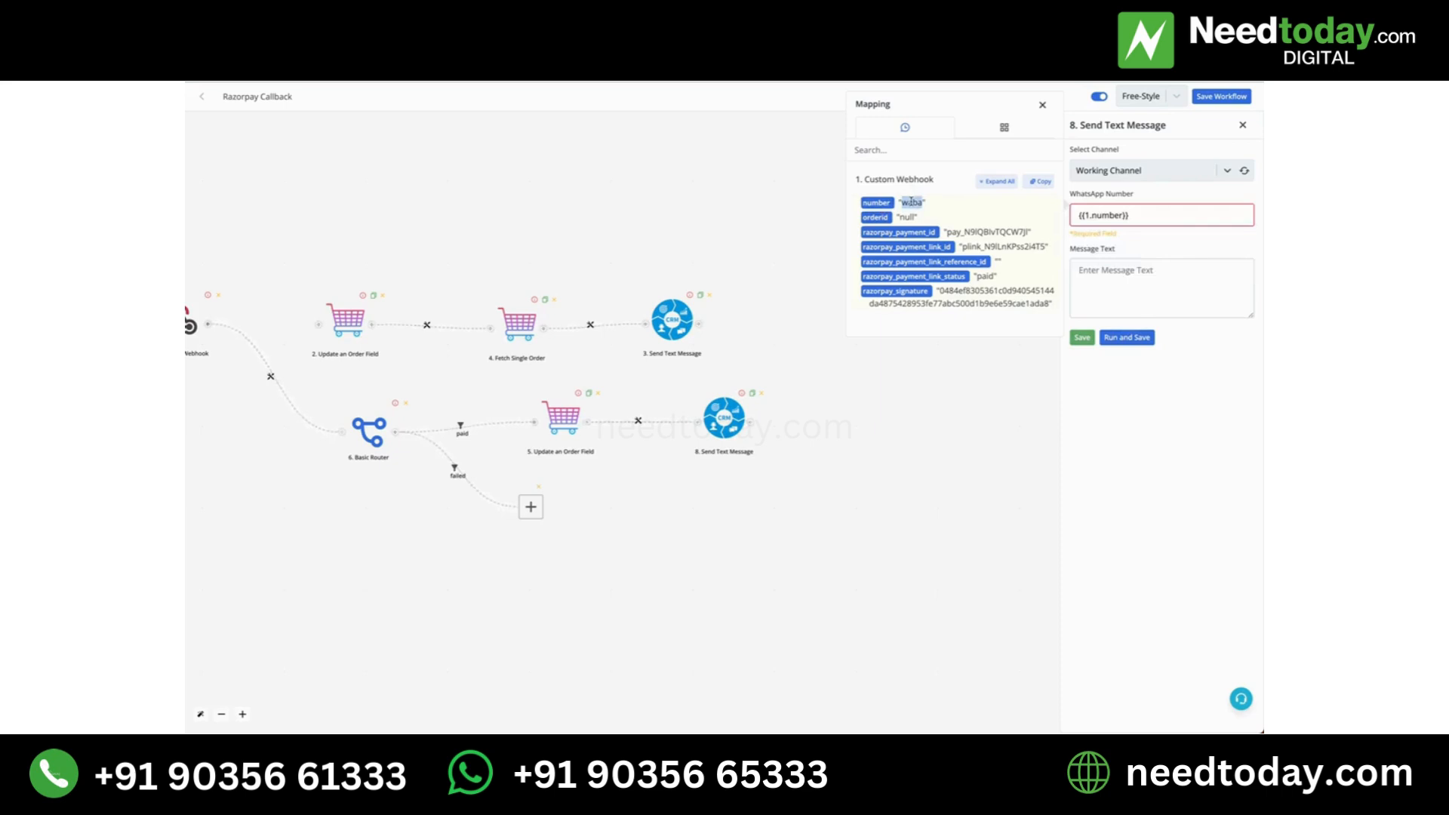
pyautogui.click(1168, 220)
pyautogui.hotkey('ctrl', 'a')
# Write the message "Hello Sir / Mam we have recieved payment for your order id {{1.orderid}}" and save the paid route's text message action
pyautogui.click(1164, 278)
pyautogui.write('Hell')
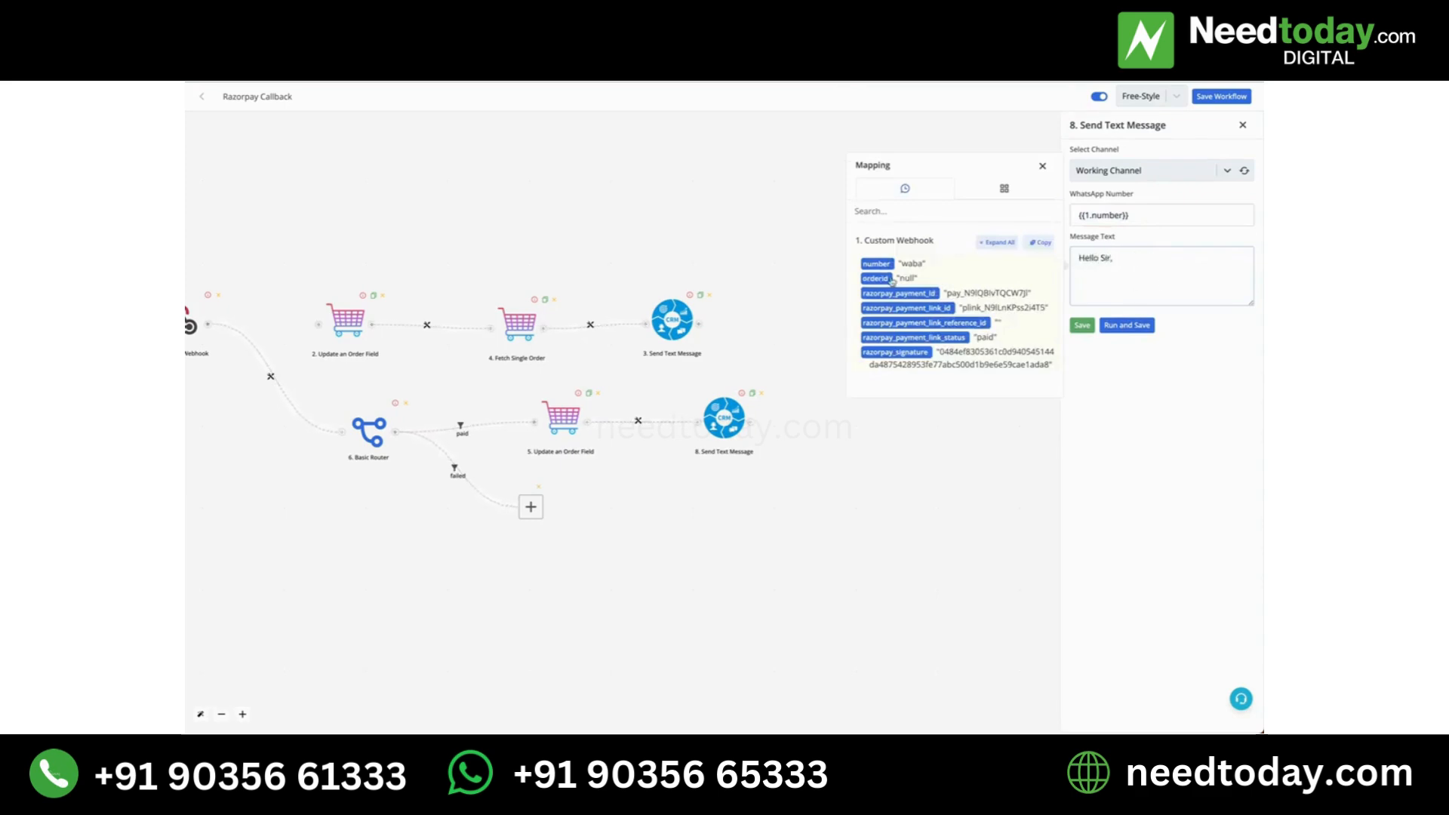
pyautogui.click(1180, 279)
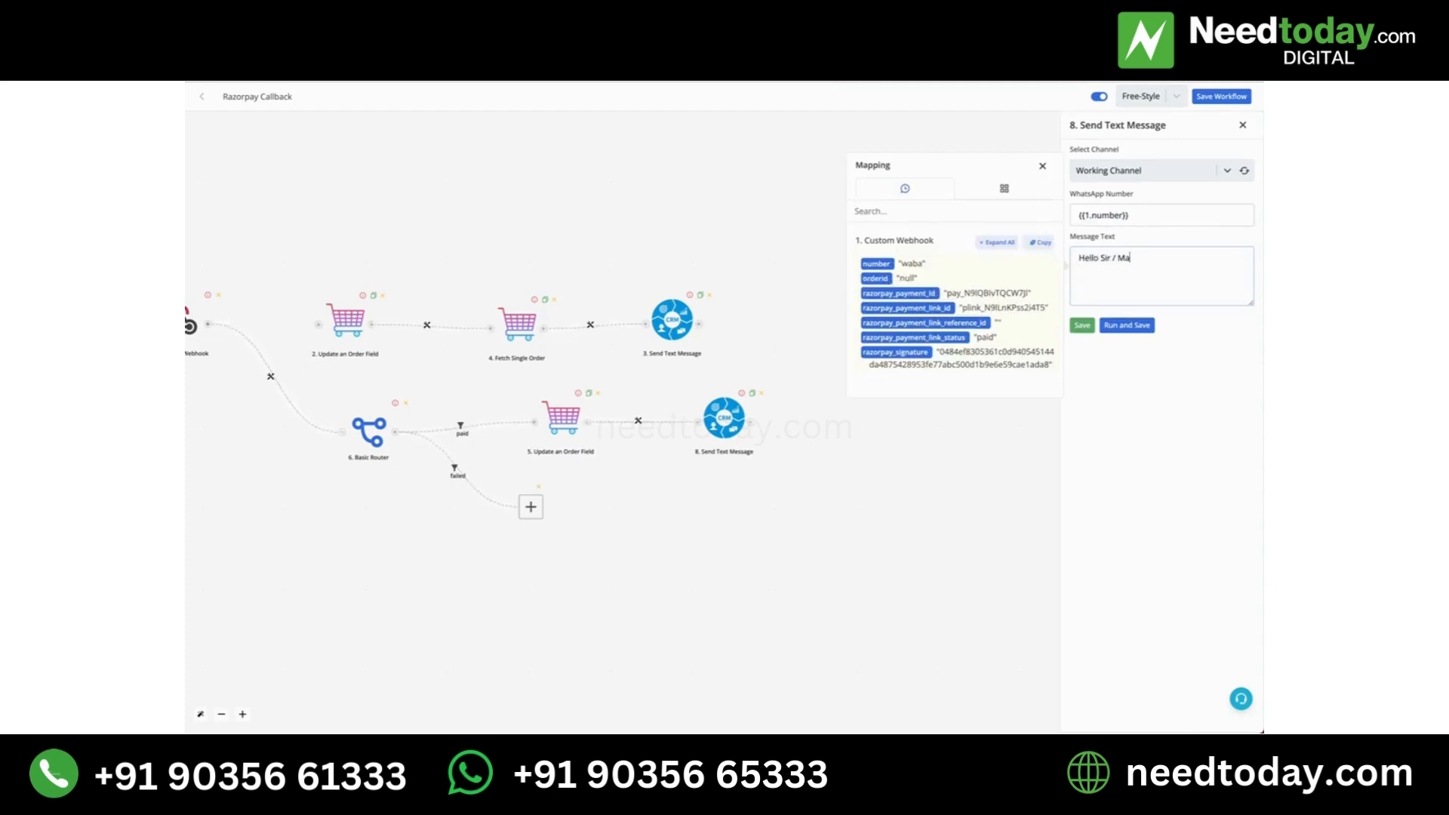
pyautogui.write('m')
pyautogui.press('Return')
pyautogui.write('ayment for y9o')
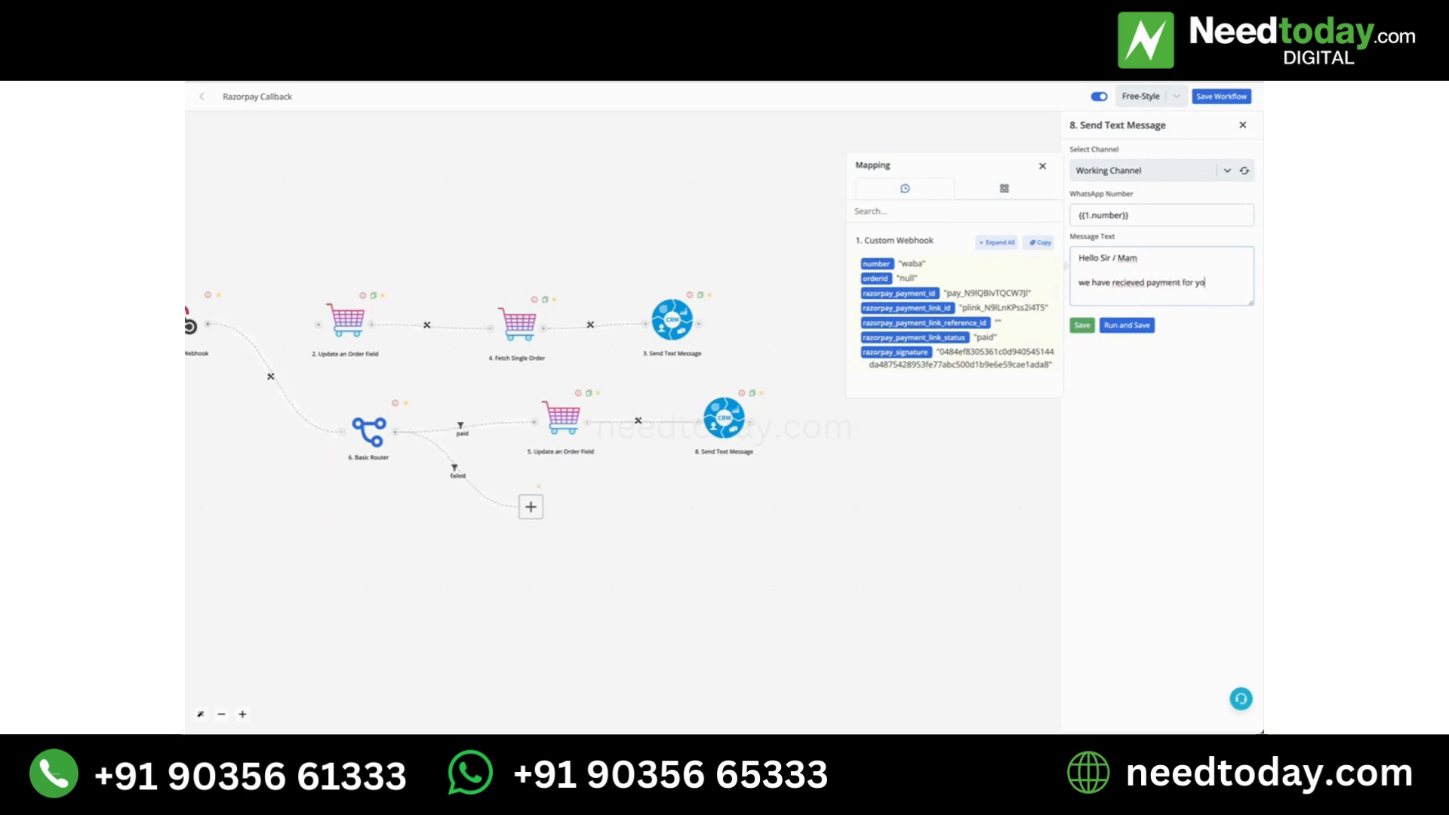
pyautogui.press('Return')
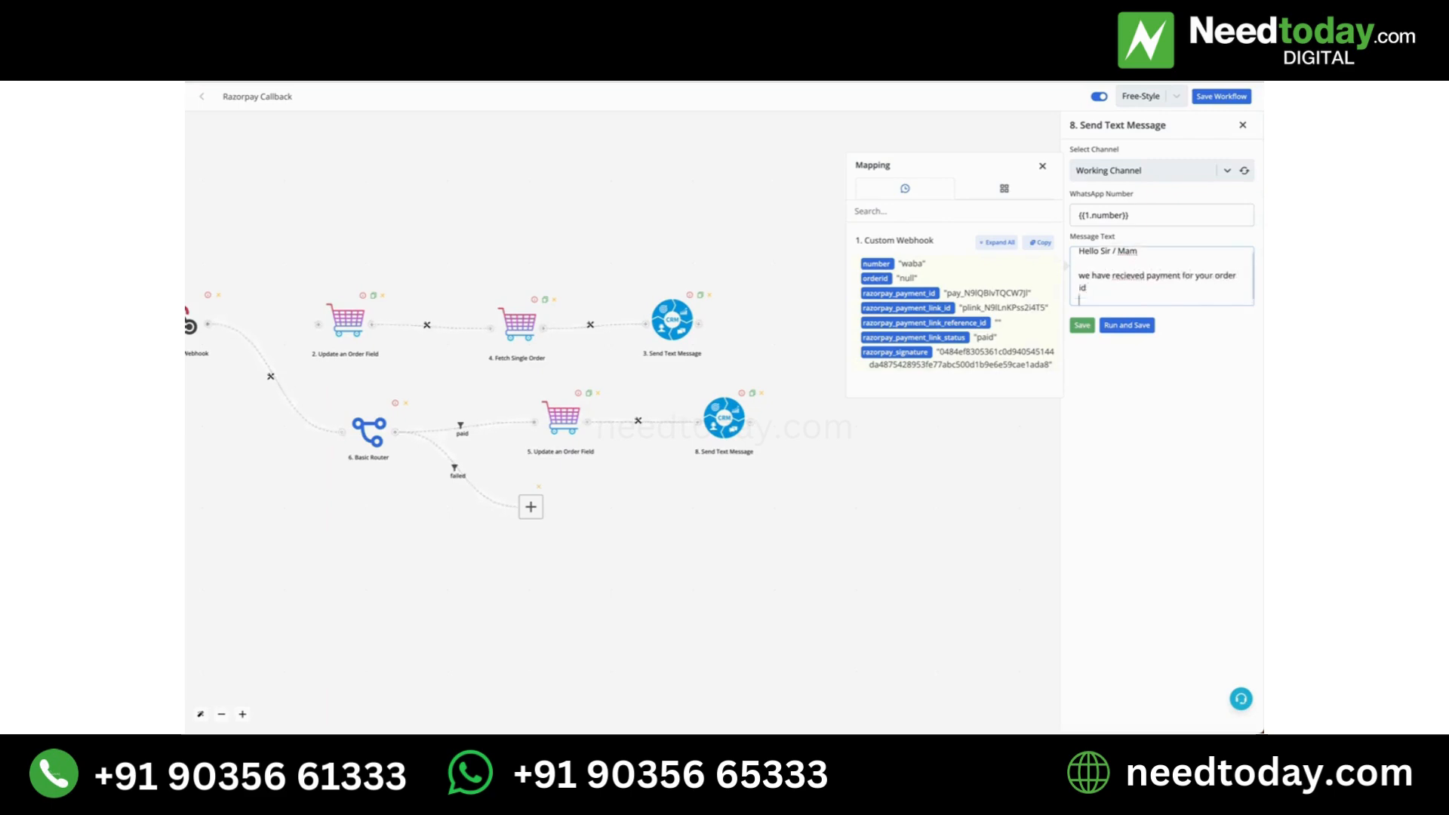
pyautogui.click(877, 278)
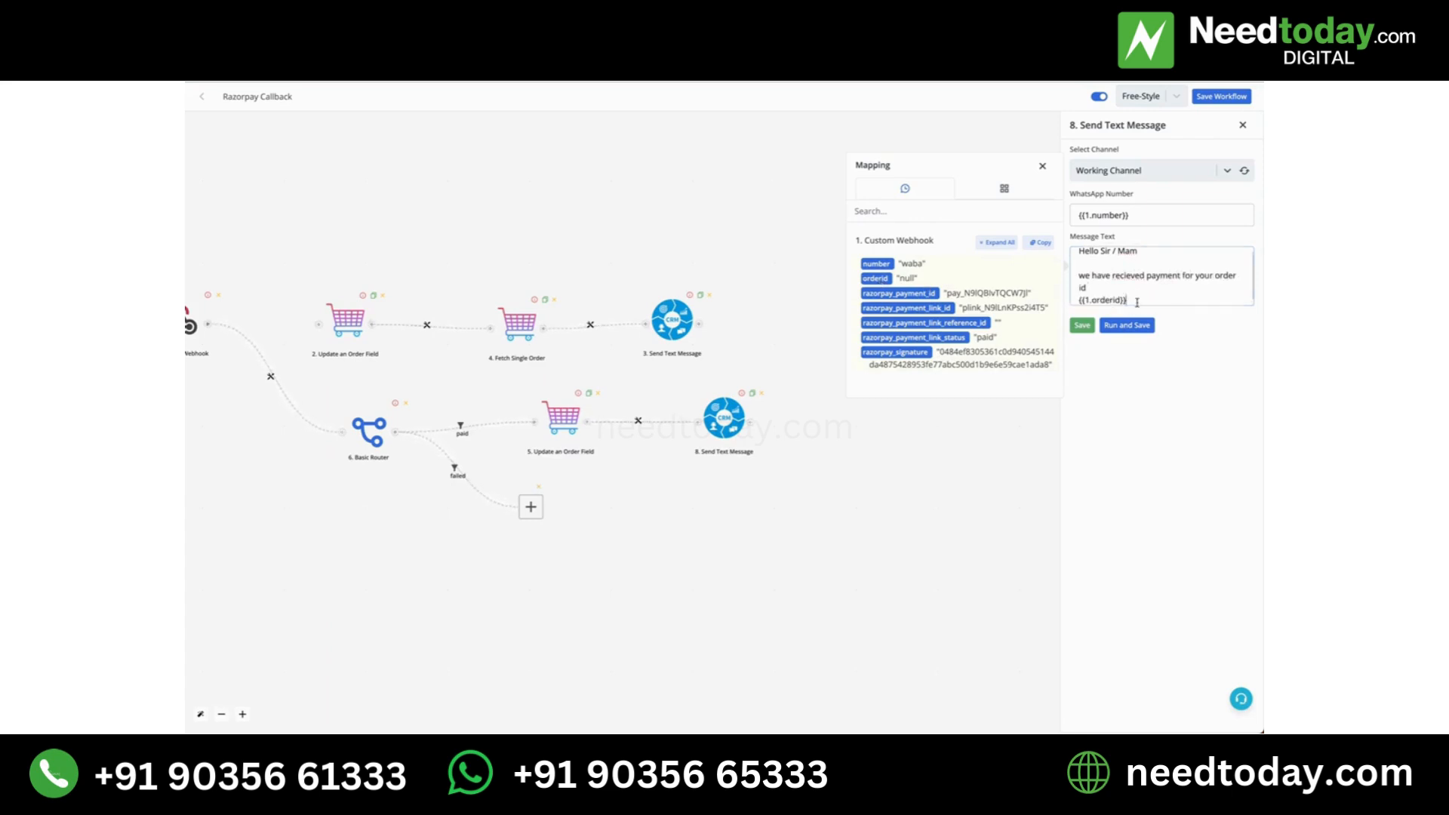
pyautogui.click(1106, 326)
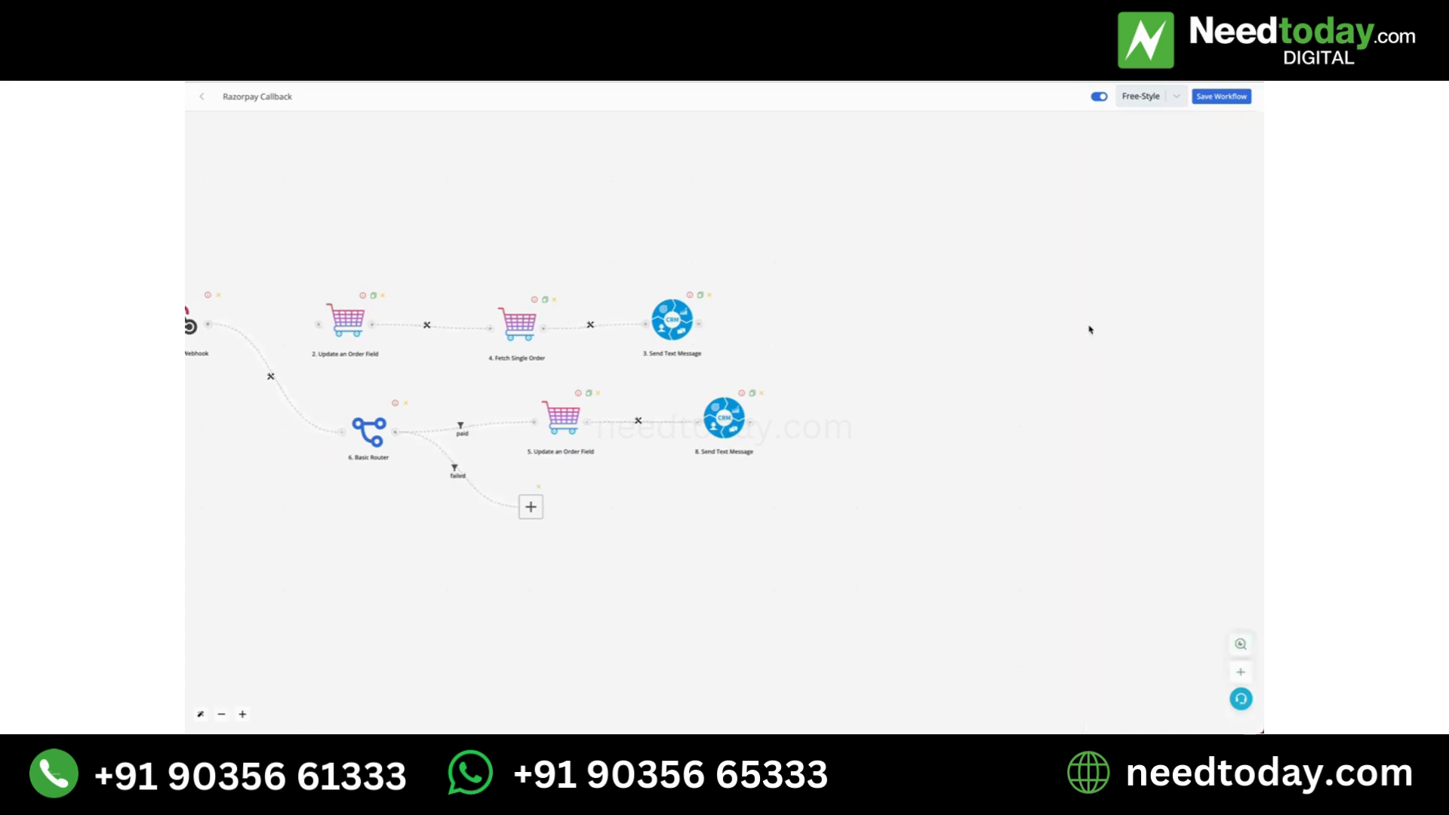
pyautogui.scroll(1, 778, 424)
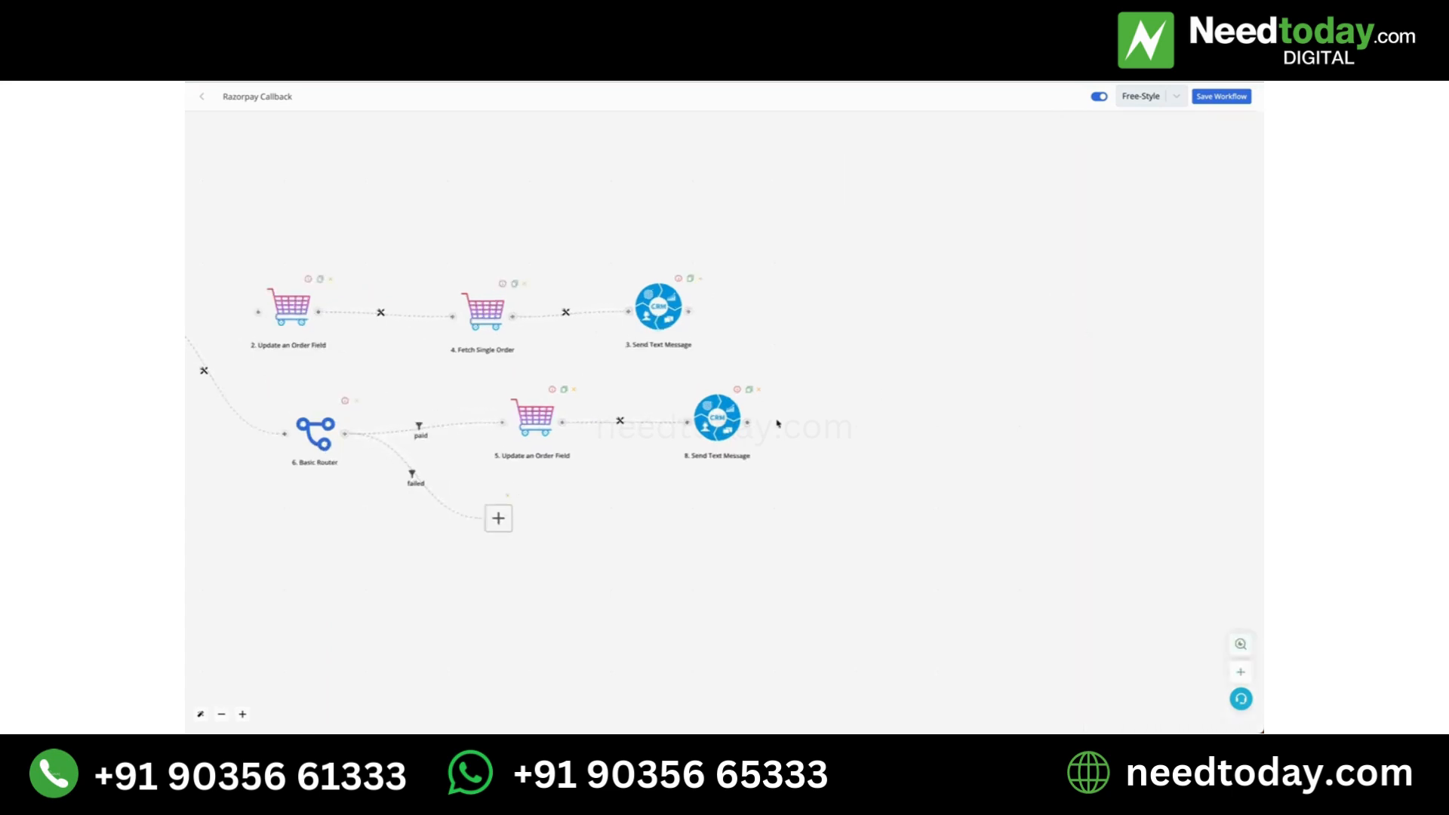
pyautogui.click(747, 387)
pyautogui.scroll(-1, 761, 404)
pyautogui.moveTo(761, 400); pyautogui.dragTo(641, 473)
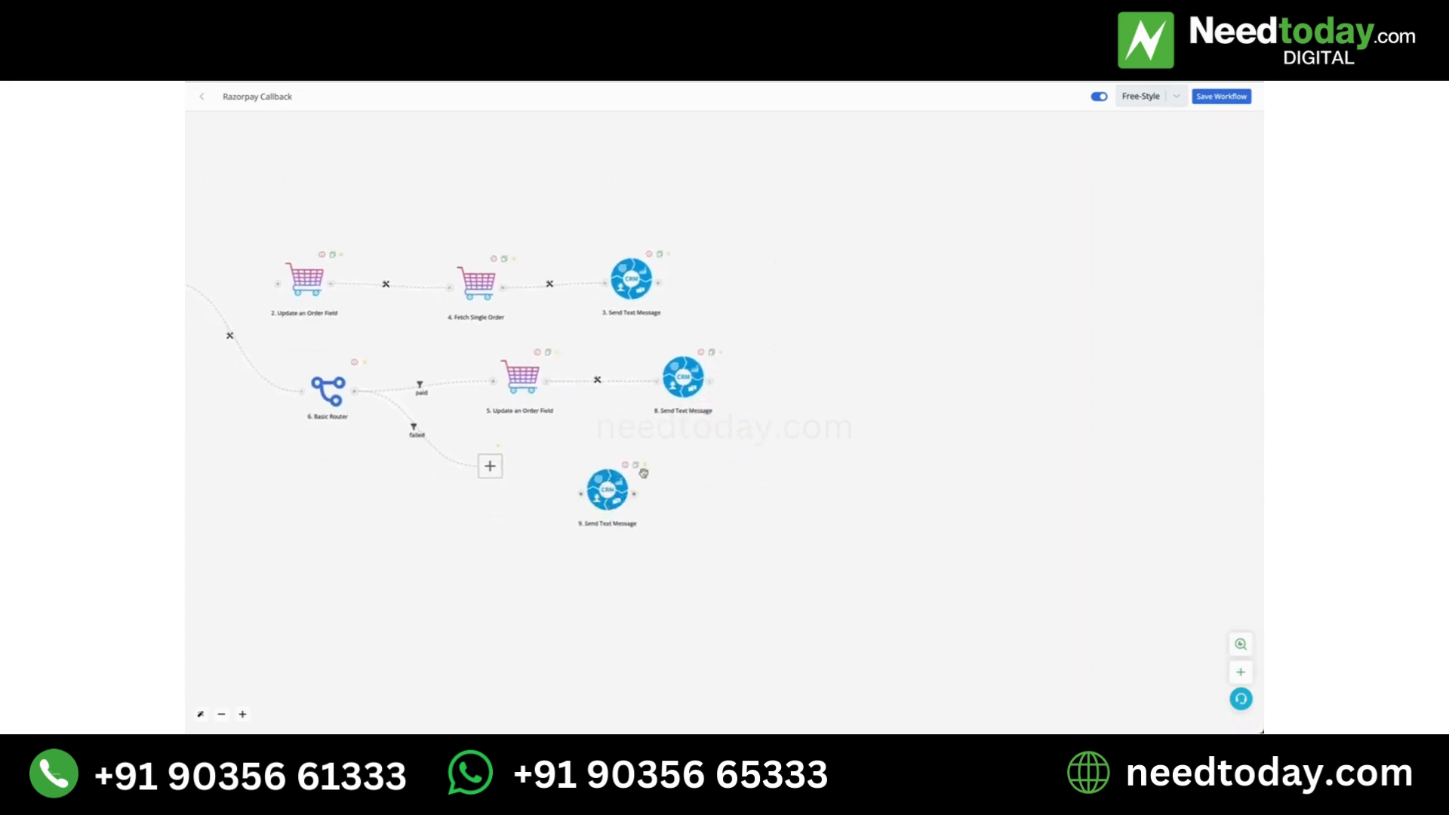
pyautogui.click(646, 465)
# Add a CRM Send Text Message action to the router's failed route
pyautogui.click(491, 466)
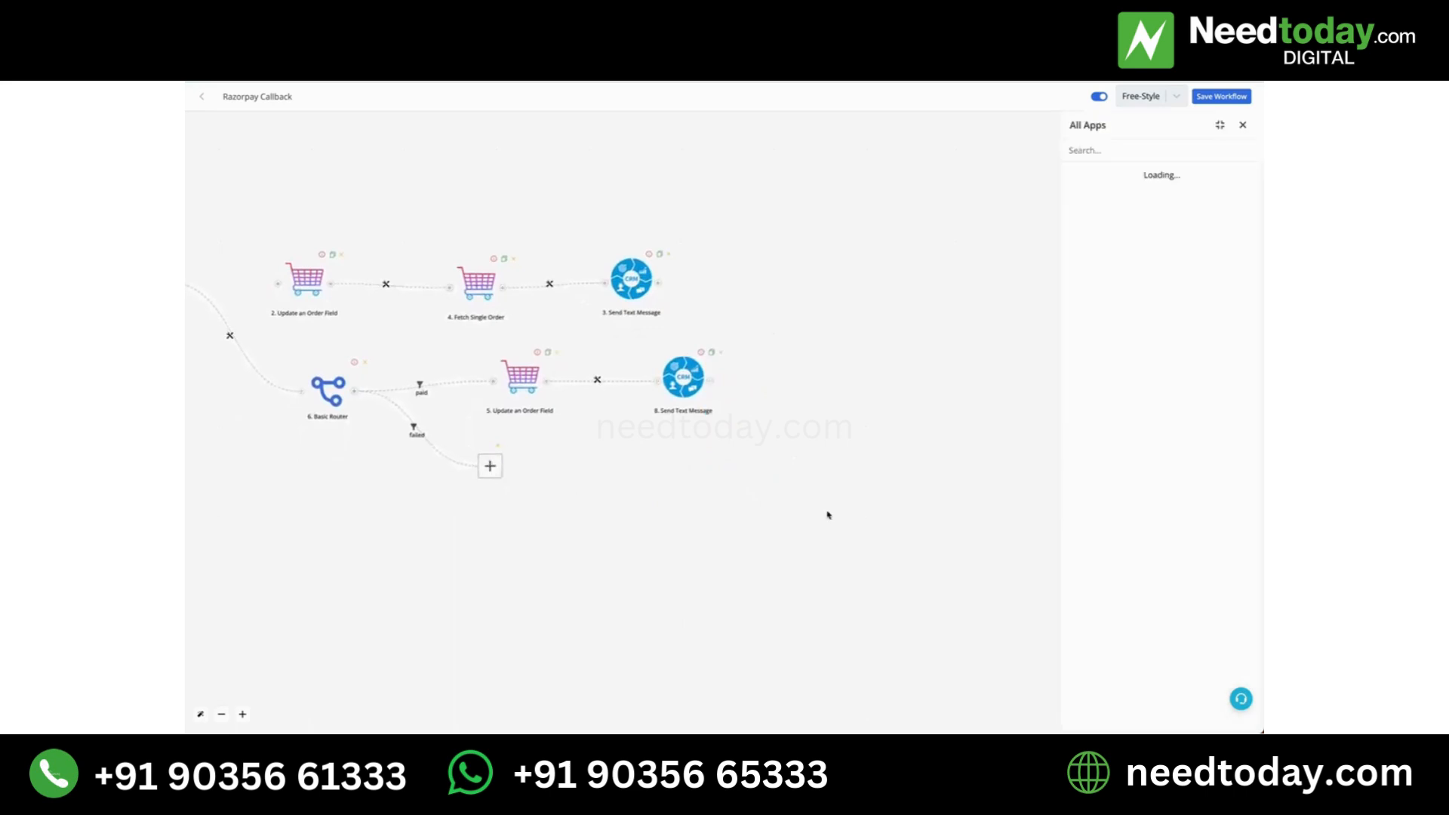
pyautogui.click(1151, 404)
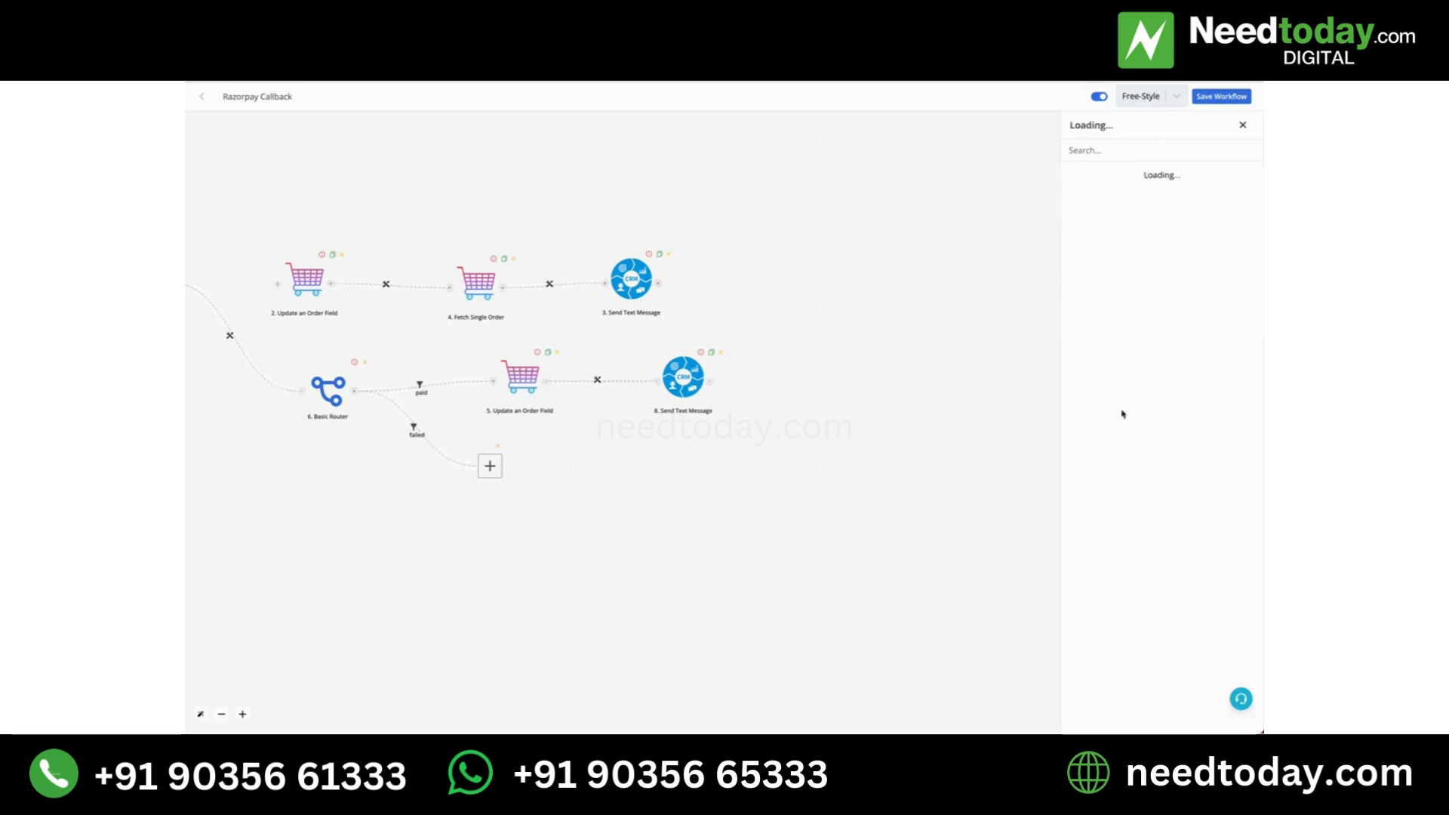
pyautogui.click(1143, 383)
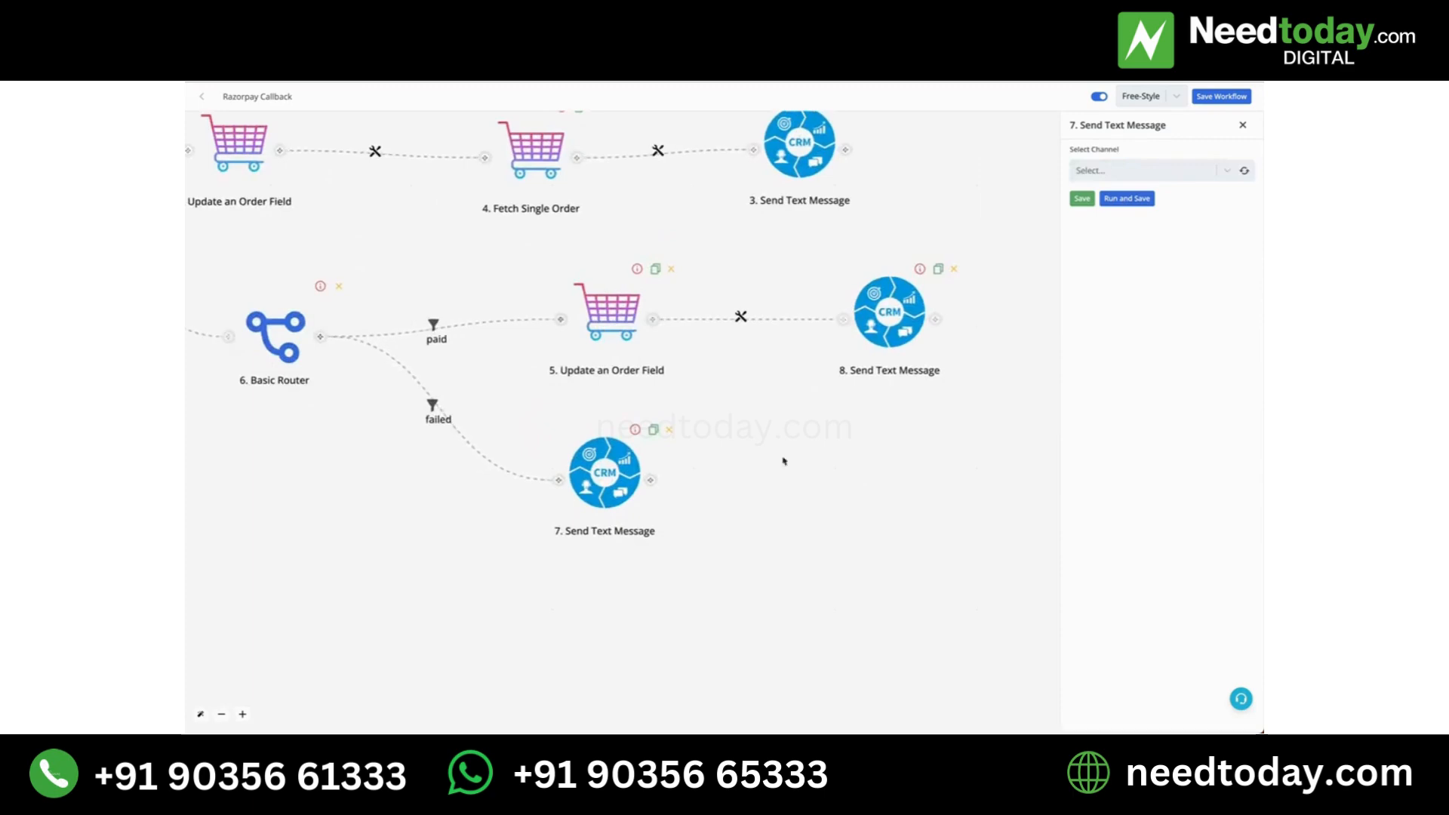
# Refresh the channels, select Working Channel for the failed route's message and map its WhatsApp number to {{1.number}}
pyautogui.click(1240, 174)
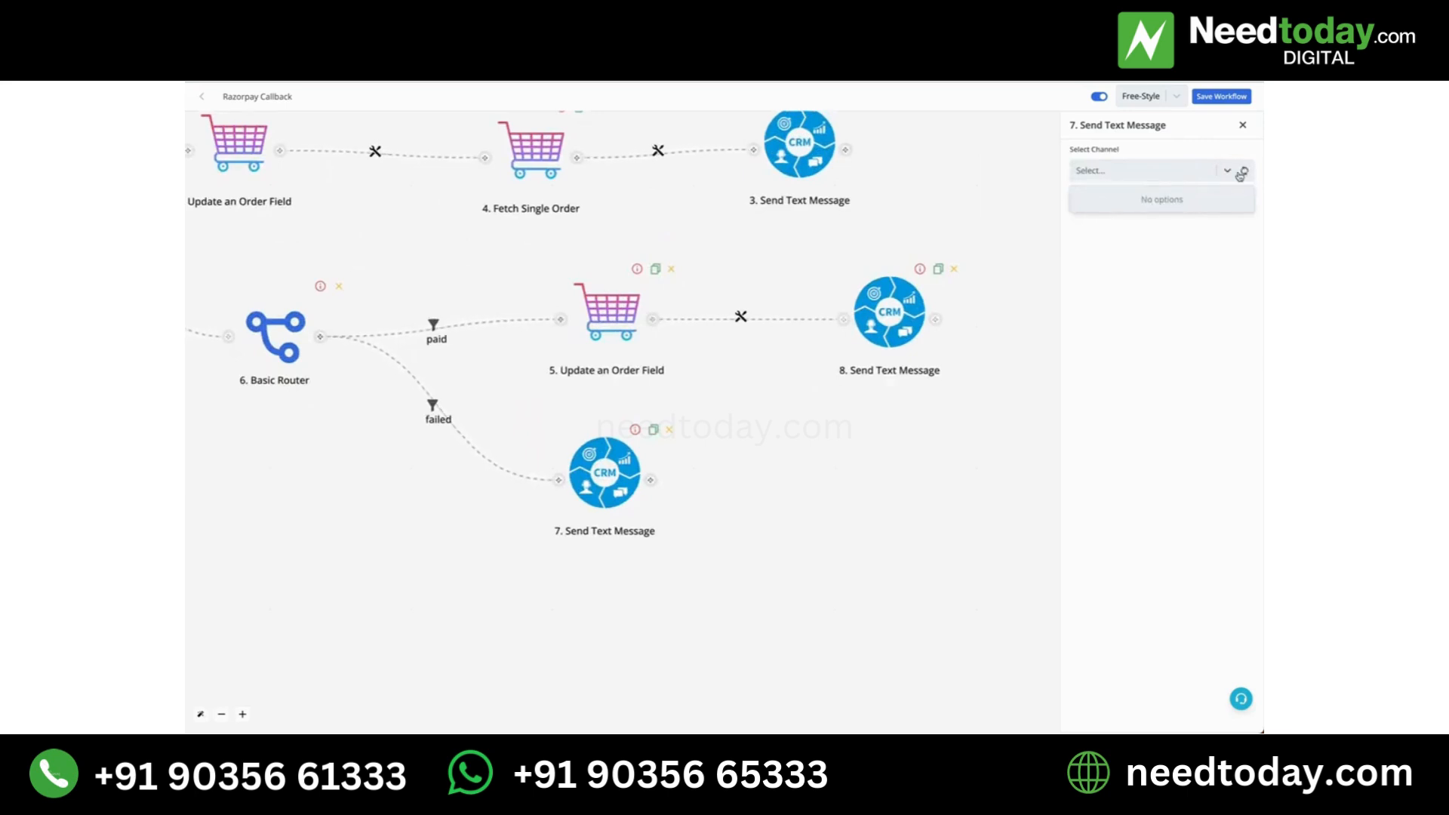
pyautogui.click(1242, 172)
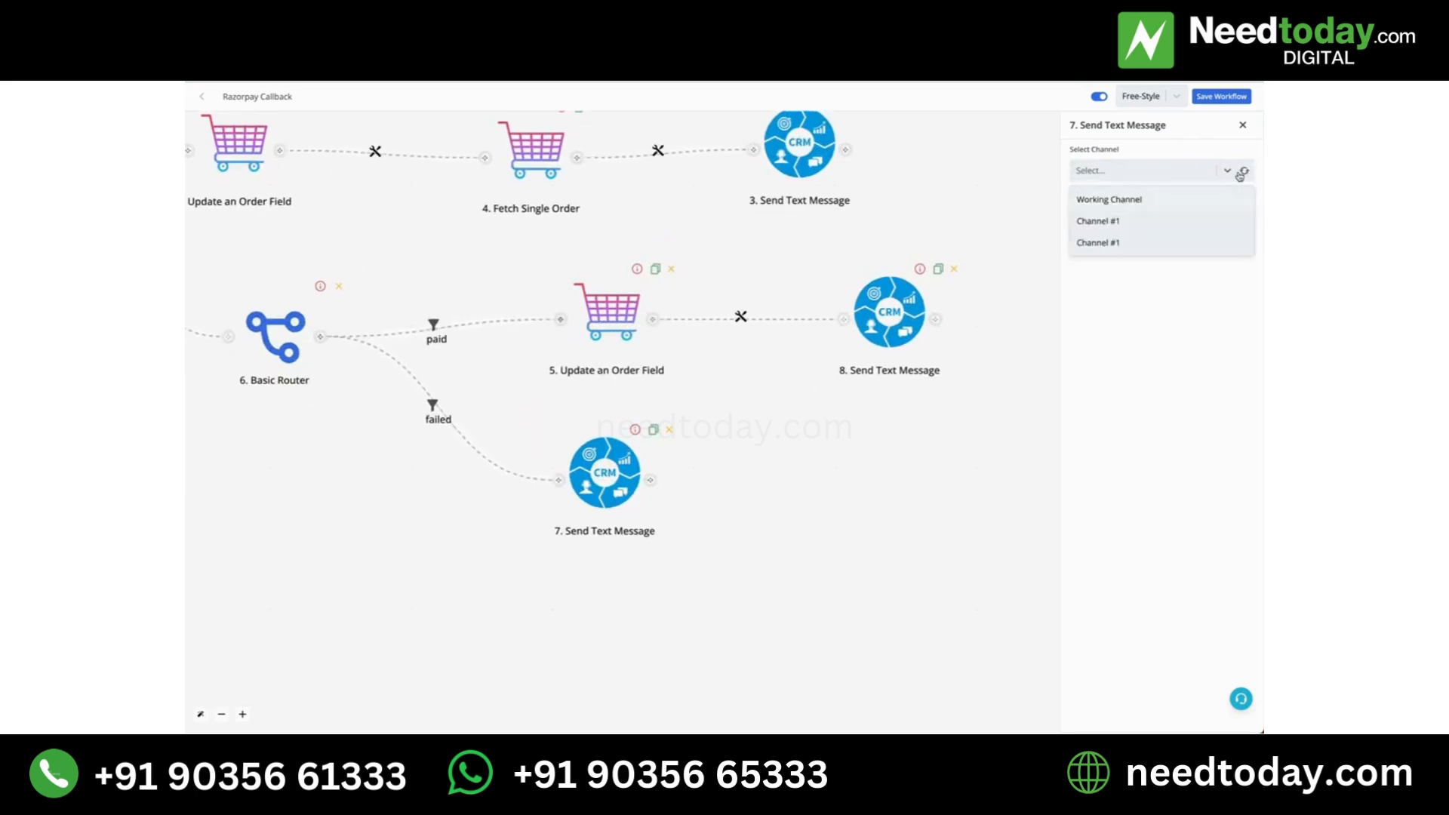
pyautogui.click(1183, 202)
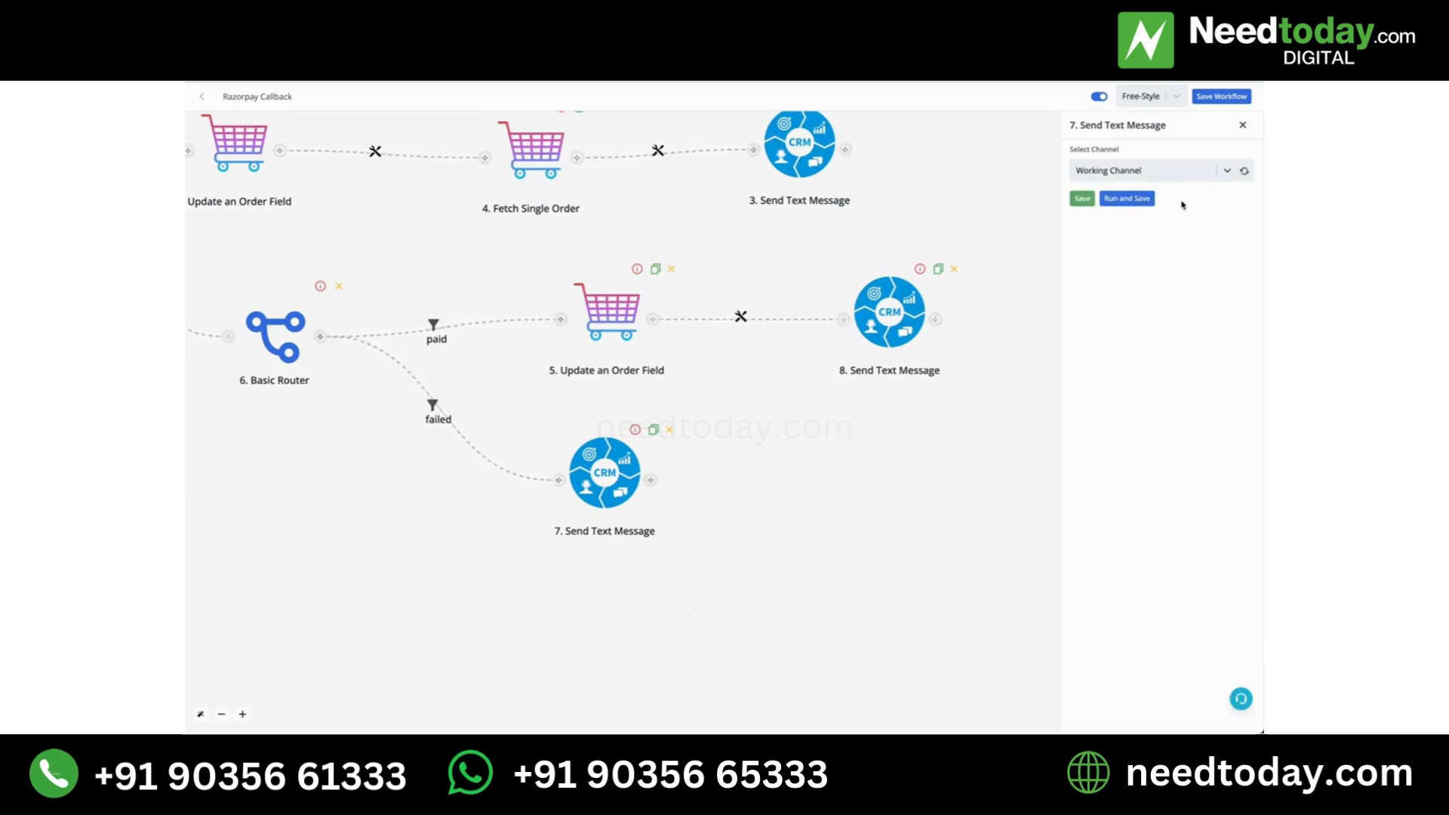
pyautogui.click(1162, 215)
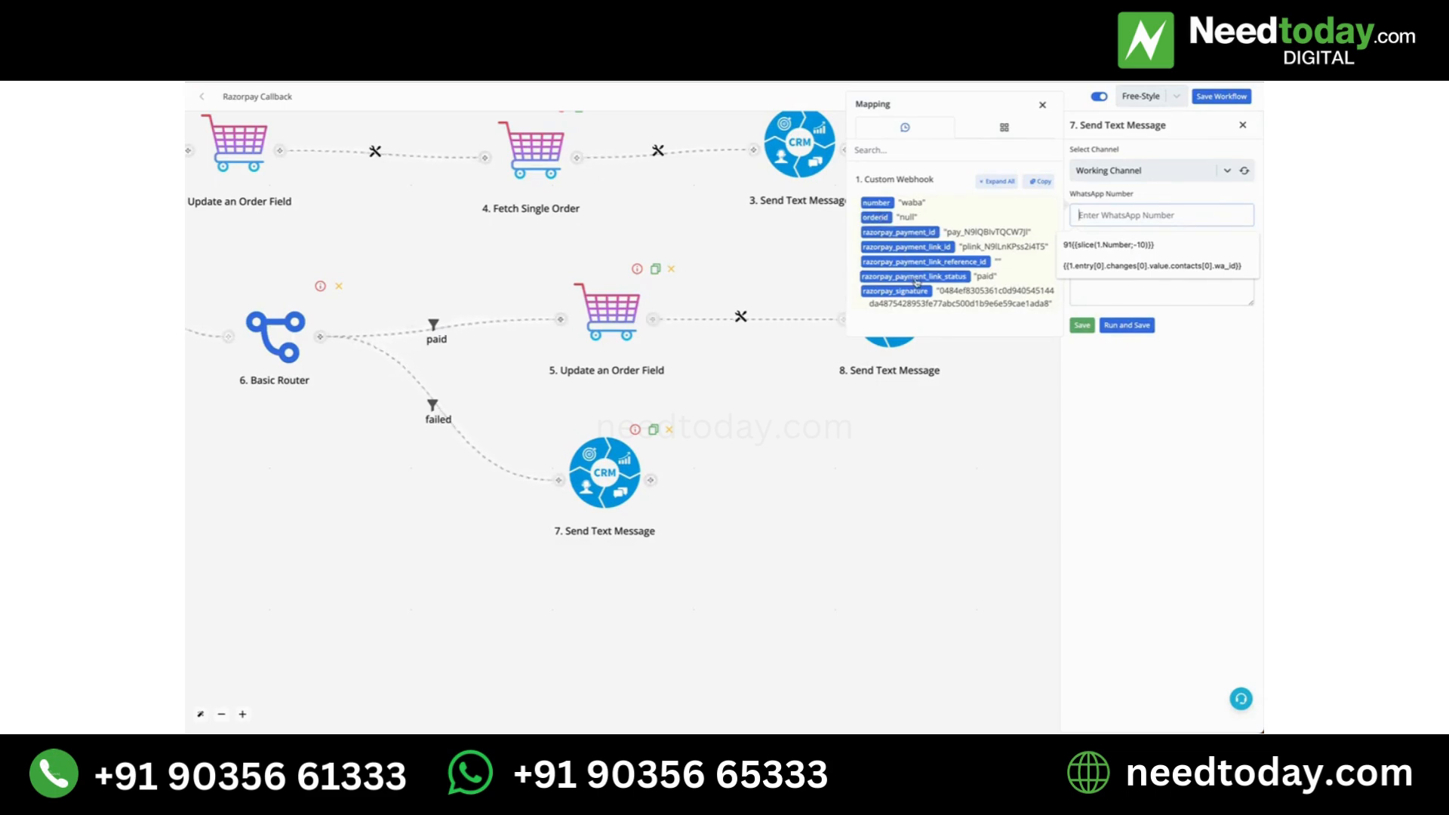
pyautogui.click(877, 202)
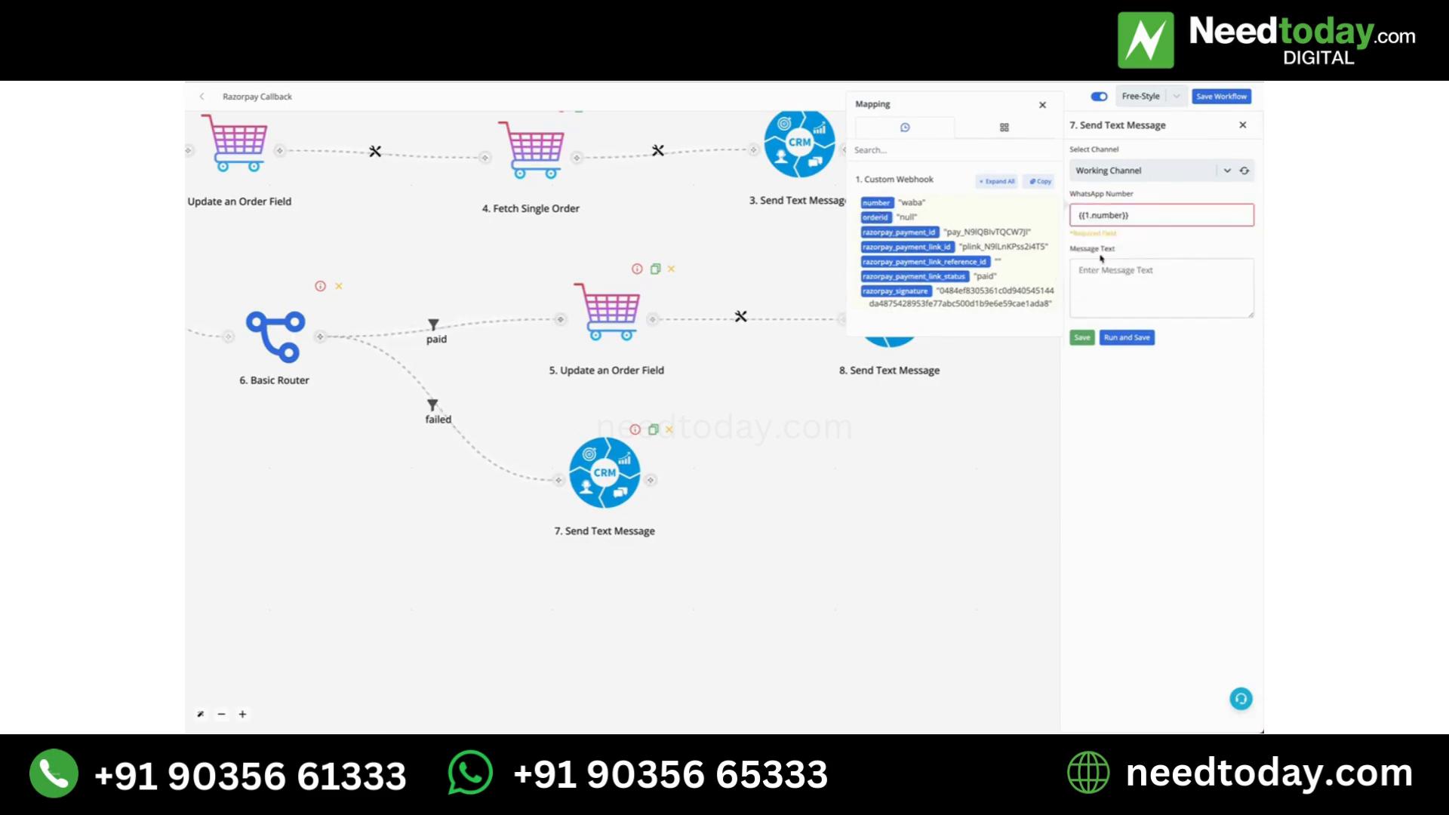
# Write the failed route's message as "Hello Sir / mam, payment for your order is {{1.orderid}} has failed"
pyautogui.click(1101, 260)
pyautogui.write('Hell')
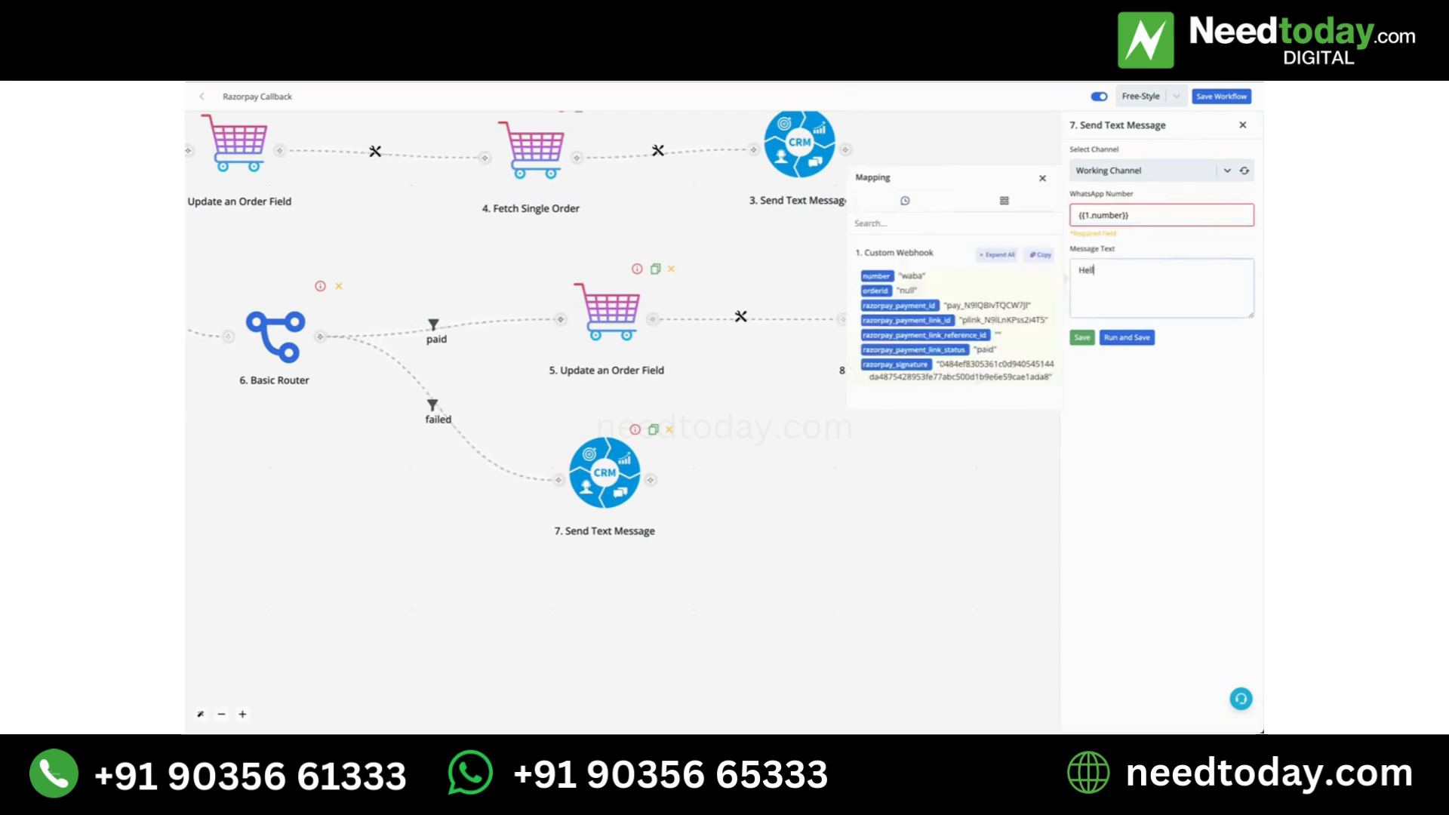
pyautogui.write('o Sir / m')
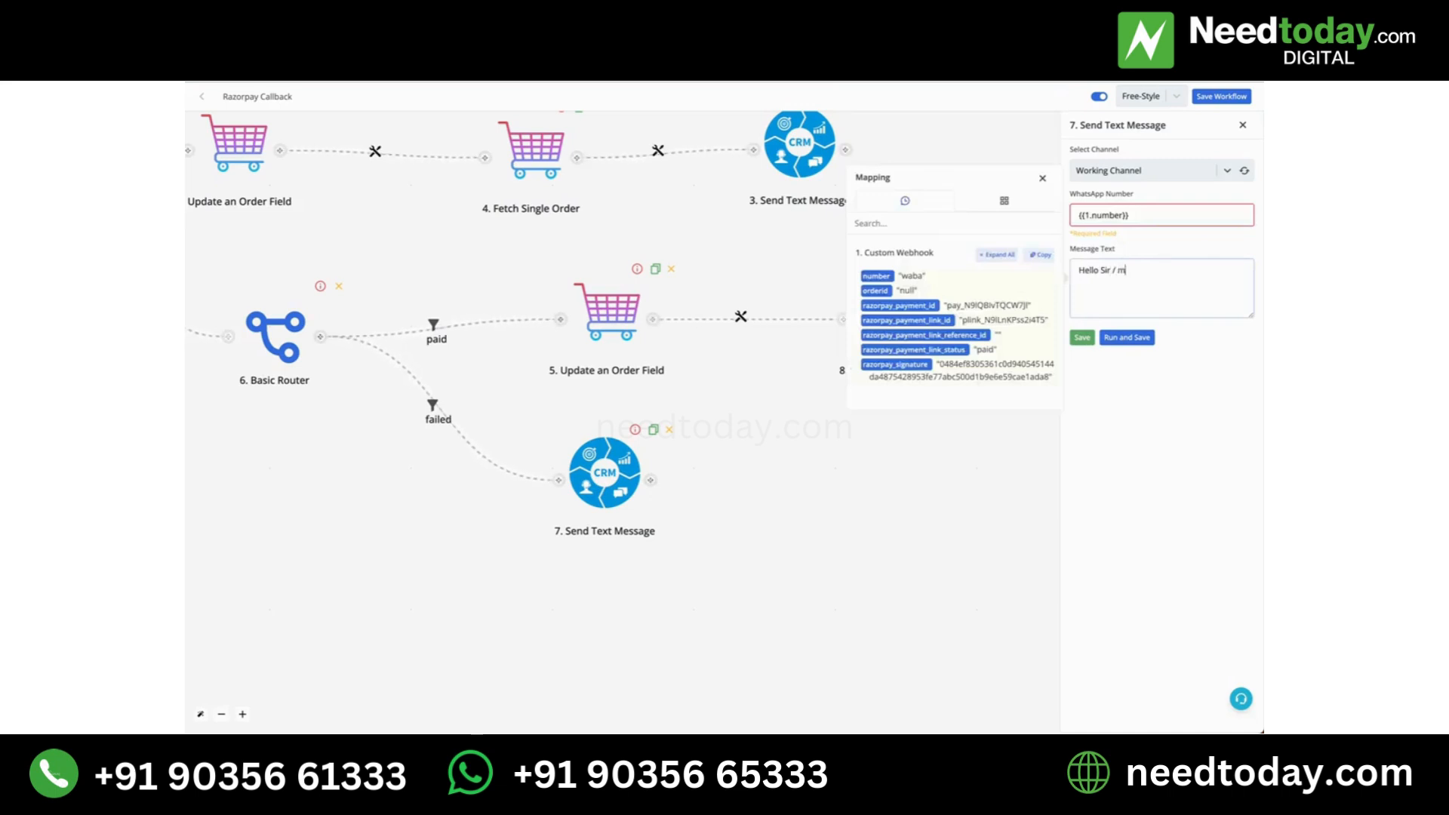
pyautogui.write('am,  ')
pyautogui.write('payment')
pyautogui.write(' for your order is')
pyautogui.click(889, 291)
pyautogui.write('has')
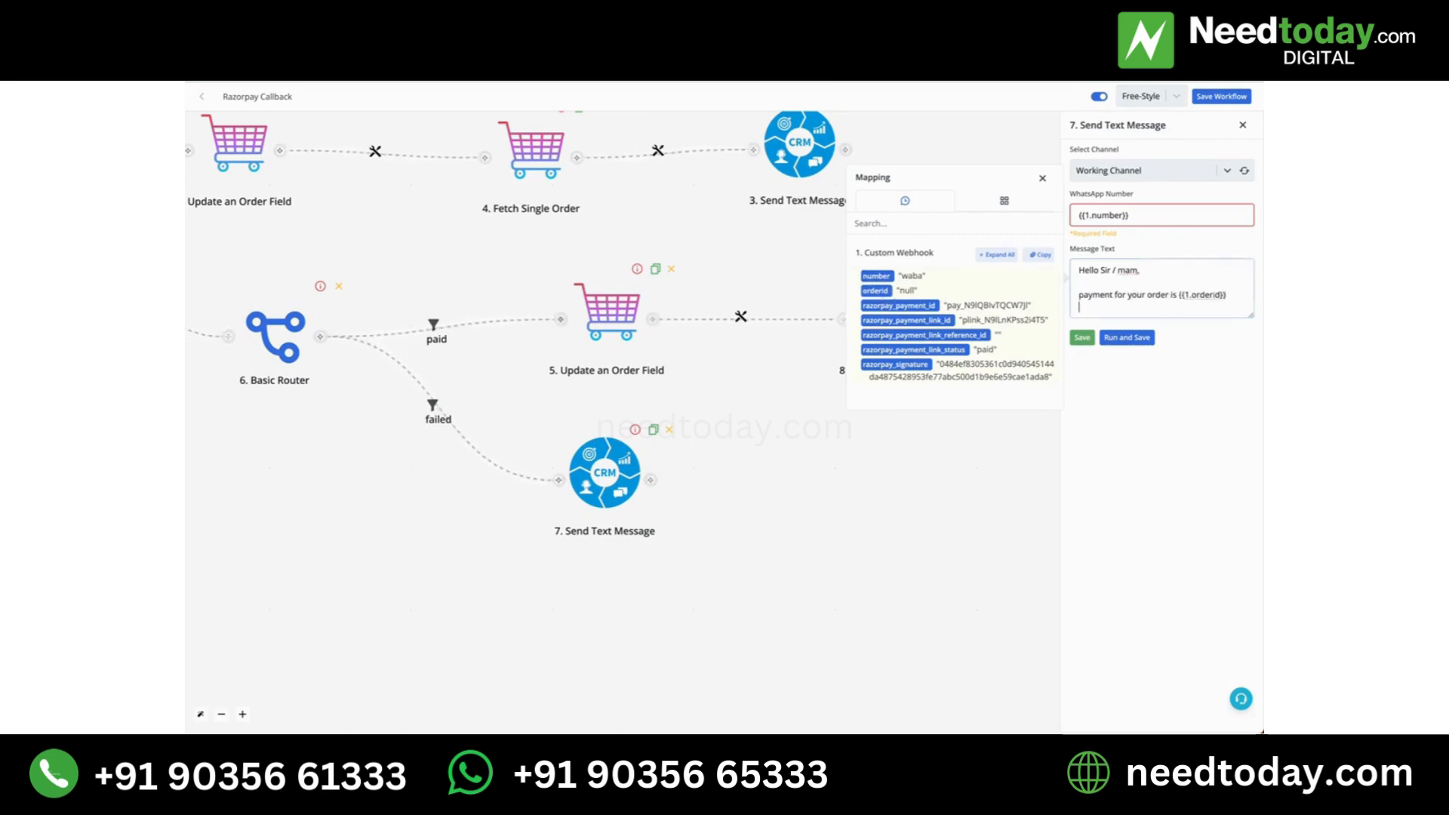
pyautogui.write(' failed')
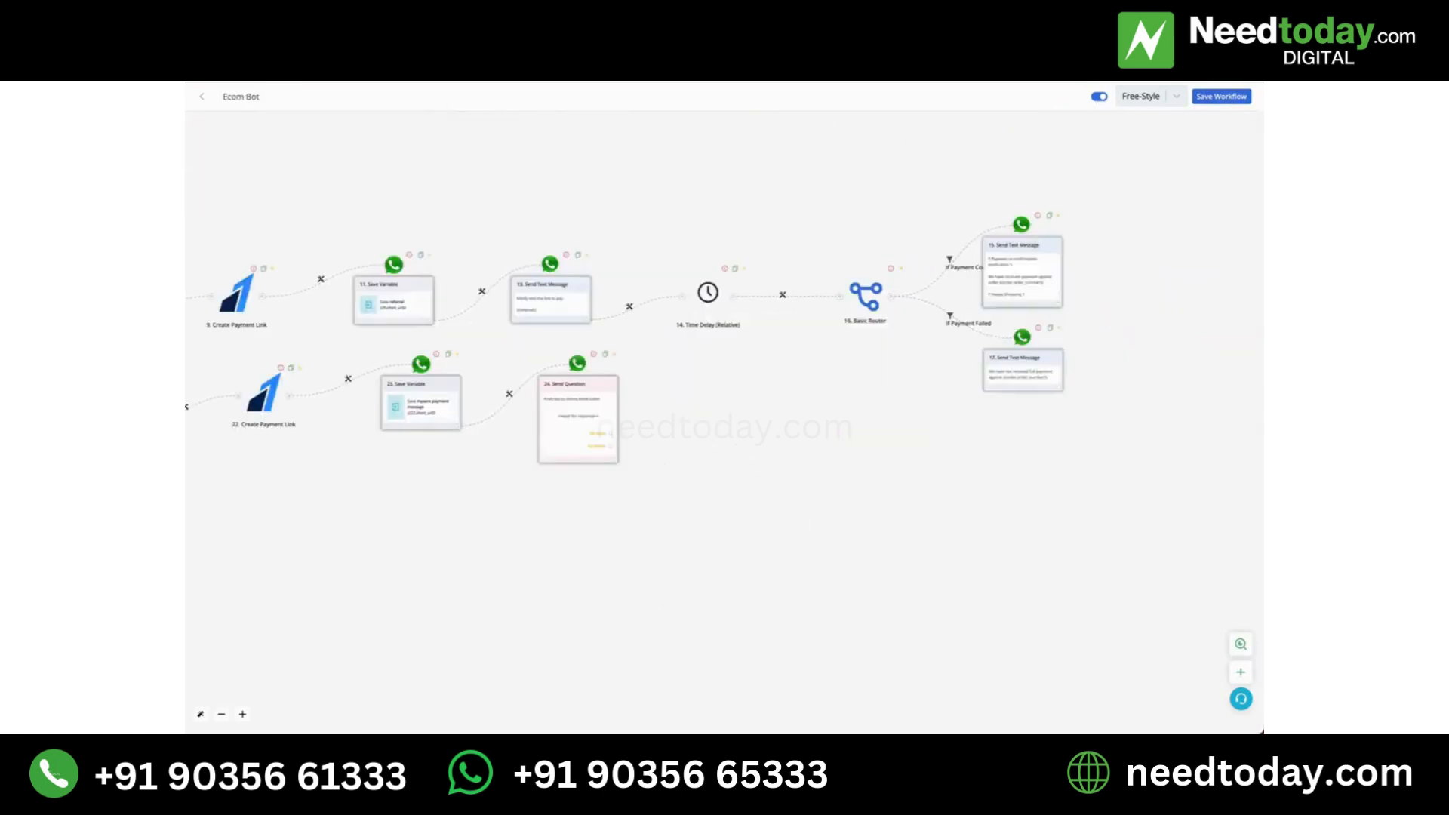
# Examine the Ecom Bot workflow's payment link messages, time delay and router branches for confirmed and failed payments
pyautogui.scroll(4, 647, 463)
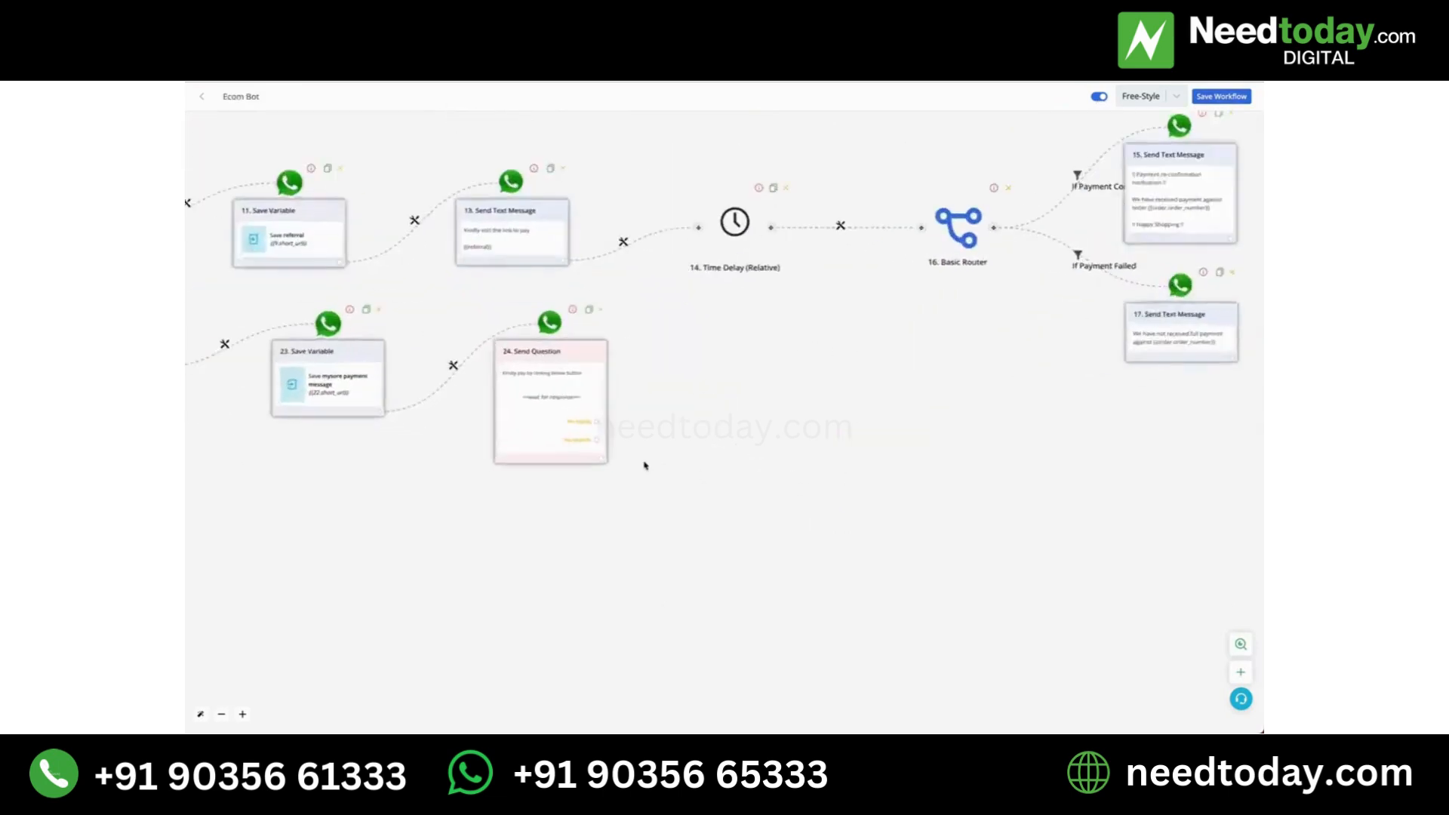
pyautogui.scroll(-5, 1044, 283)
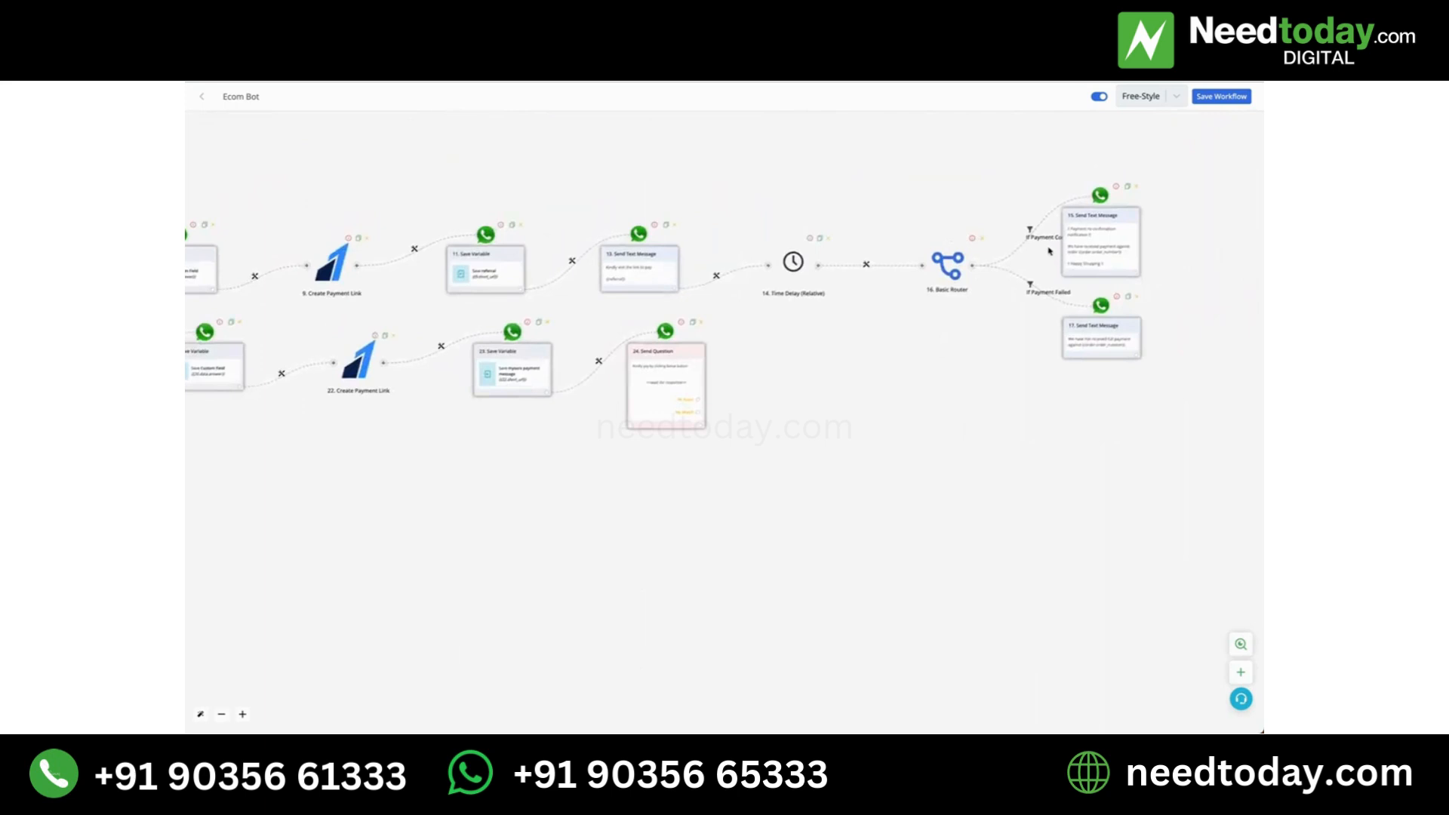
pyautogui.scroll(3, 1091, 260)
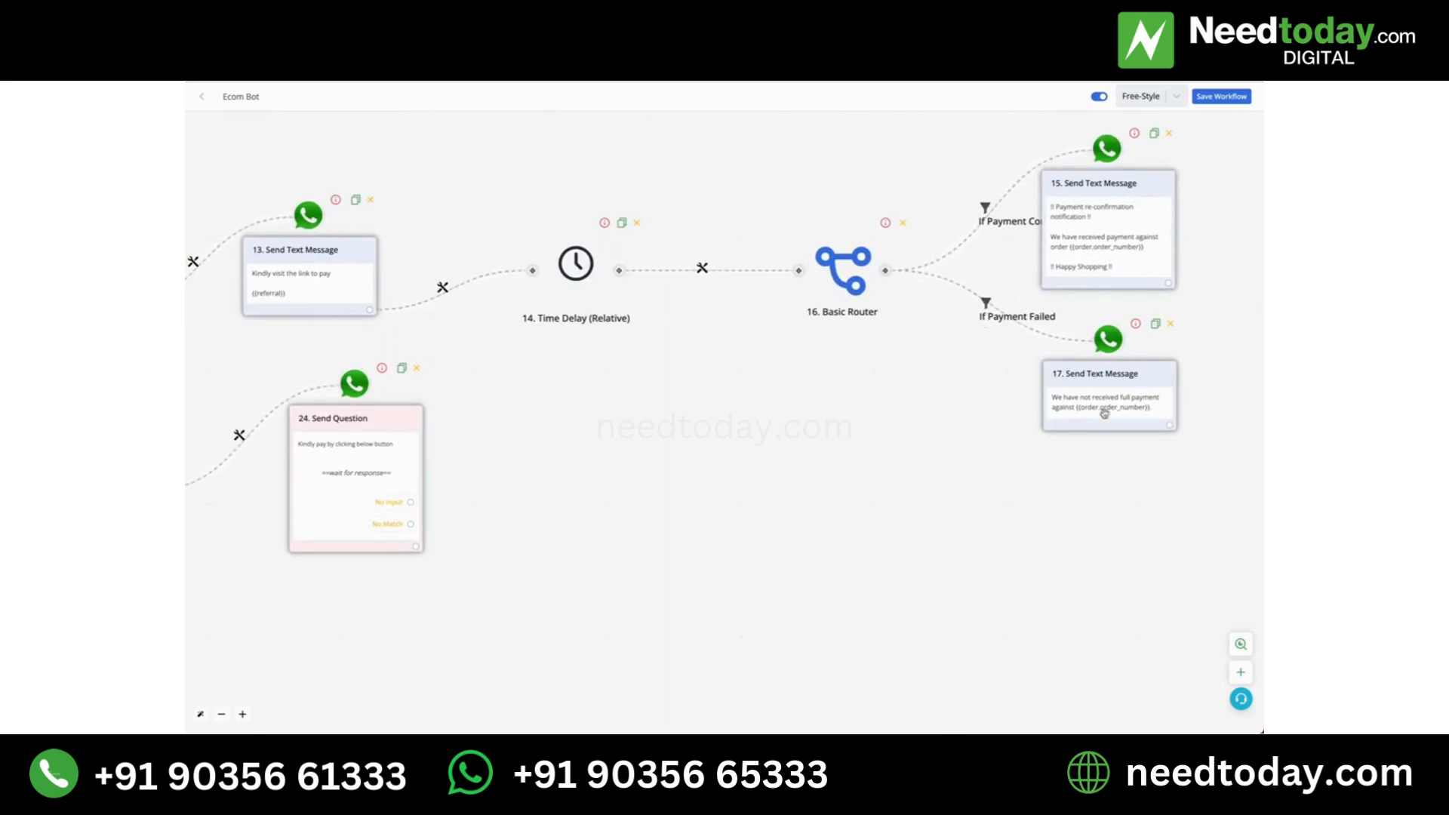
pyautogui.moveTo(1106, 417); pyautogui.dragTo(1051, 412)
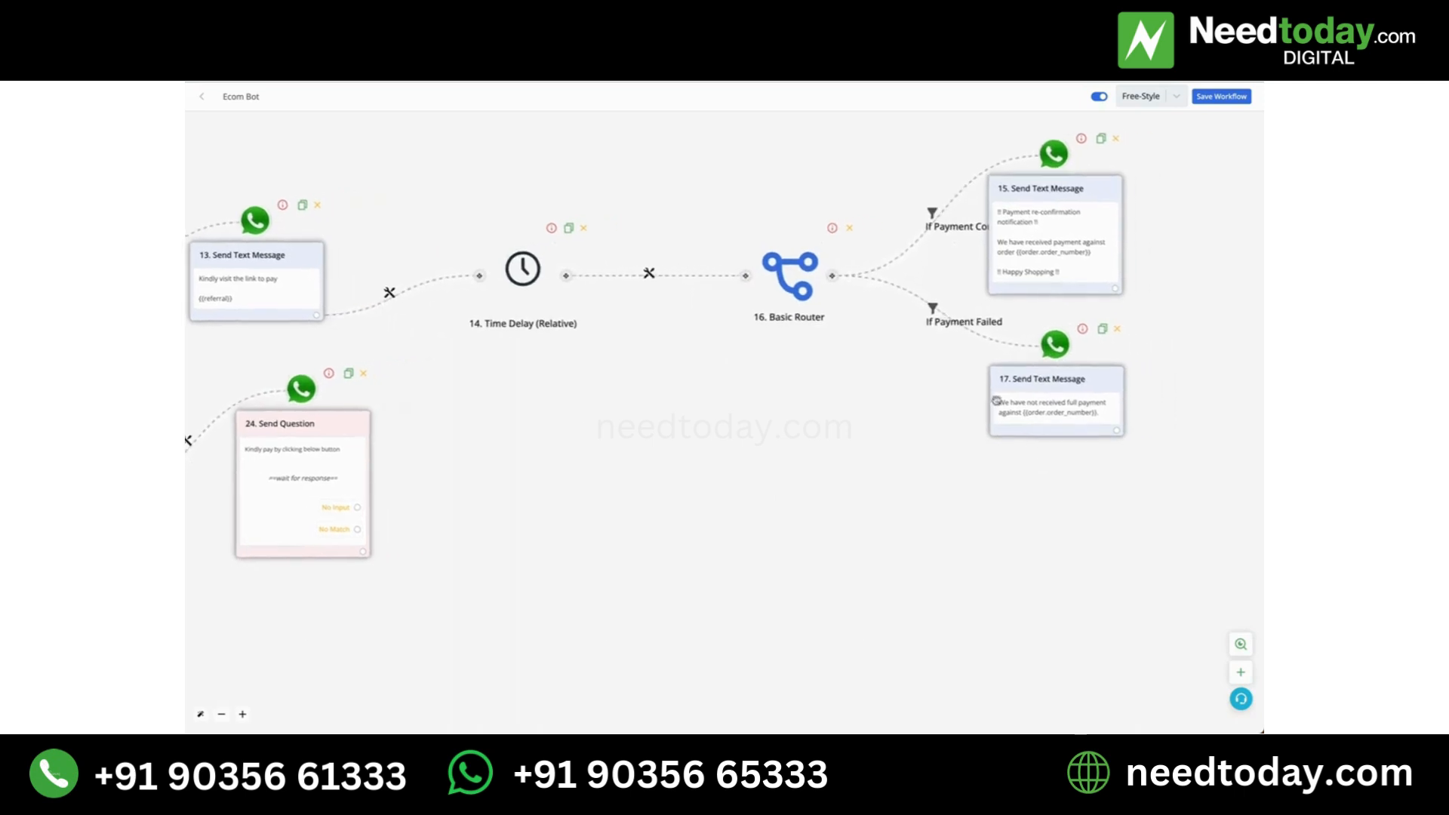
pyautogui.moveTo(875, 451); pyautogui.dragTo(1034, 450)
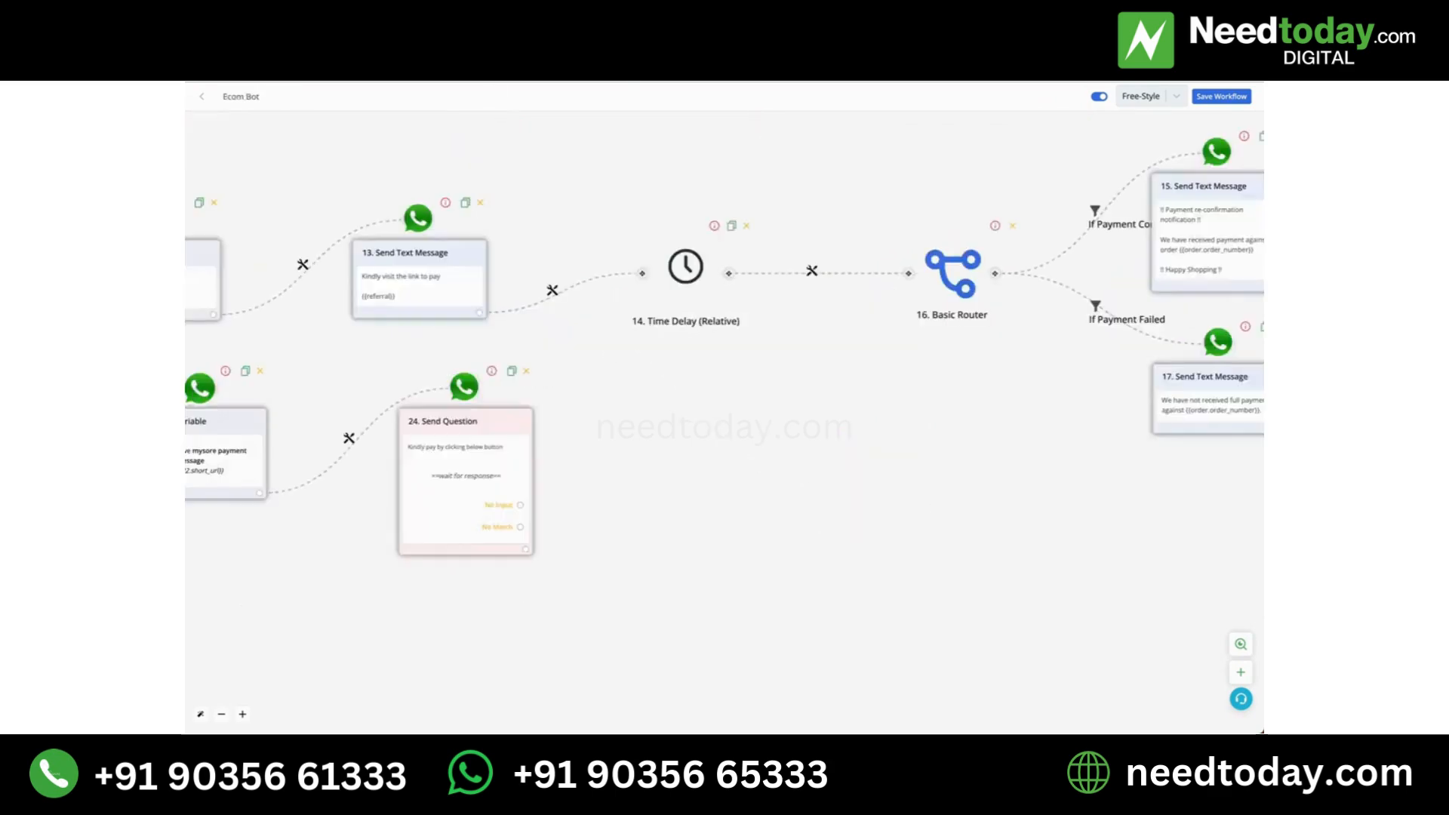
pyautogui.moveTo(672, 451); pyautogui.dragTo(862, 433)
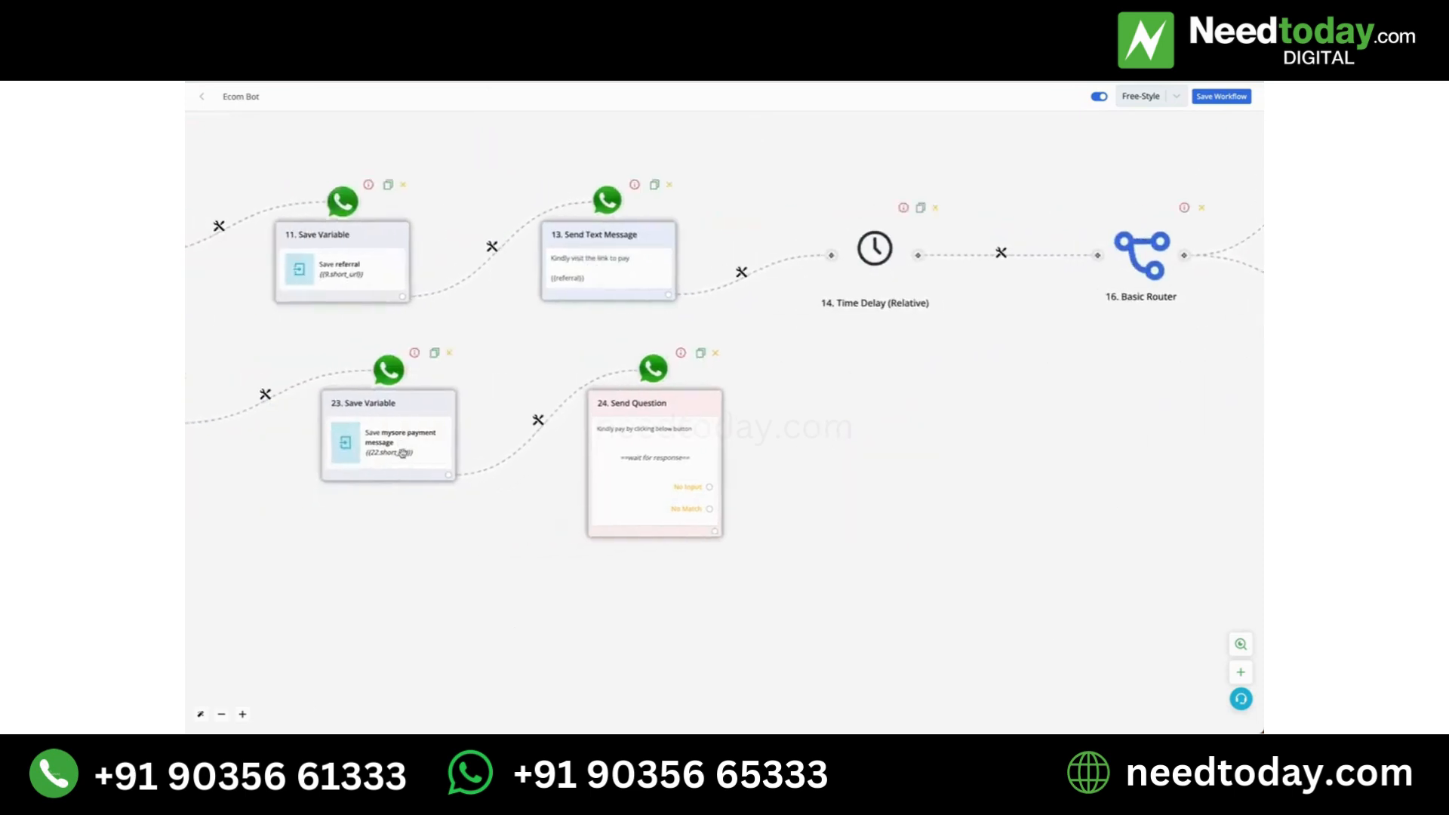
pyautogui.moveTo(916, 427); pyautogui.dragTo(731, 423)
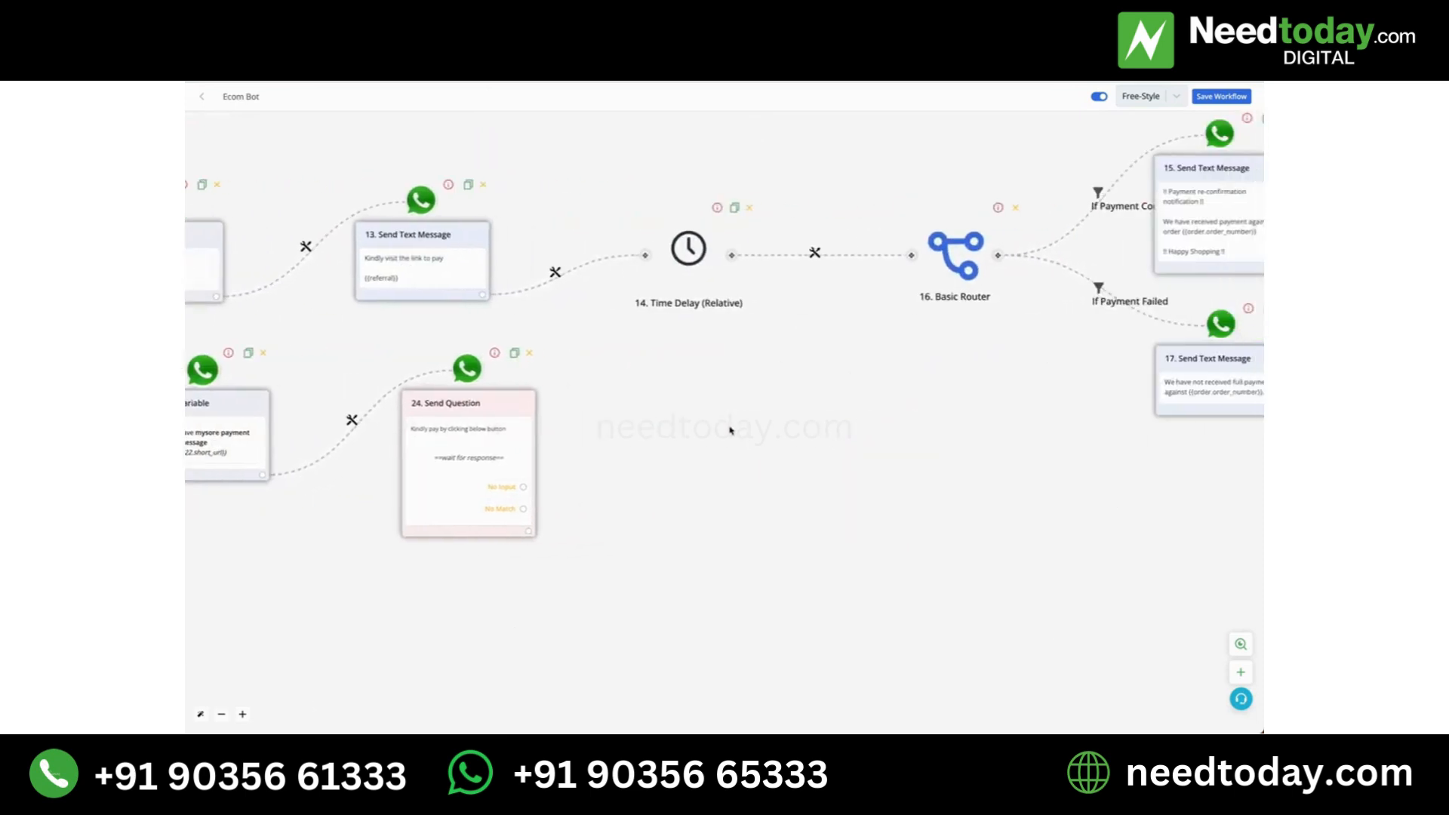
# Disconnect the Basic Router from the Time Delay, link it to the "24. Send Question" step and rearrange the router and failed-payment message
pyautogui.click(815, 252)
pyautogui.click(861, 327)
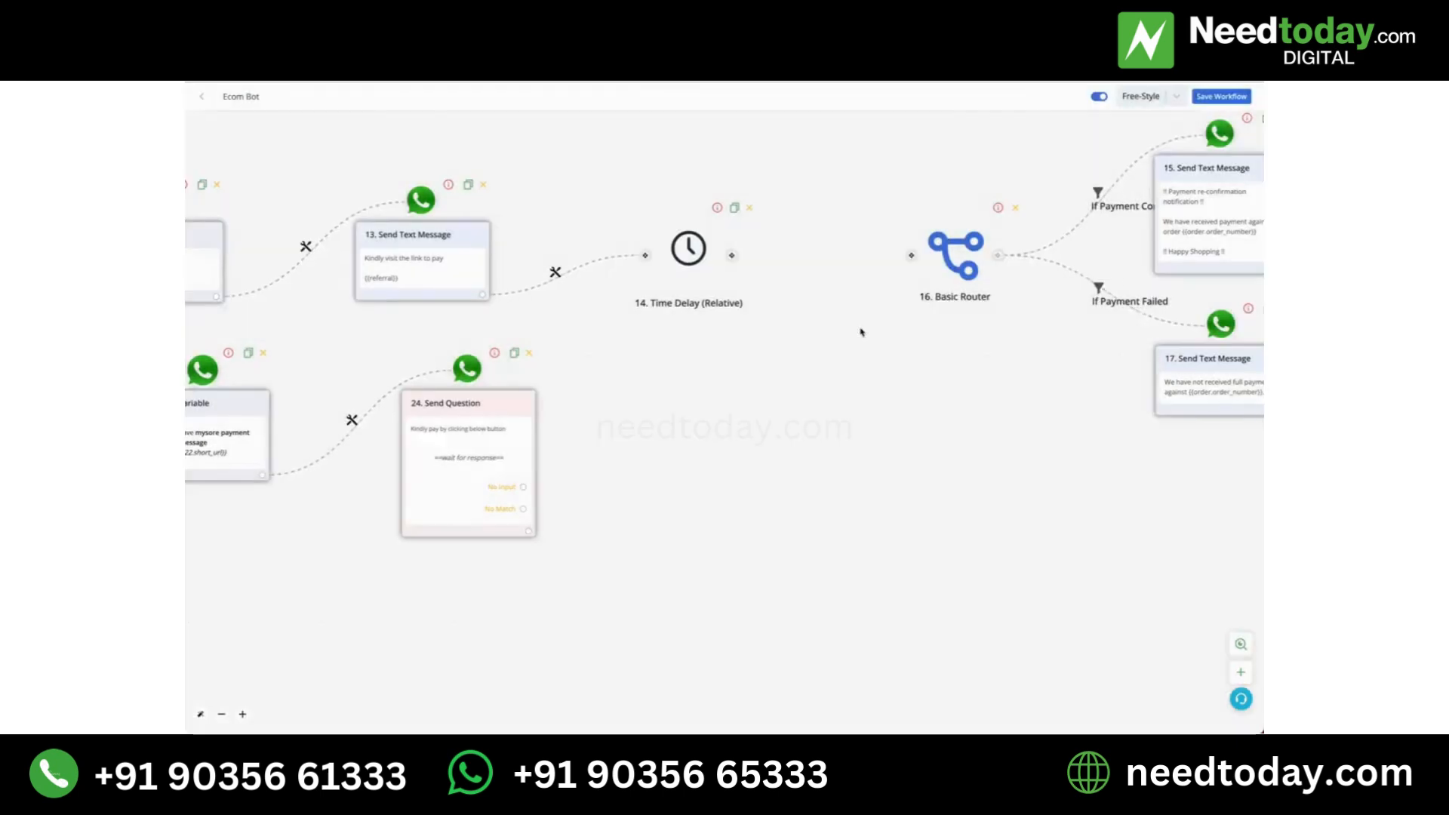
pyautogui.moveTo(532, 522); pyautogui.dragTo(909, 261)
pyautogui.moveTo(894, 351); pyautogui.dragTo(808, 421)
pyautogui.moveTo(1213, 378); pyautogui.dragTo(1125, 536)
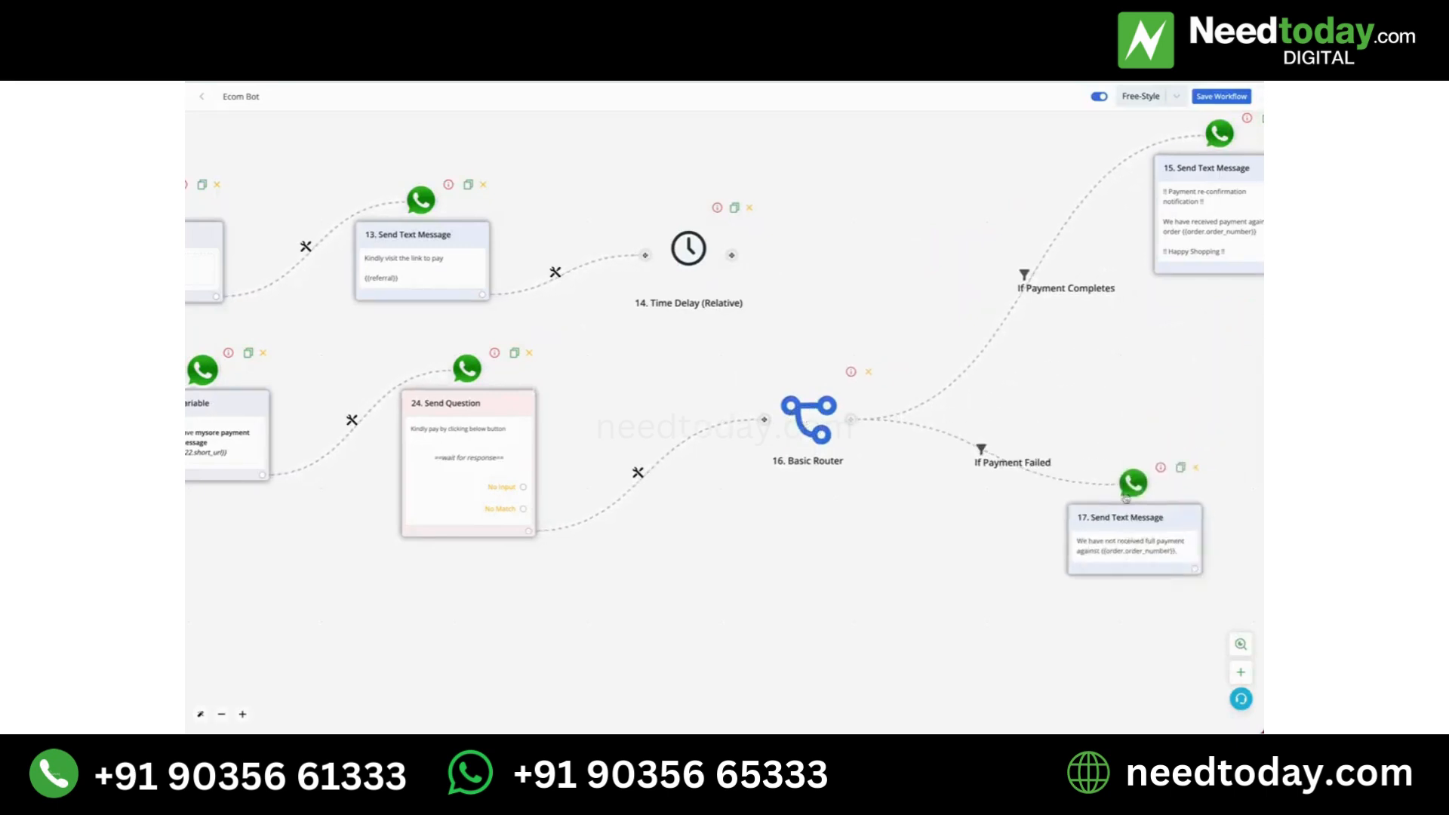
# Delete the "If Payment Completes" branch's message step and align the failed-payment message beside the Basic Router
pyautogui.moveTo(1199, 316); pyautogui.dragTo(975, 348)
pyautogui.click(1058, 151)
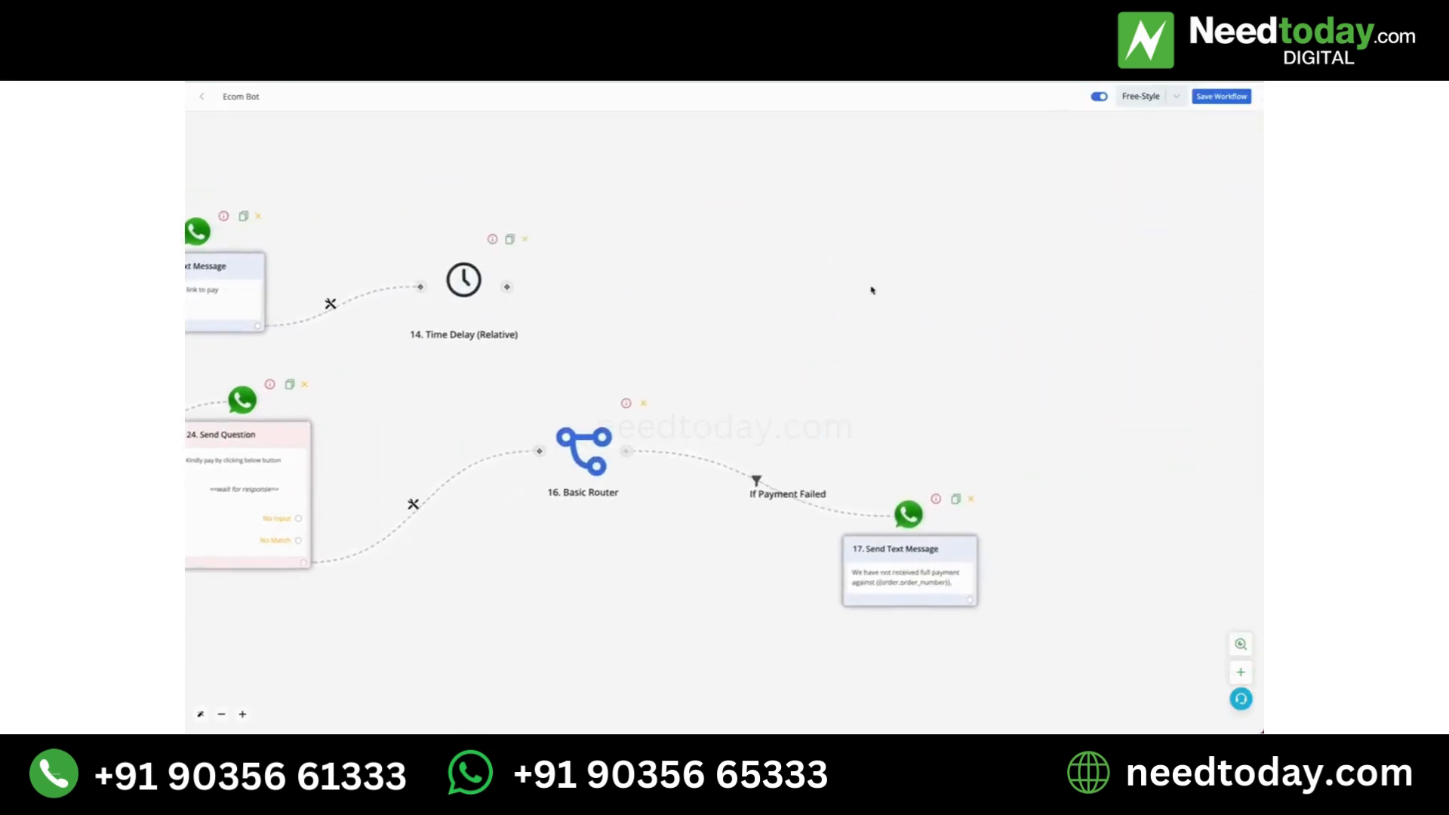
pyautogui.scroll(-2, 895, 258)
pyautogui.moveTo(943, 520); pyautogui.dragTo(960, 473)
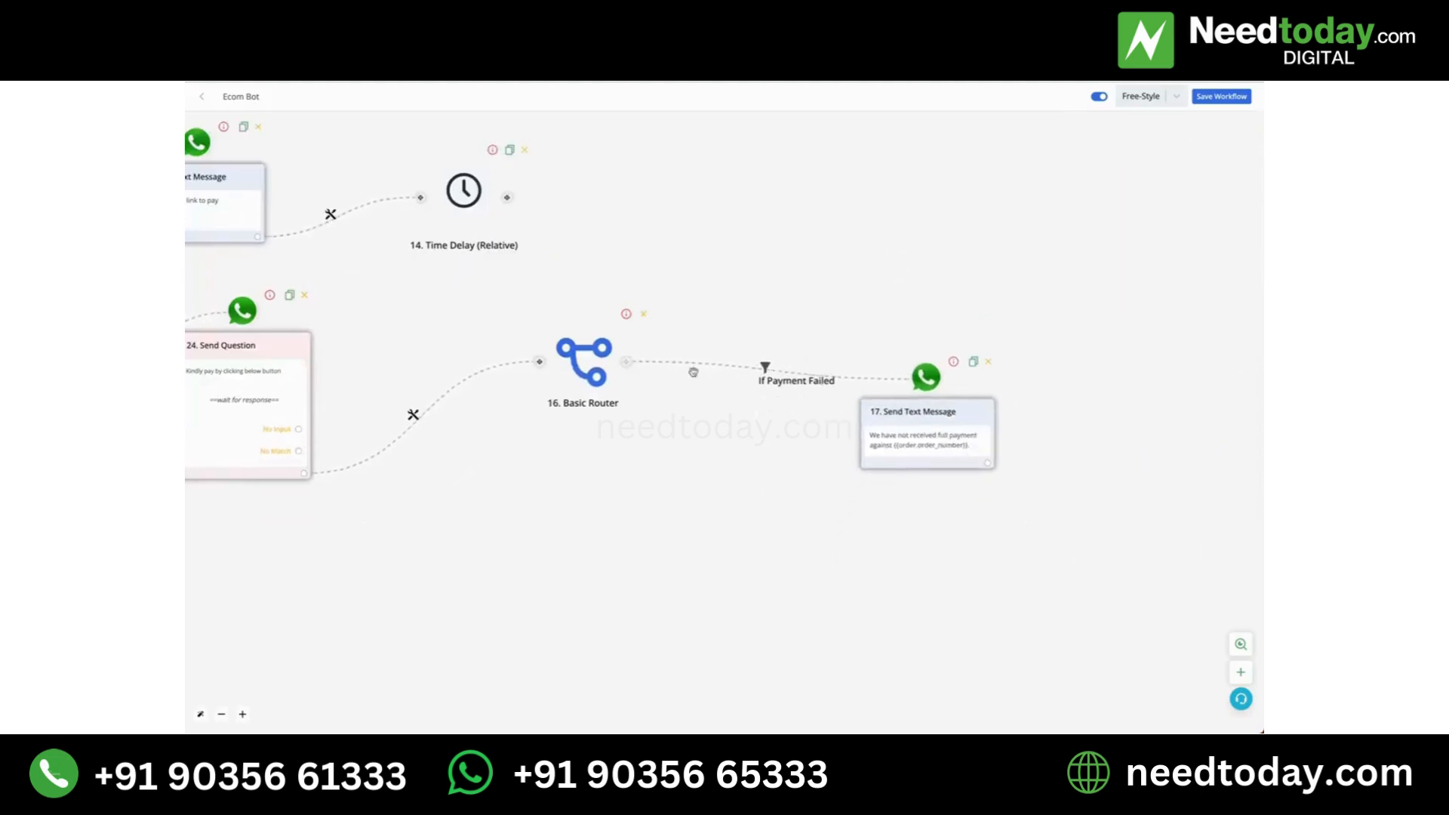
# Examine the "If Payment Failed" route's condition on the order's payment status
pyautogui.click(769, 369)
pyautogui.click(782, 378)
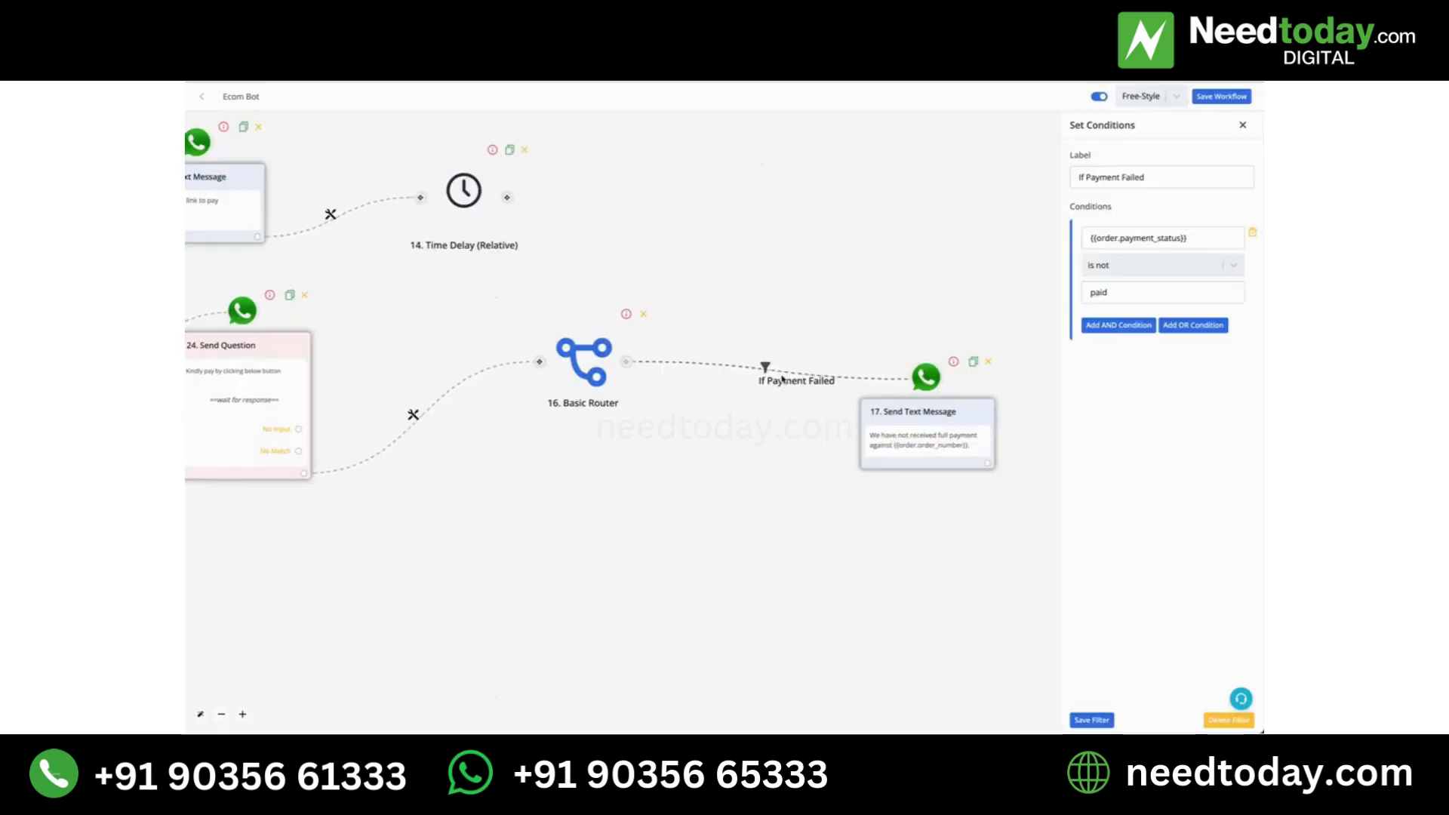
pyautogui.click(1209, 240)
pyautogui.click(992, 149)
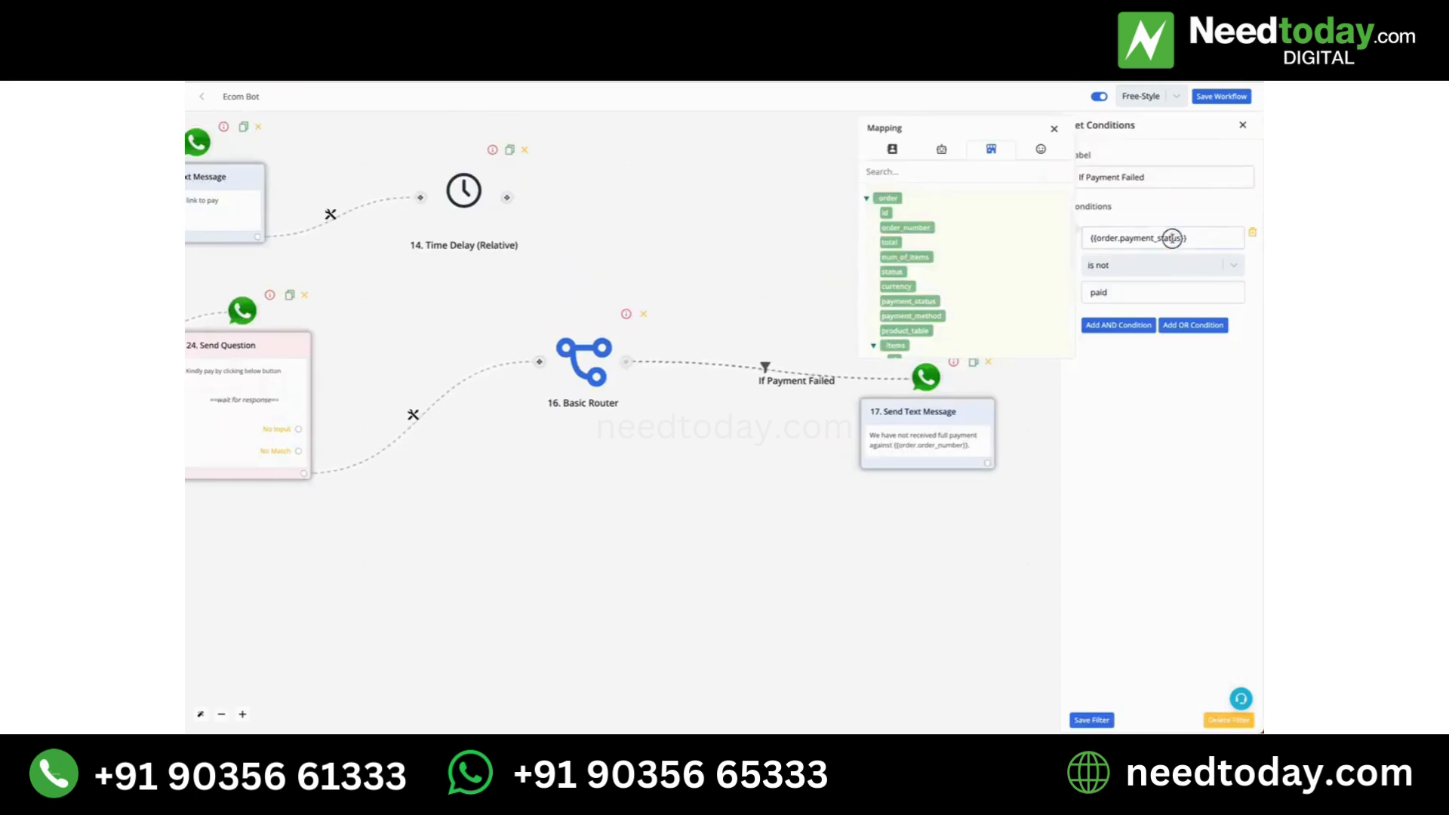
pyautogui.tripleClick(1172, 238)
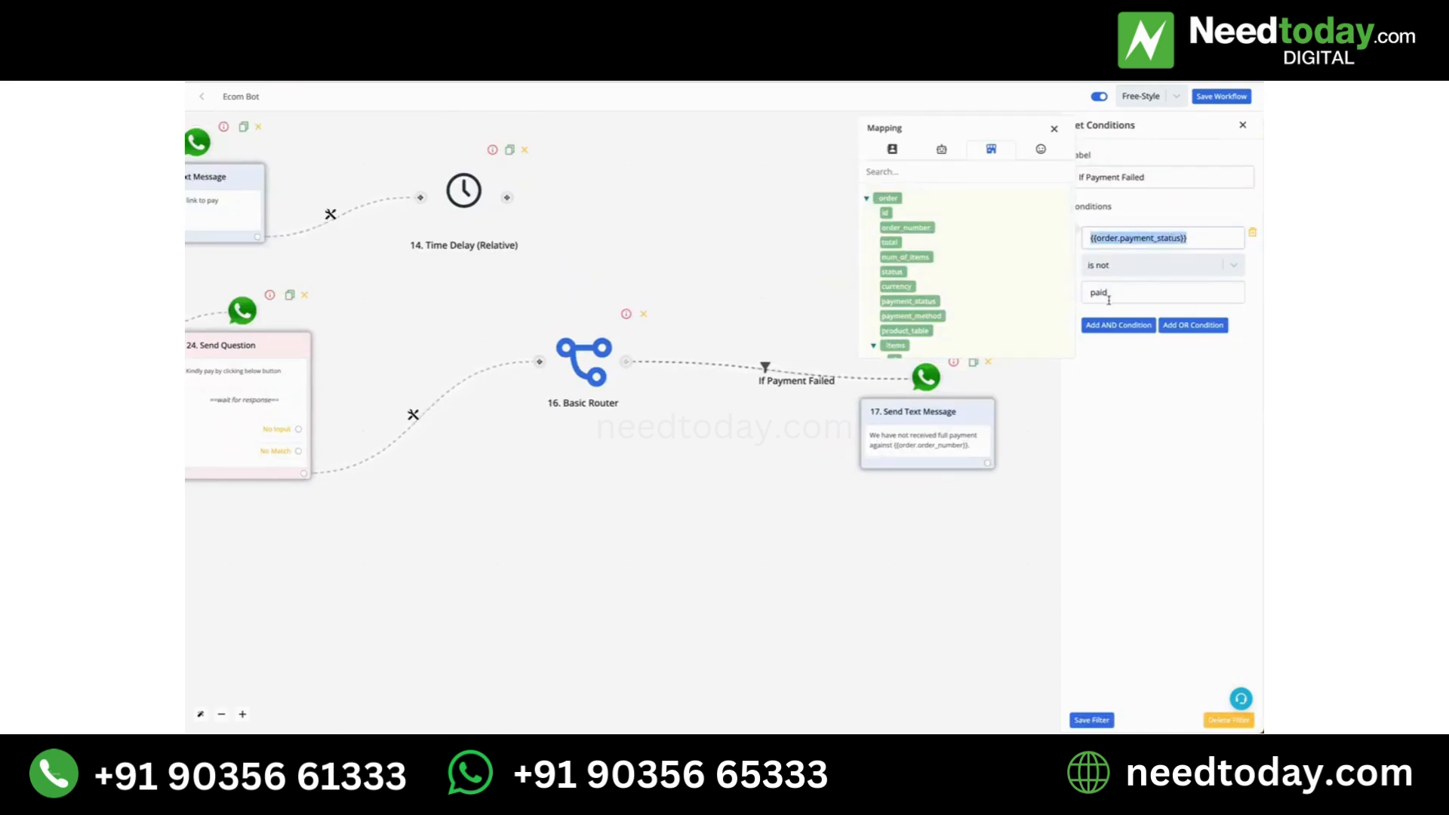
pyautogui.click(990, 521)
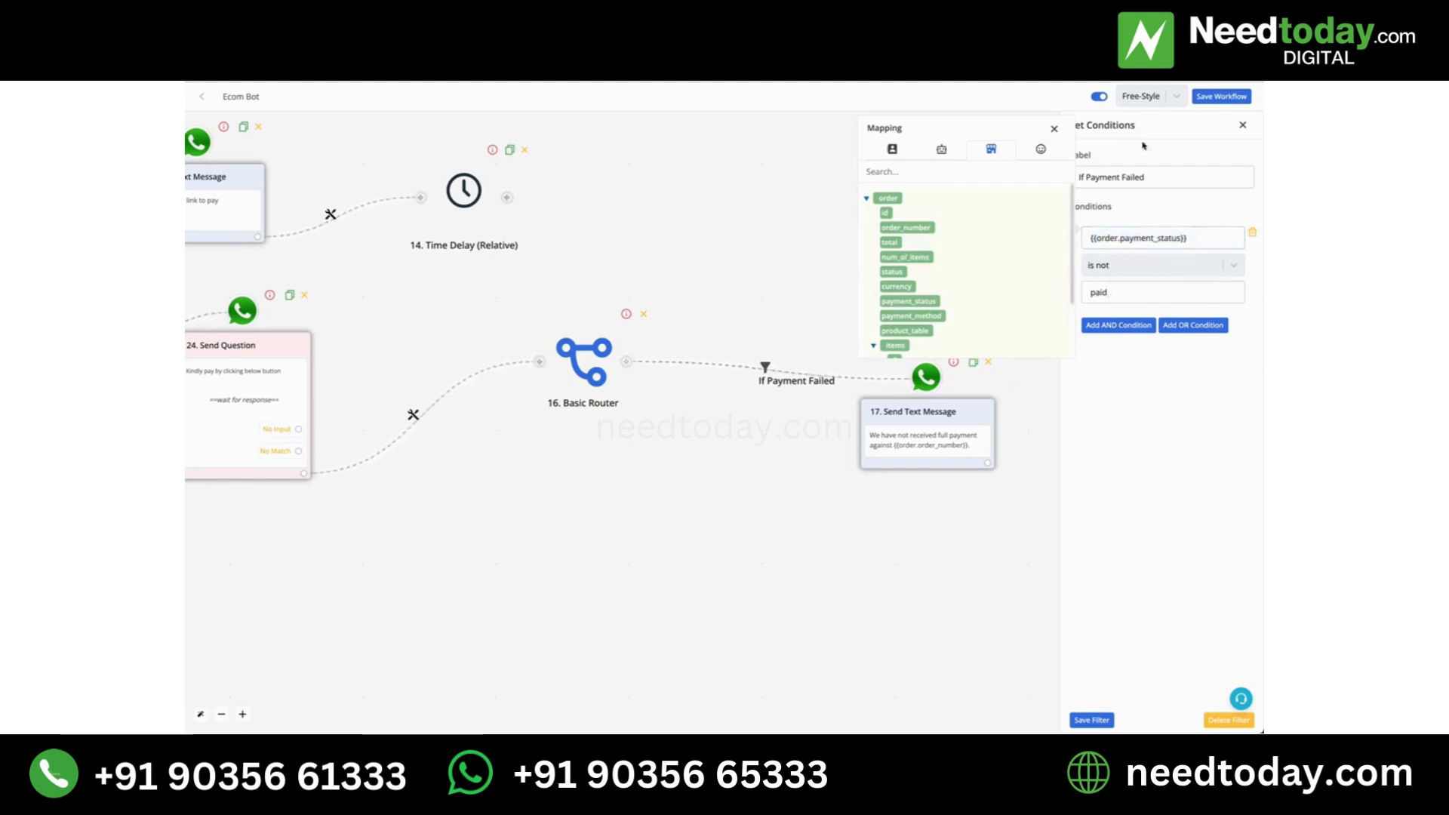
pyautogui.click(1244, 126)
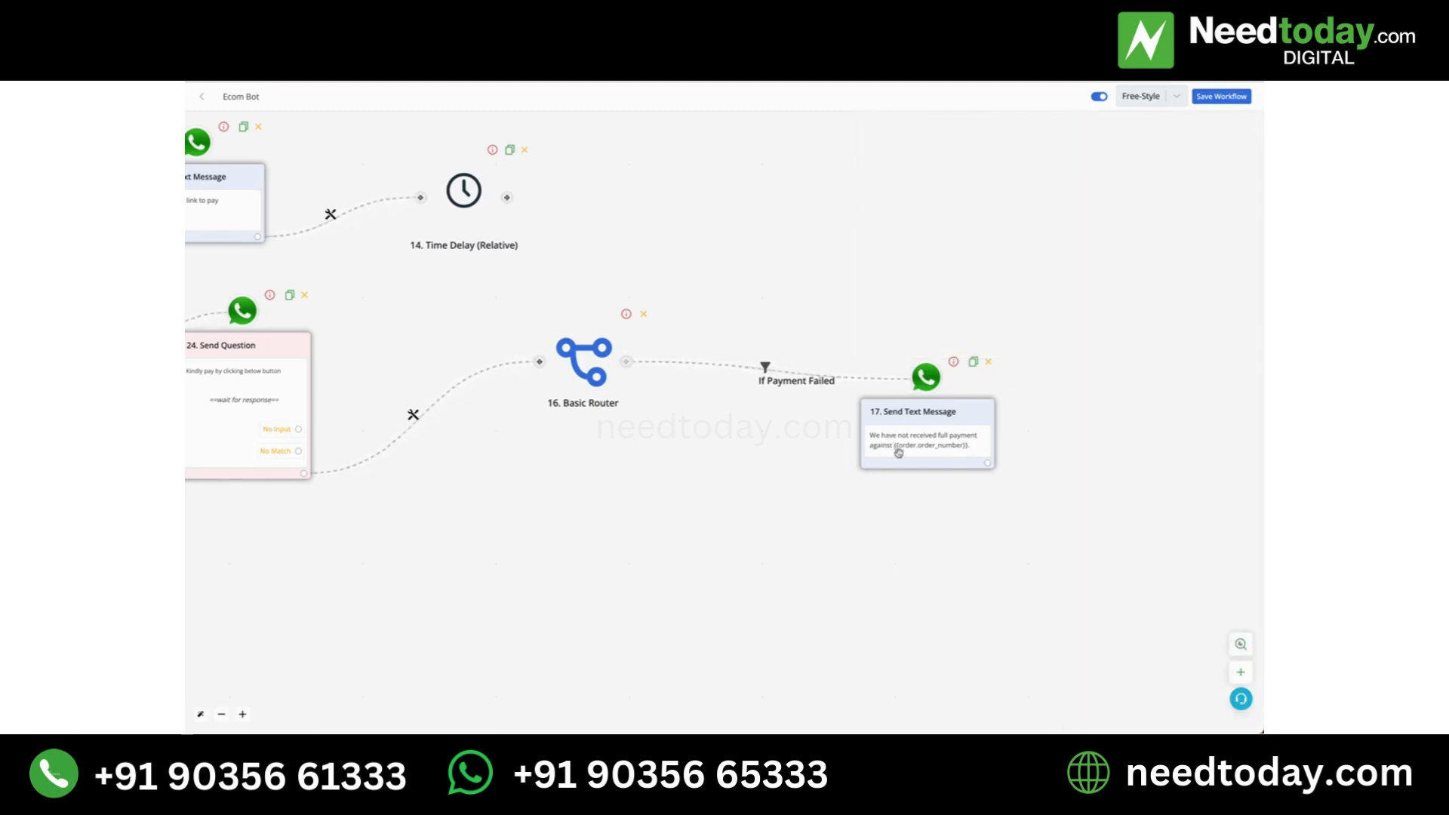
# Add an interactive question after the failed-payment message with the body "would you like to retry payment ?"
pyautogui.moveTo(912, 500); pyautogui.dragTo(796, 502)
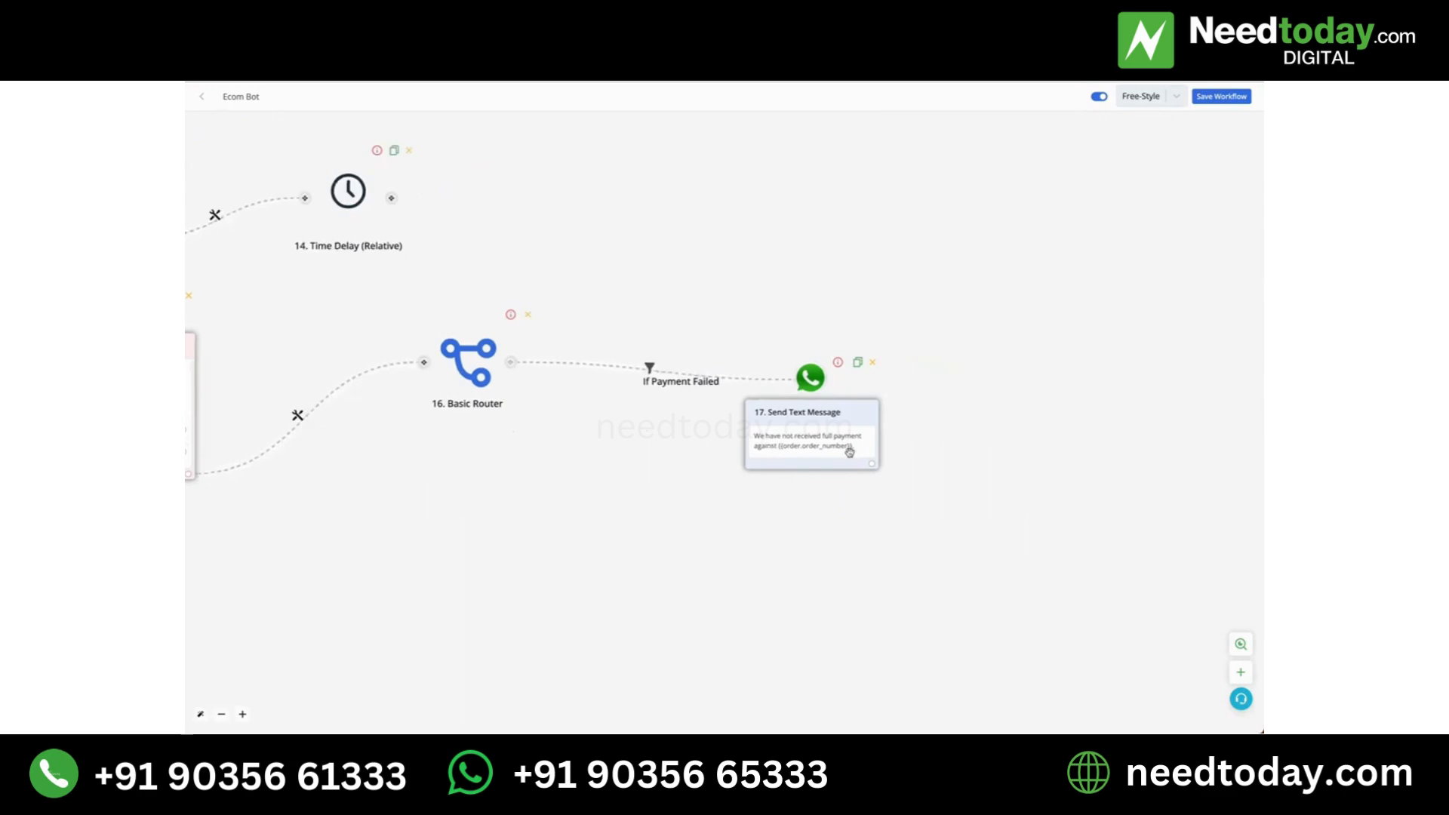
pyautogui.moveTo(873, 465); pyautogui.dragTo(997, 415)
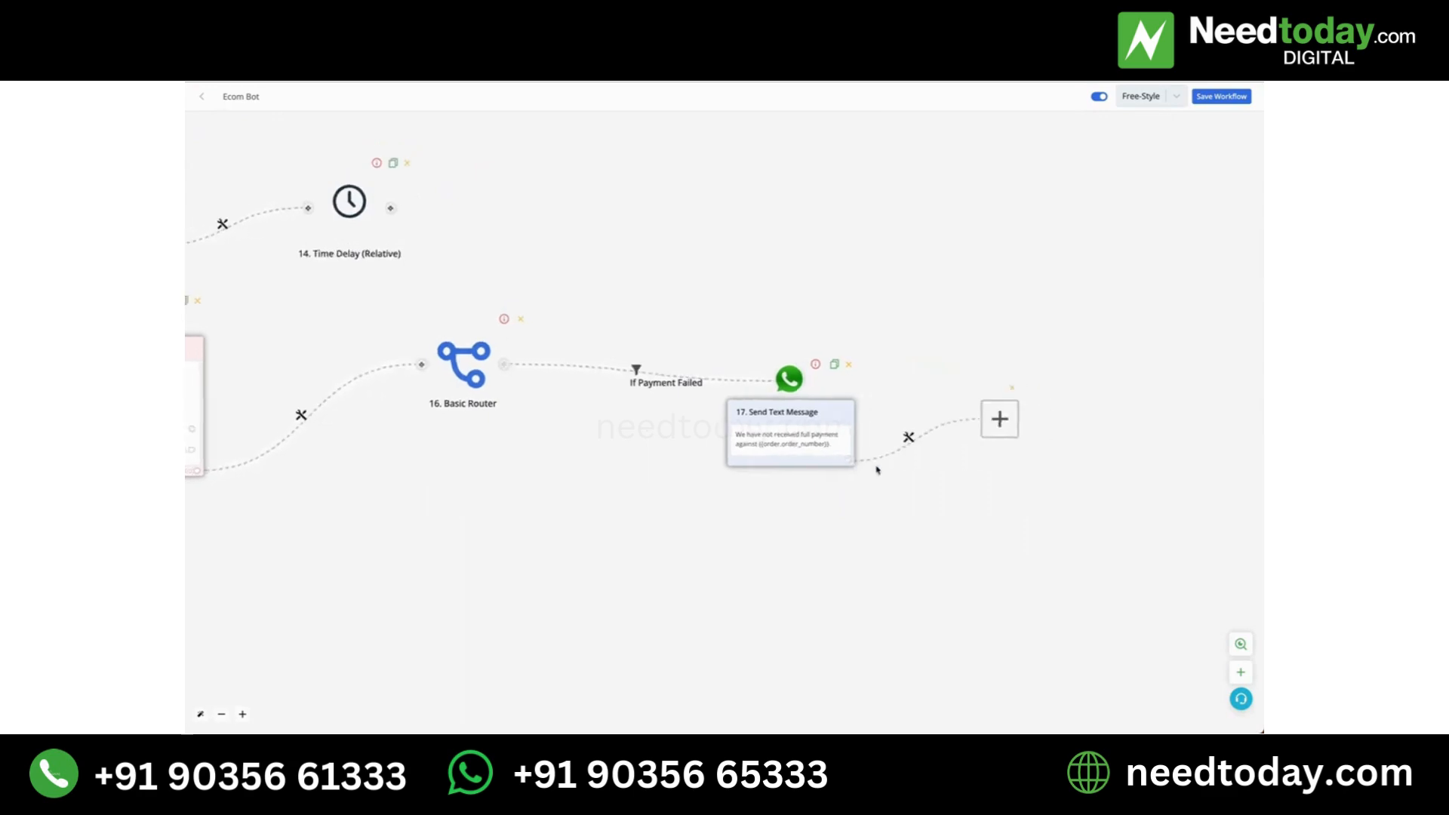
pyautogui.click(699, 412)
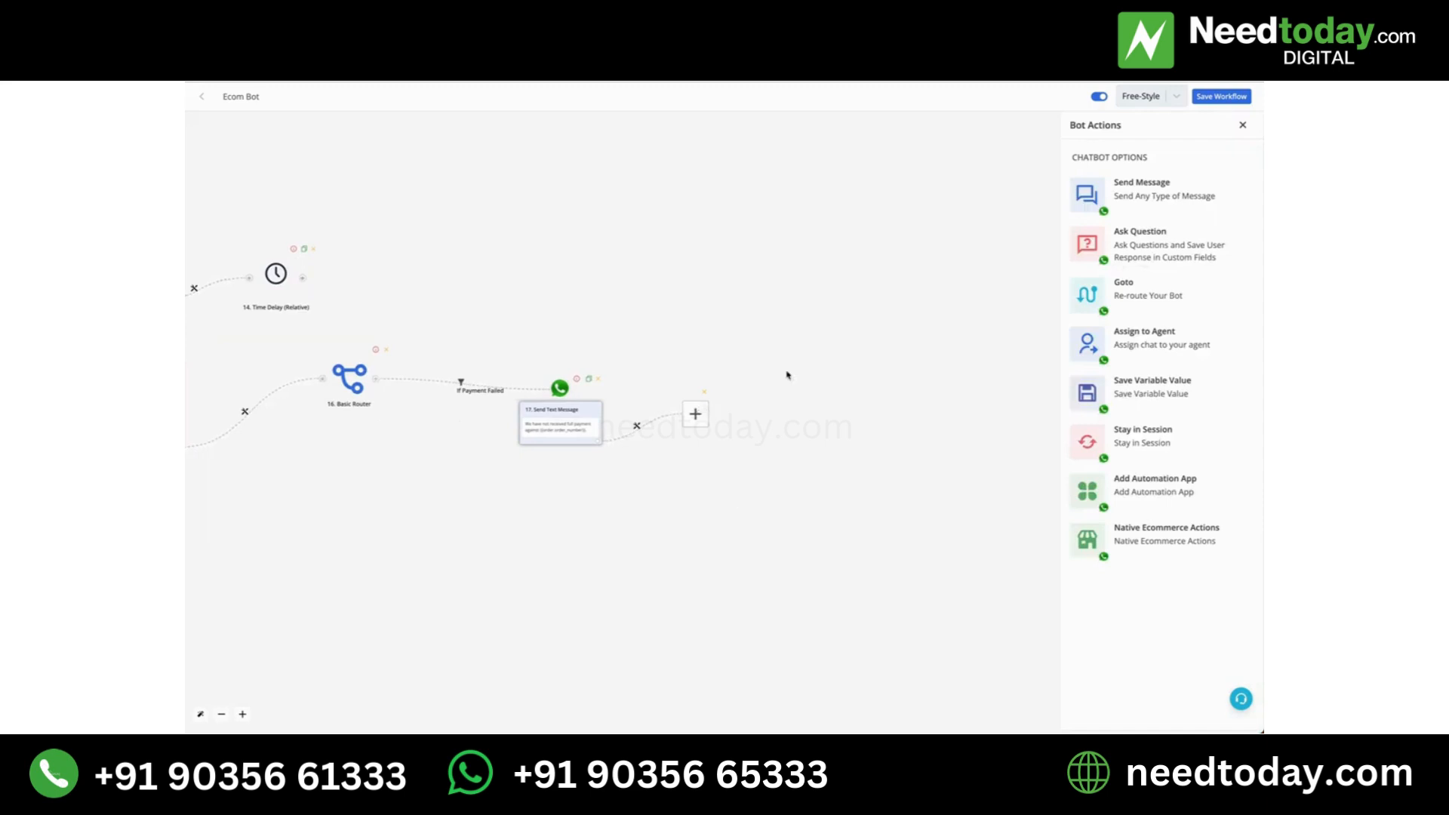
pyautogui.click(1155, 244)
pyautogui.scroll(-2, 1200, 649)
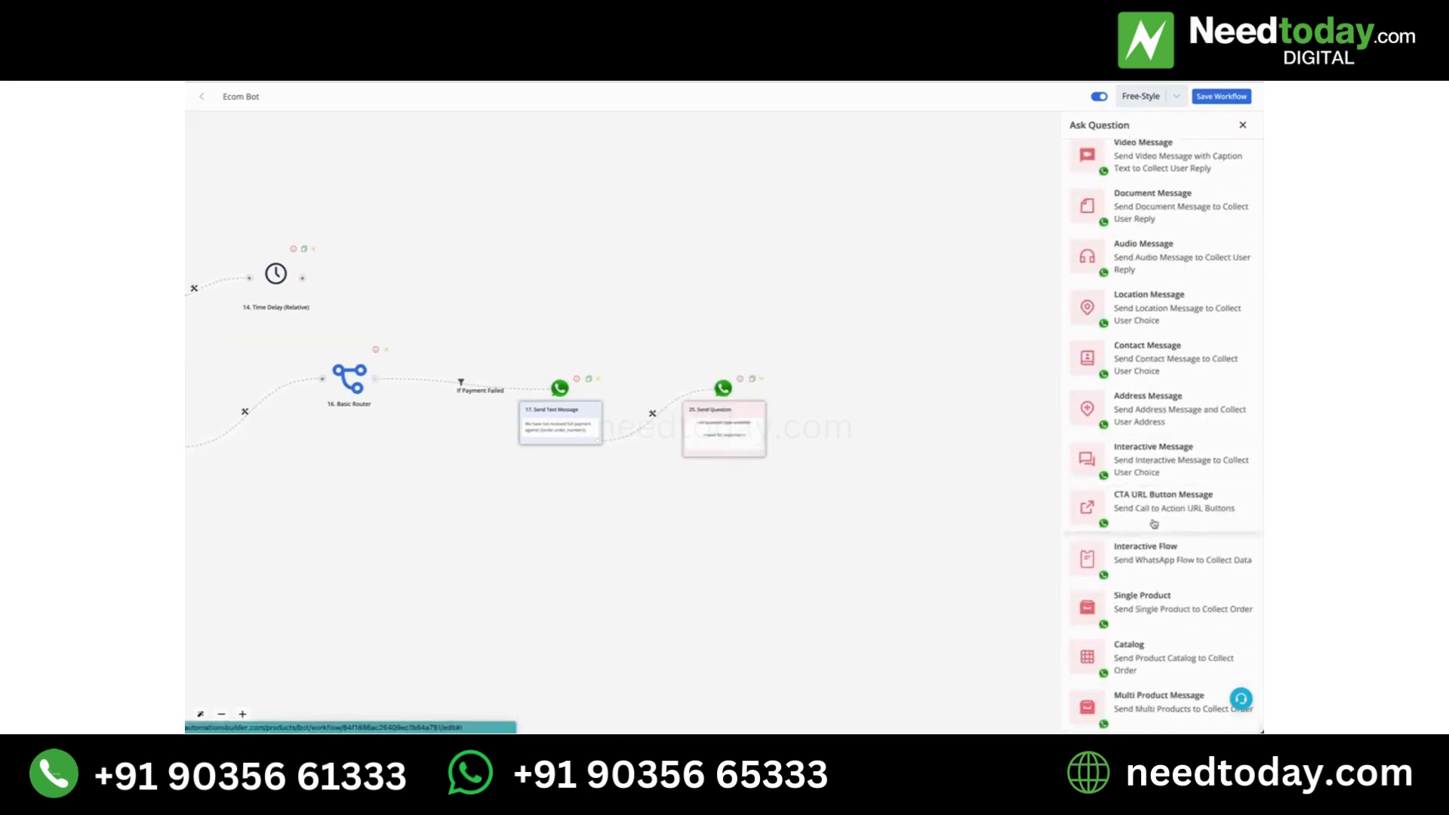
pyautogui.click(1155, 459)
pyautogui.click(1121, 266)
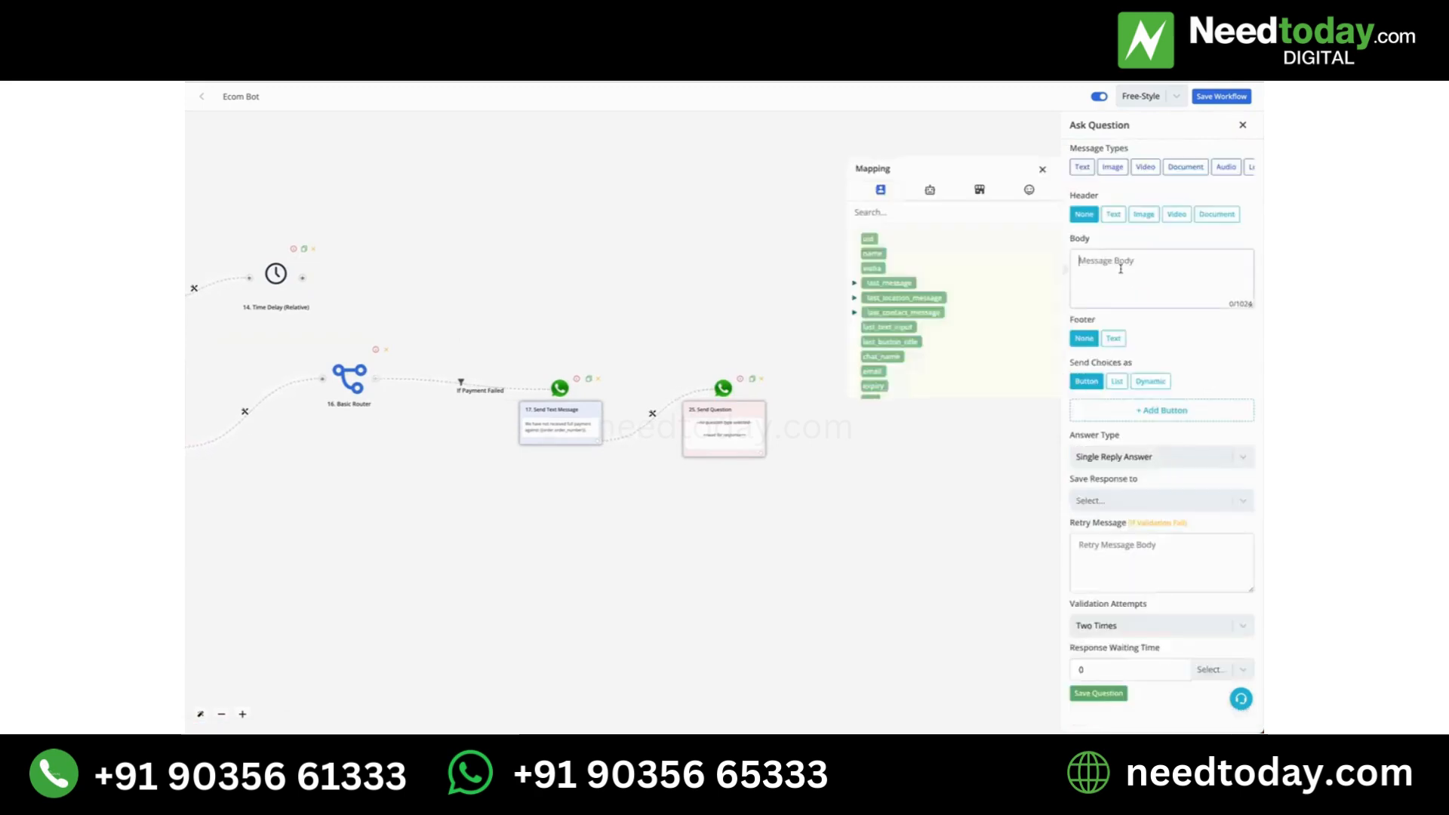
pyautogui.write('would you like to retry payment ?')
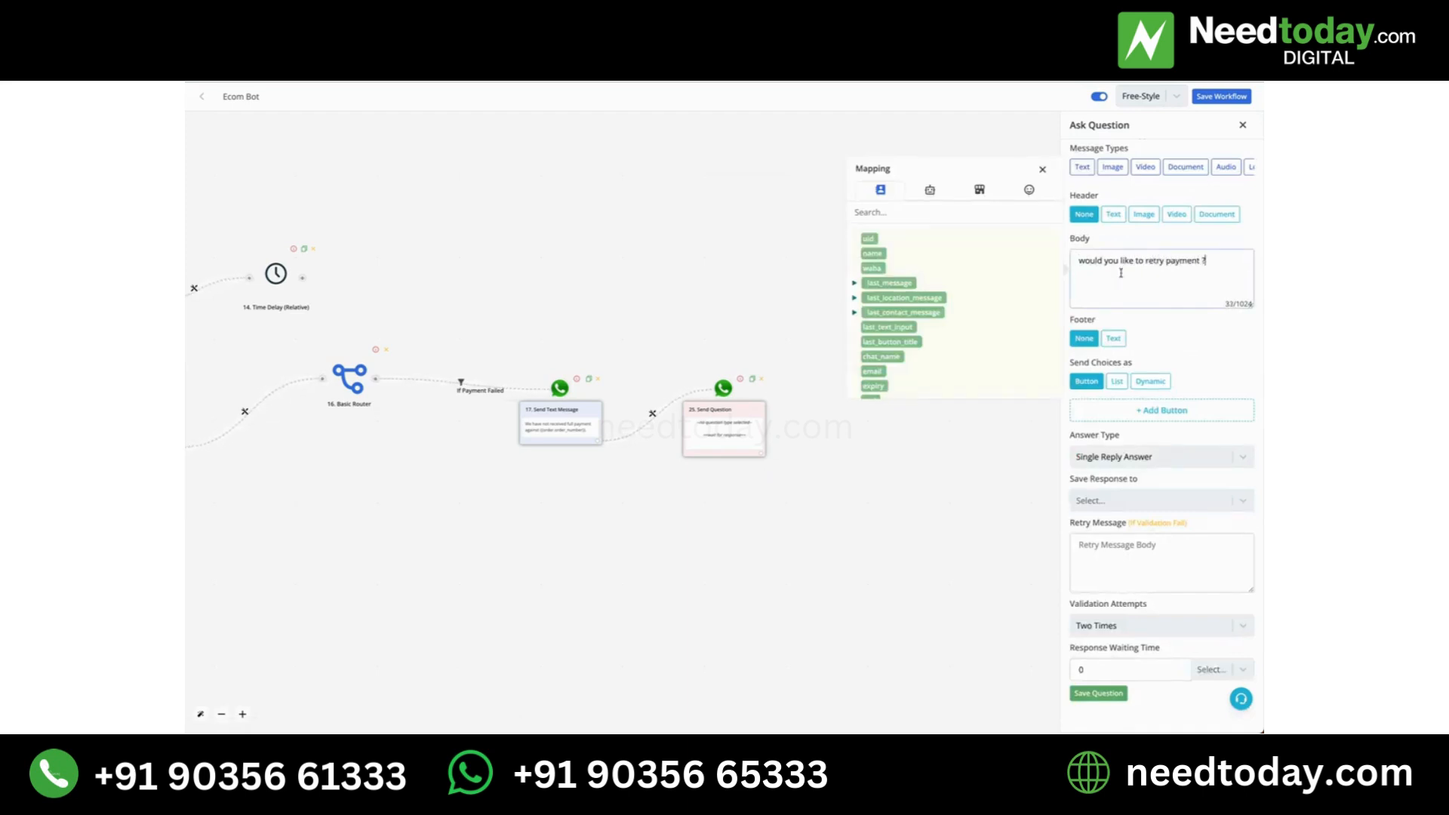
# Give the retry question two answer buttons labelled Yes and No, and save the question
pyautogui.click(1129, 412)
pyautogui.click(1130, 436)
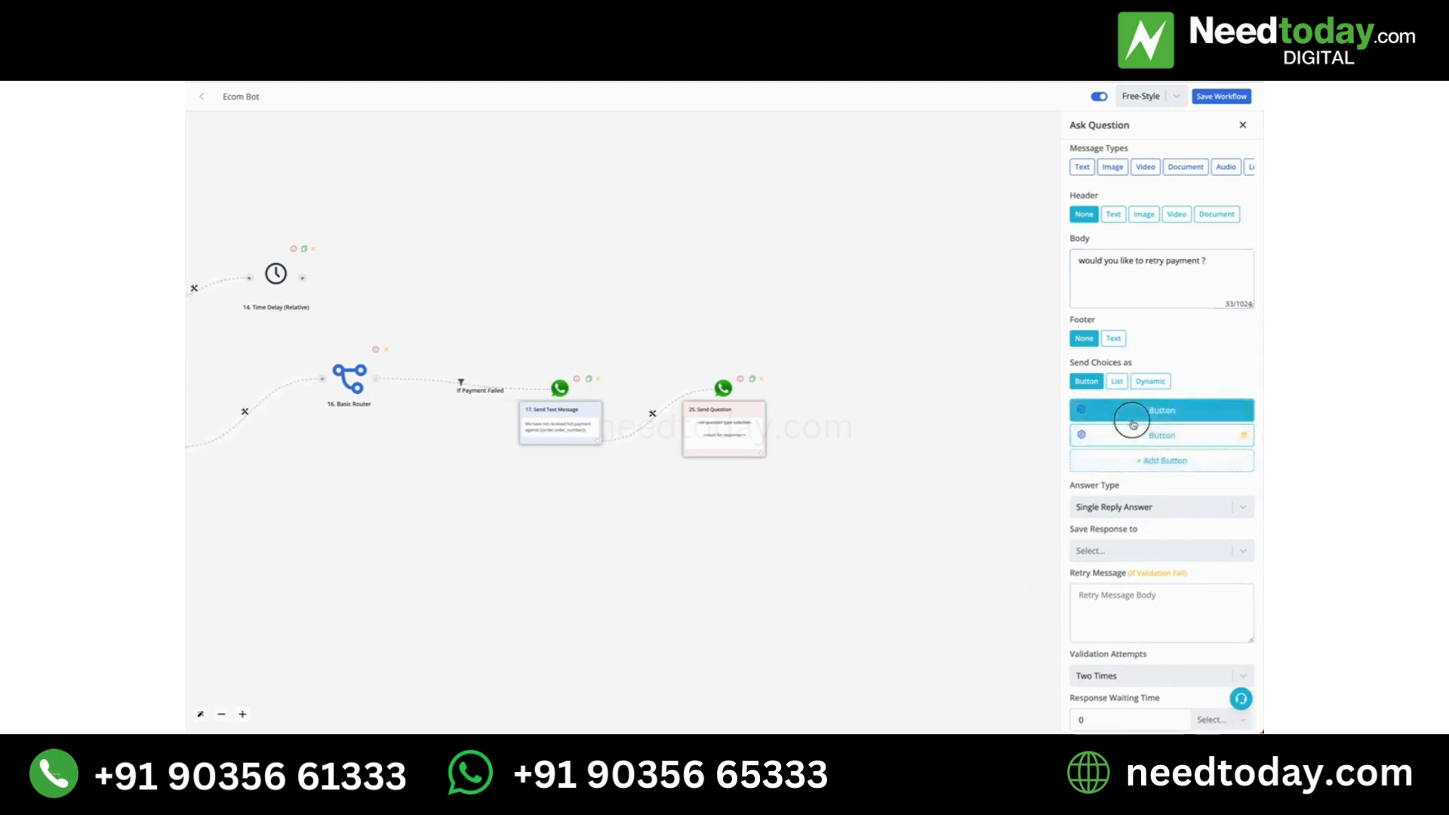
pyautogui.click(1133, 412)
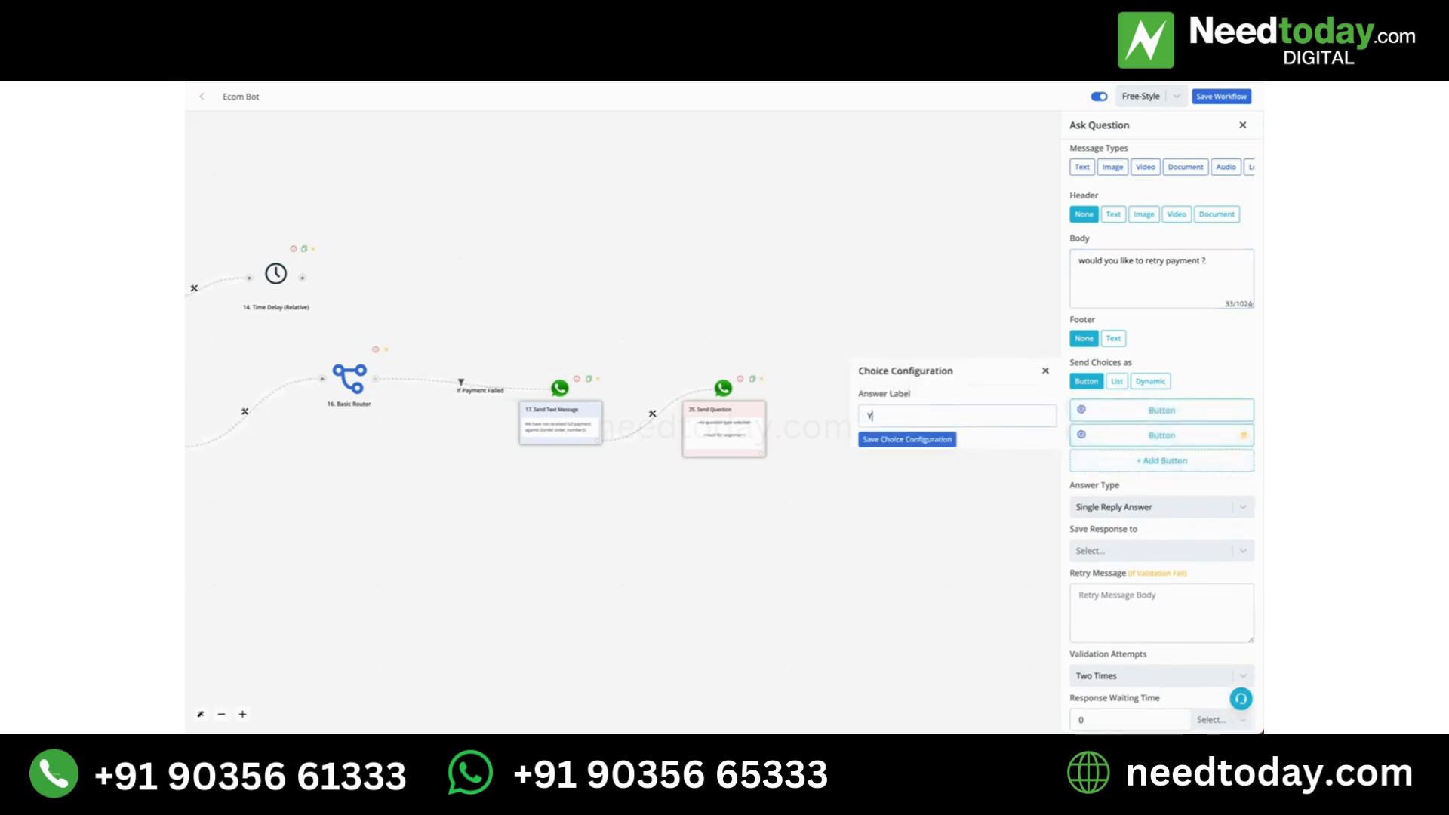
pyautogui.click(947, 441)
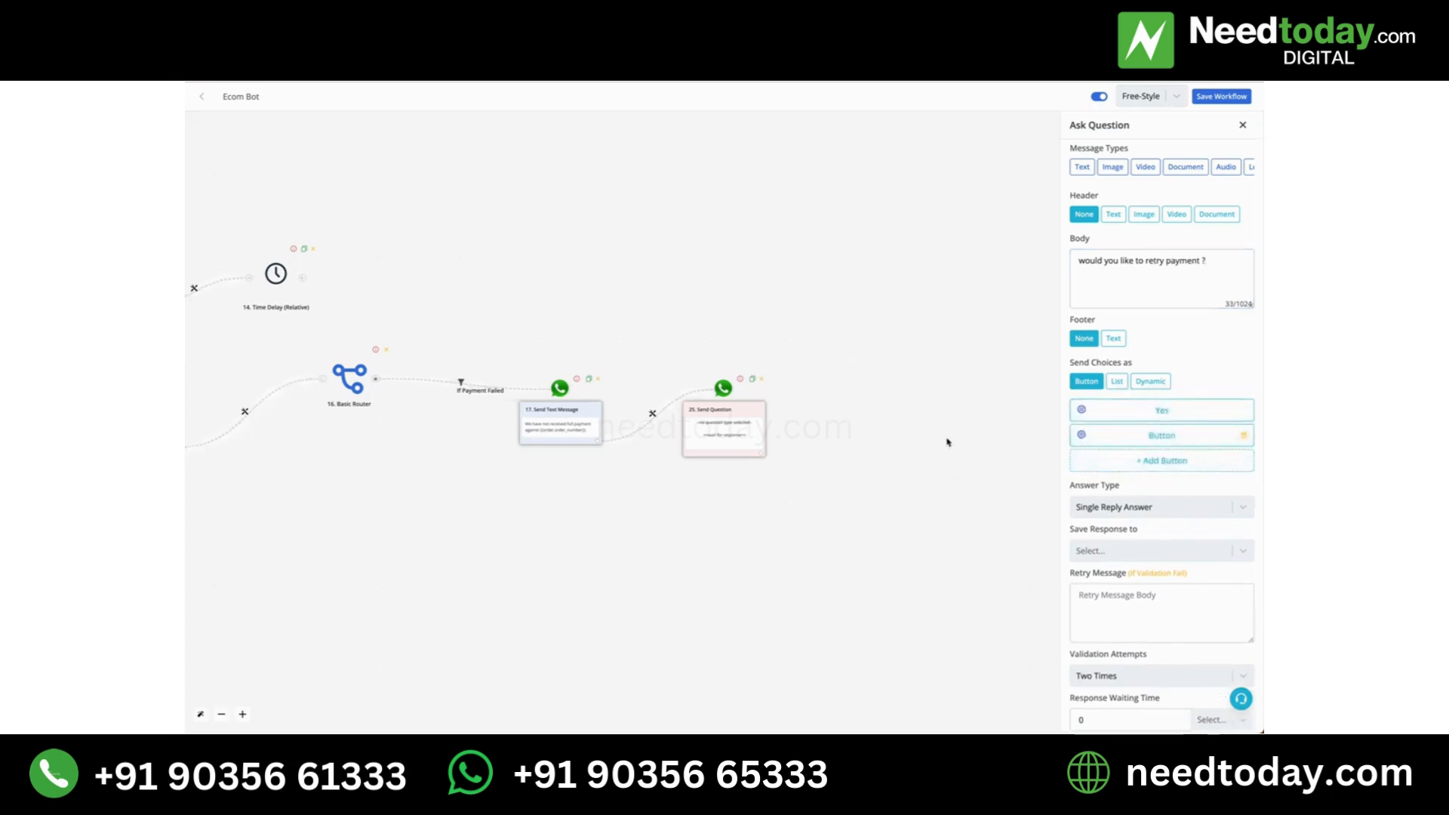
pyautogui.click(1091, 444)
pyautogui.write('No')
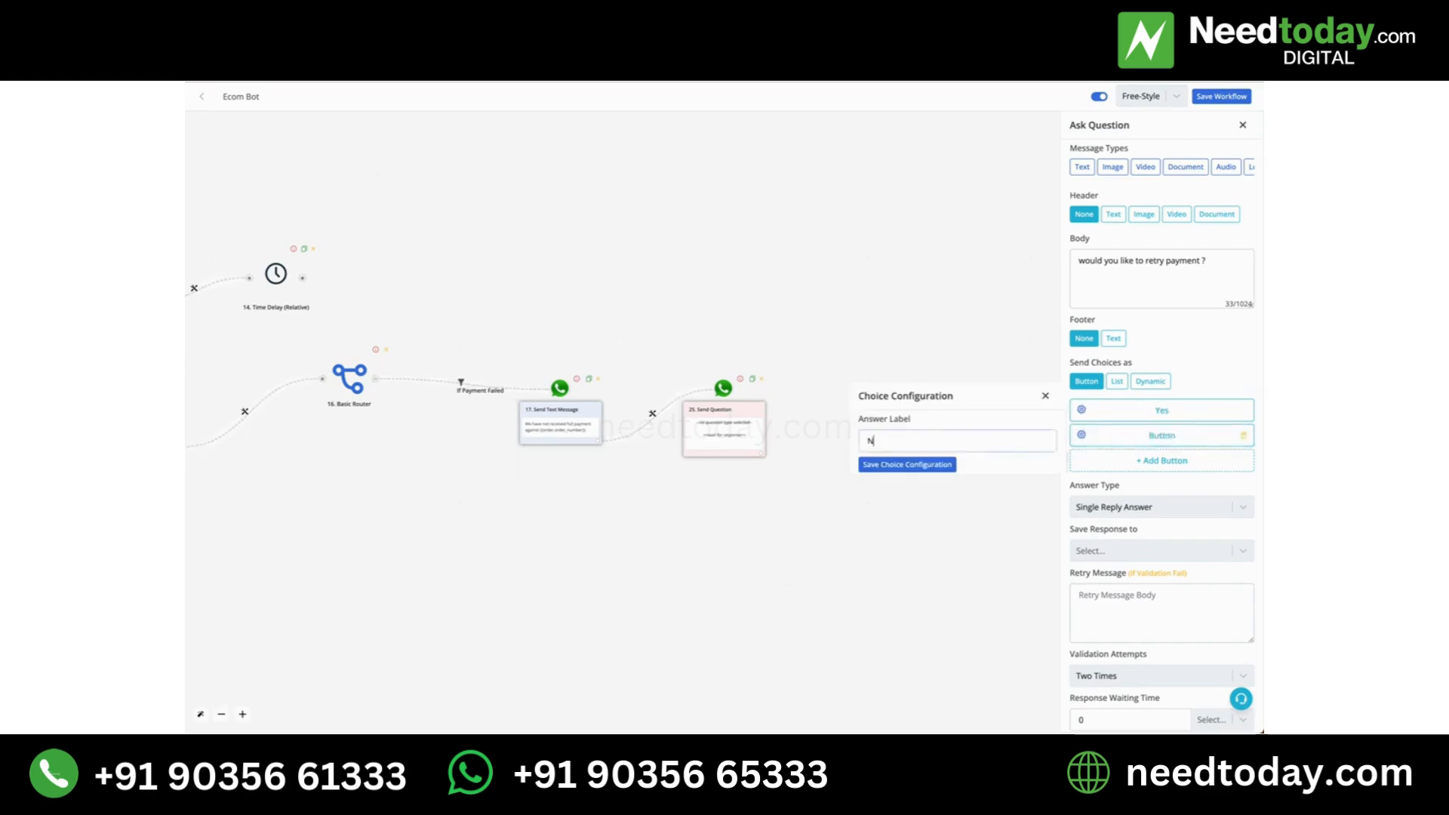
pyautogui.click(902, 464)
pyautogui.scroll(-1, 1151, 596)
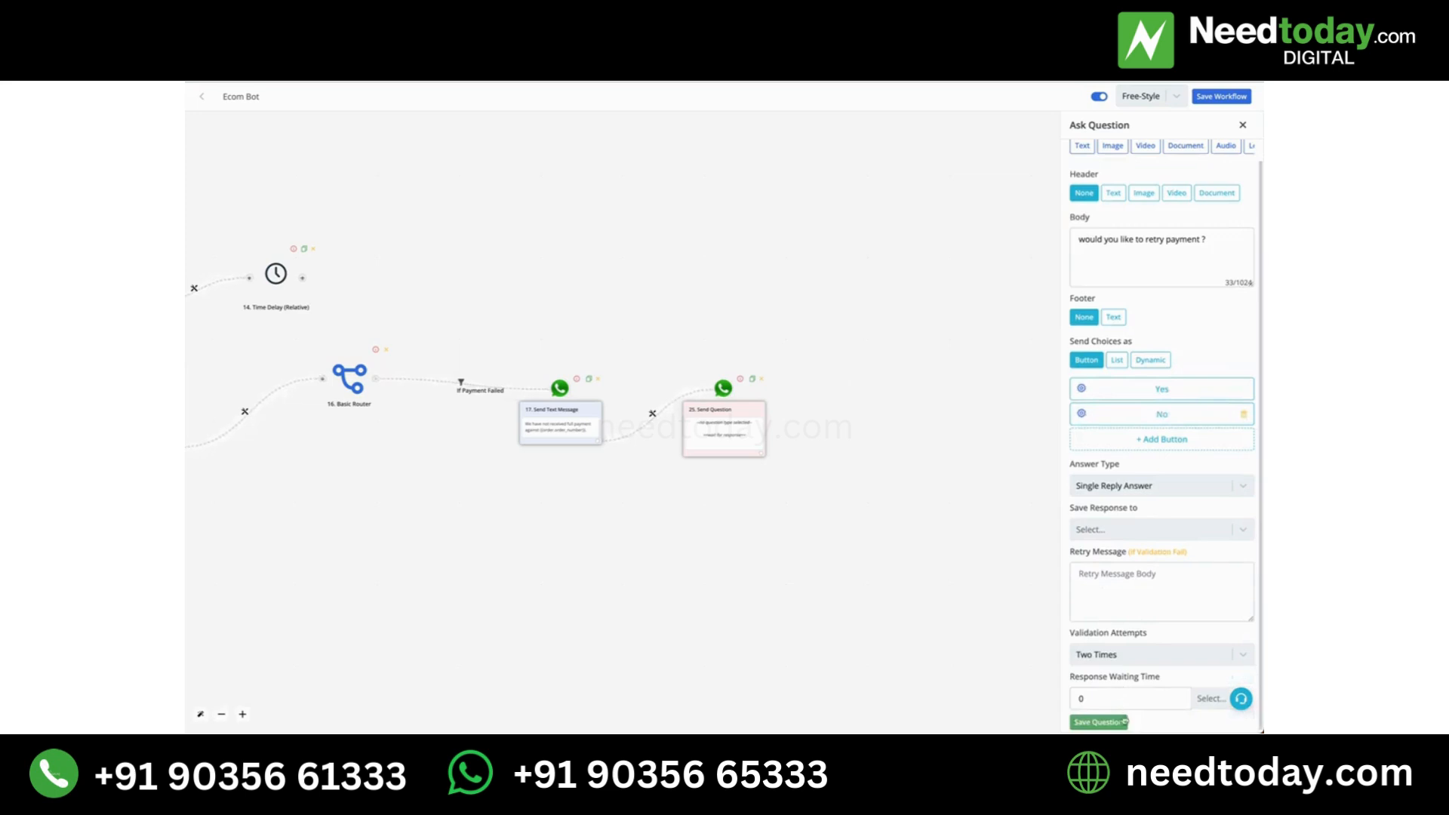
pyautogui.click(1100, 722)
# Look through the Ecom Bot workflow for the payment link generation step that a payment retry should return to
pyautogui.scroll(2, 756, 474)
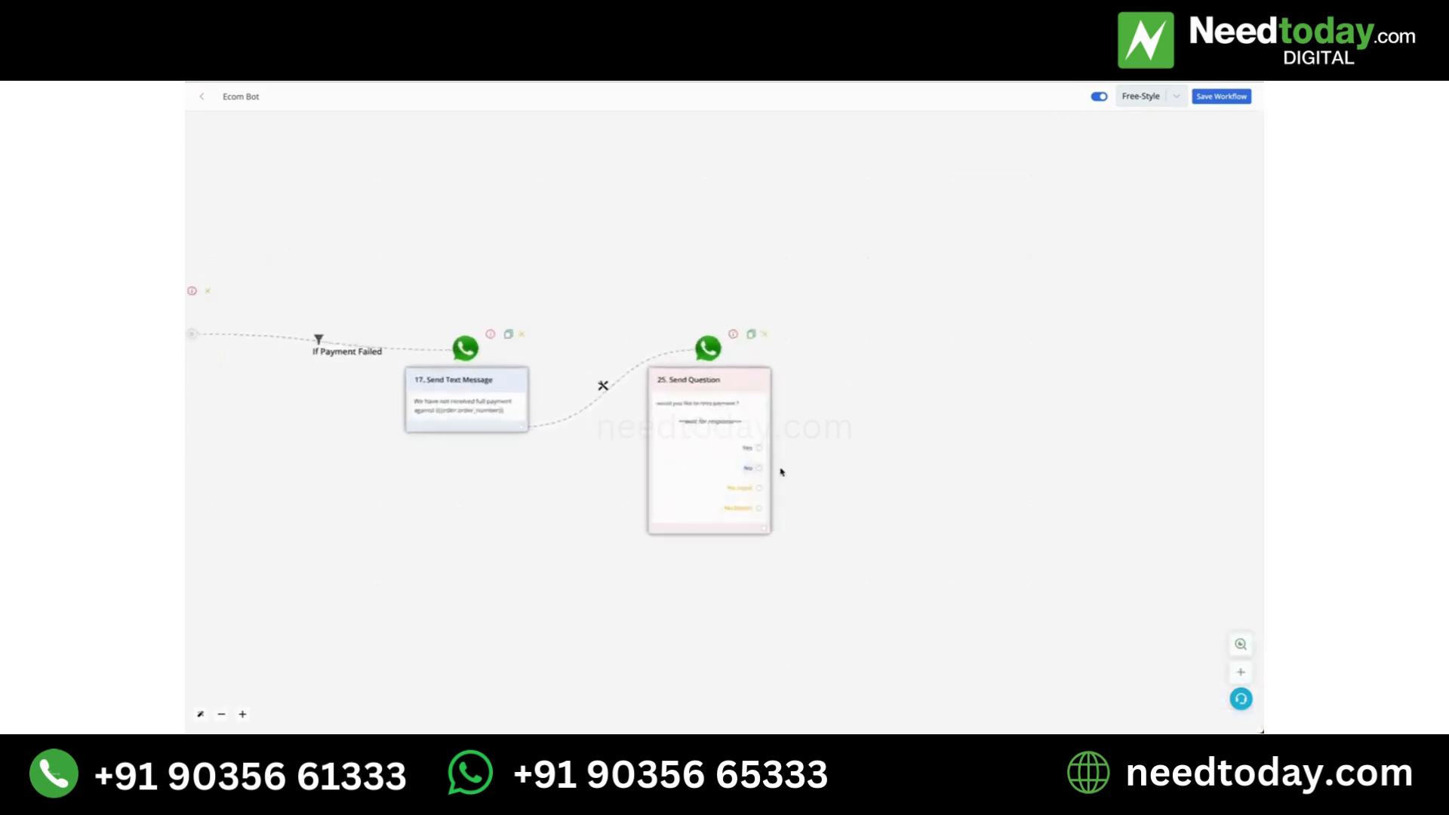
pyautogui.scroll(-4, 781, 471)
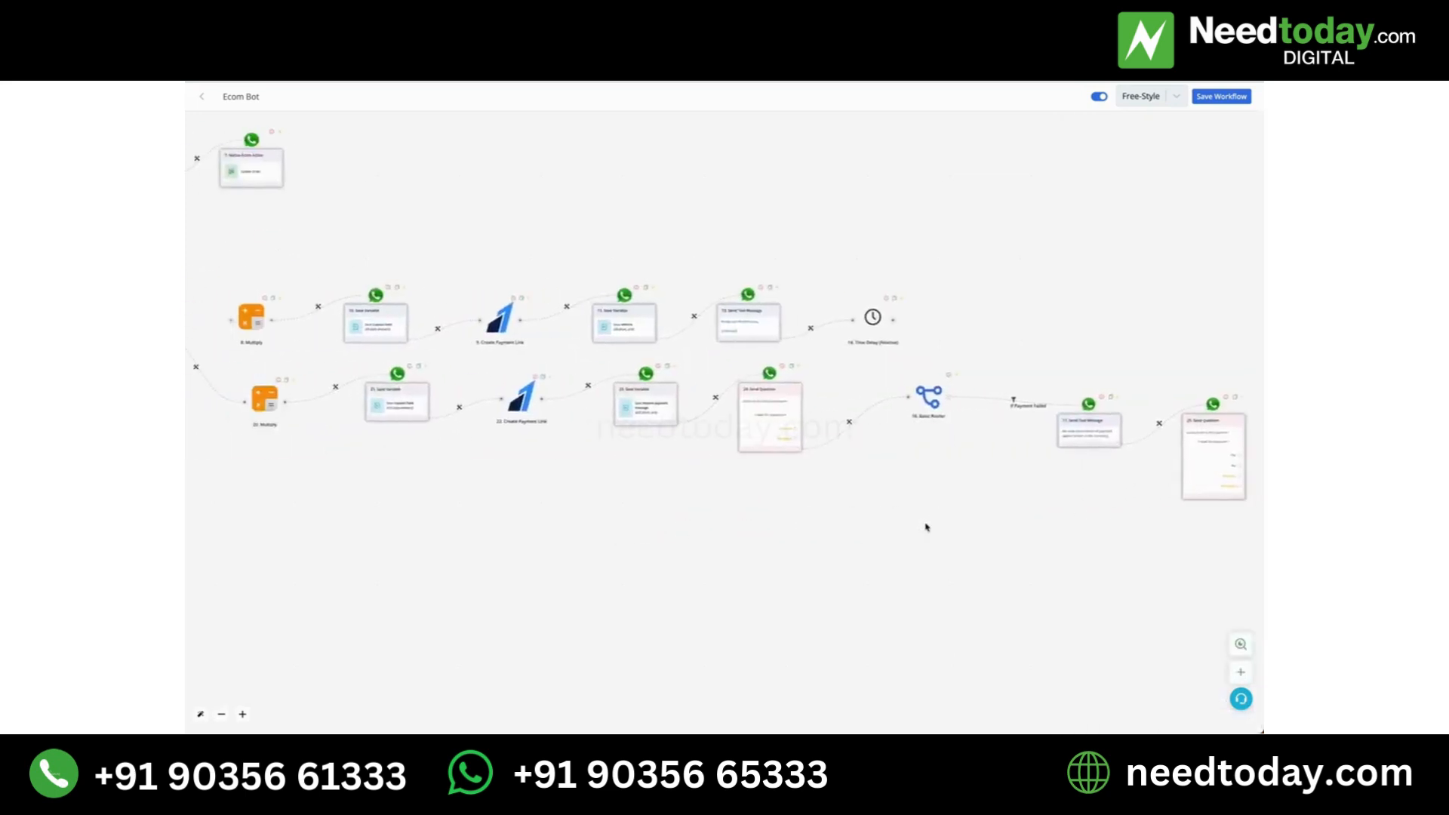
pyautogui.hscroll(5, 927, 526)
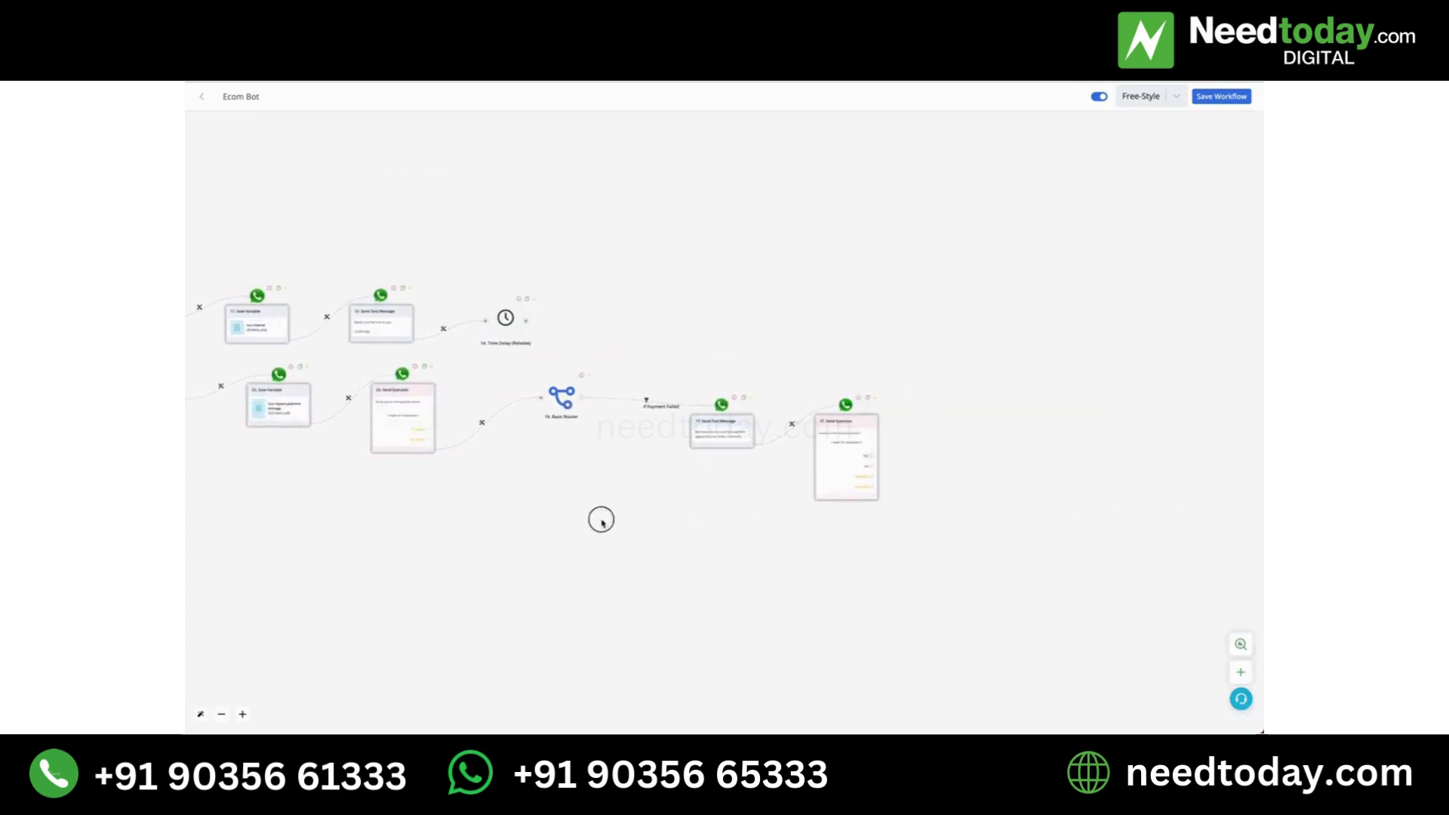
pyautogui.moveTo(601, 521); pyautogui.dragTo(1195, 521)
pyautogui.moveTo(818, 573); pyautogui.dragTo(1138, 570)
pyautogui.scroll(5, 852, 408)
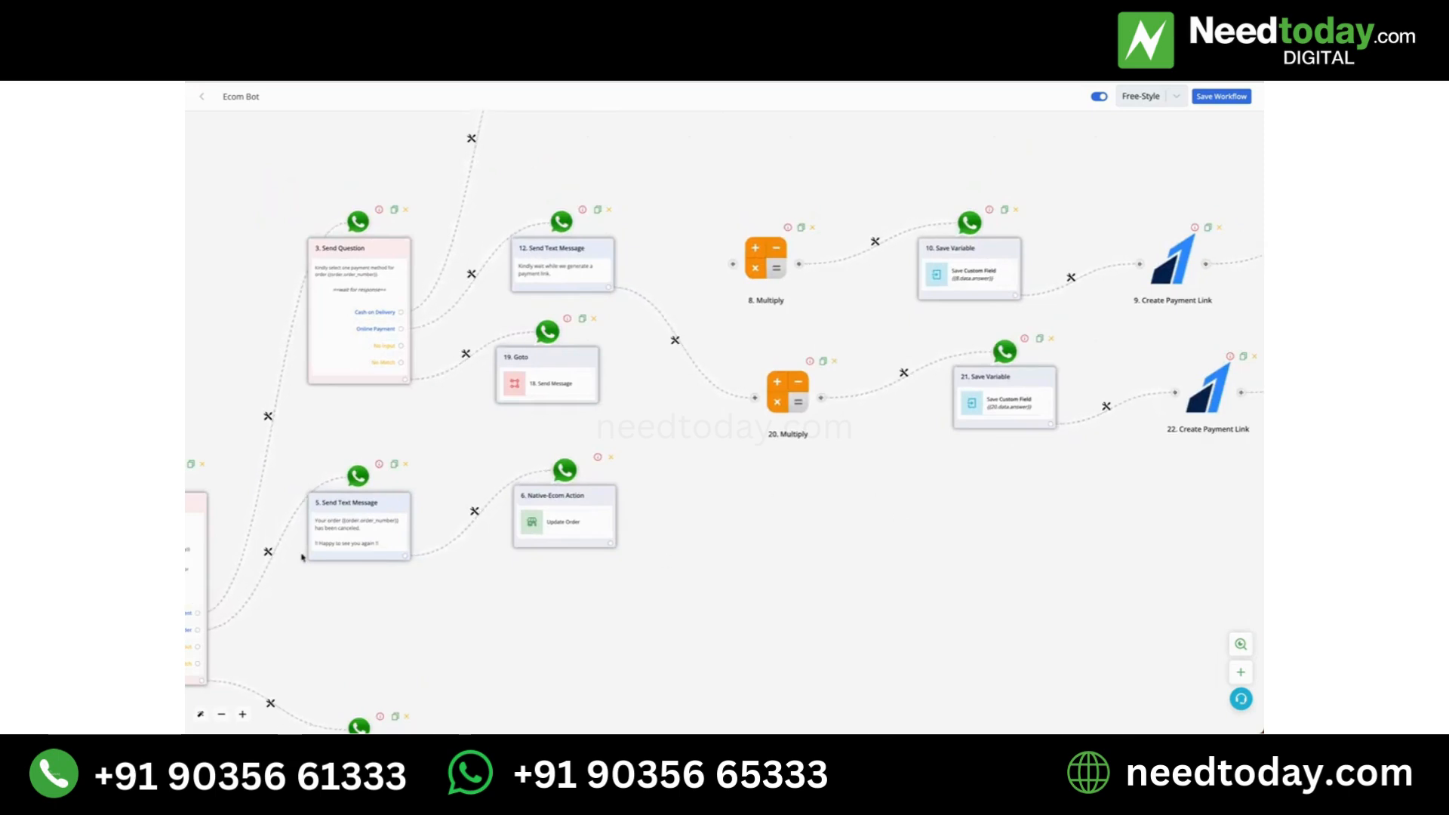
pyautogui.moveTo(1051, 376); pyautogui.dragTo(507, 376)
pyautogui.moveTo(1036, 472); pyautogui.dragTo(647, 471)
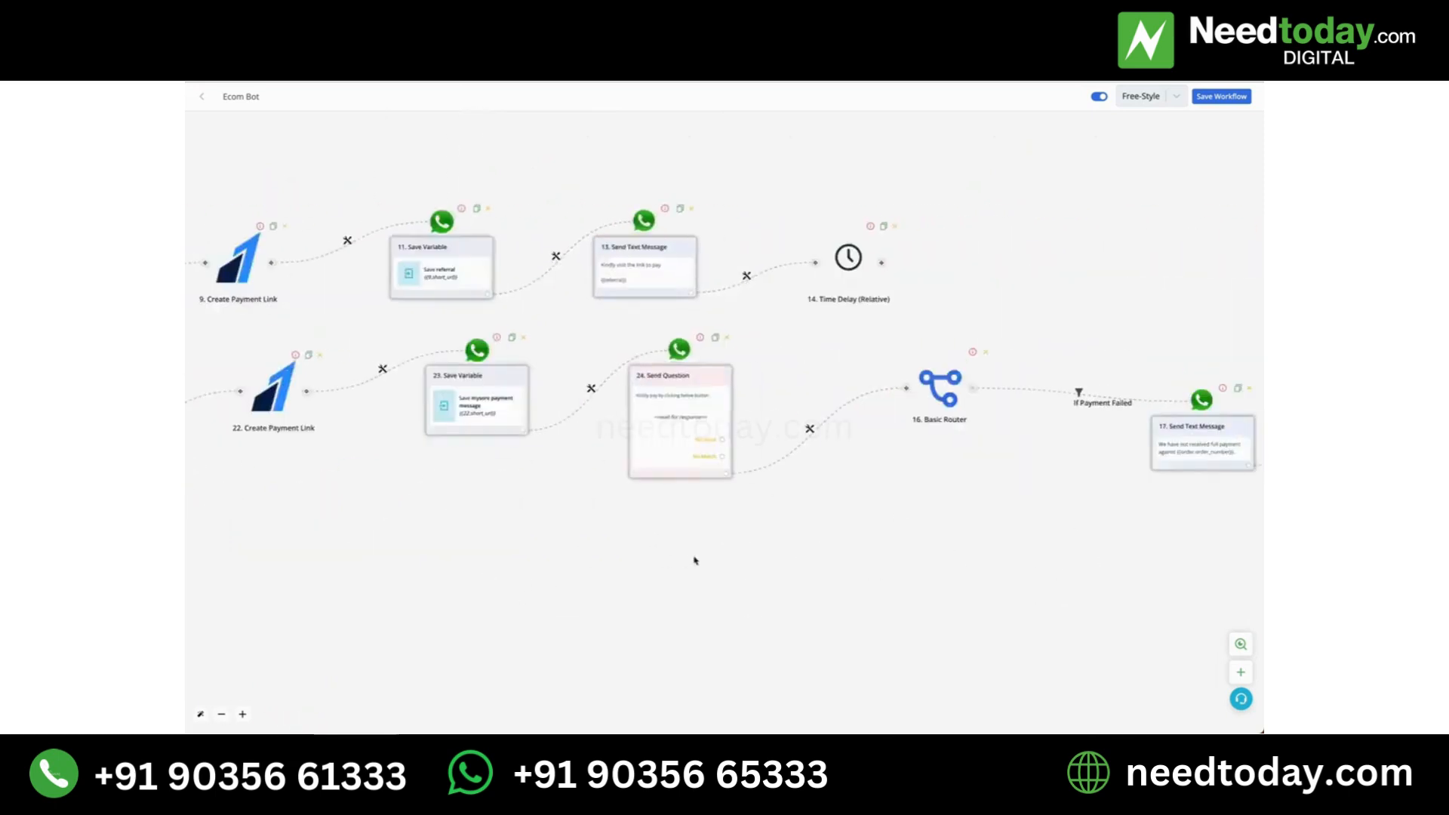
# Add a Goto action to the retry question's Yes answer that routes to step "12. Send Message"
pyautogui.moveTo(1072, 580); pyautogui.dragTo(677, 581)
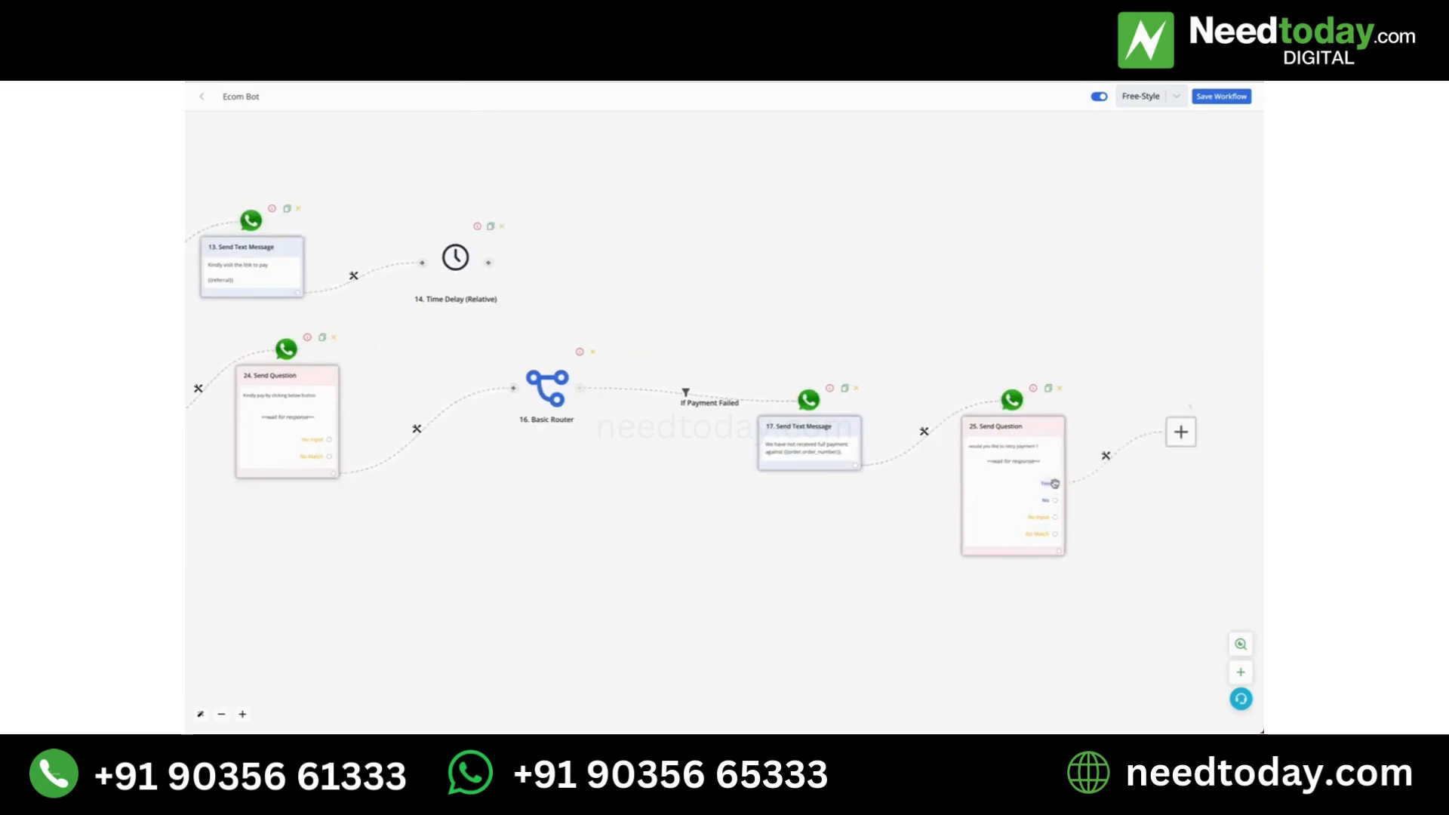
pyautogui.click(700, 412)
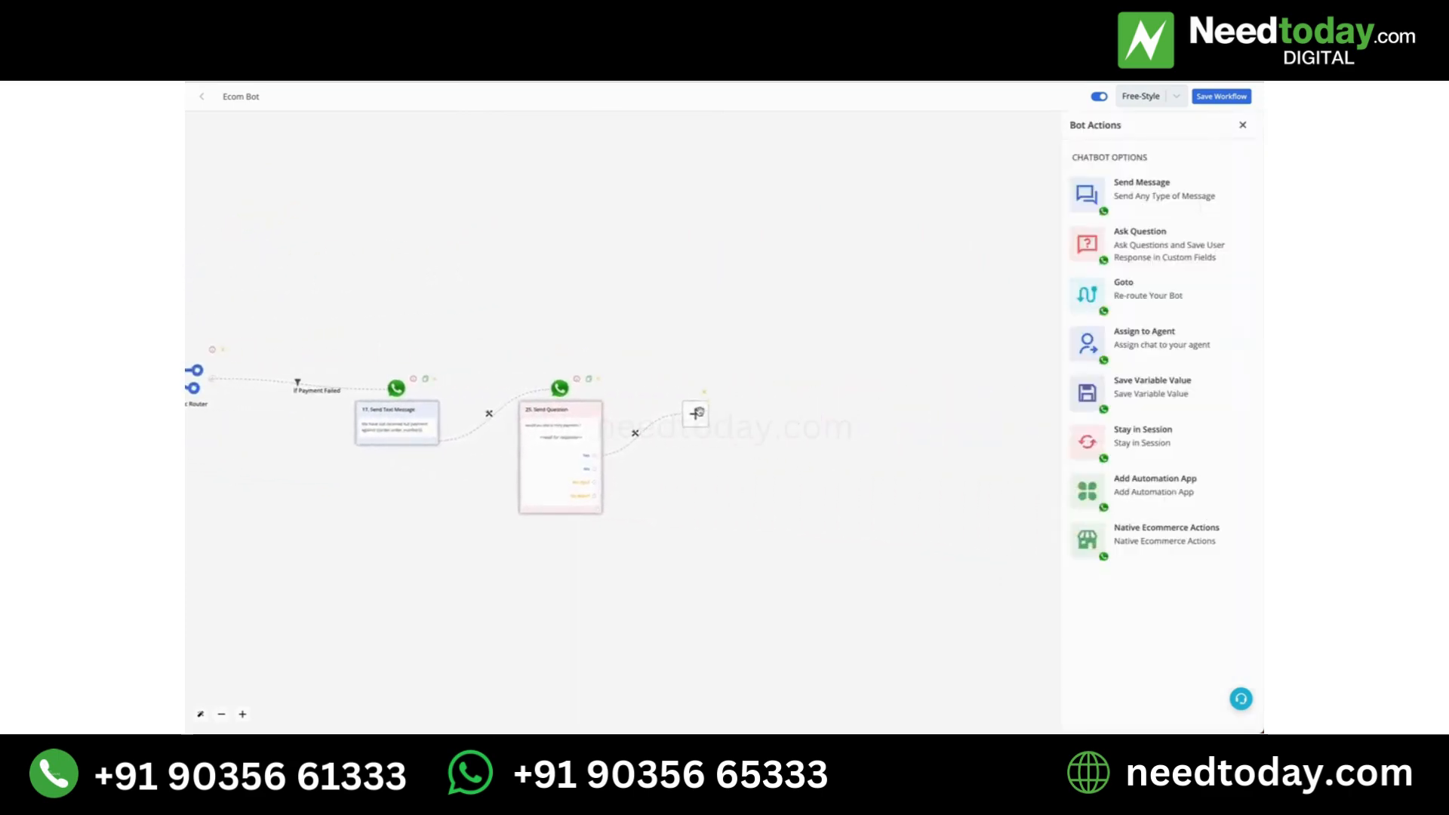
pyautogui.click(1124, 288)
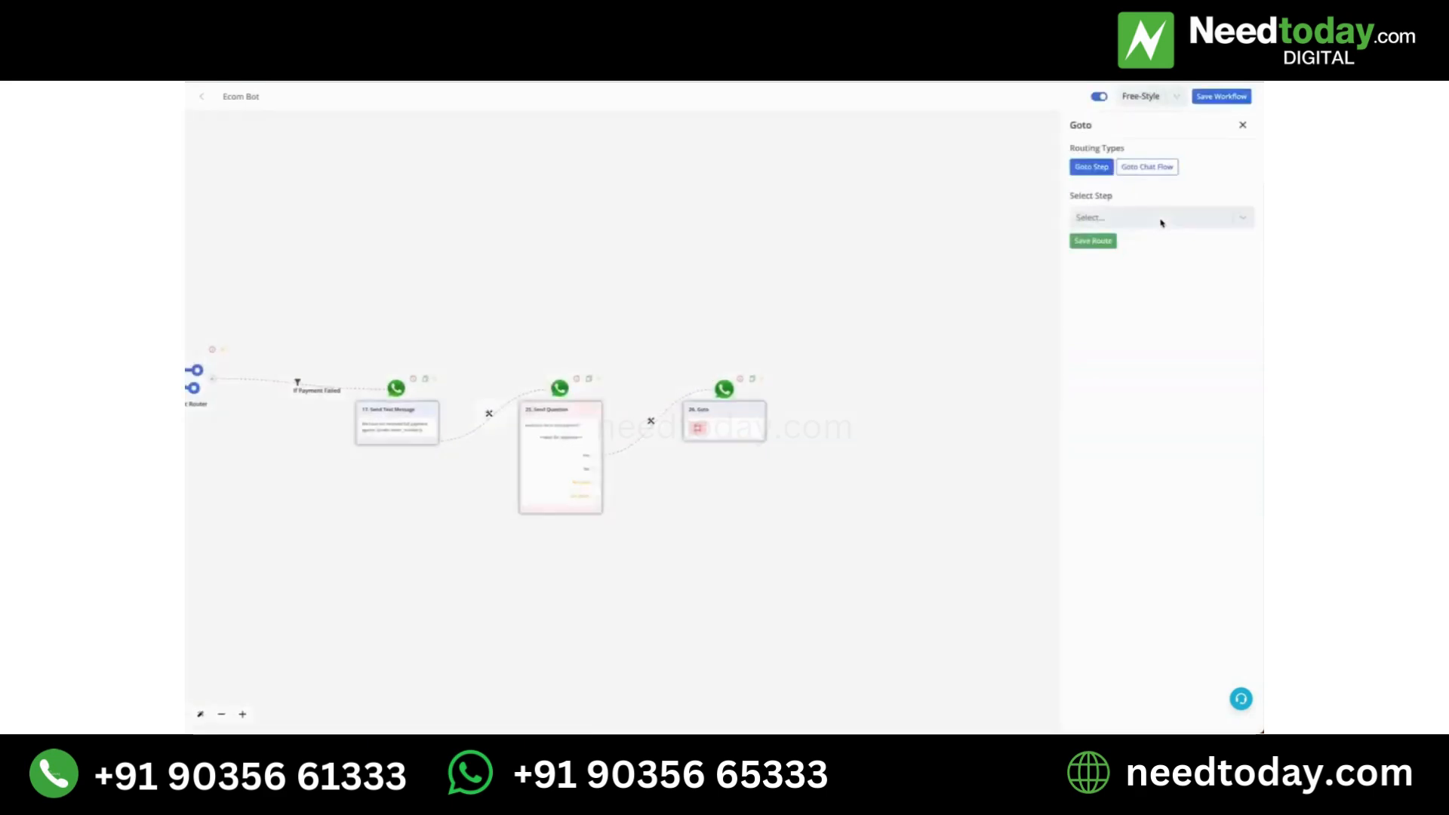
pyautogui.click(1161, 220)
pyautogui.write('12')
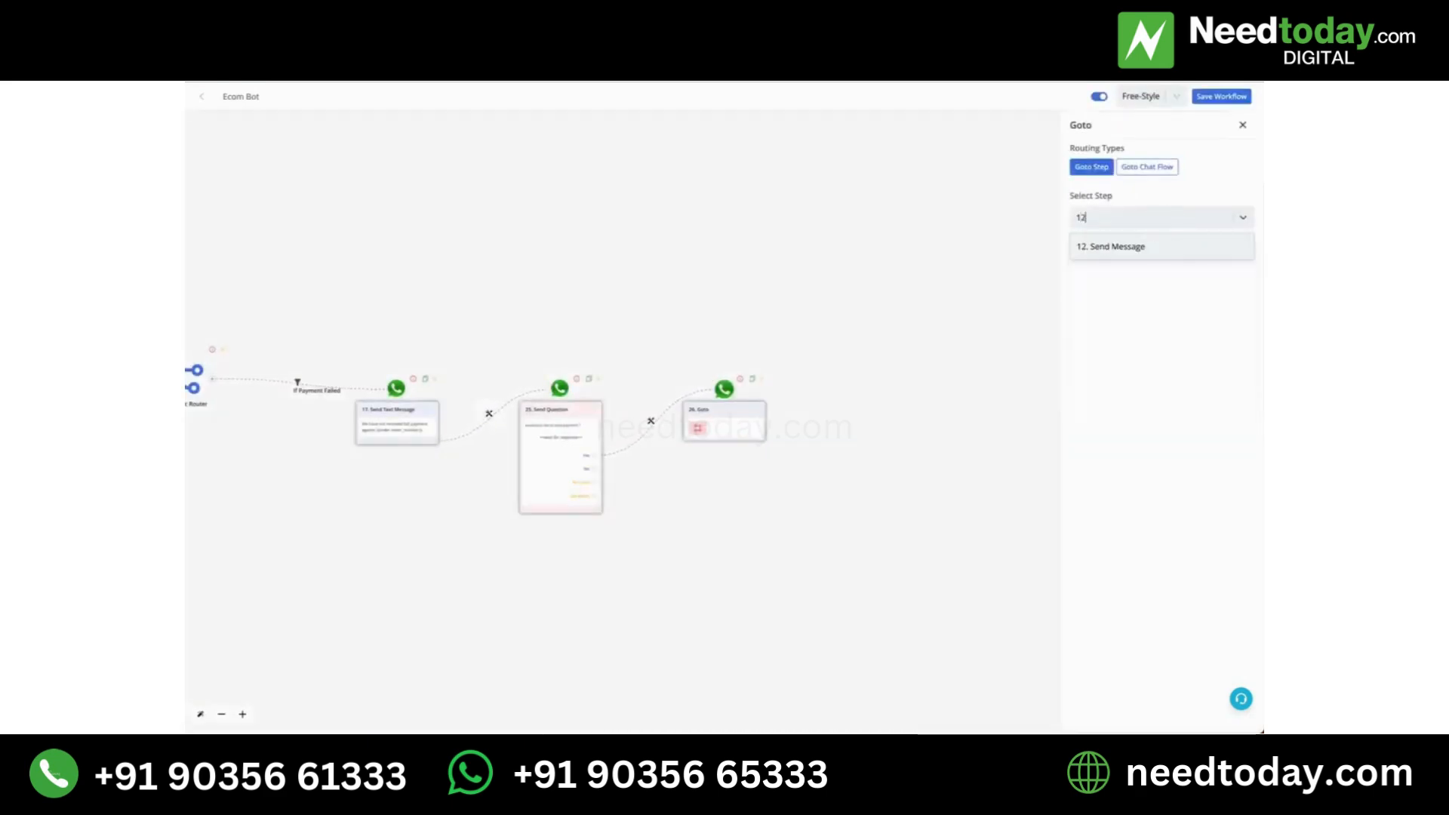
pyautogui.click(1145, 250)
pyautogui.click(1100, 245)
# Review the retry path from the "12. Send Text Message" step through the payment link steps to the Basic Router
pyautogui.moveTo(707, 513); pyautogui.dragTo(980, 511)
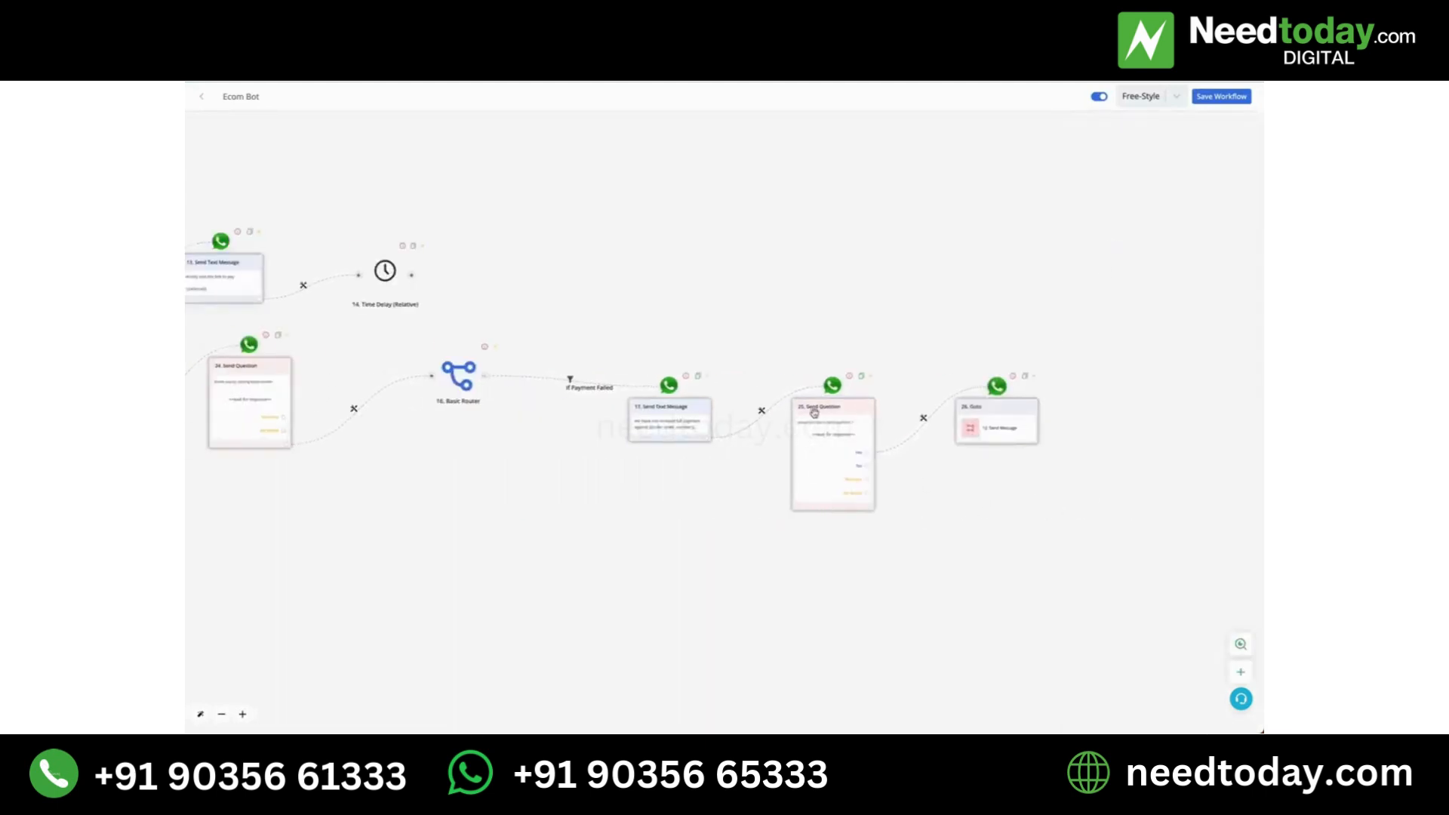
pyautogui.hscroll(-15, 758, 493)
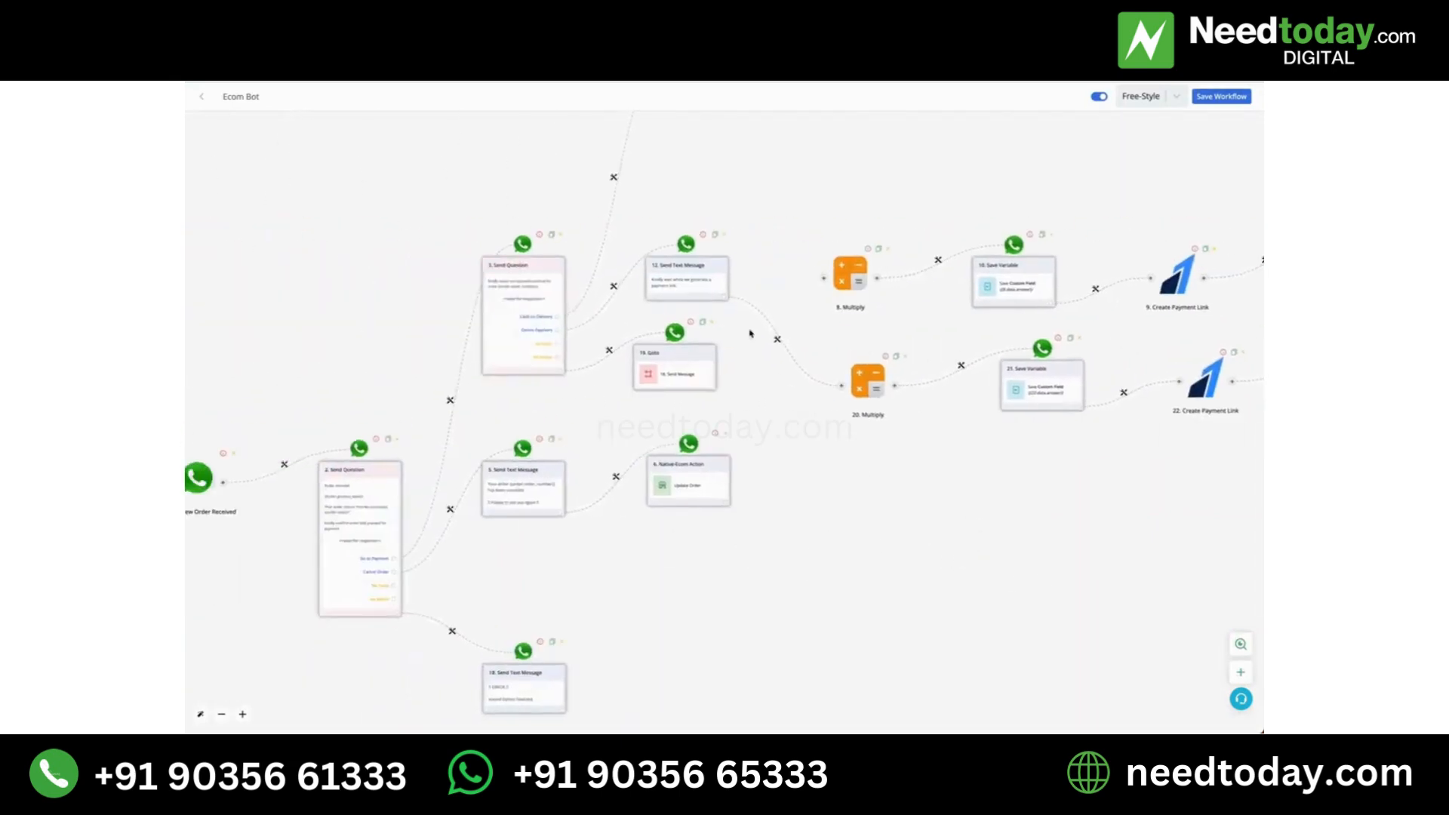
pyautogui.scroll(5, 668, 287)
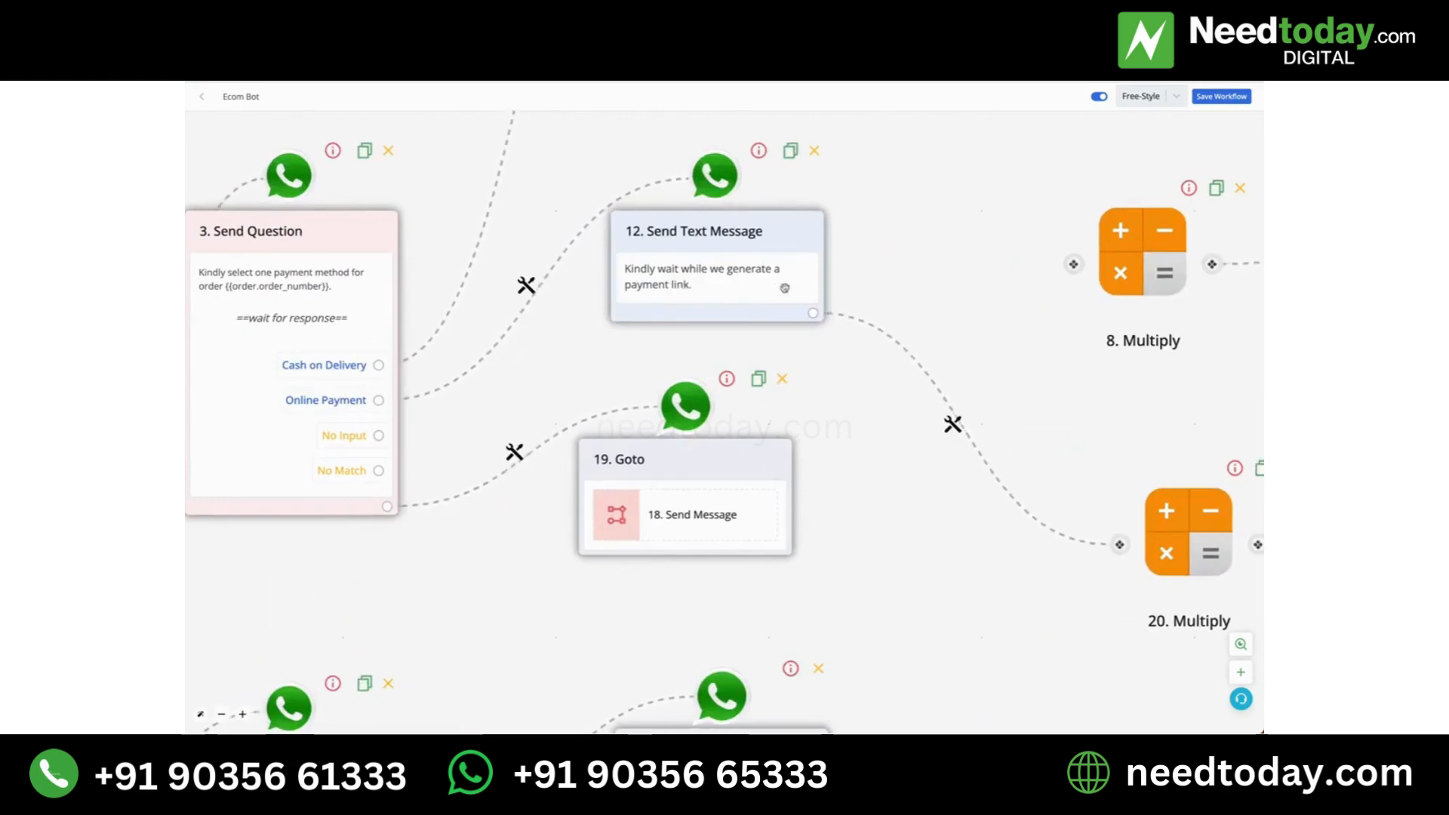
pyautogui.scroll(-4, 821, 366)
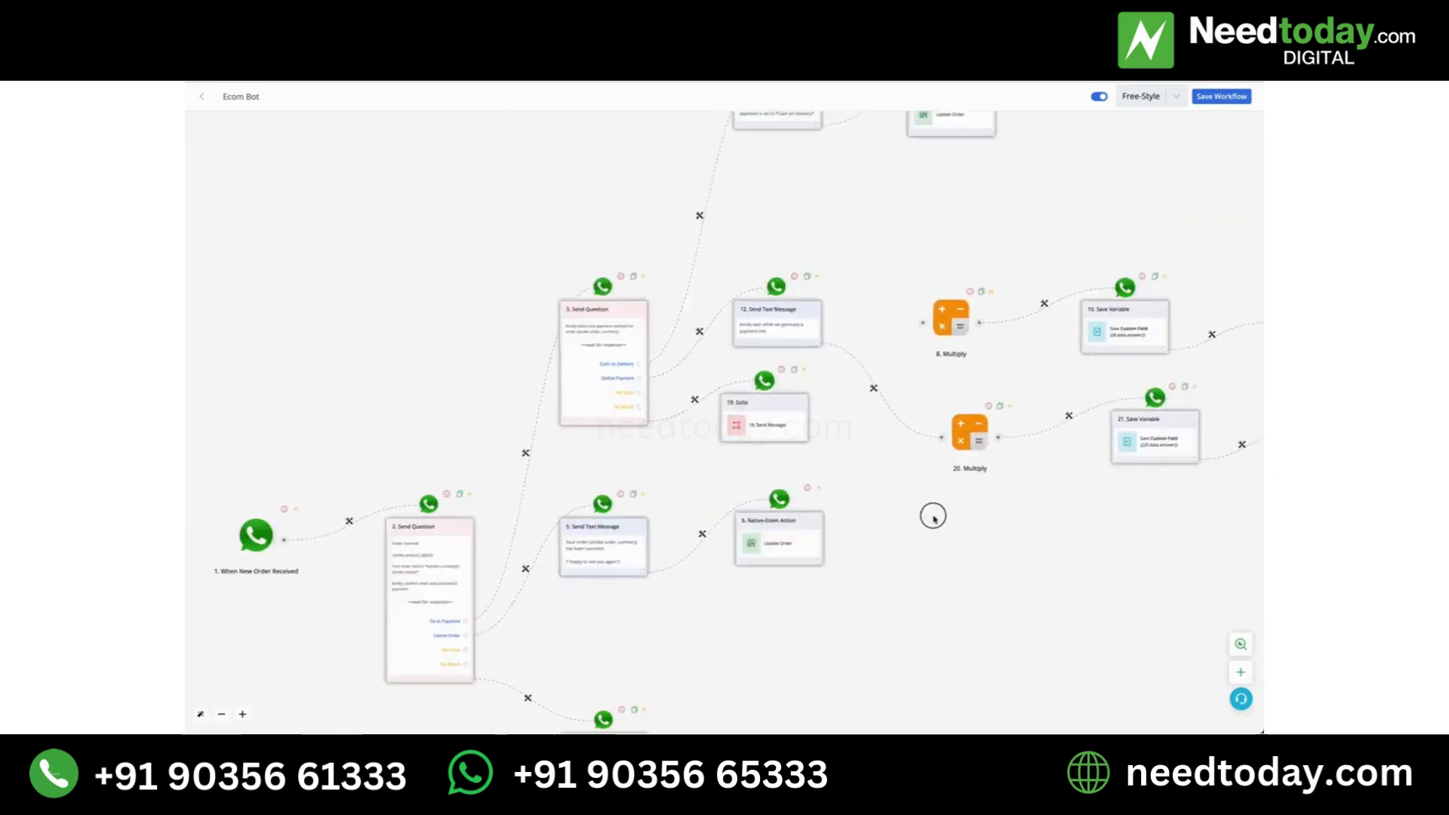
pyautogui.moveTo(931, 511); pyautogui.dragTo(708, 511)
pyautogui.moveTo(1132, 508); pyautogui.dragTo(758, 543)
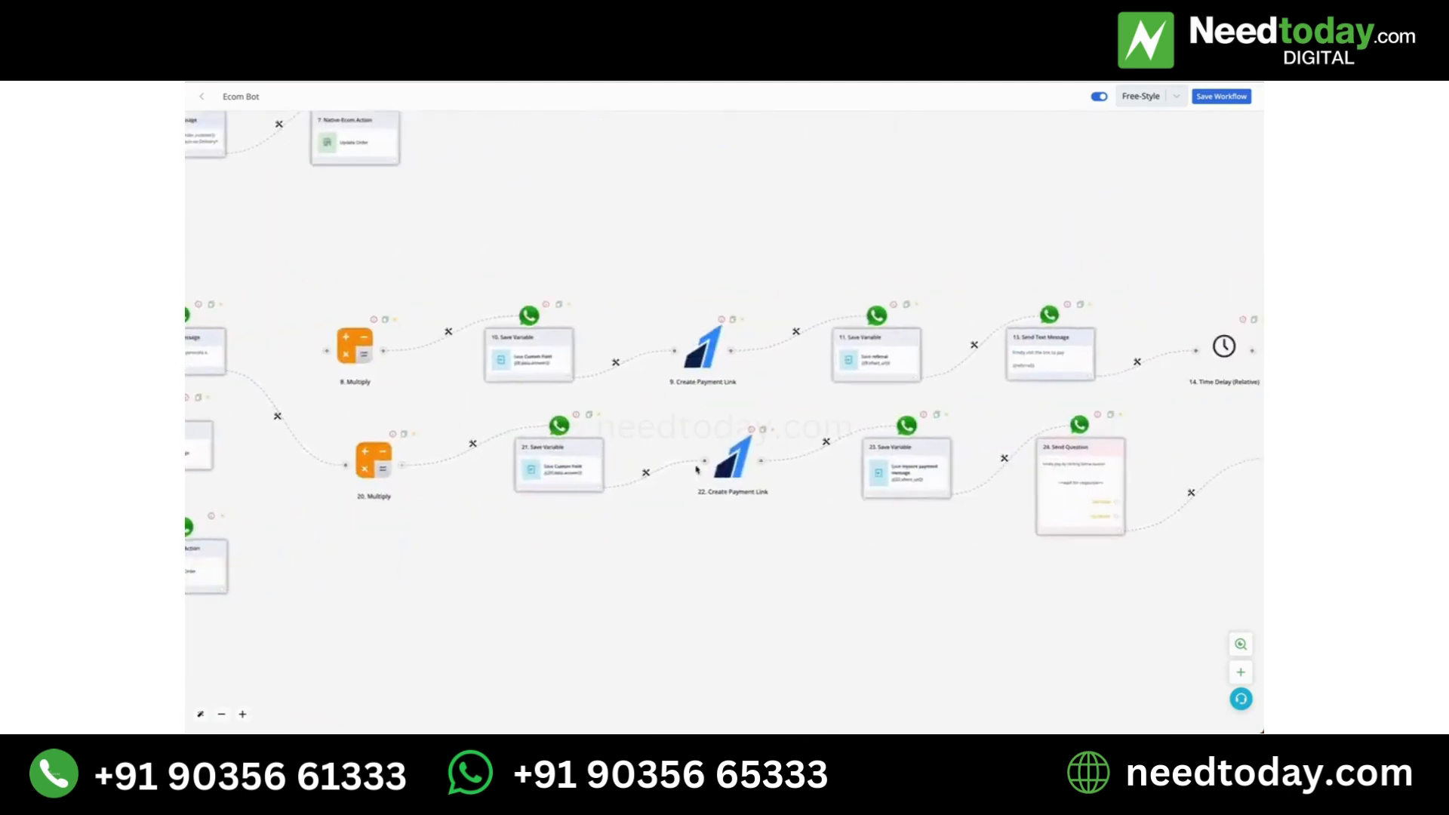
pyautogui.moveTo(772, 471); pyautogui.dragTo(595, 472)
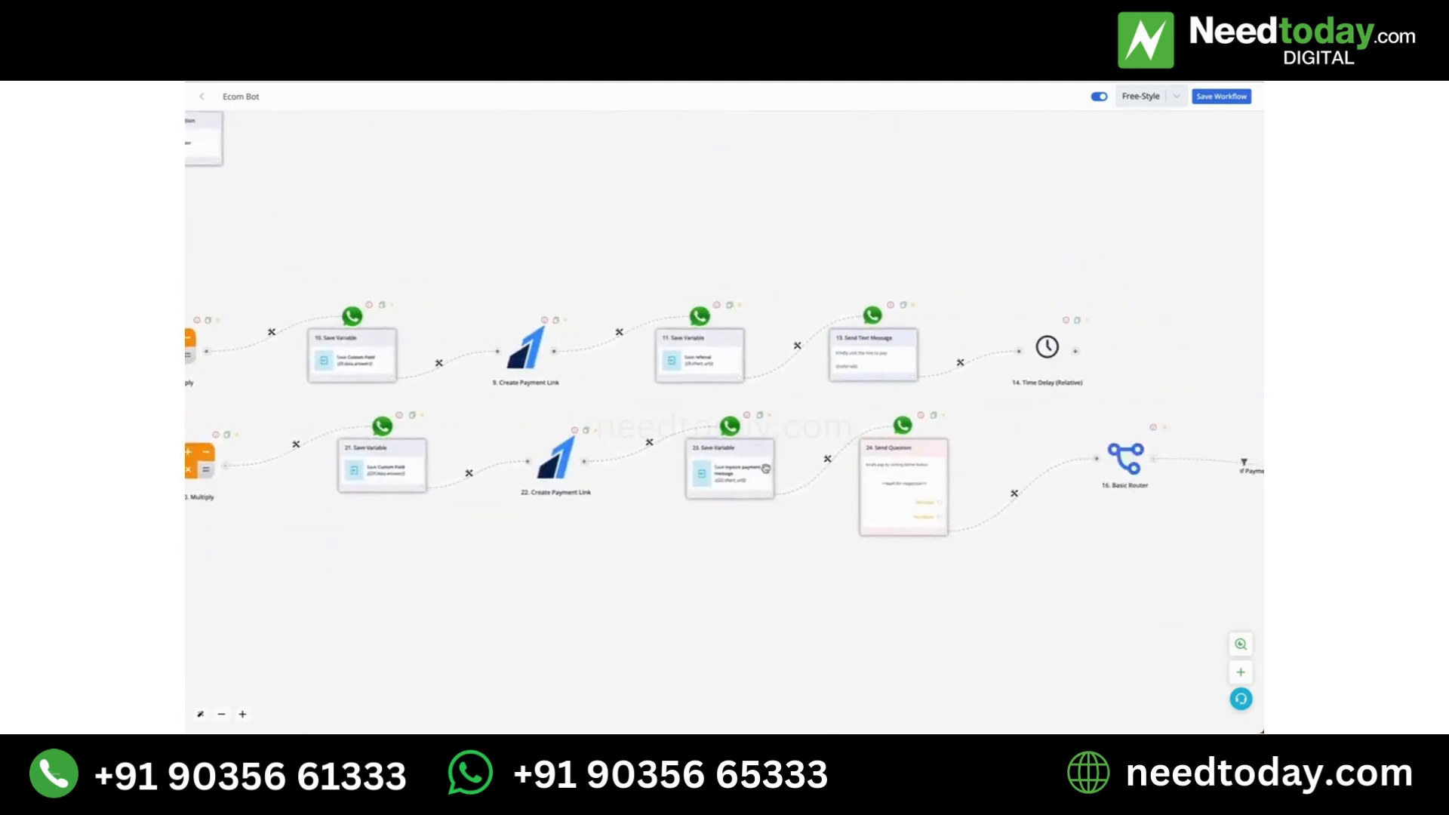
pyautogui.moveTo(871, 613); pyautogui.dragTo(610, 614)
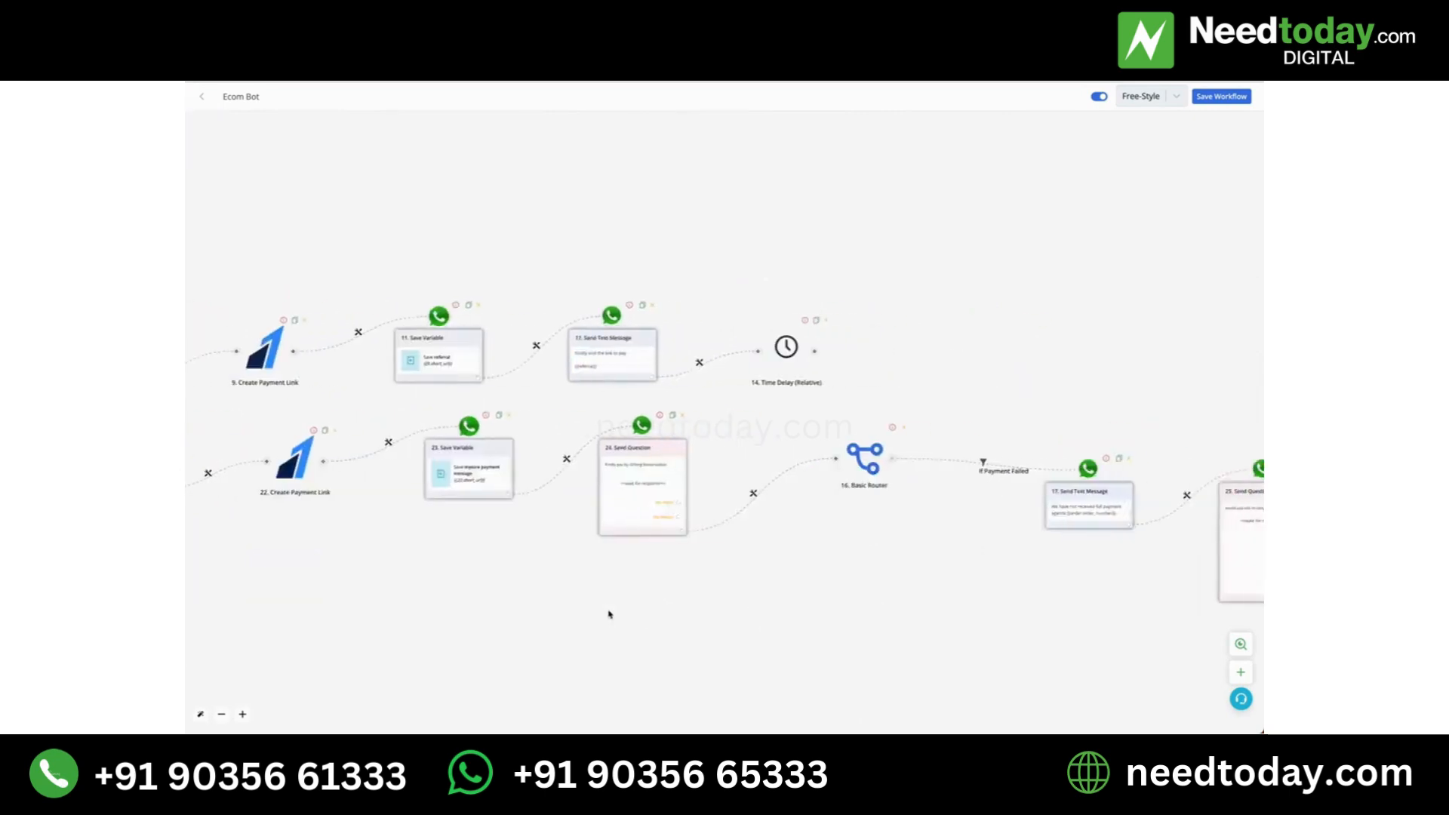